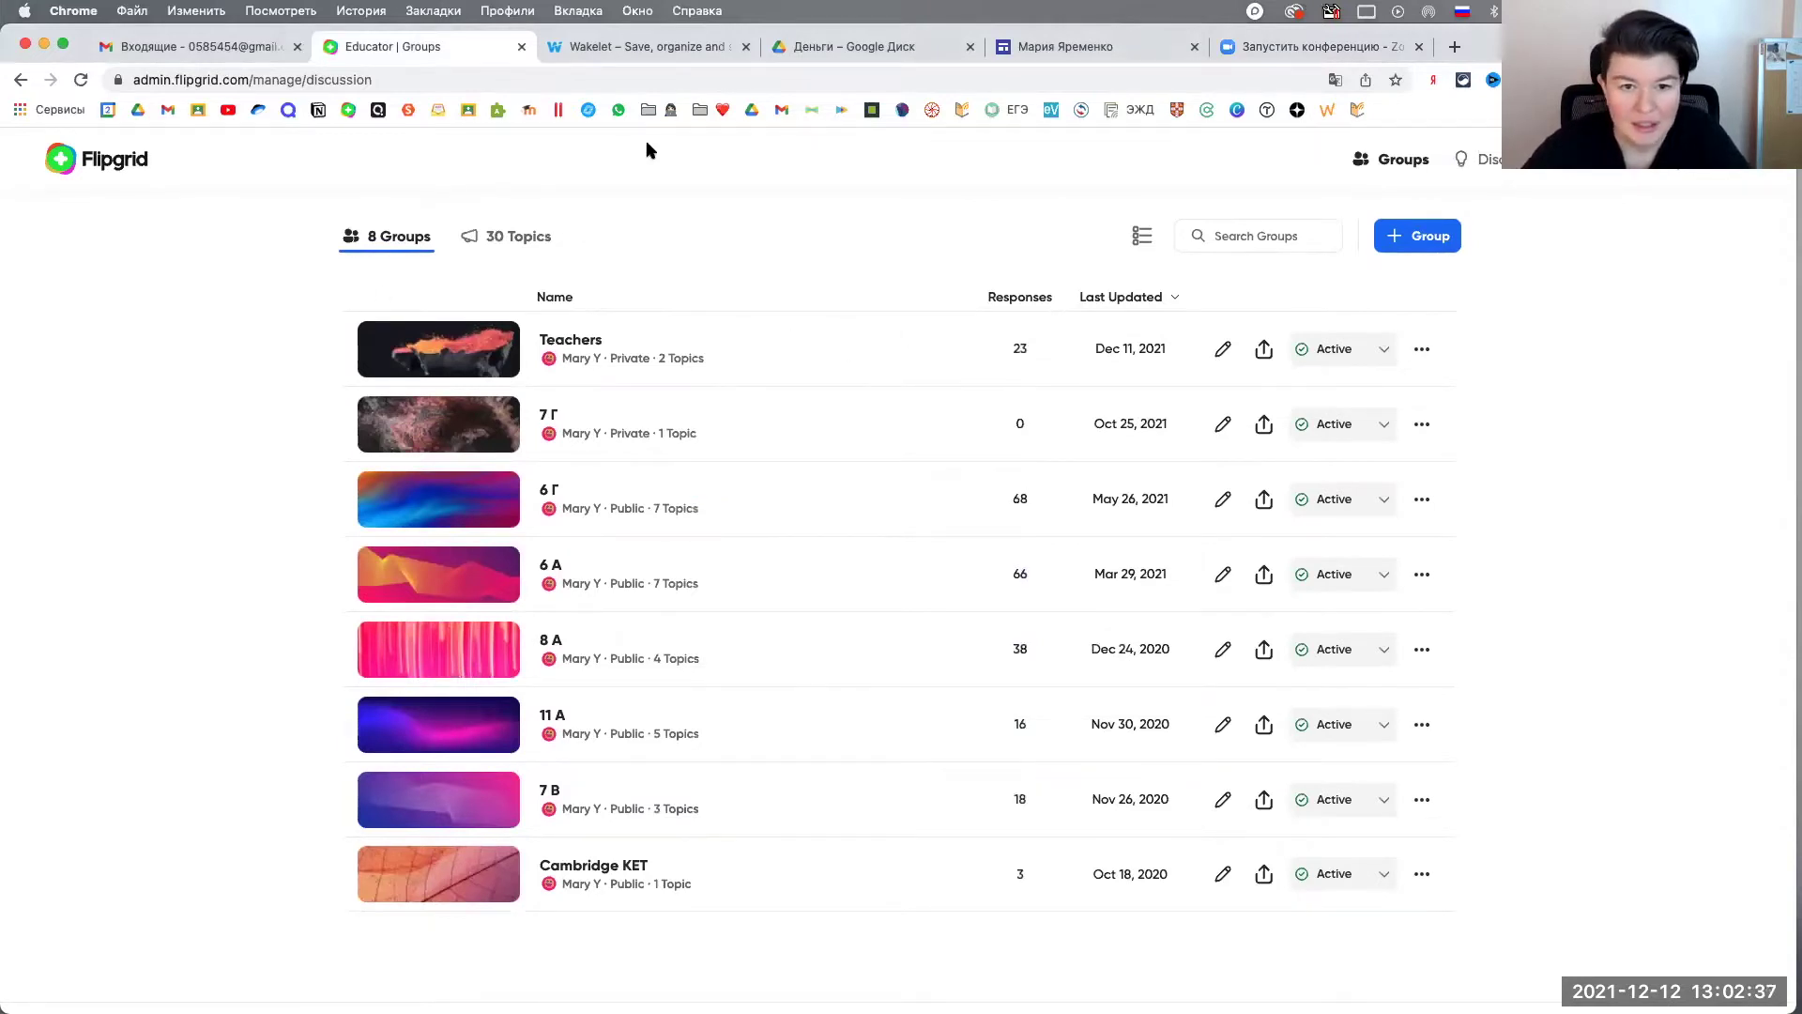
Step: Go to the Flipgrid website and sign in to the educator dashboard
click(628, 80)
text(ааа)
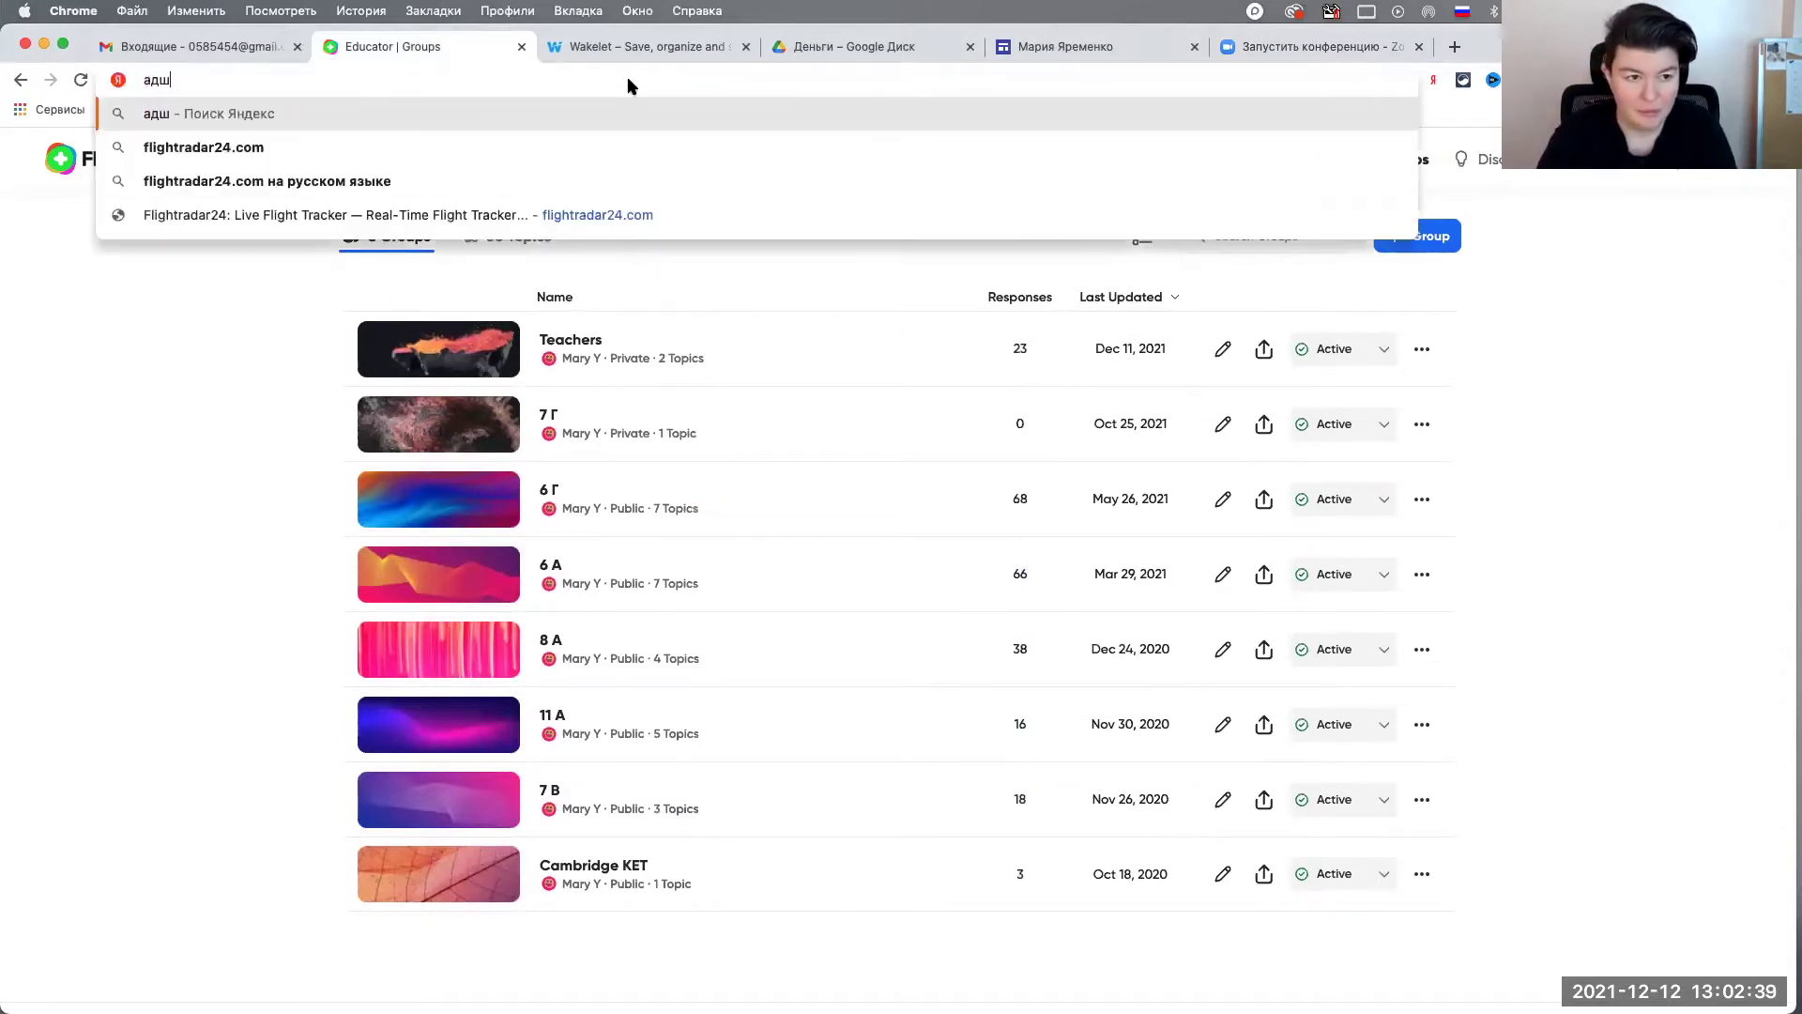
key(BackSpace)
key(BackSpace)
key(BackSpace)
text(l)
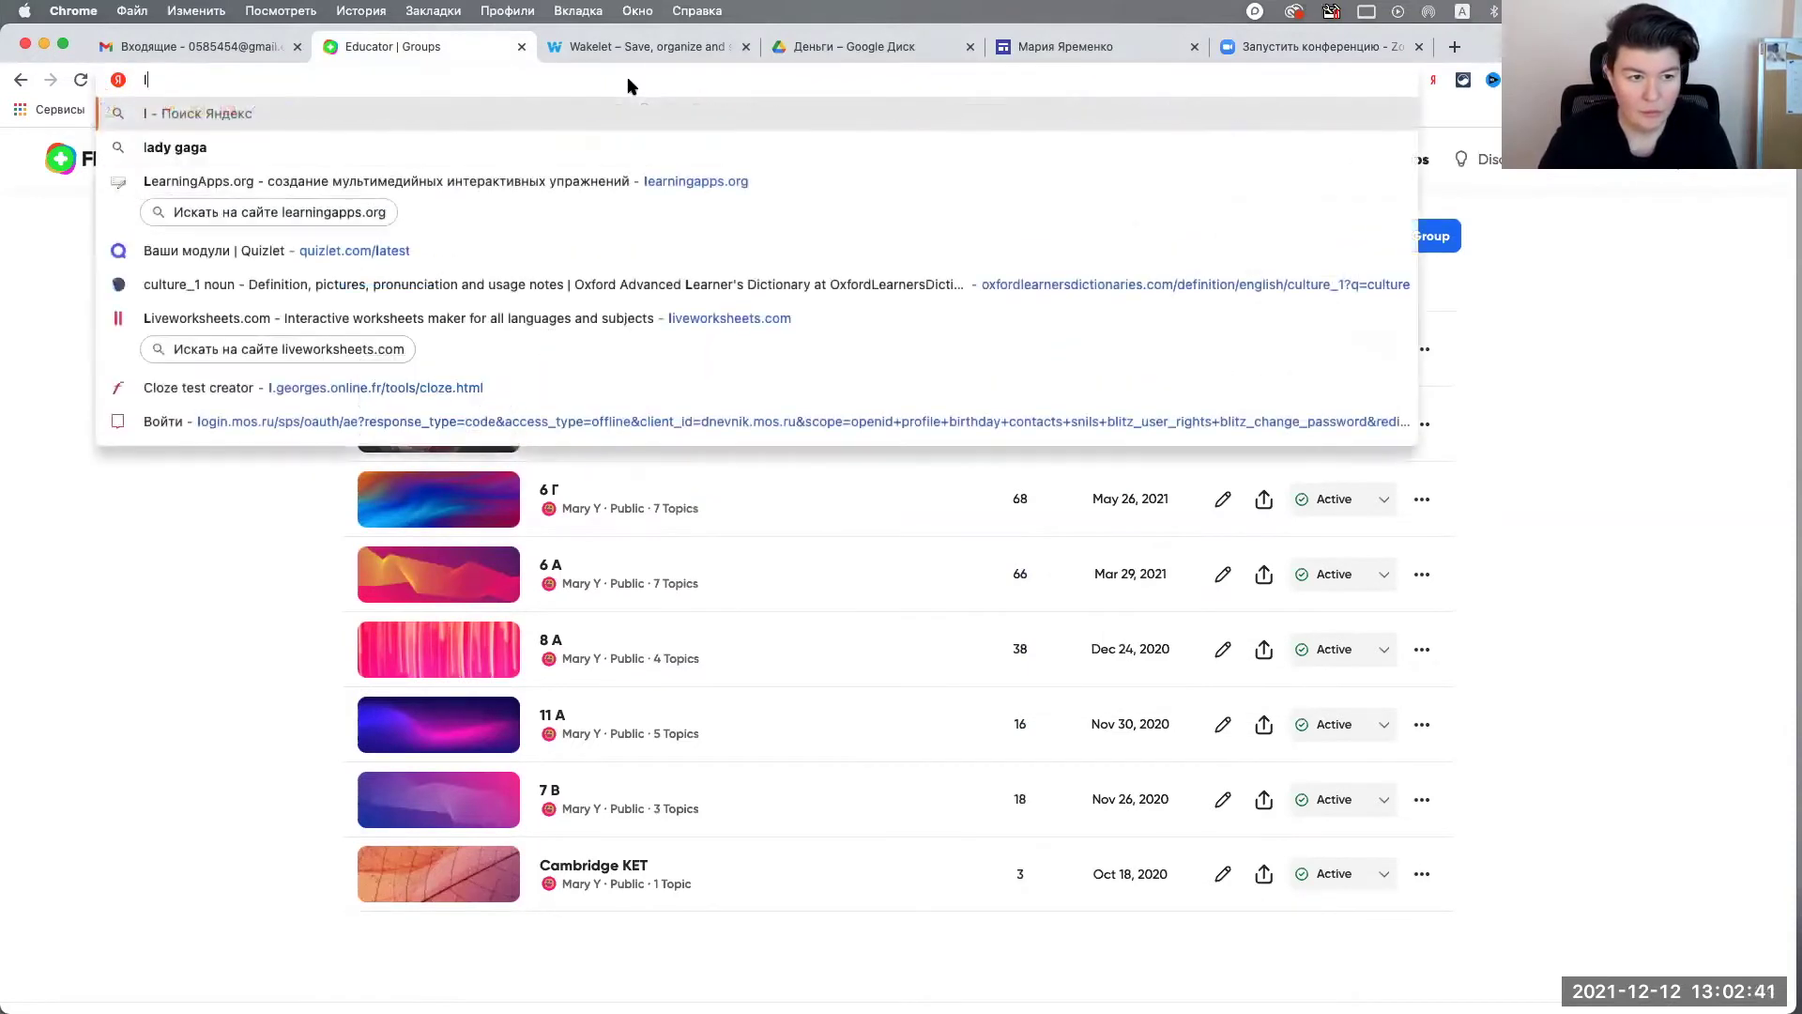
key(Escape)
text(flipgrid.com)
key(Return)
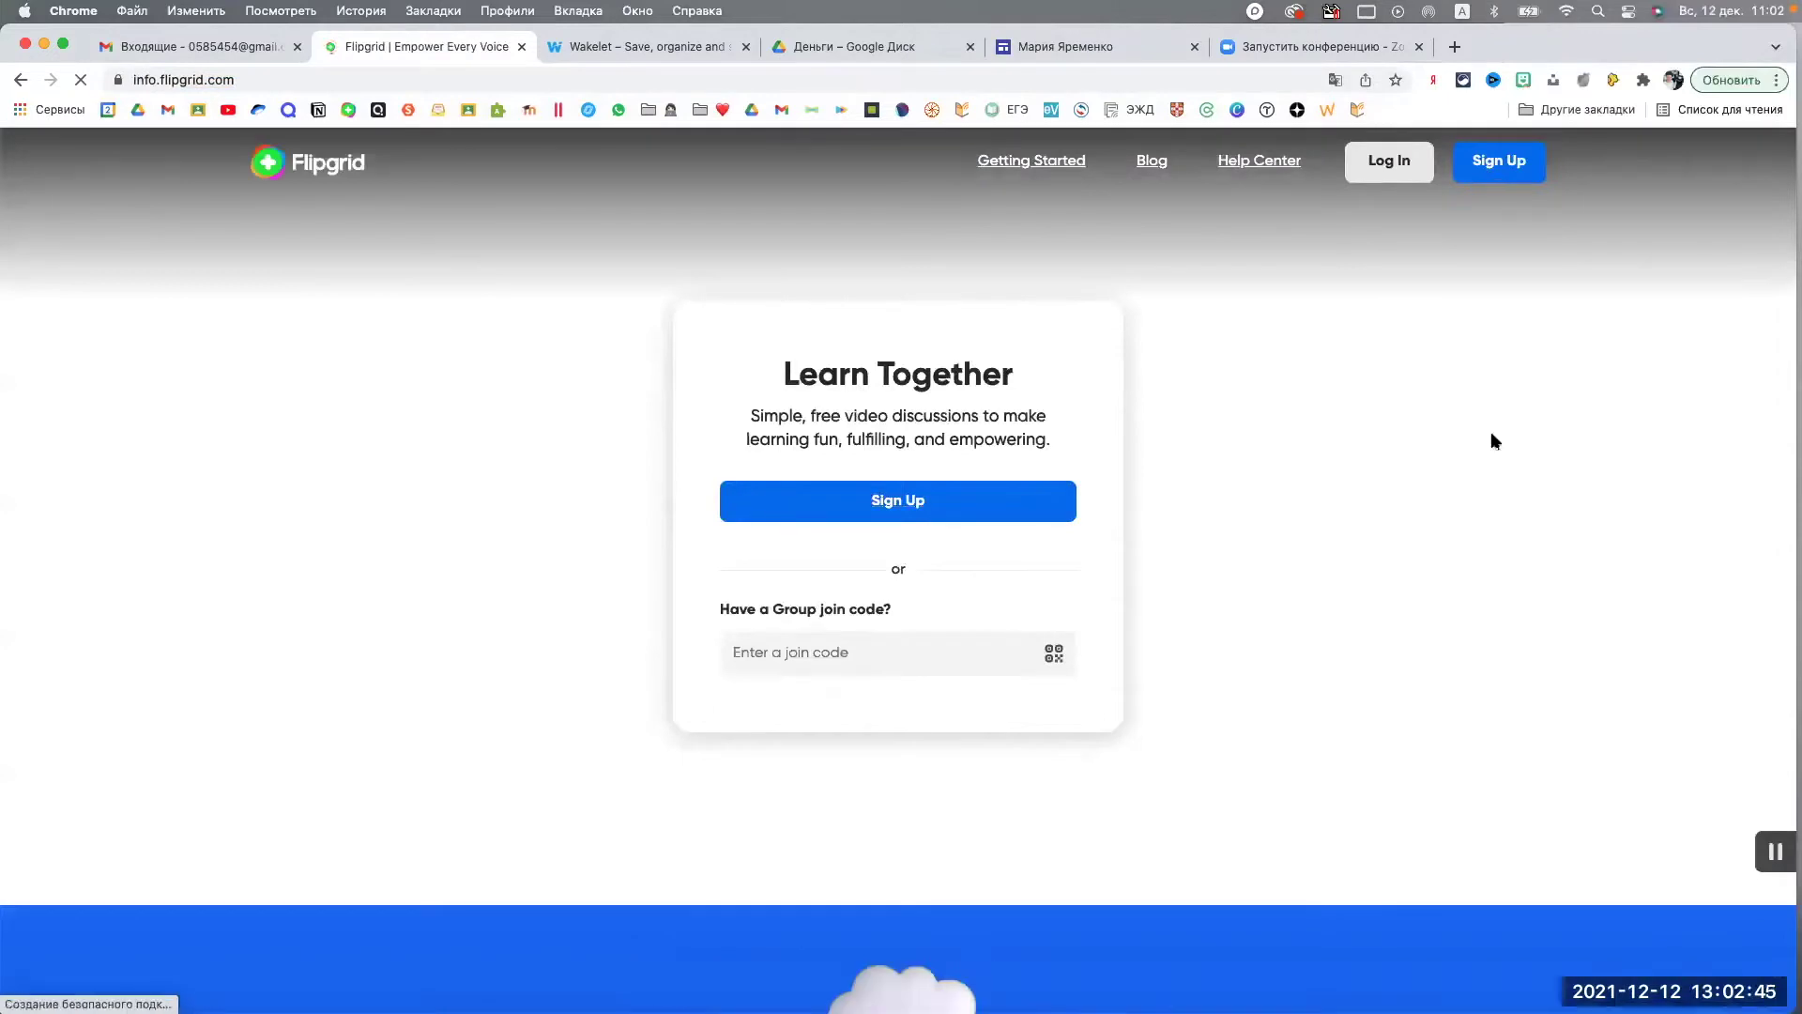
click(1389, 163)
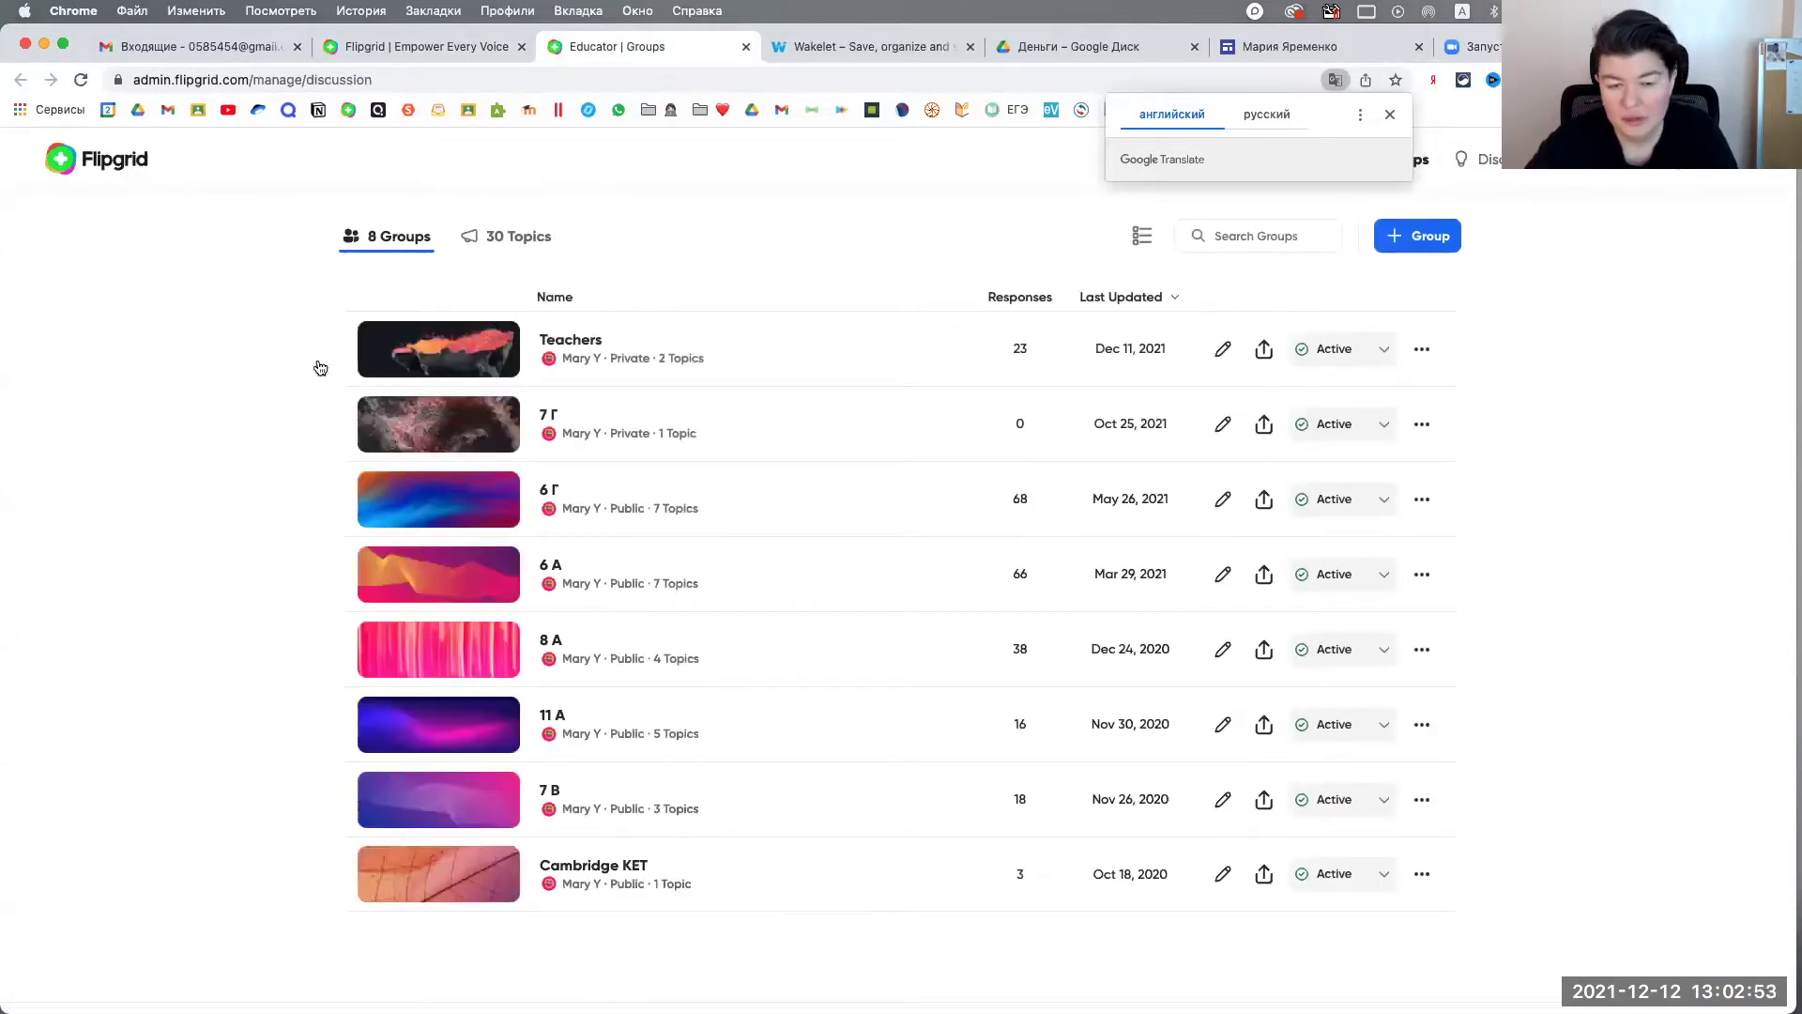
click(520, 47)
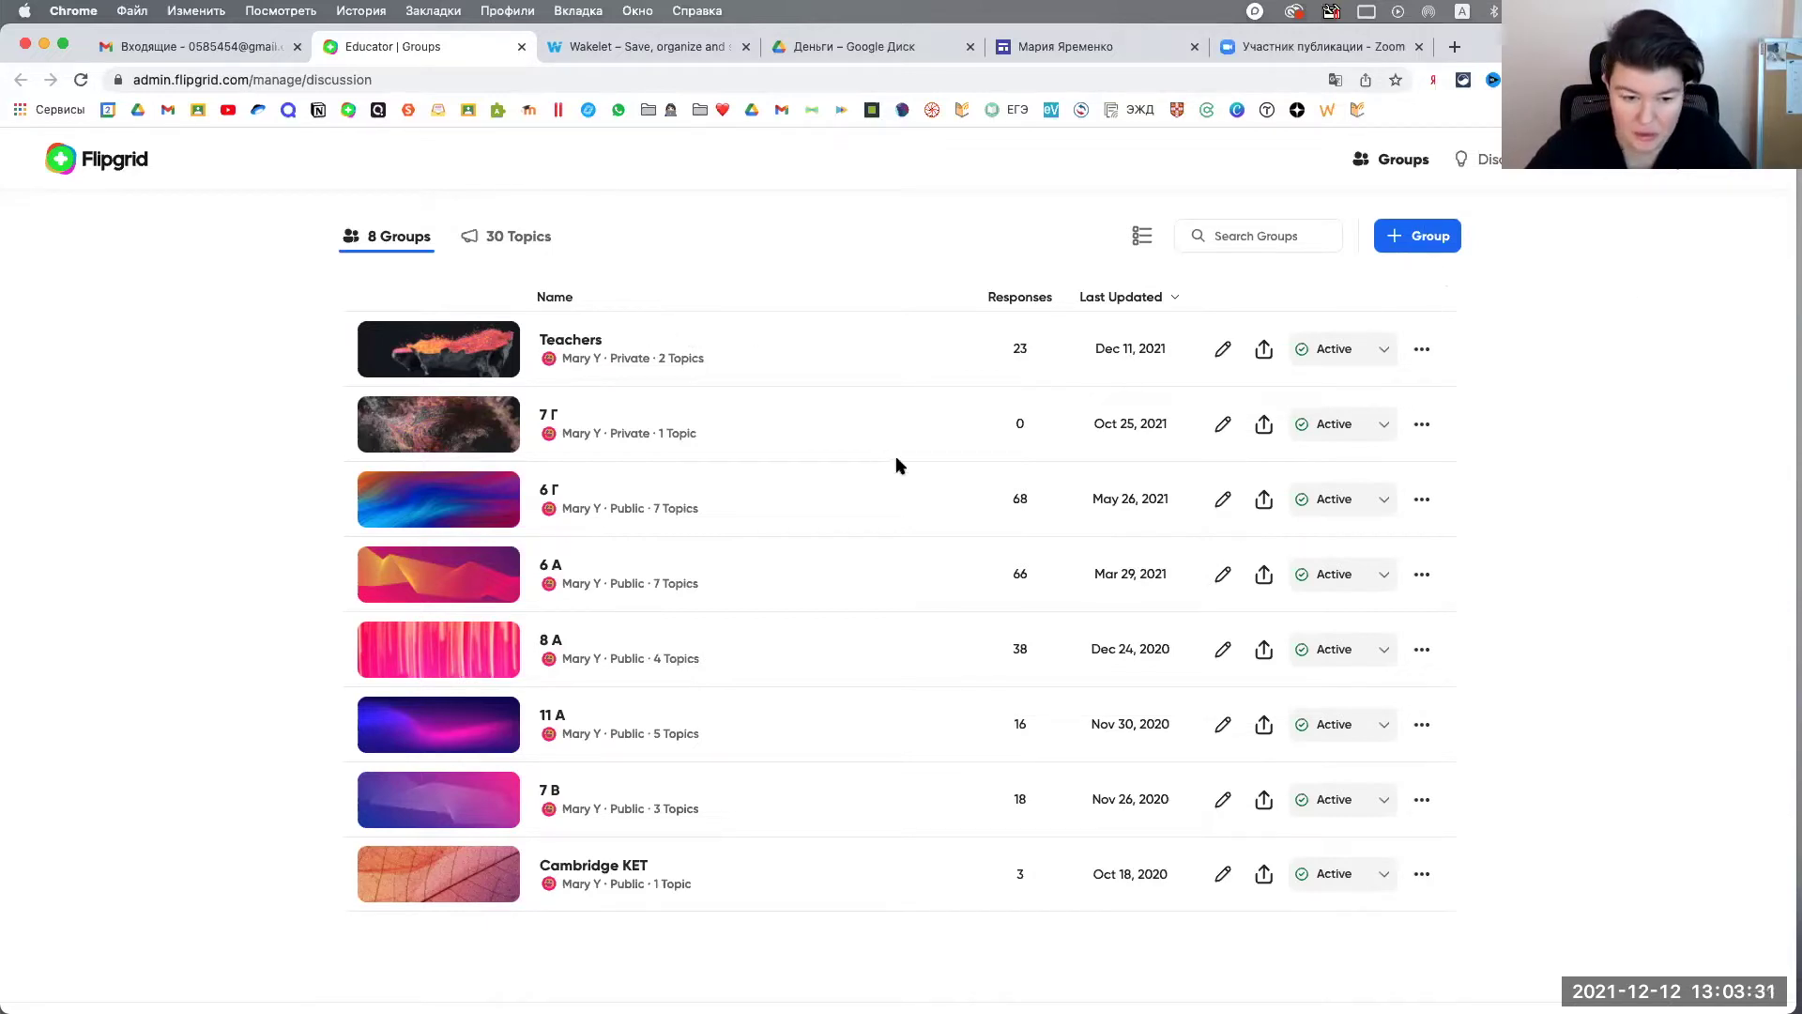
Step: Start a new group with the colourful ribbon theme and the name 'Test group'
click(1450, 241)
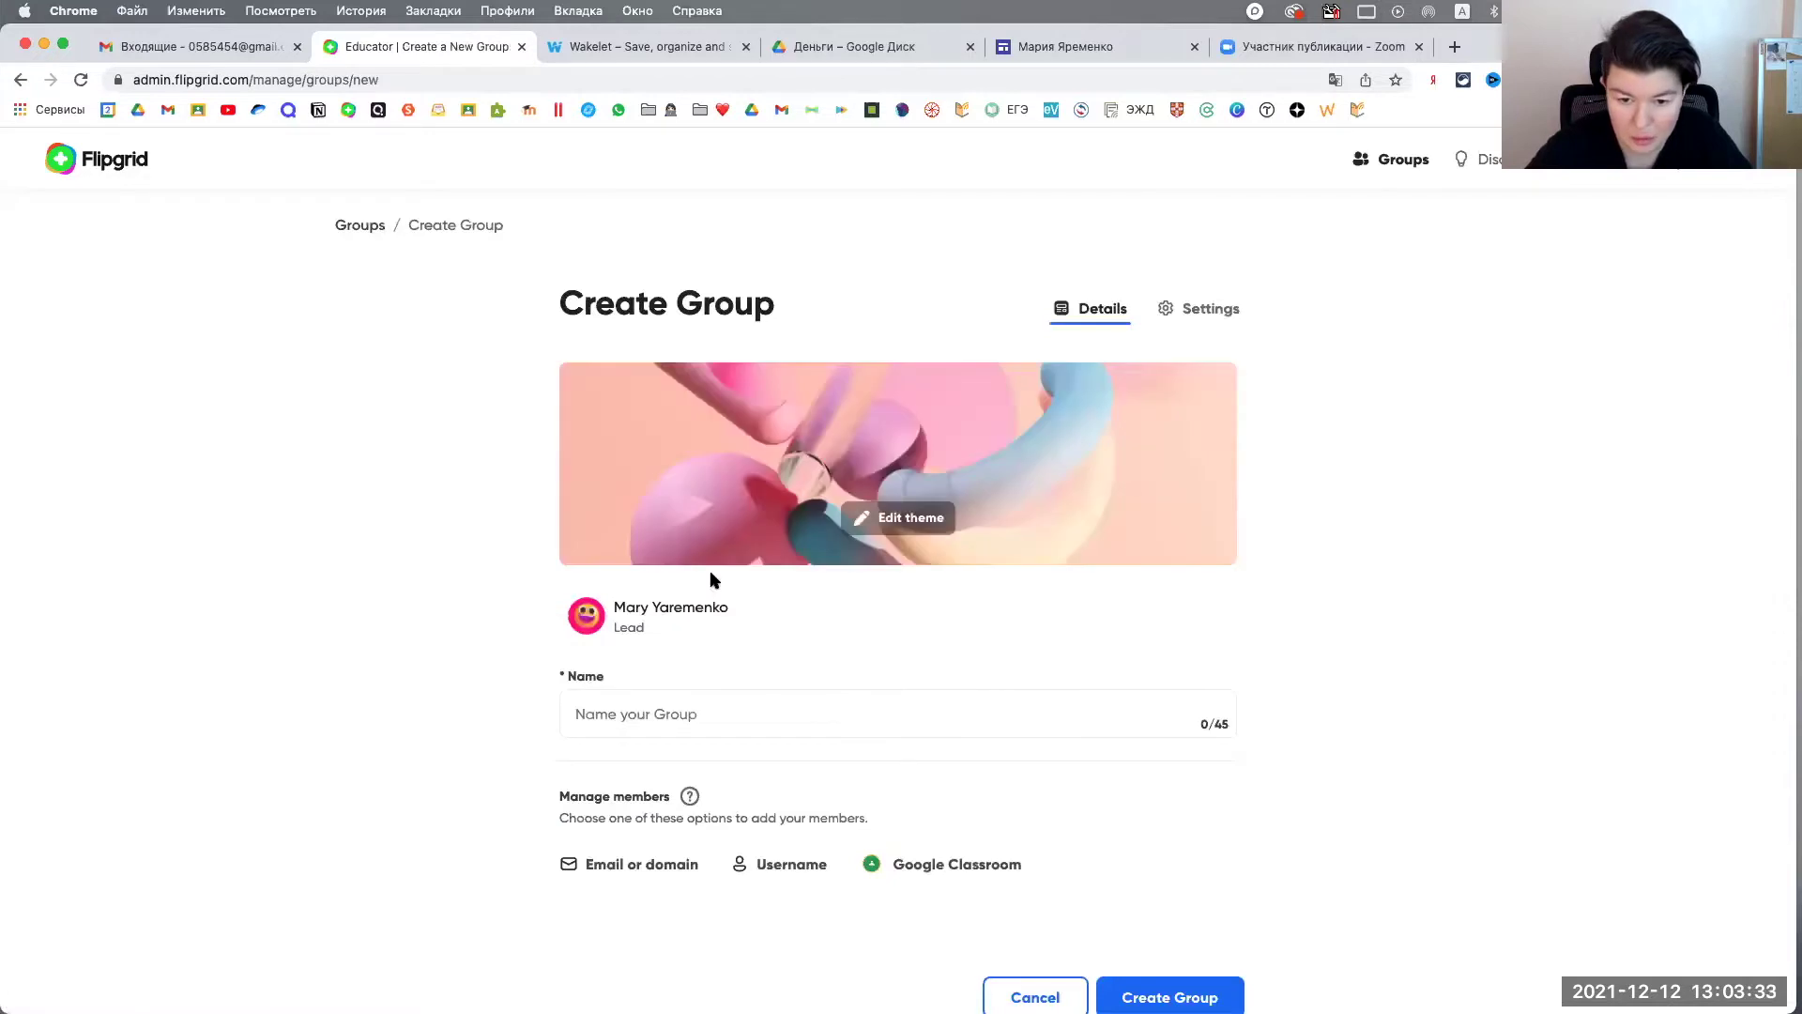
click(882, 519)
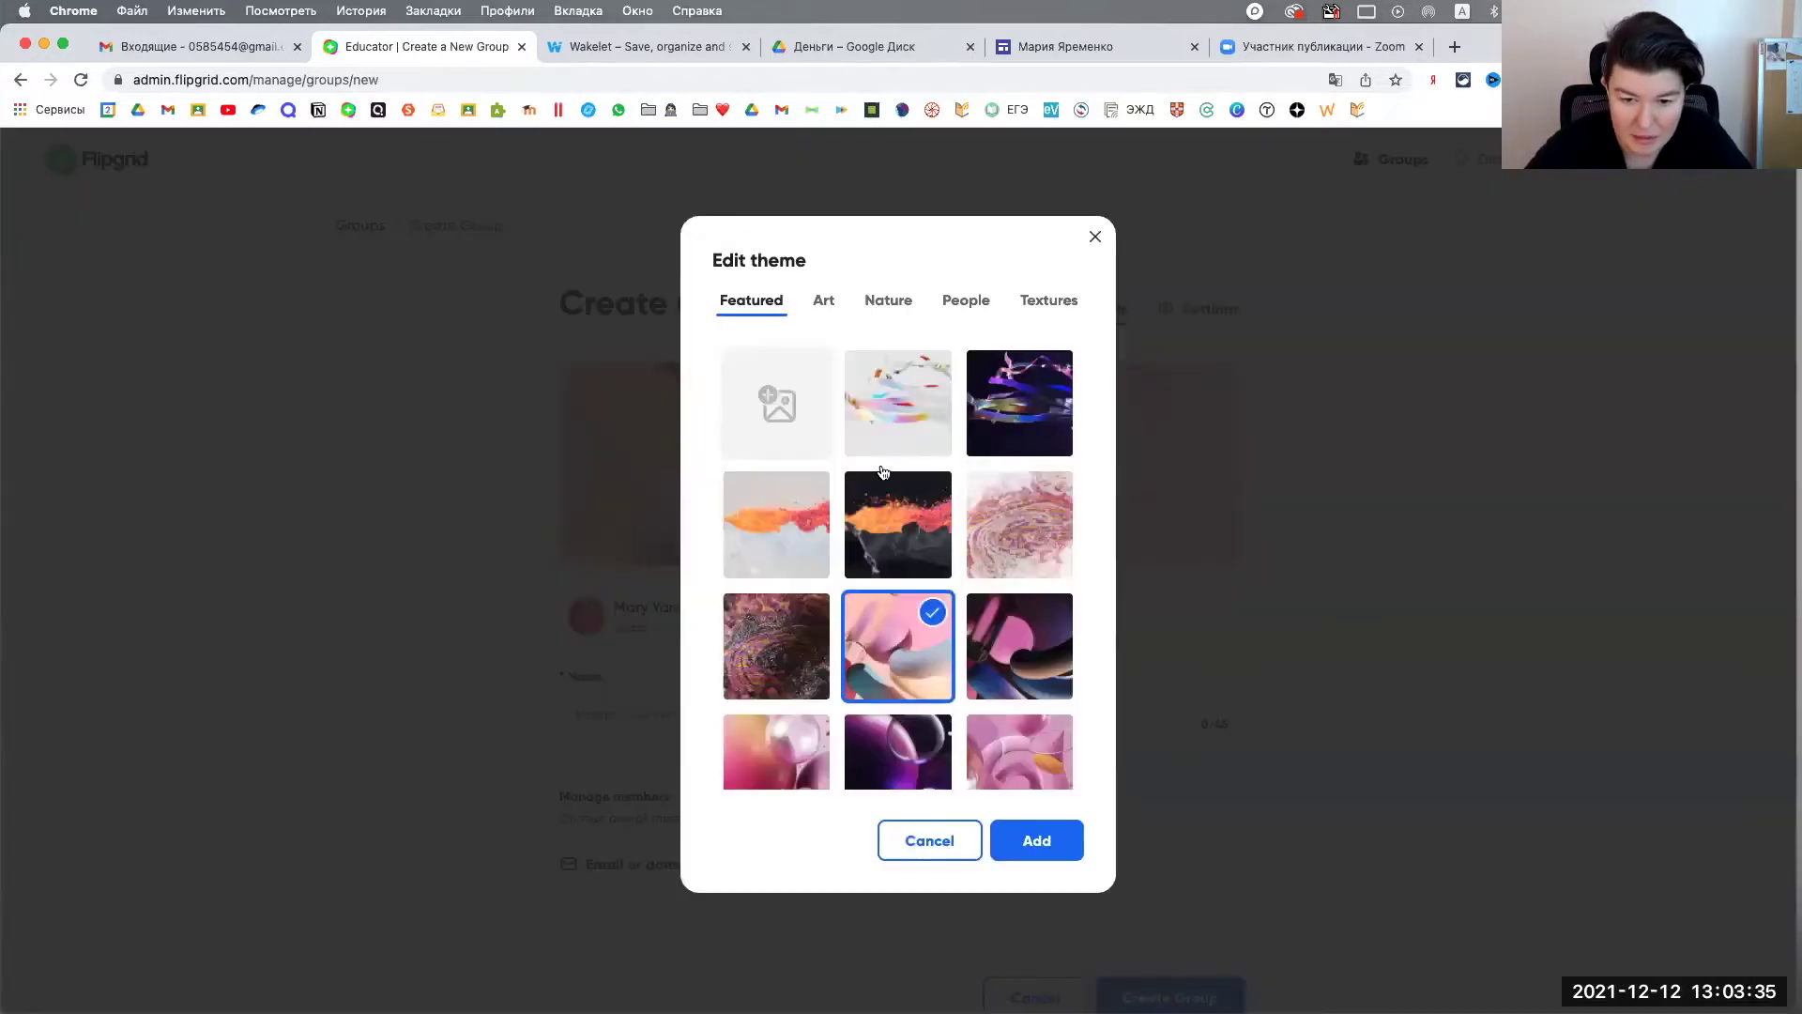
click(898, 405)
click(1070, 840)
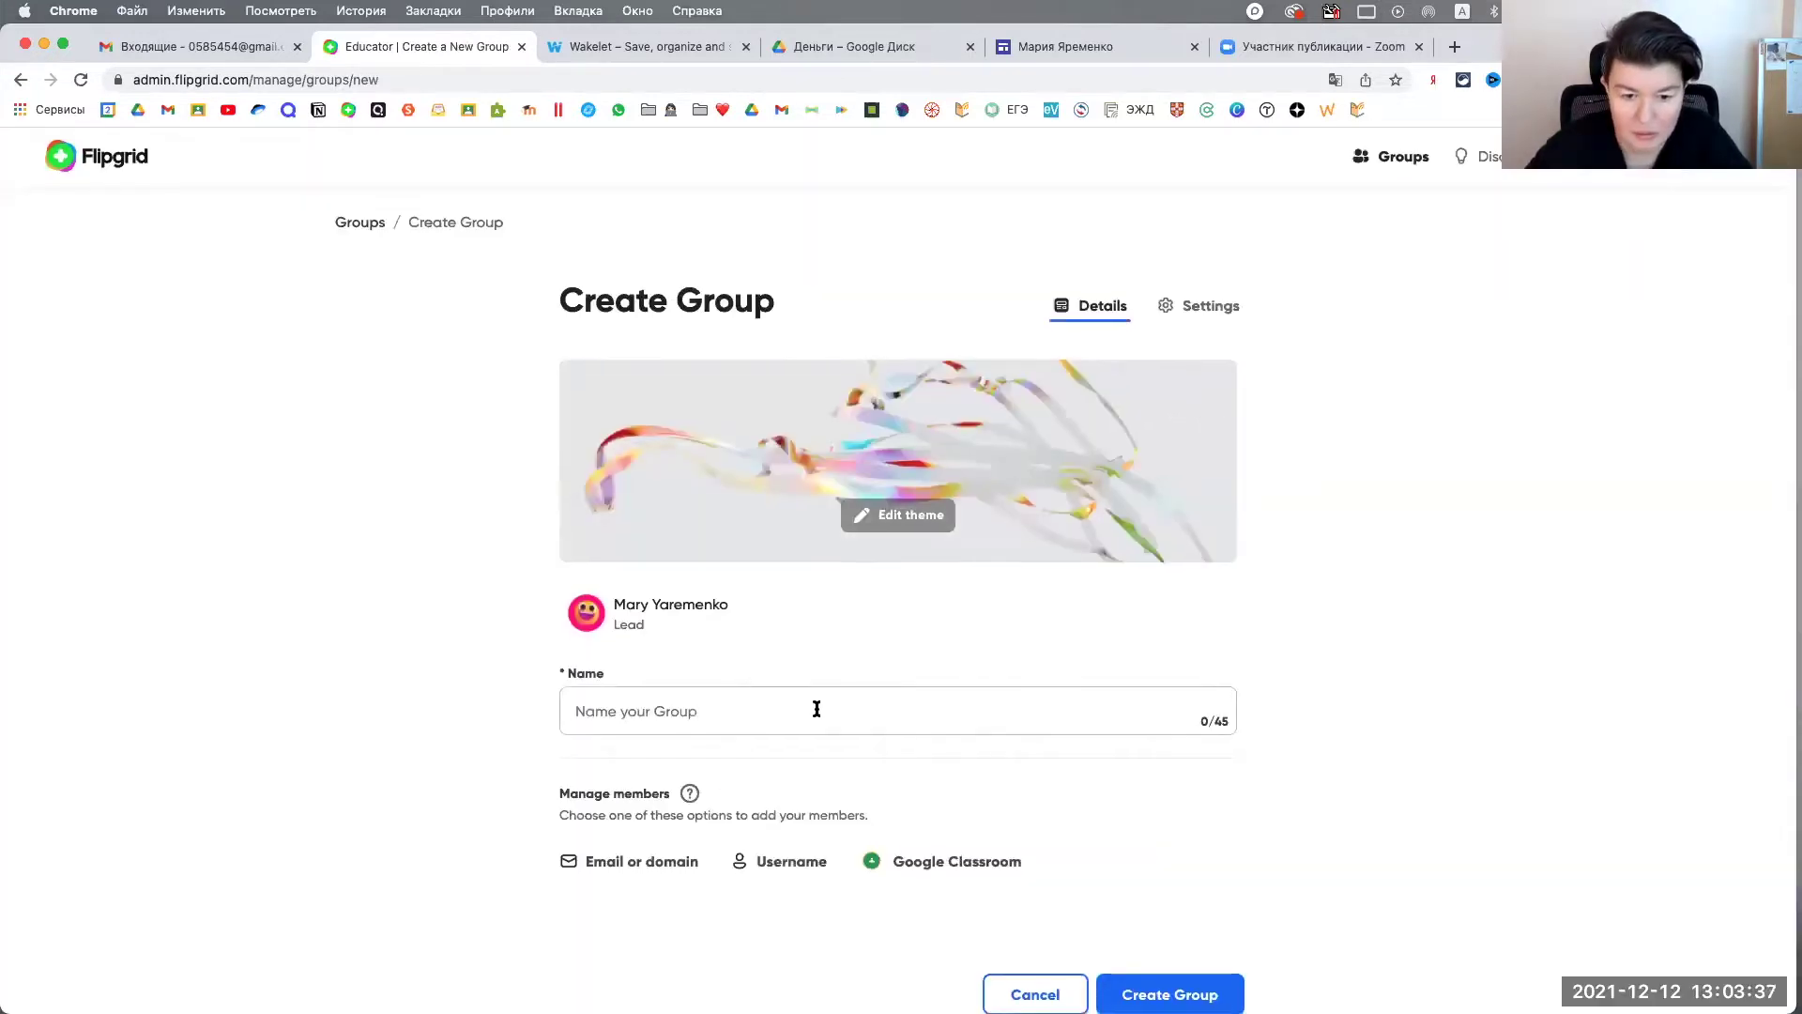
scroll(797, 685, down, 1)
click(773, 665)
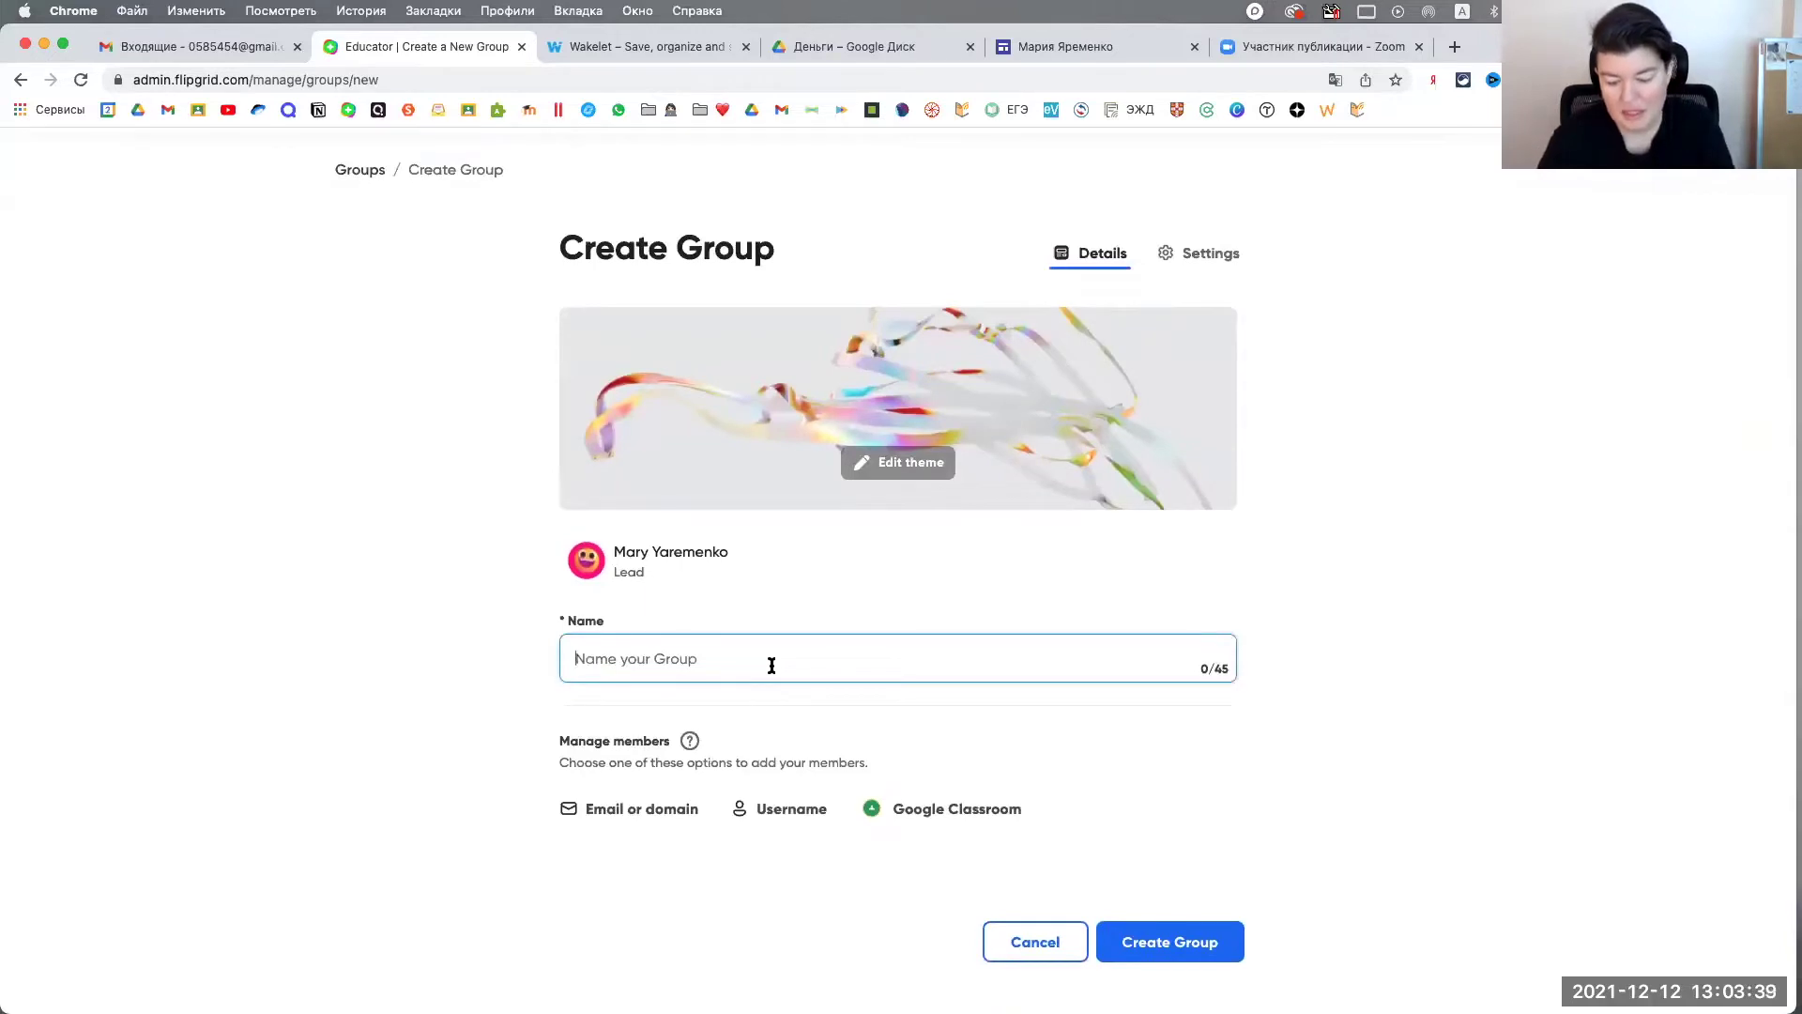
text(Hf,j)
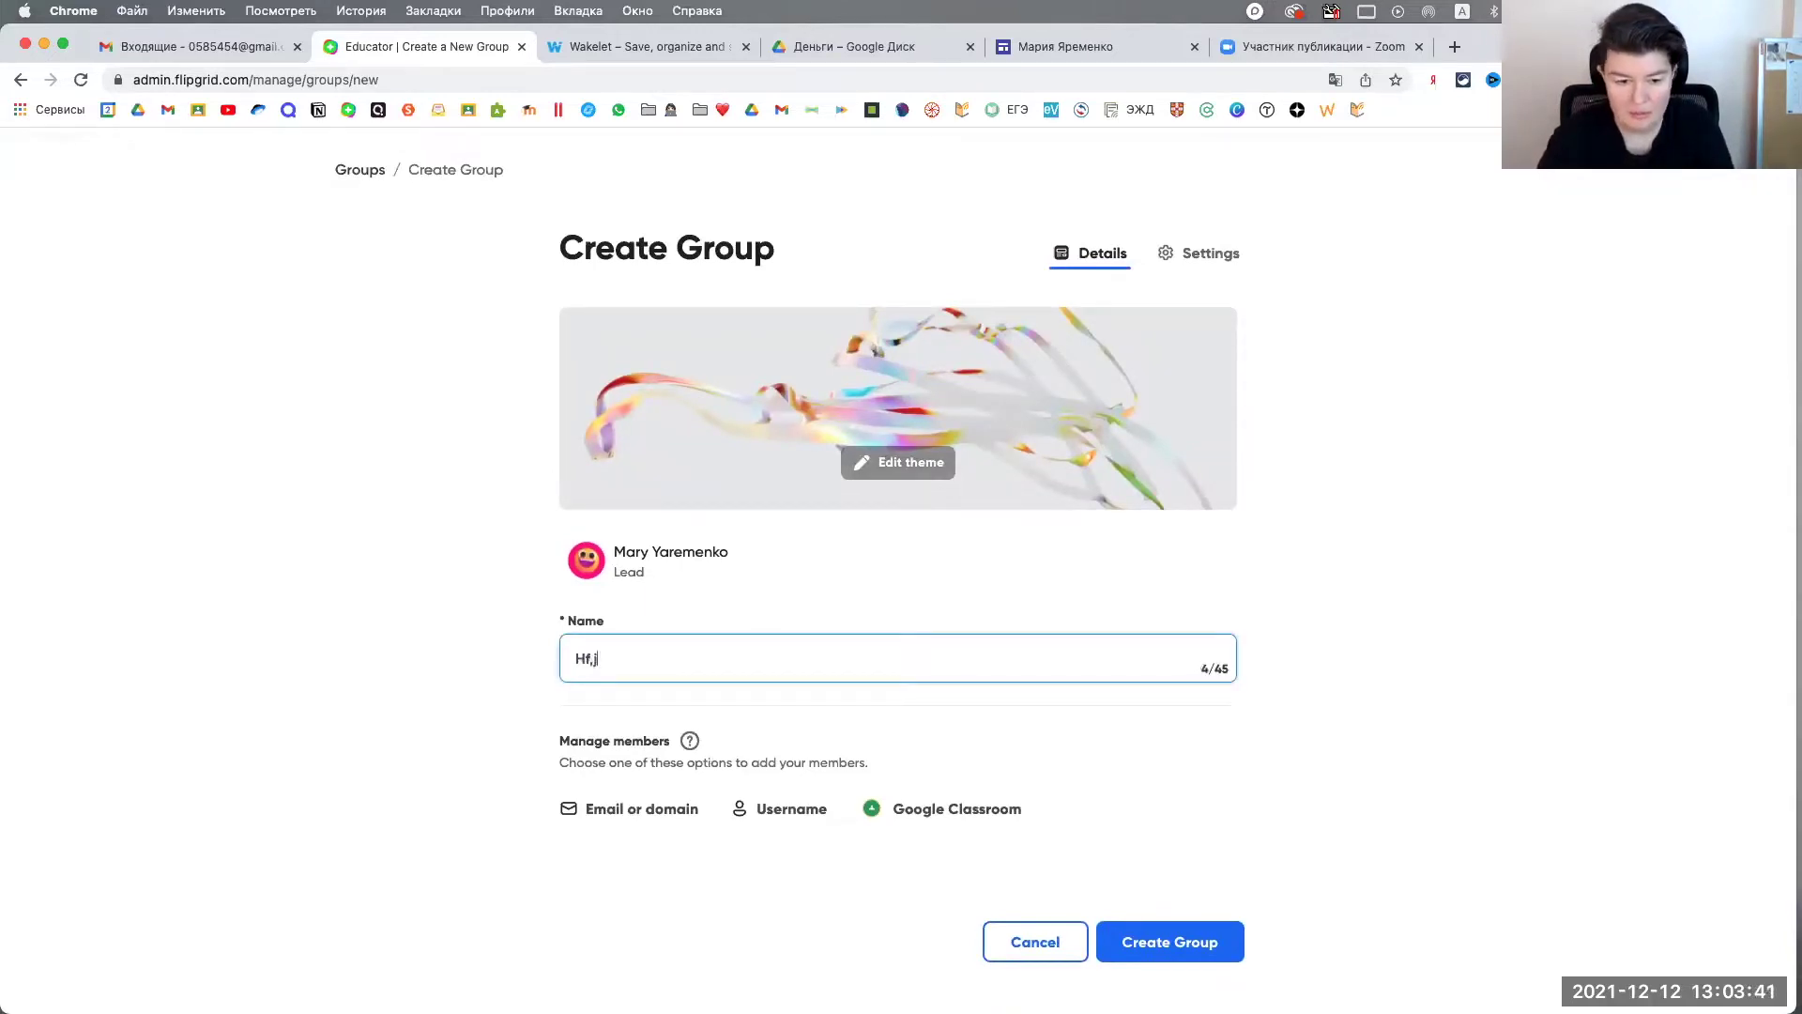
key(BackSpace)
key(BackSpace)
key(BackSpace)
key(BackSpace)
text(Test)
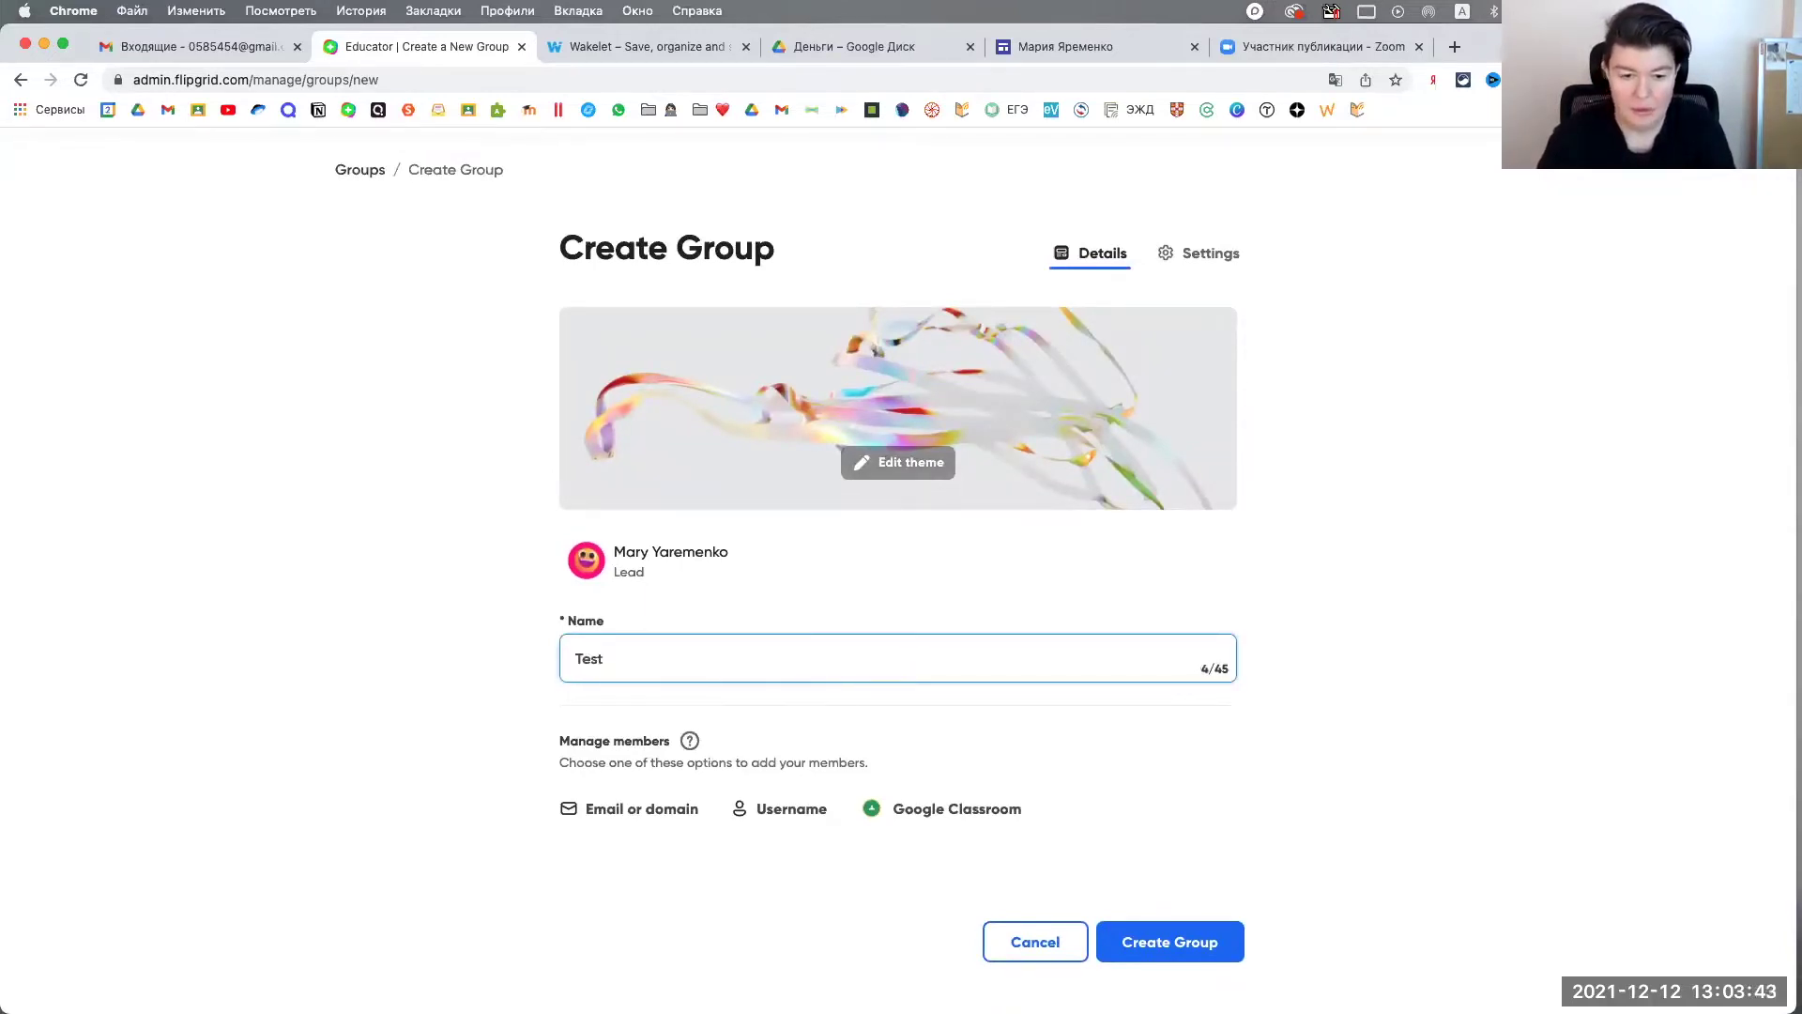
text( group)
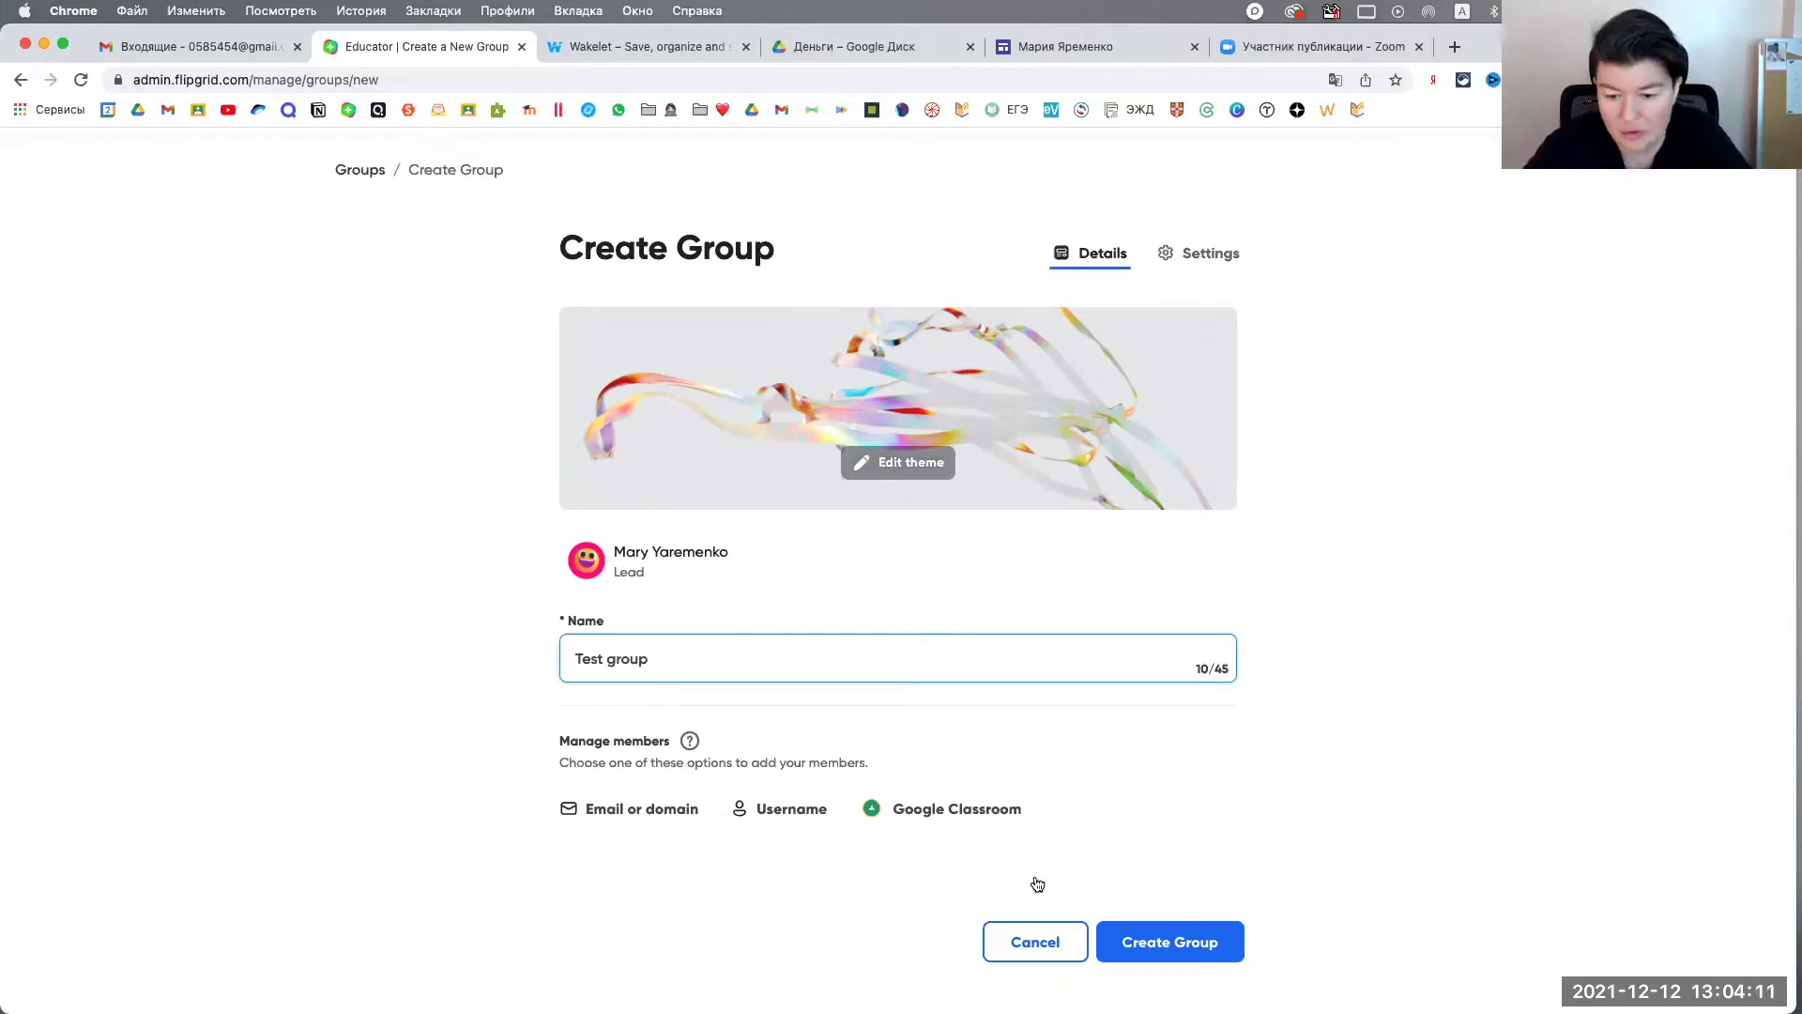
Step: Create Test group, skip adding members, check its Members and Topics tabs, then open member management
click(1177, 942)
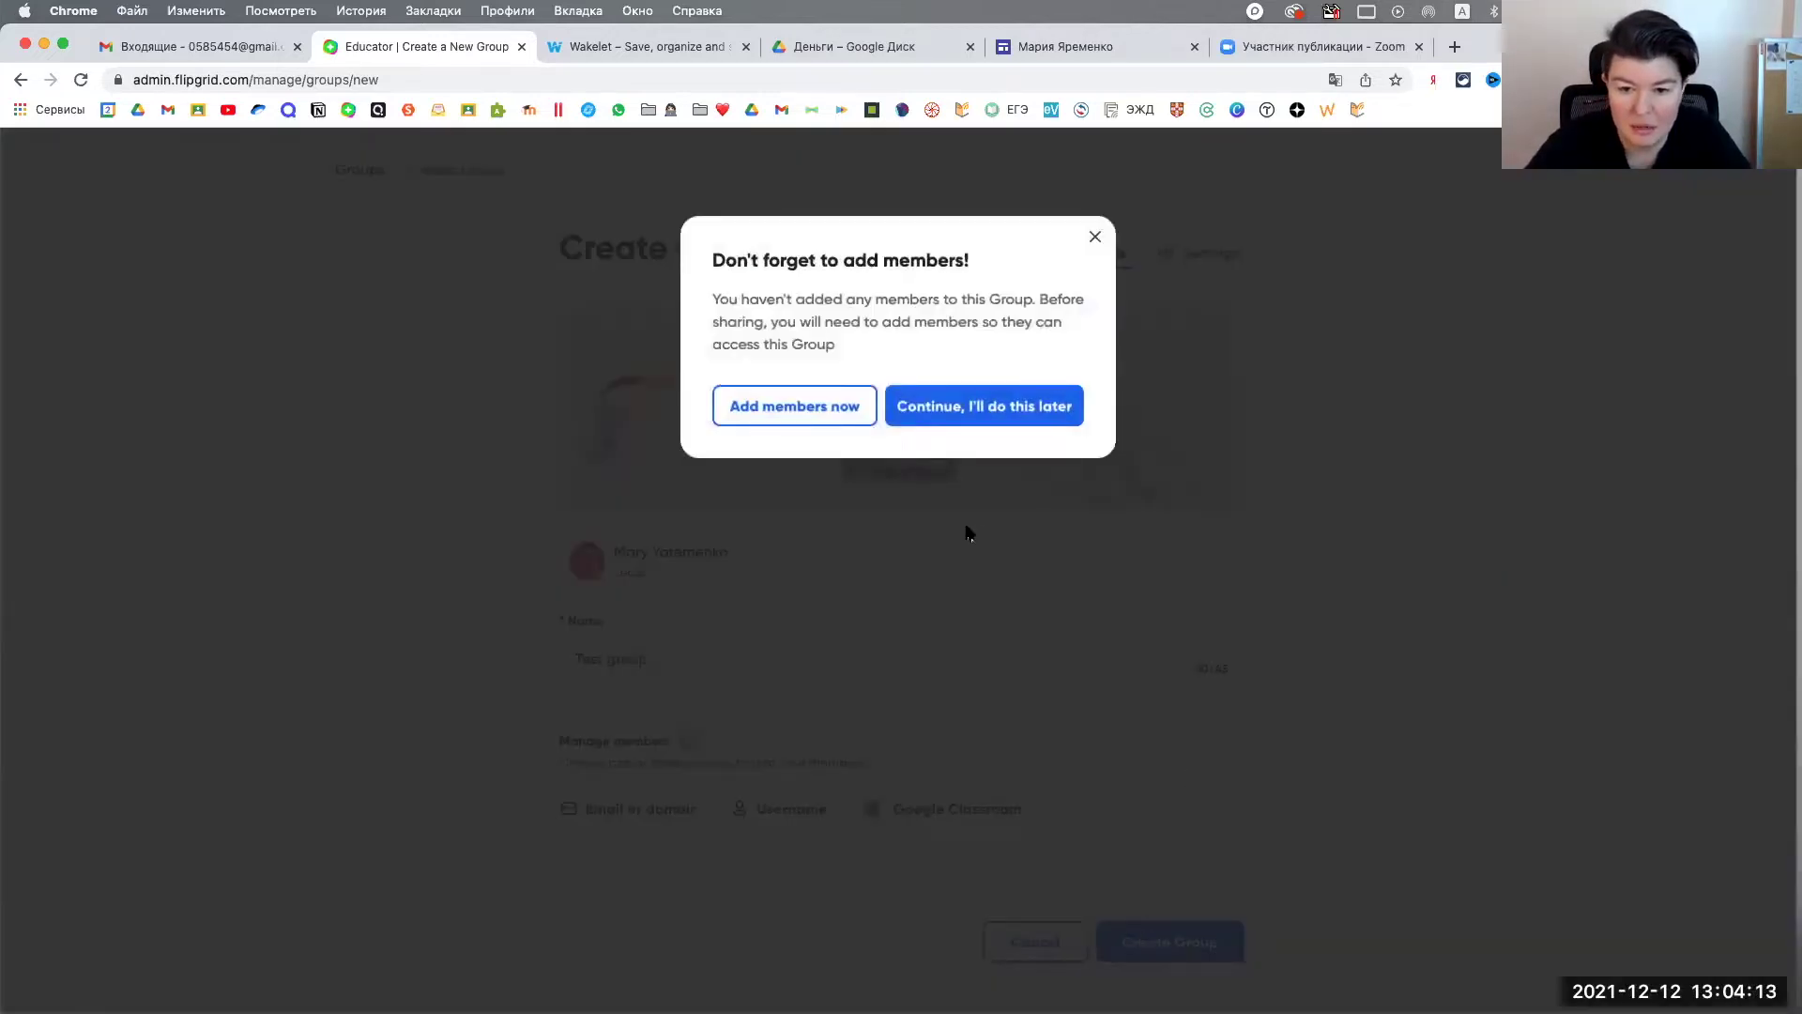
click(992, 417)
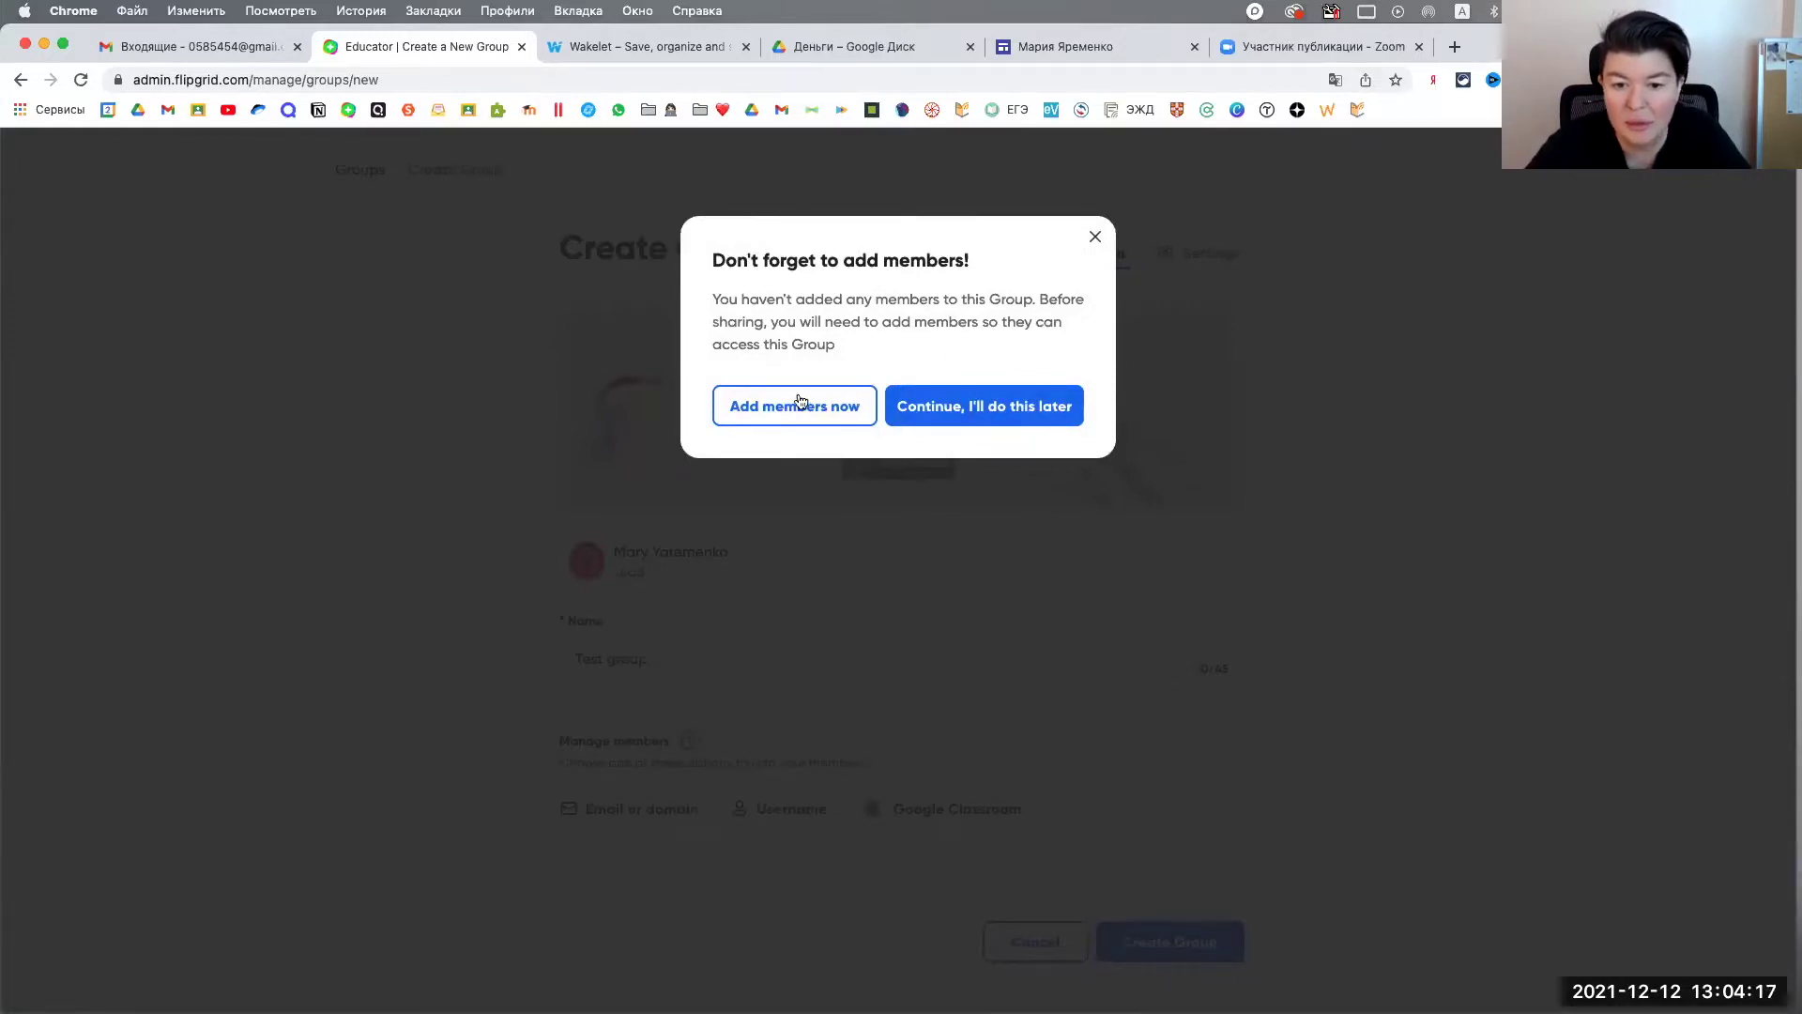
click(1008, 405)
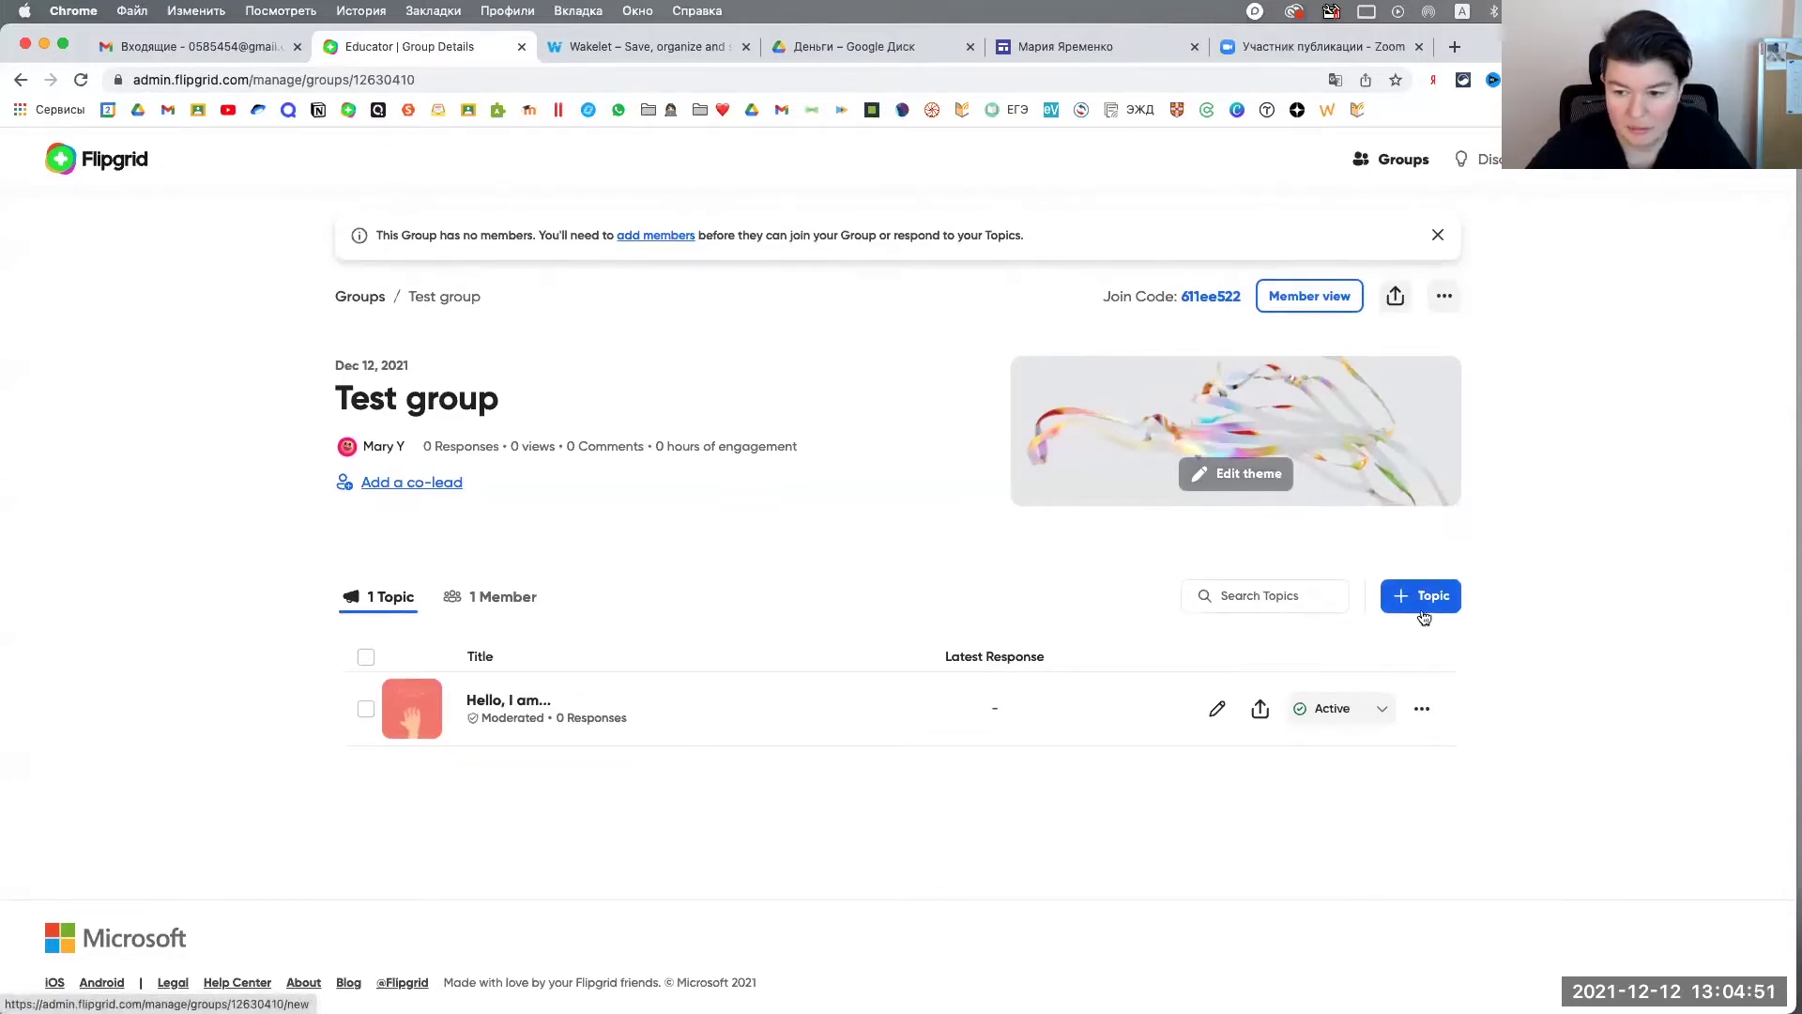
click(478, 609)
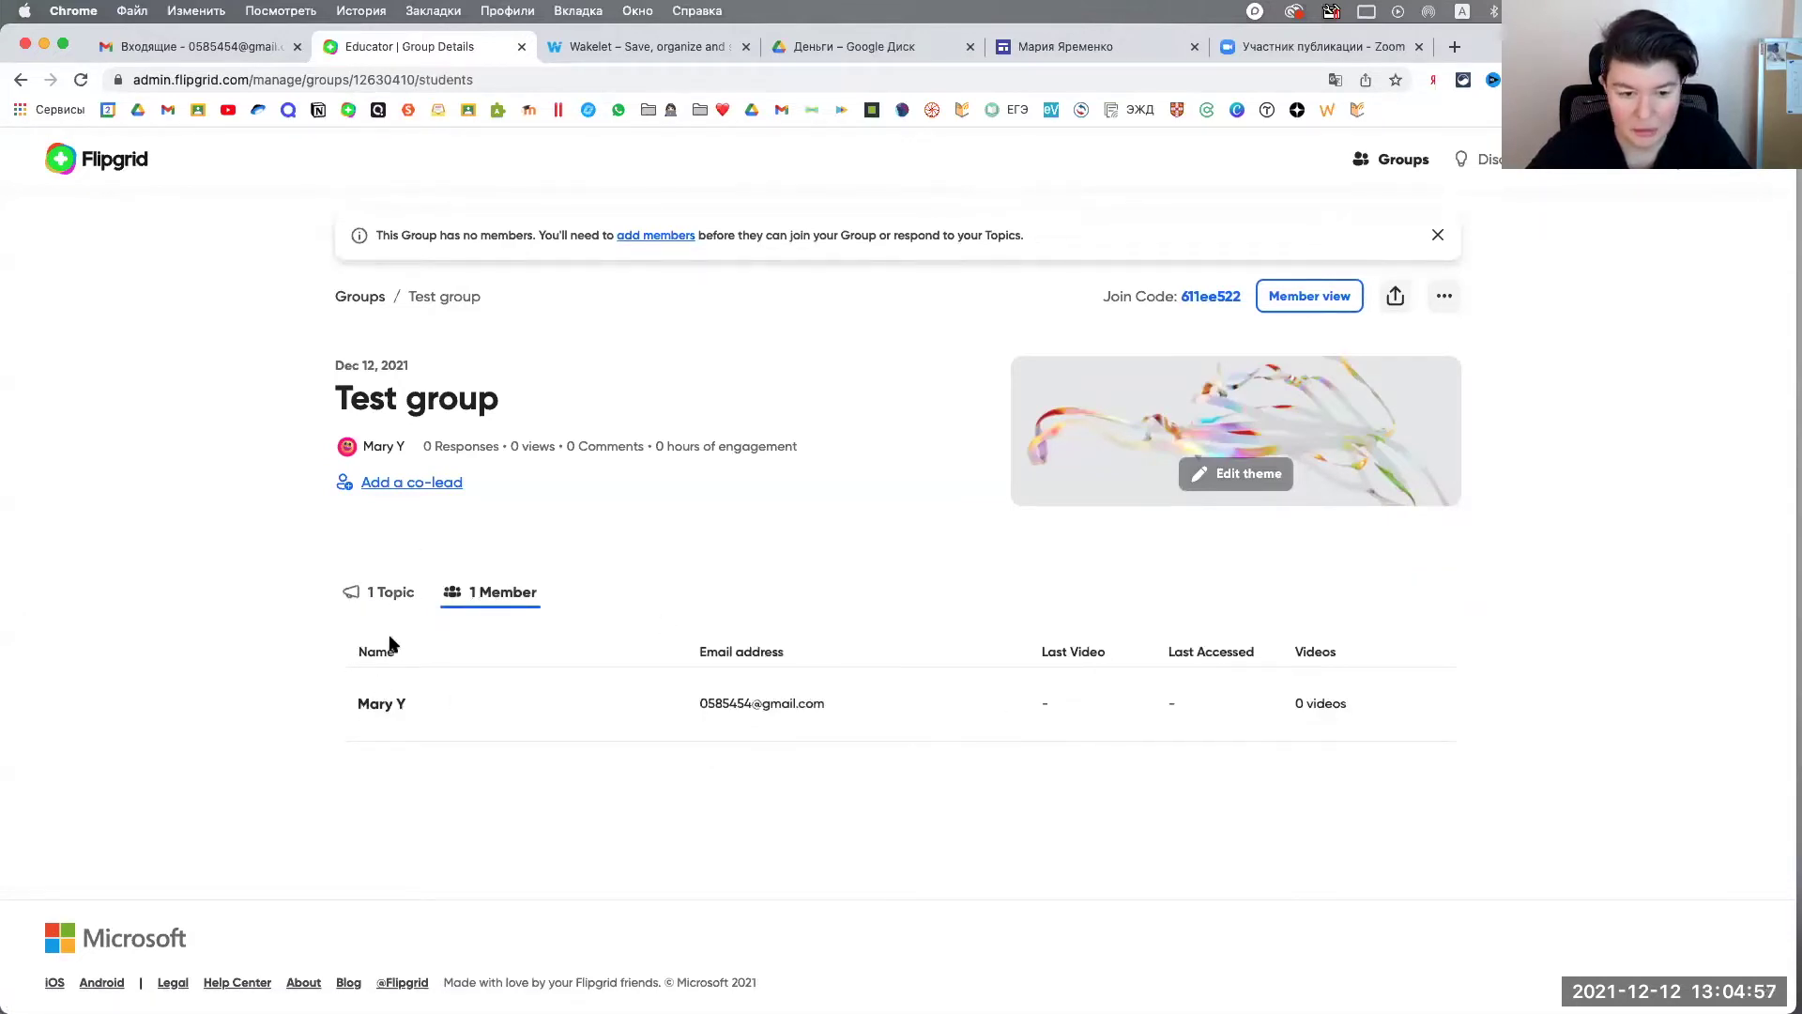
click(392, 597)
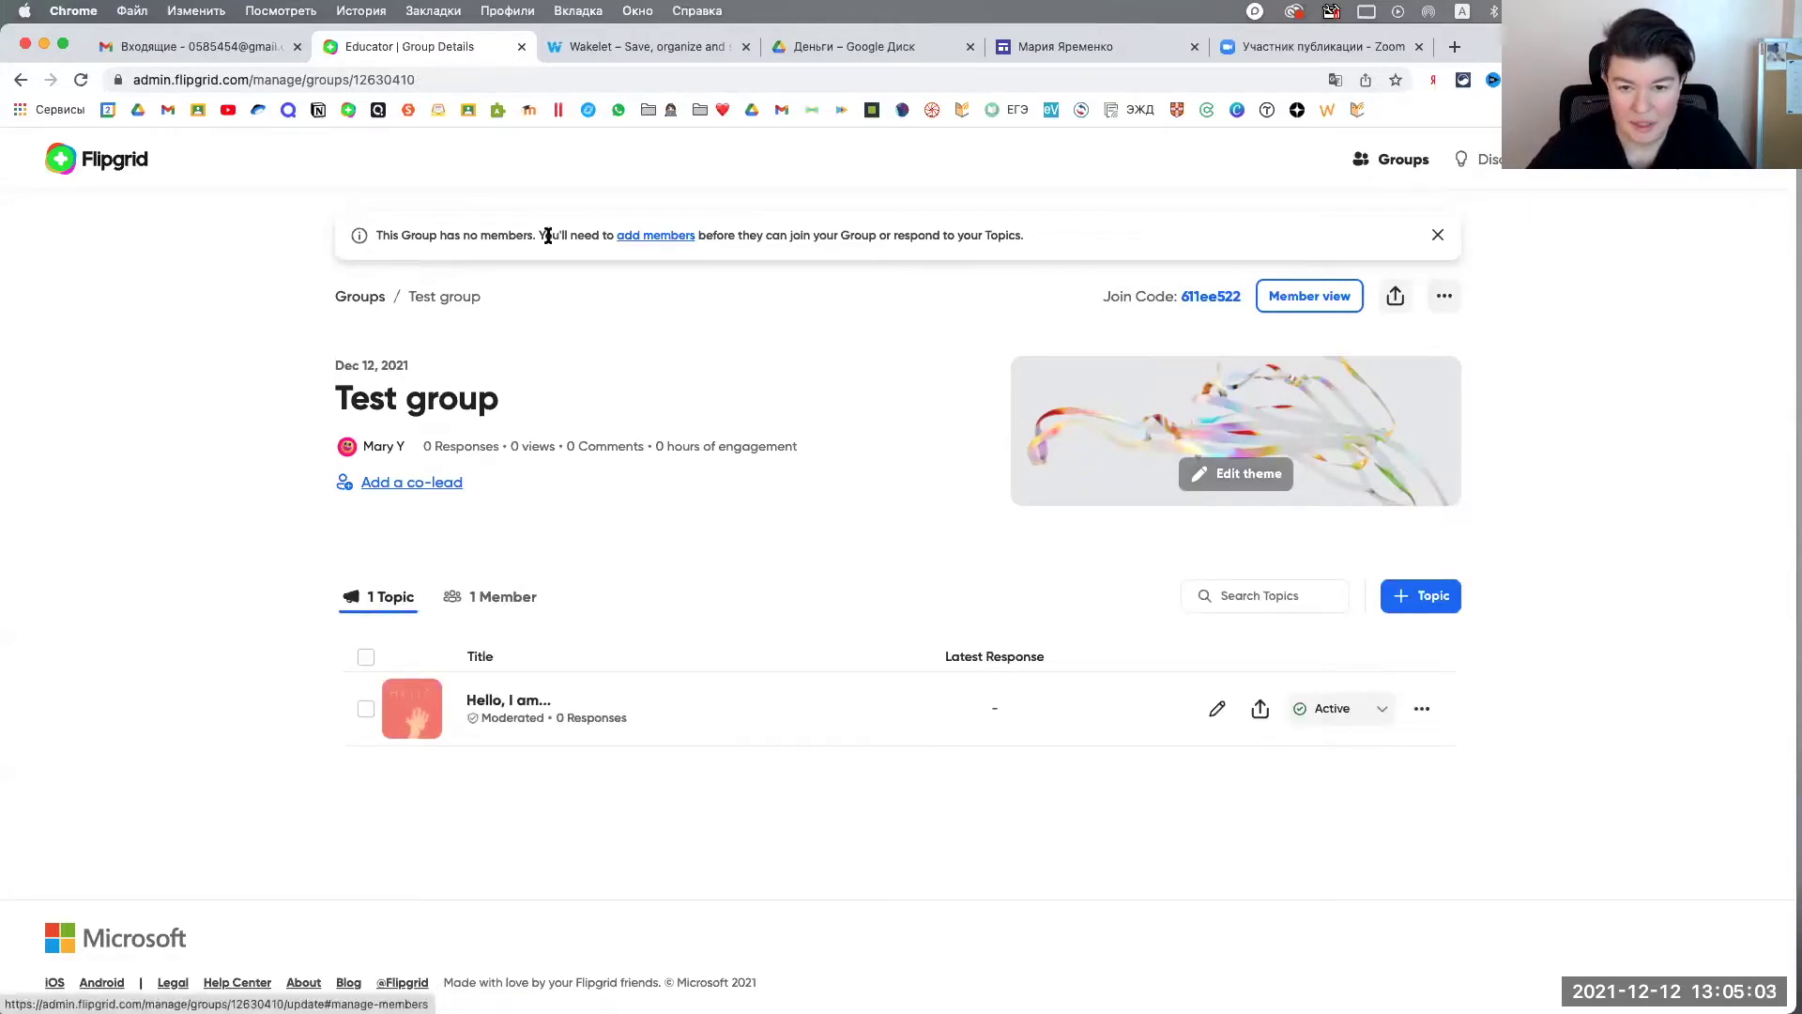
click(650, 240)
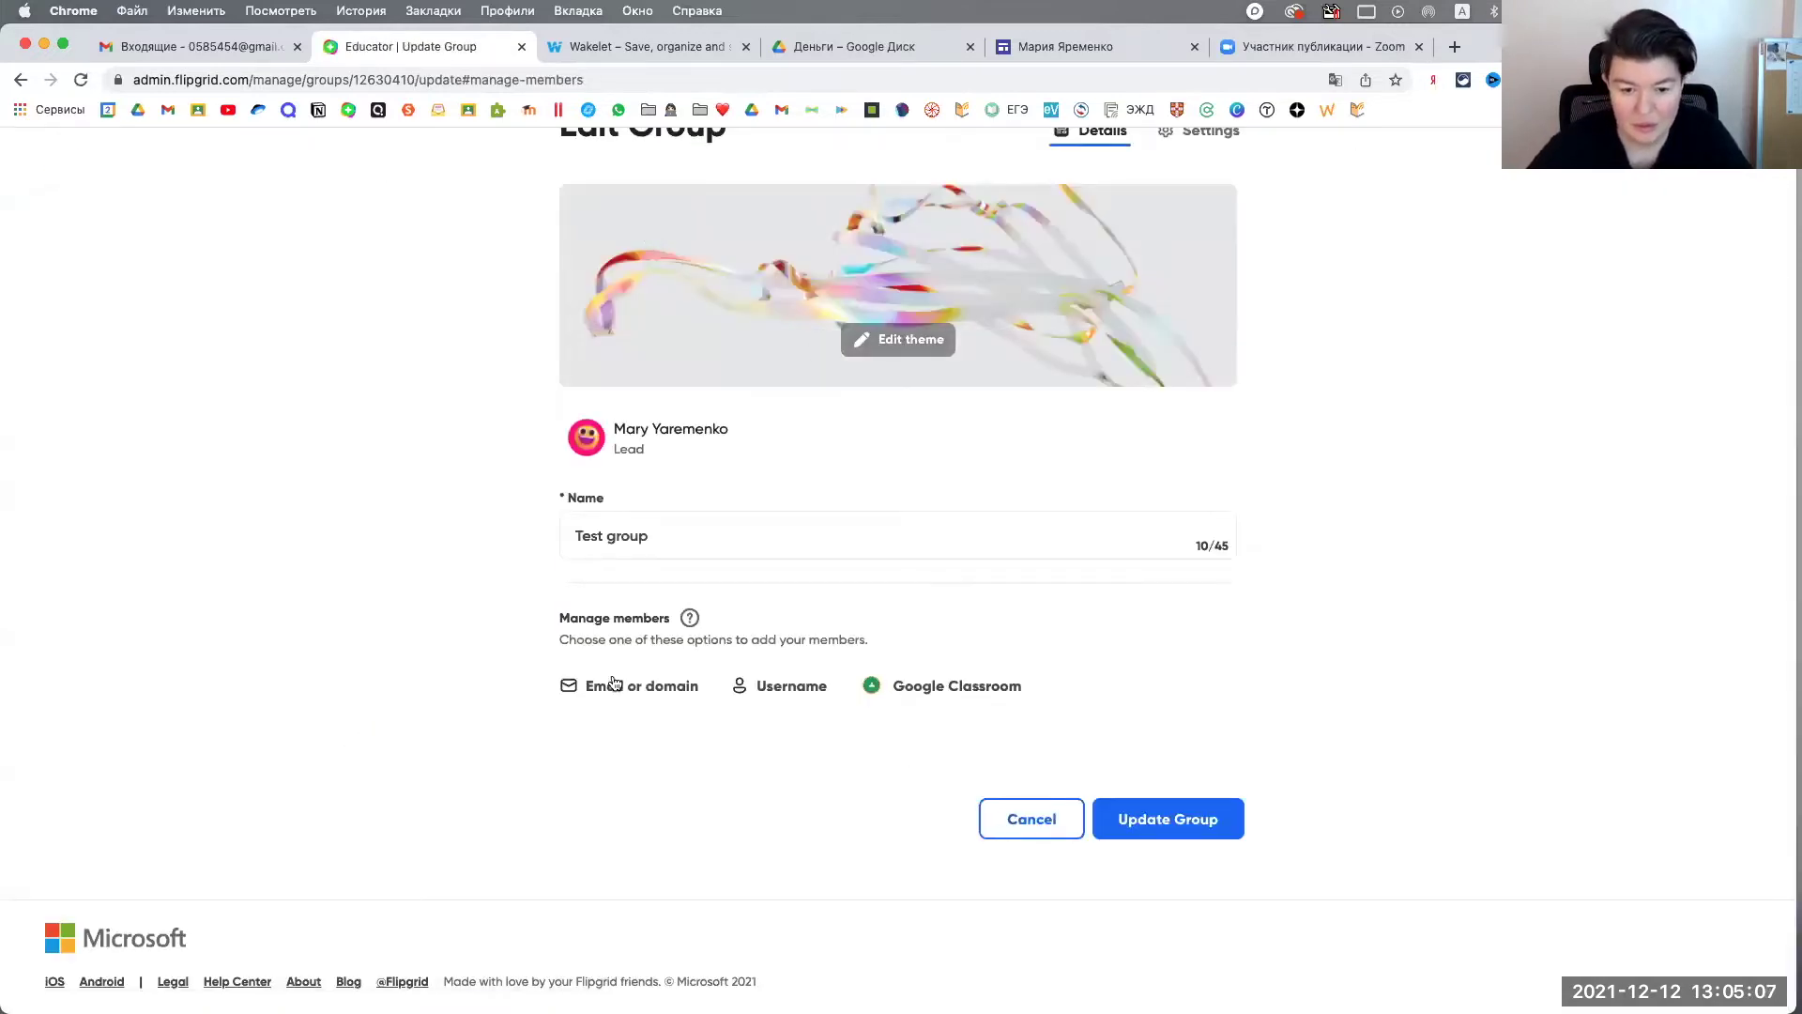
Step: Try the Email, Username and Google Classroom member options, pick a class, then cancel the changes
click(633, 695)
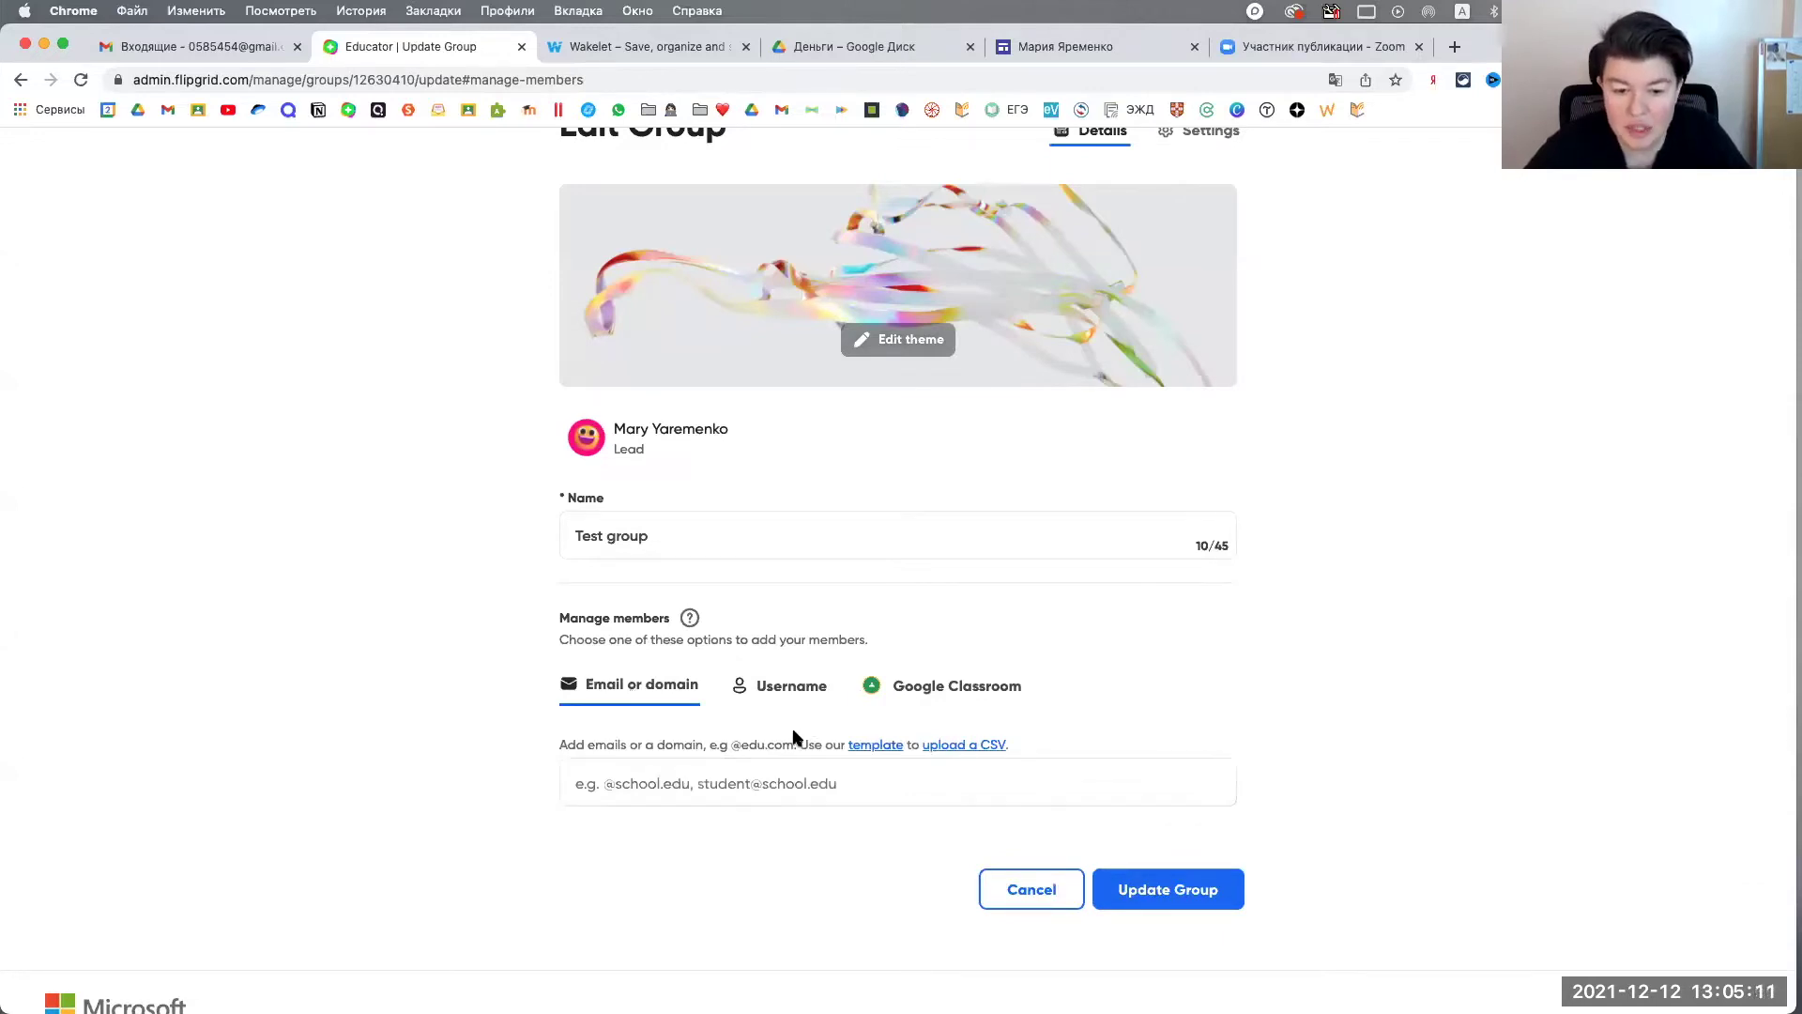
click(800, 691)
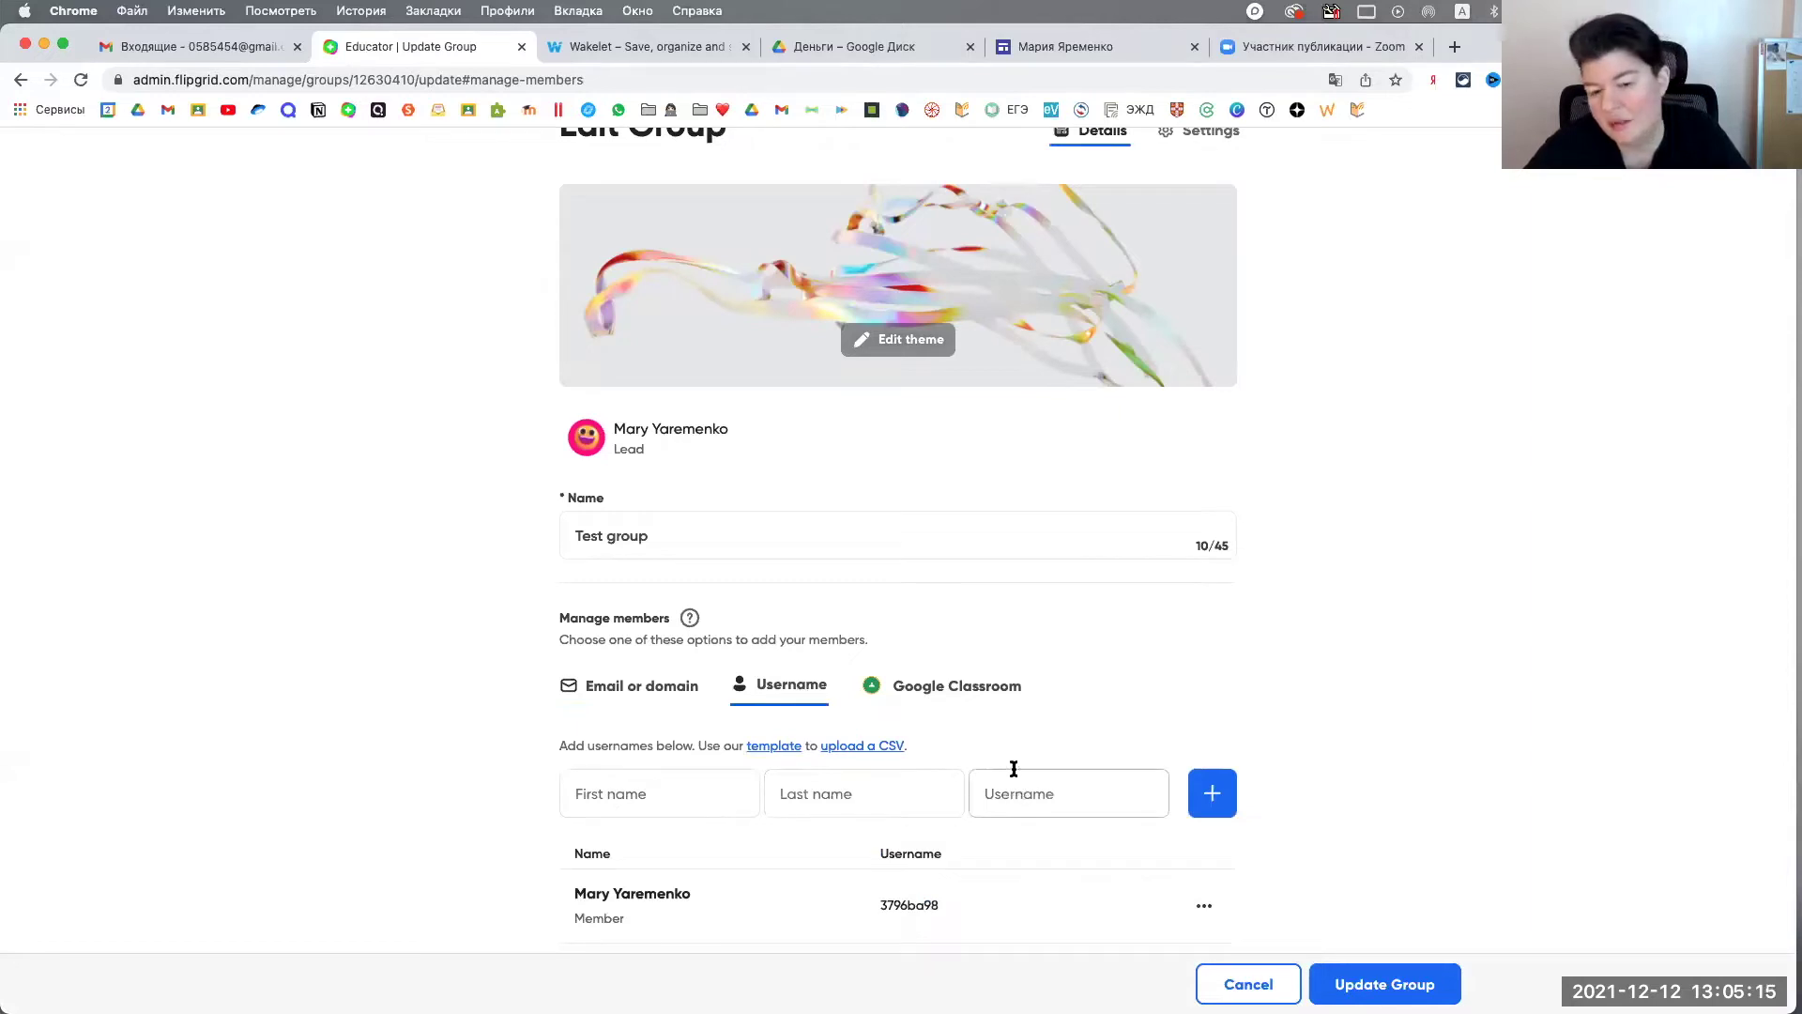
click(995, 692)
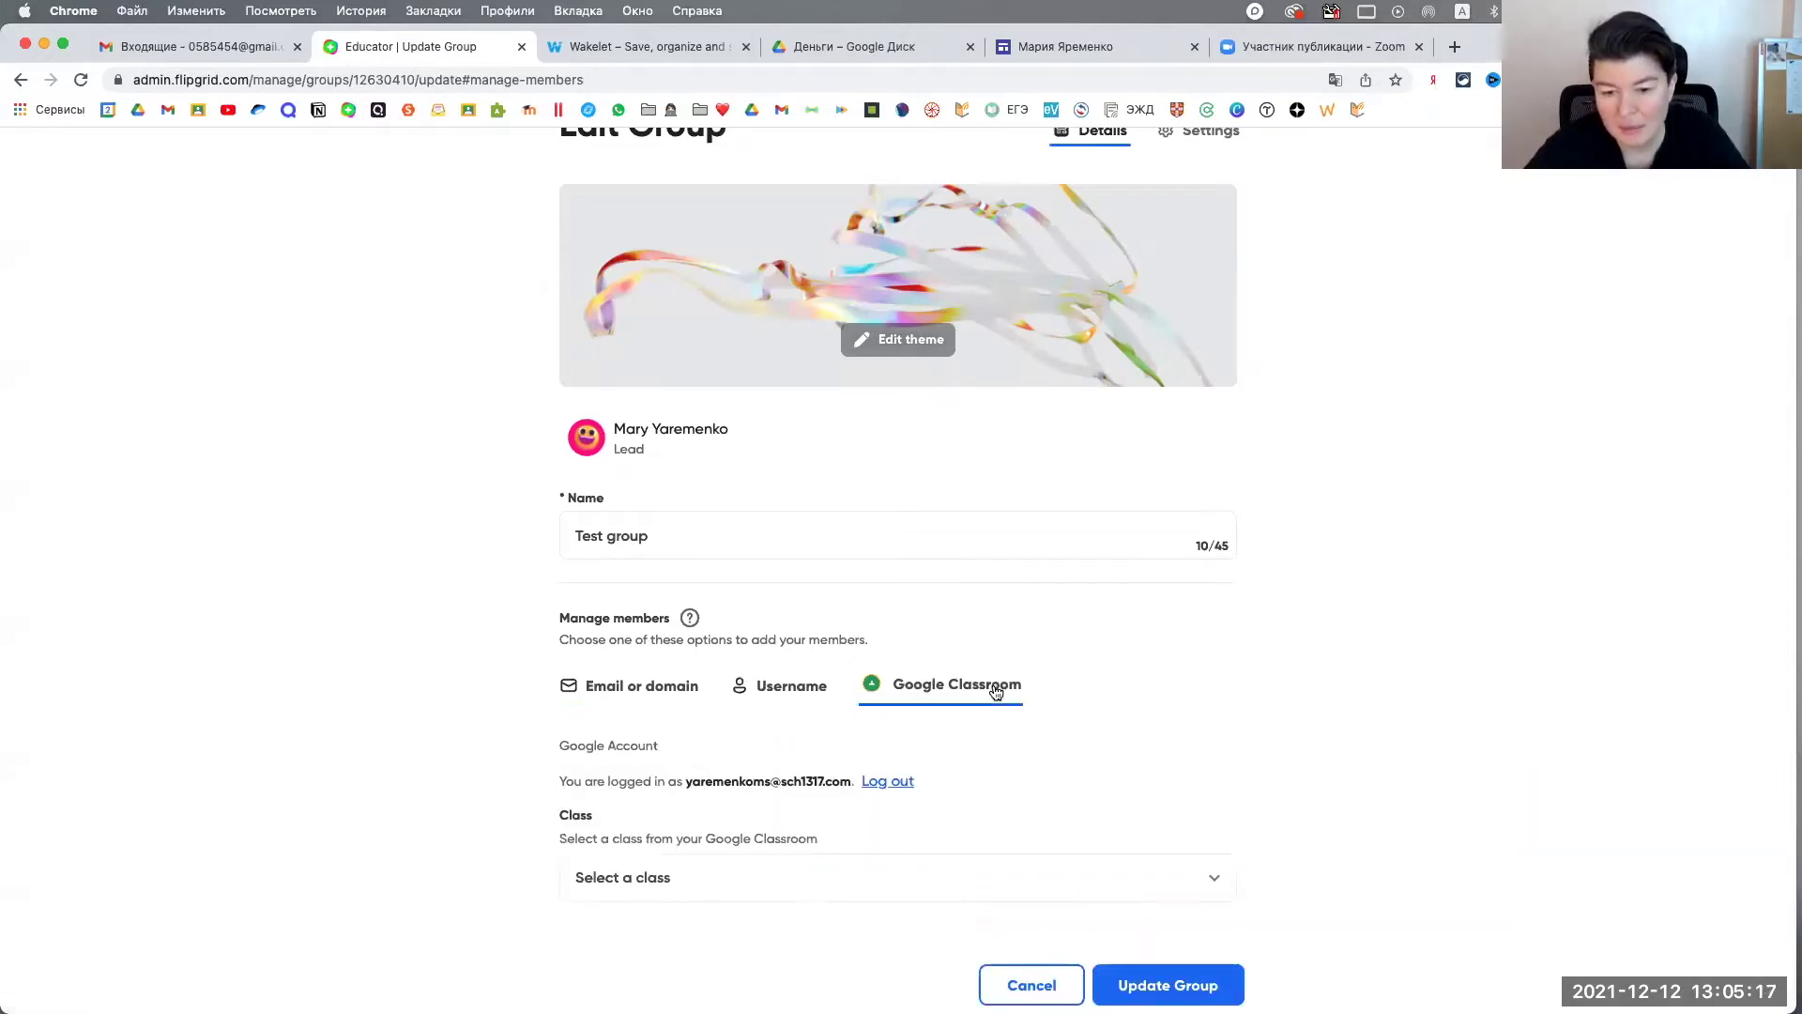
scroll(1246, 779, down, 2)
click(1214, 757)
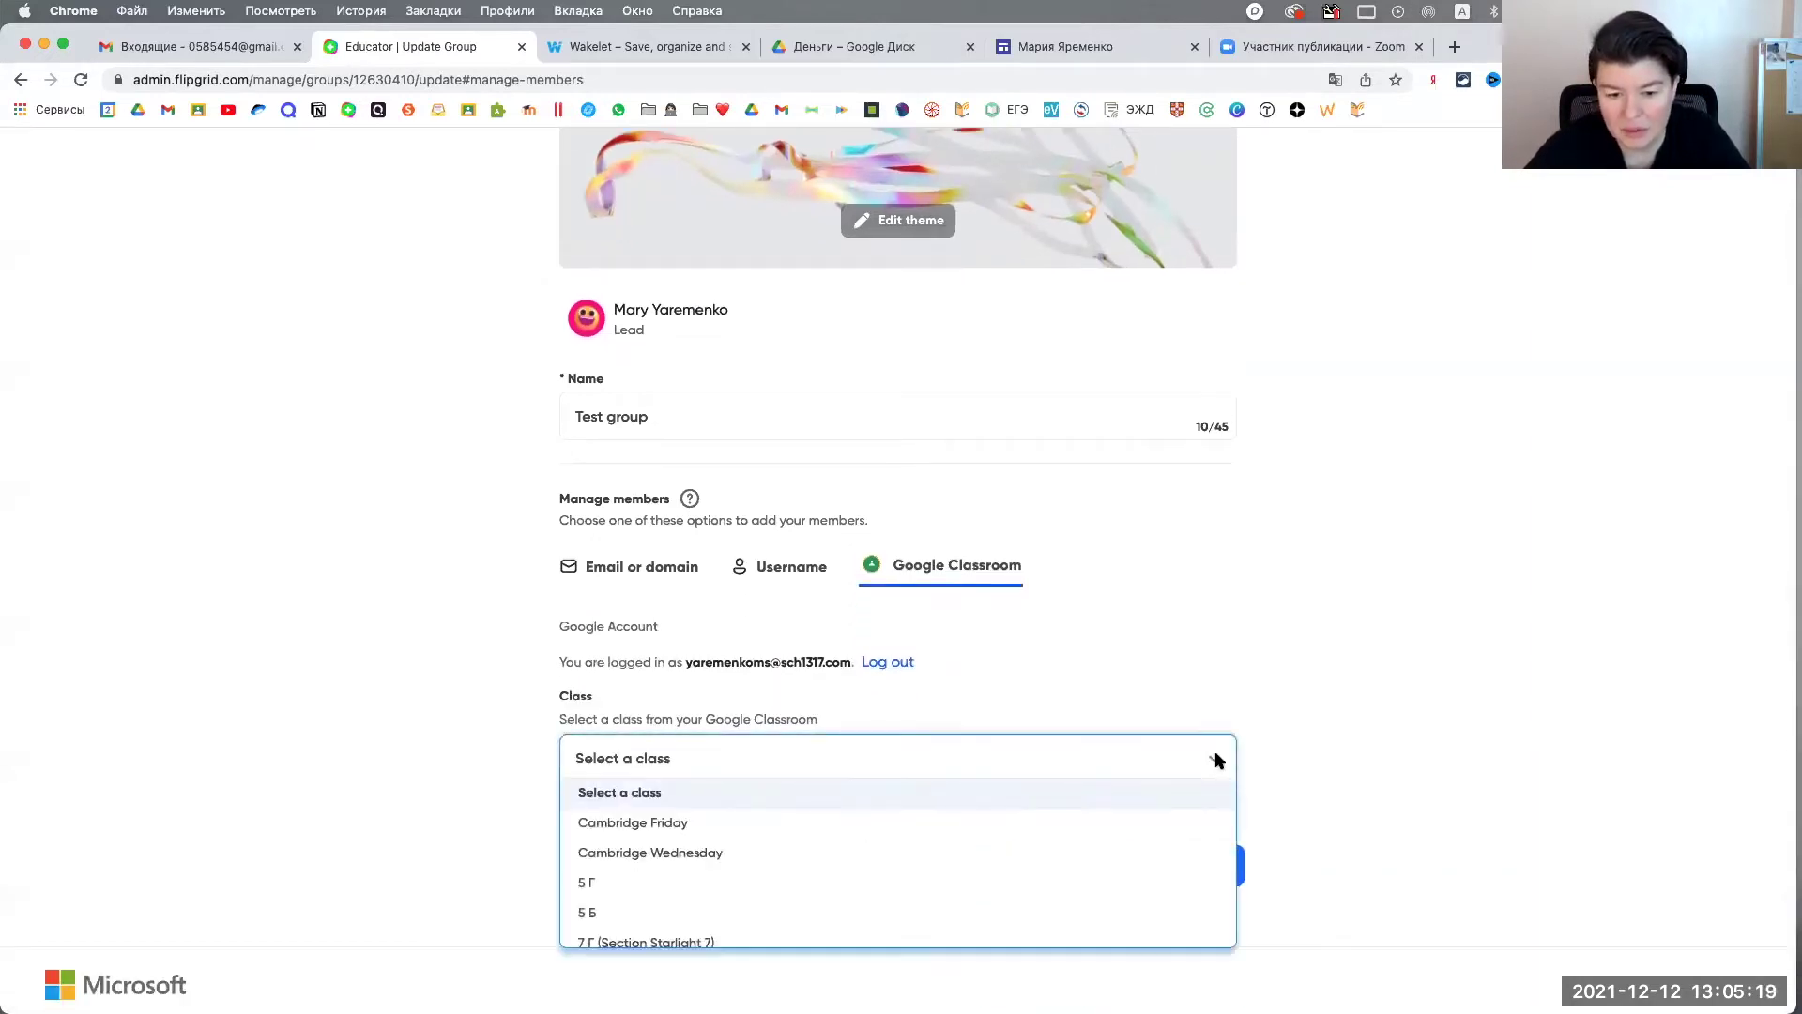
scroll(1214, 757, down, 1)
scroll(856, 842, down, 5)
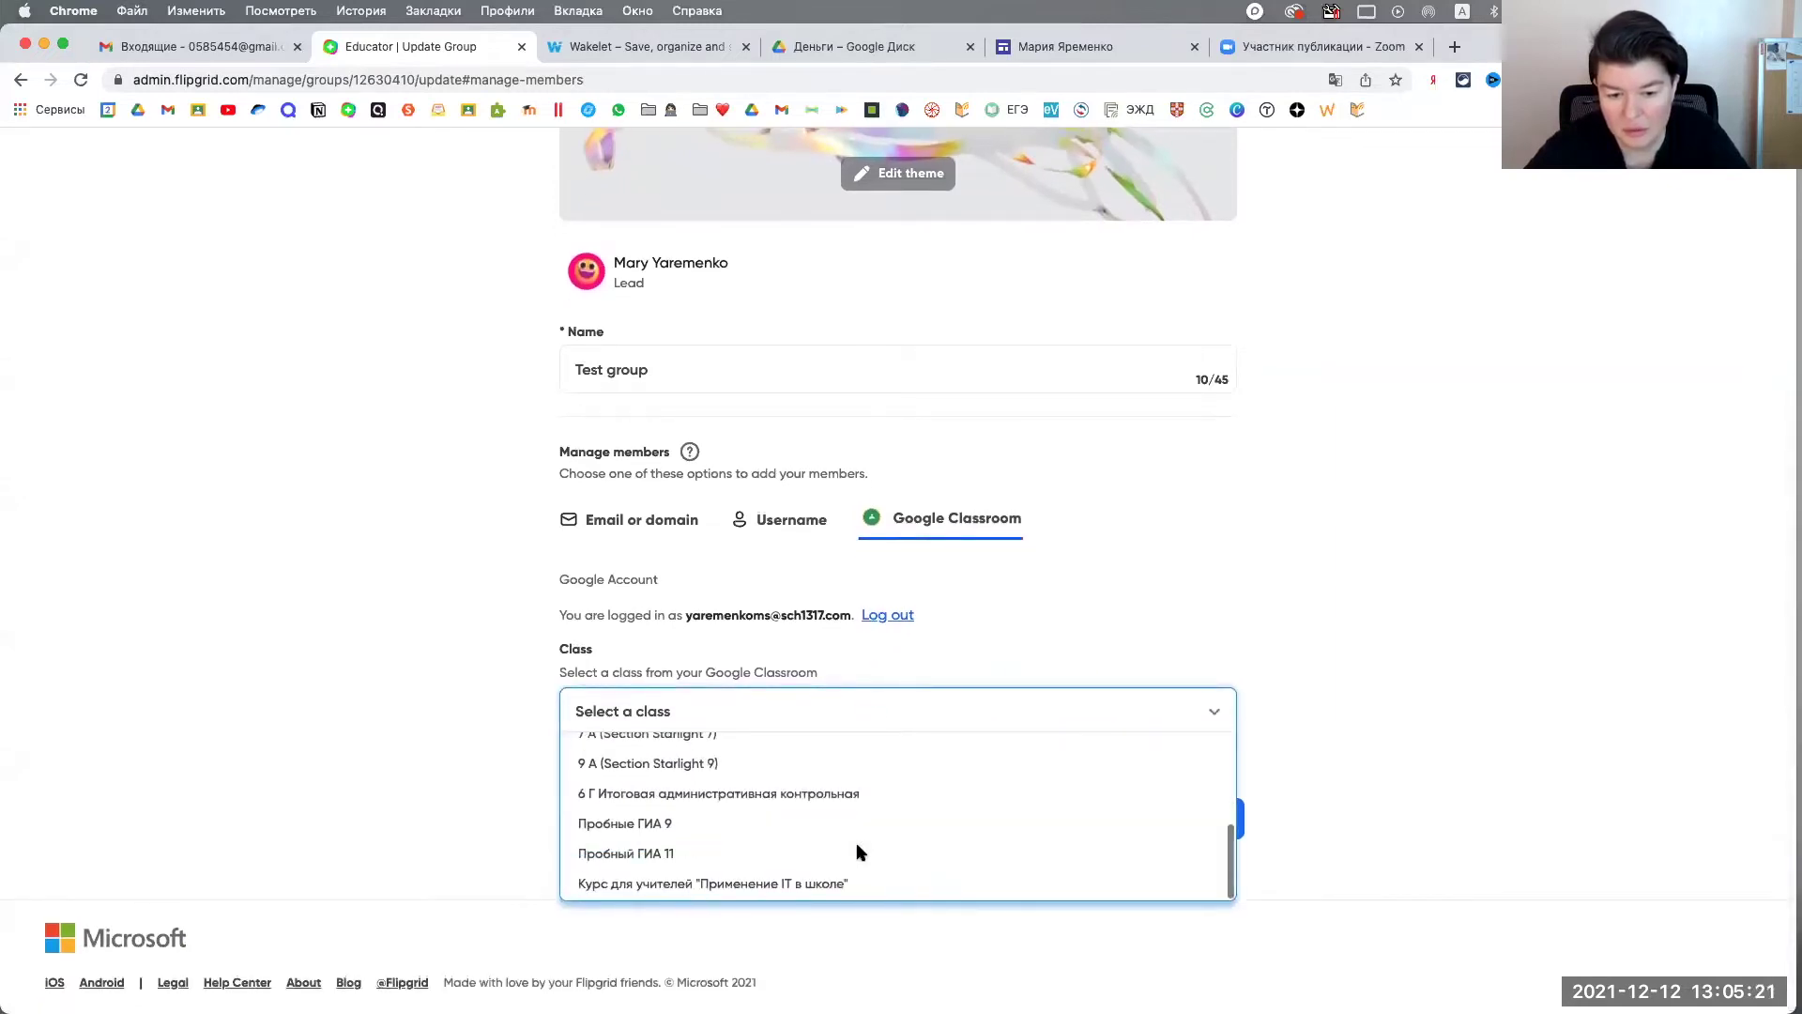
click(870, 788)
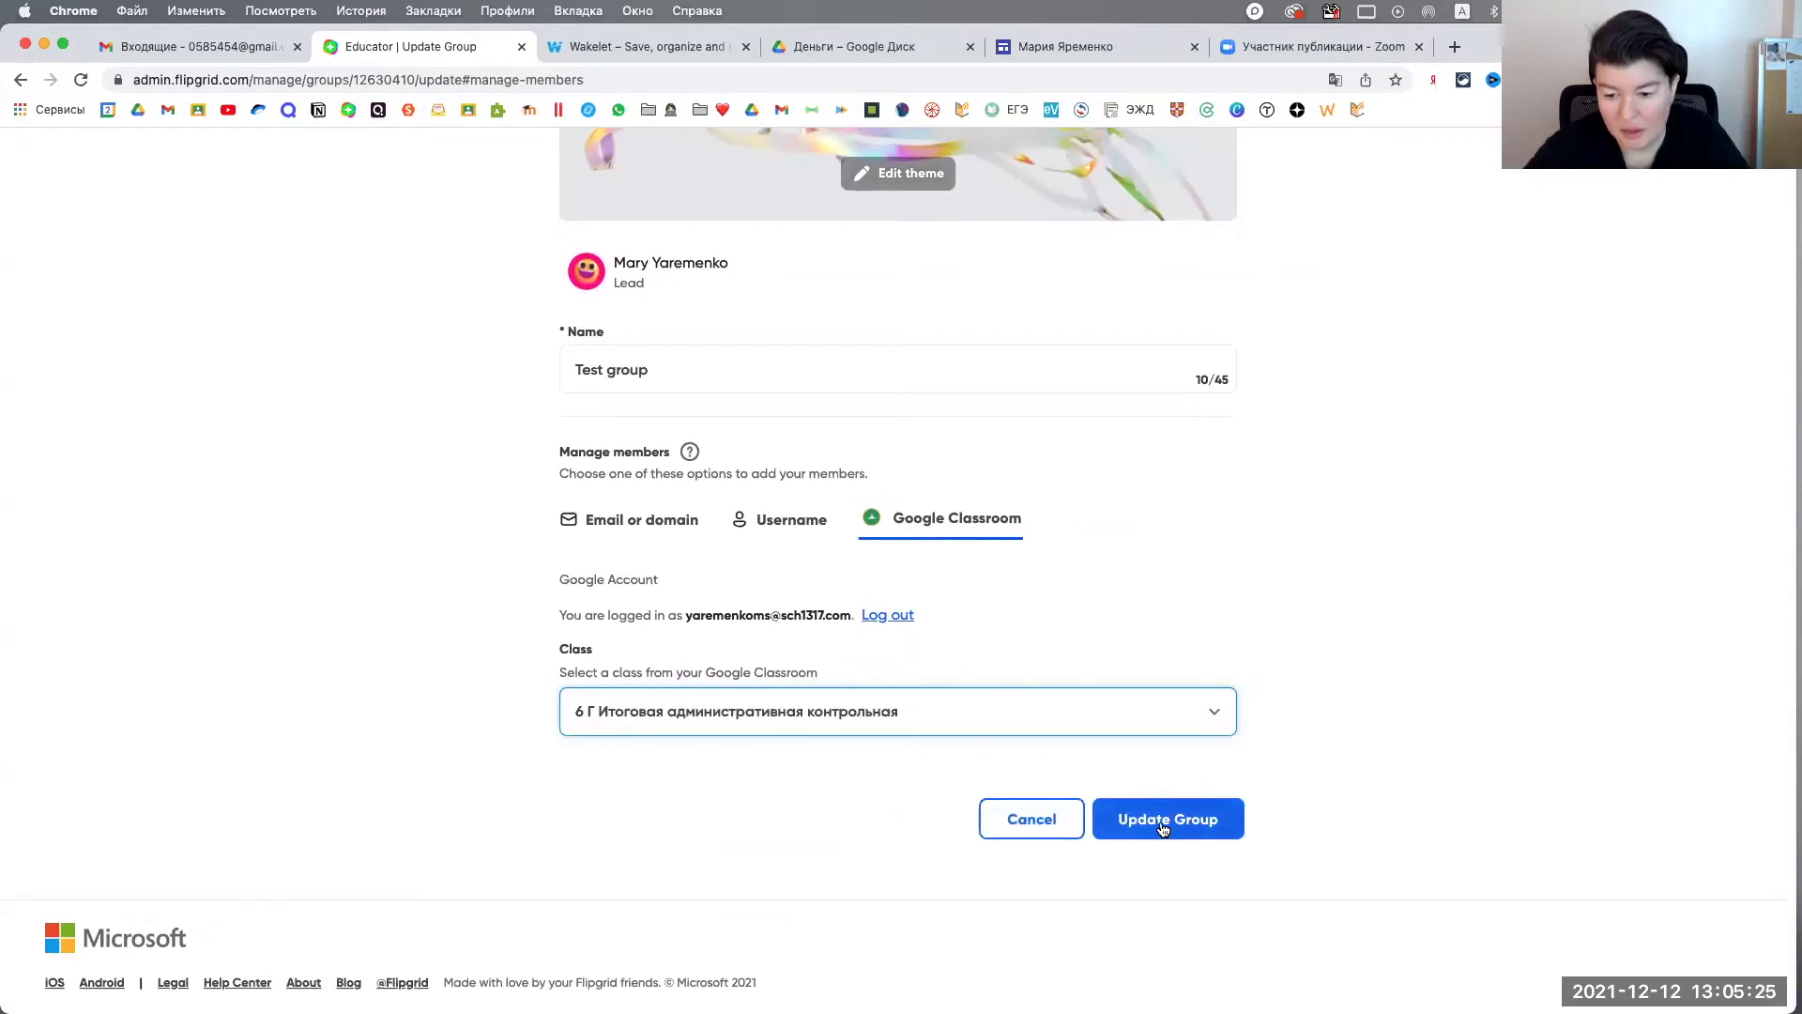
click(1000, 832)
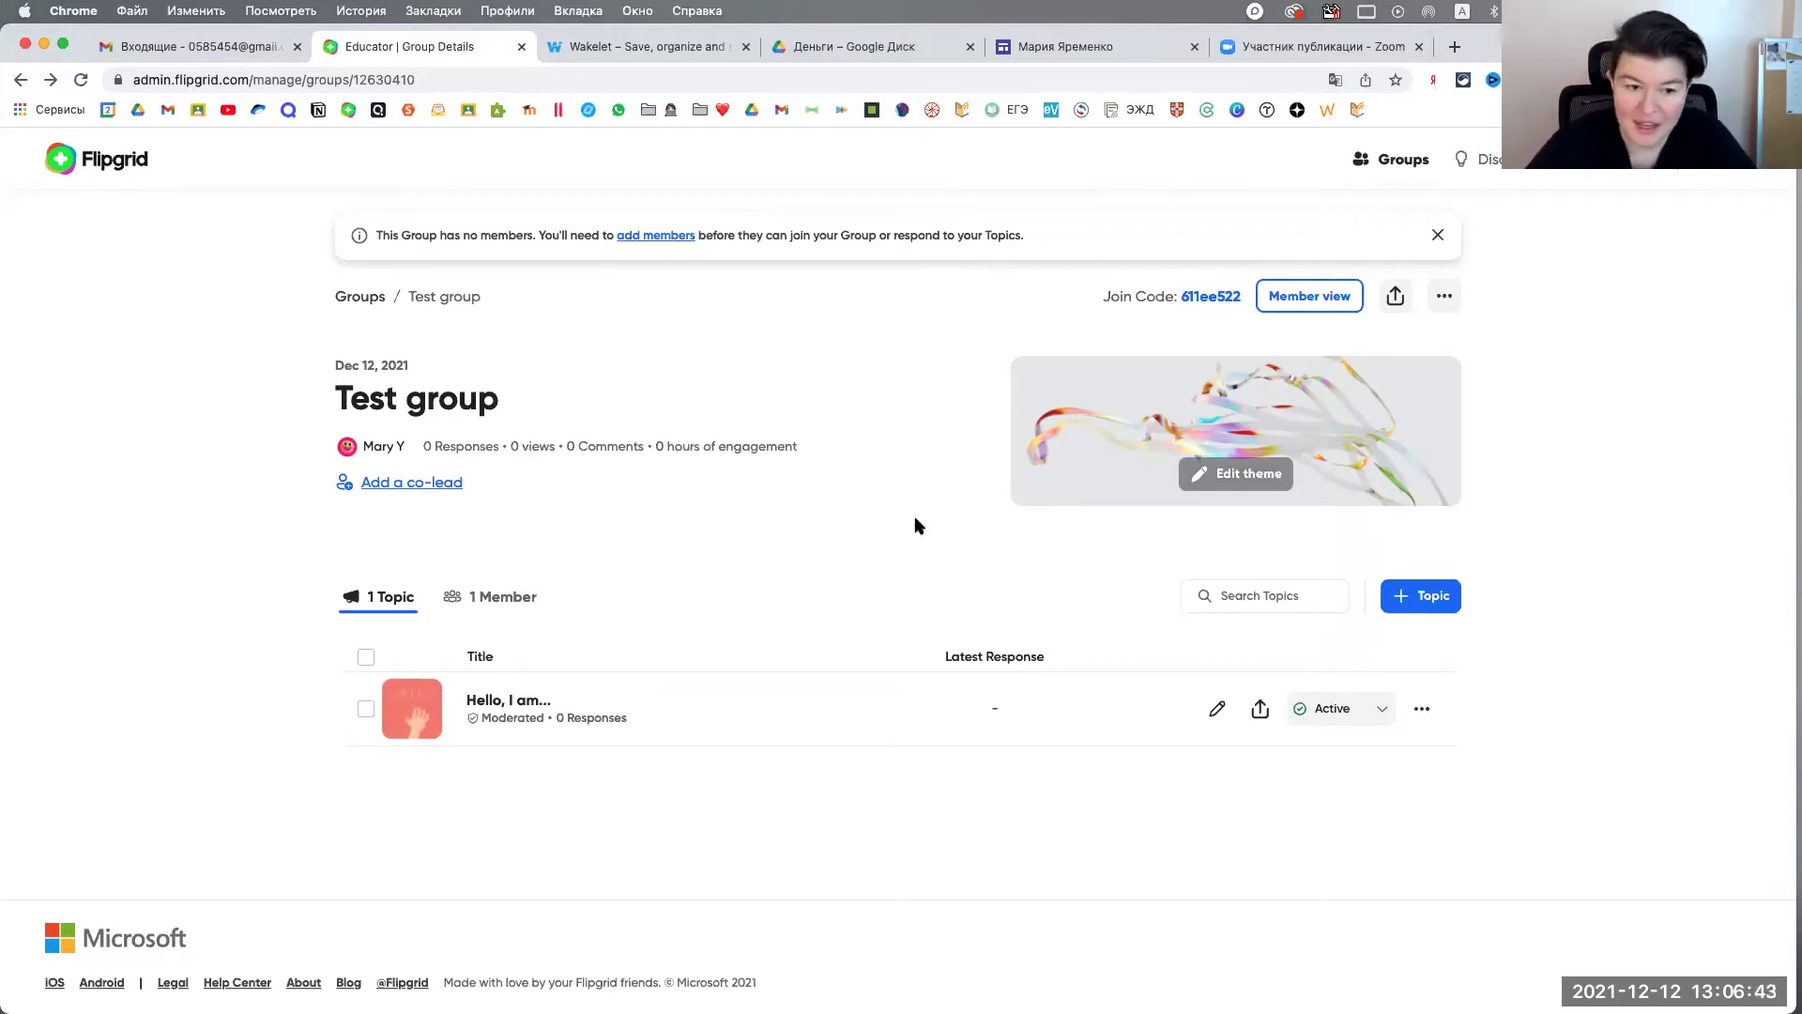
Step: Add a new topic to Test group with the + Topic button
click(1427, 601)
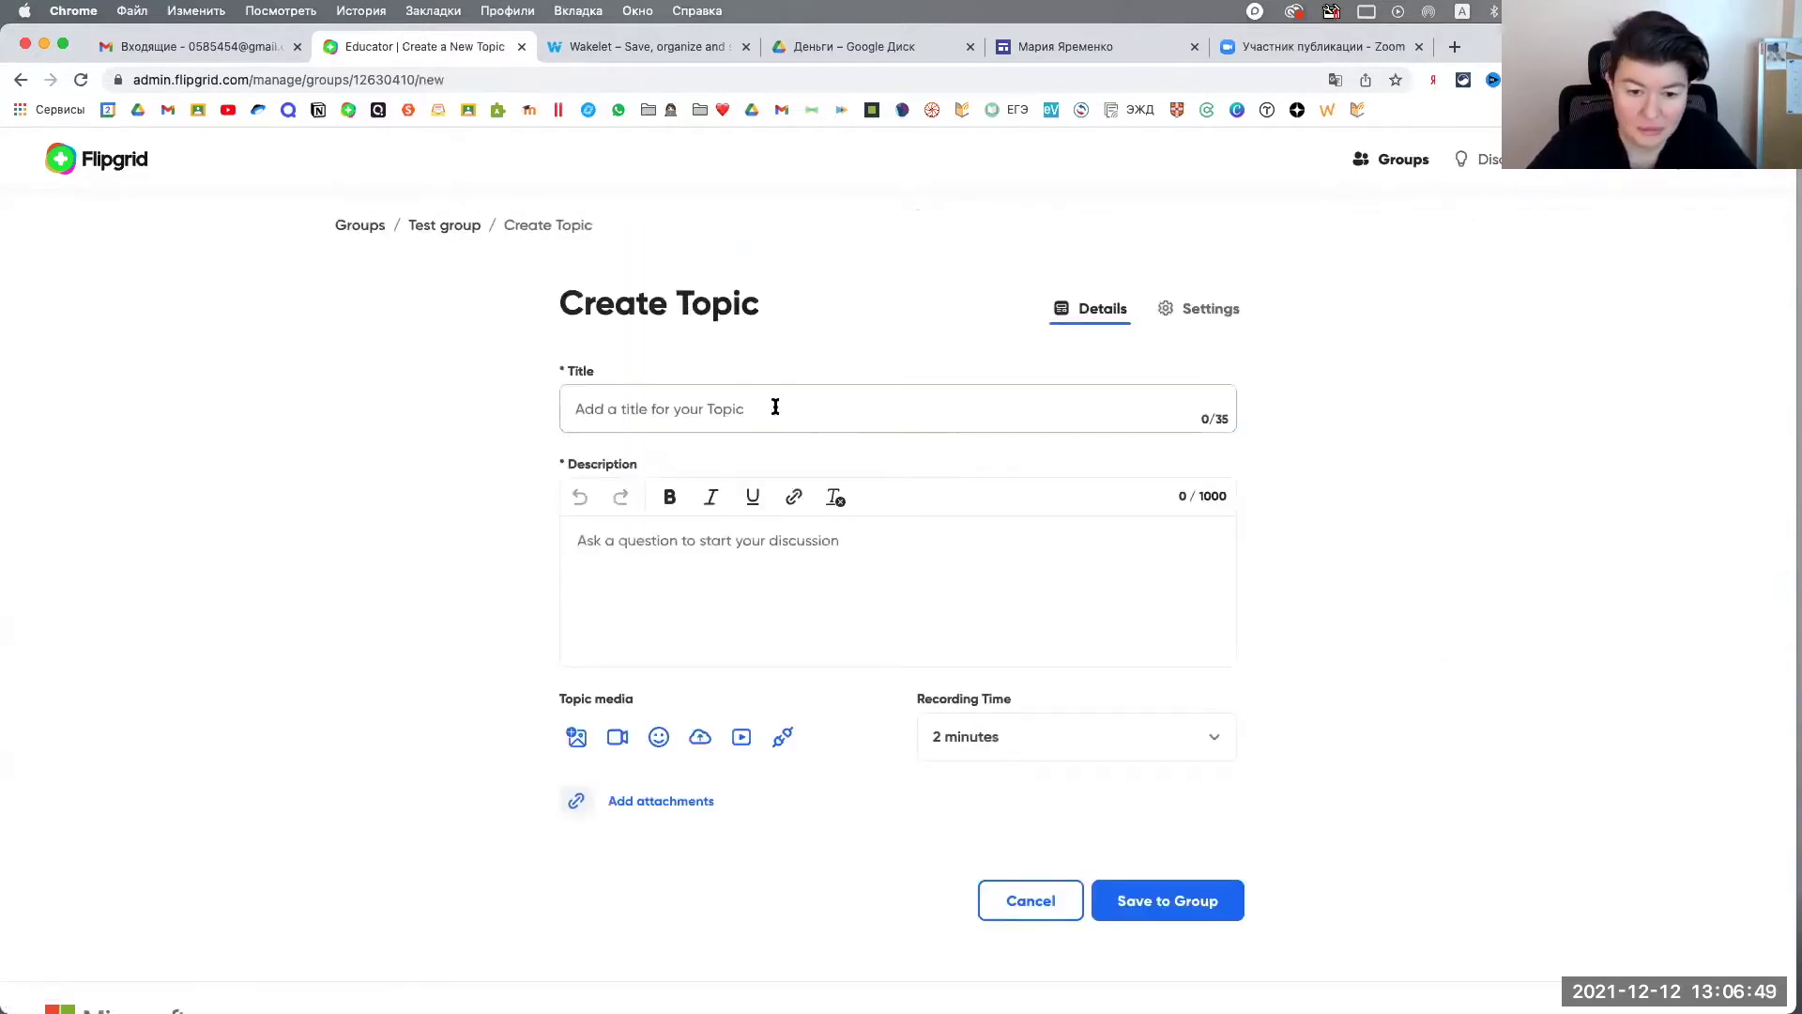
Step: Title the topic '13 December | A pumpkin'
click(788, 406)
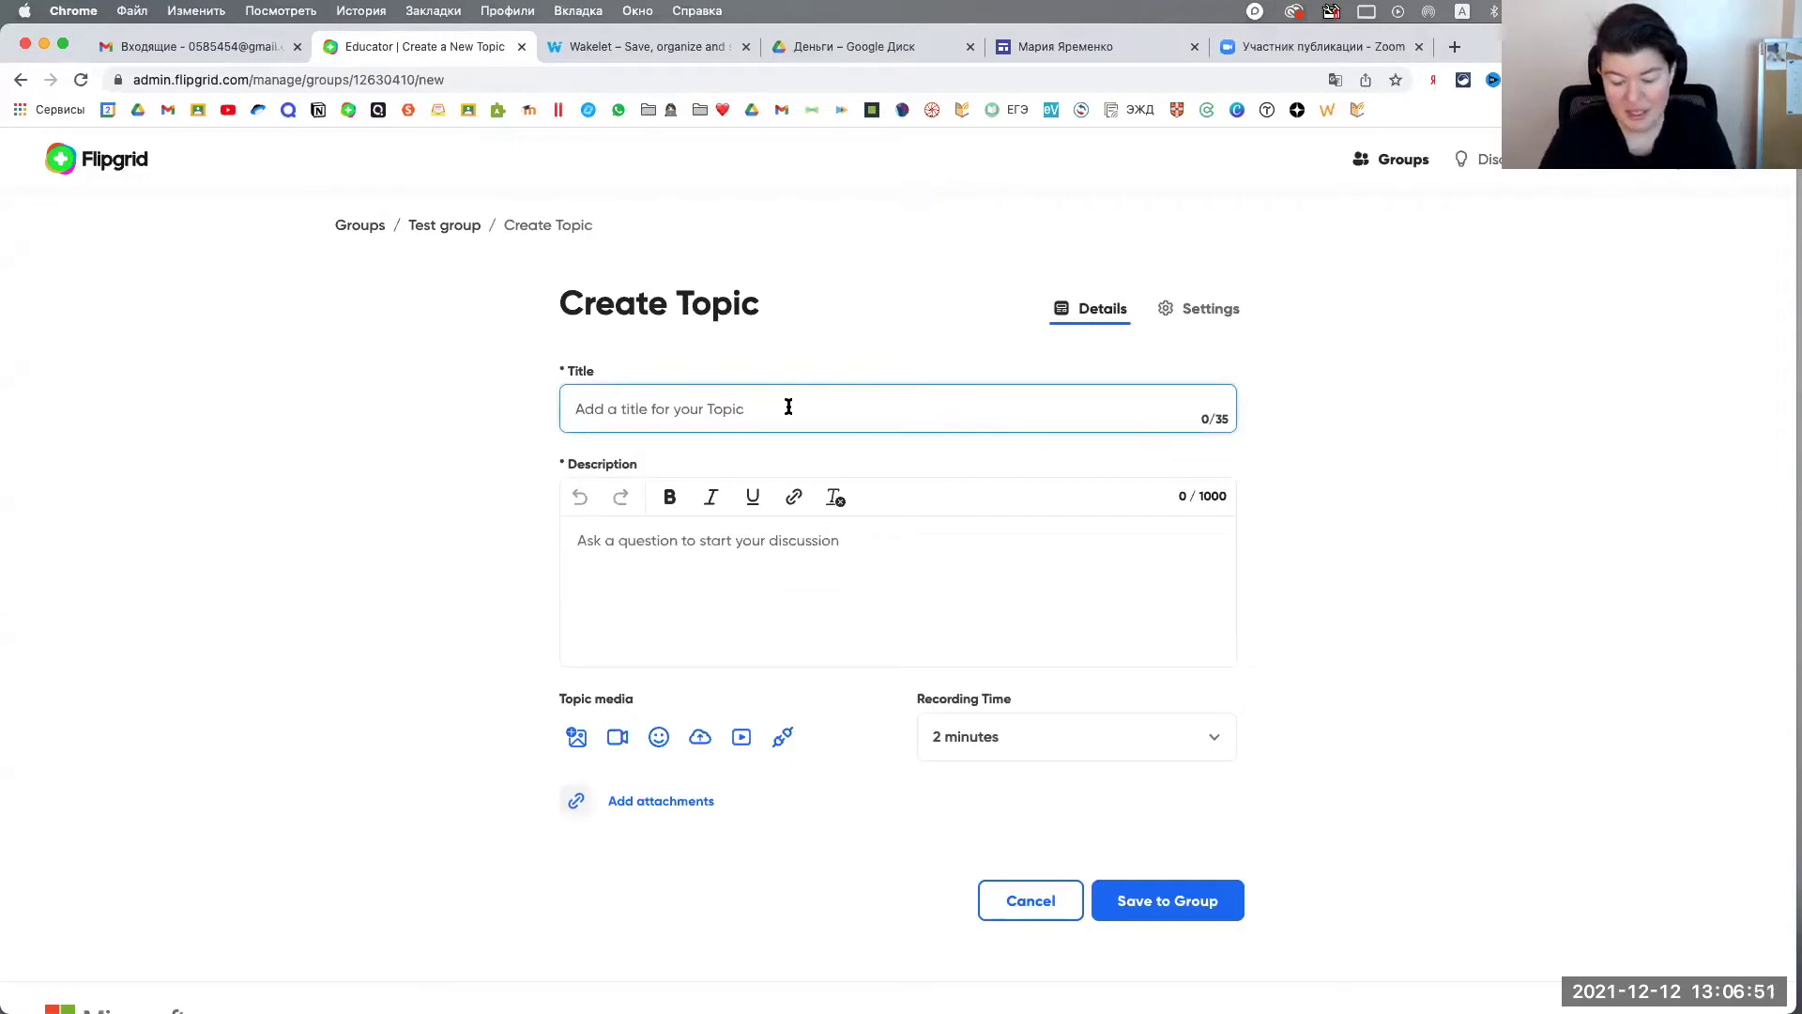
text(G)
key(BackSpace)
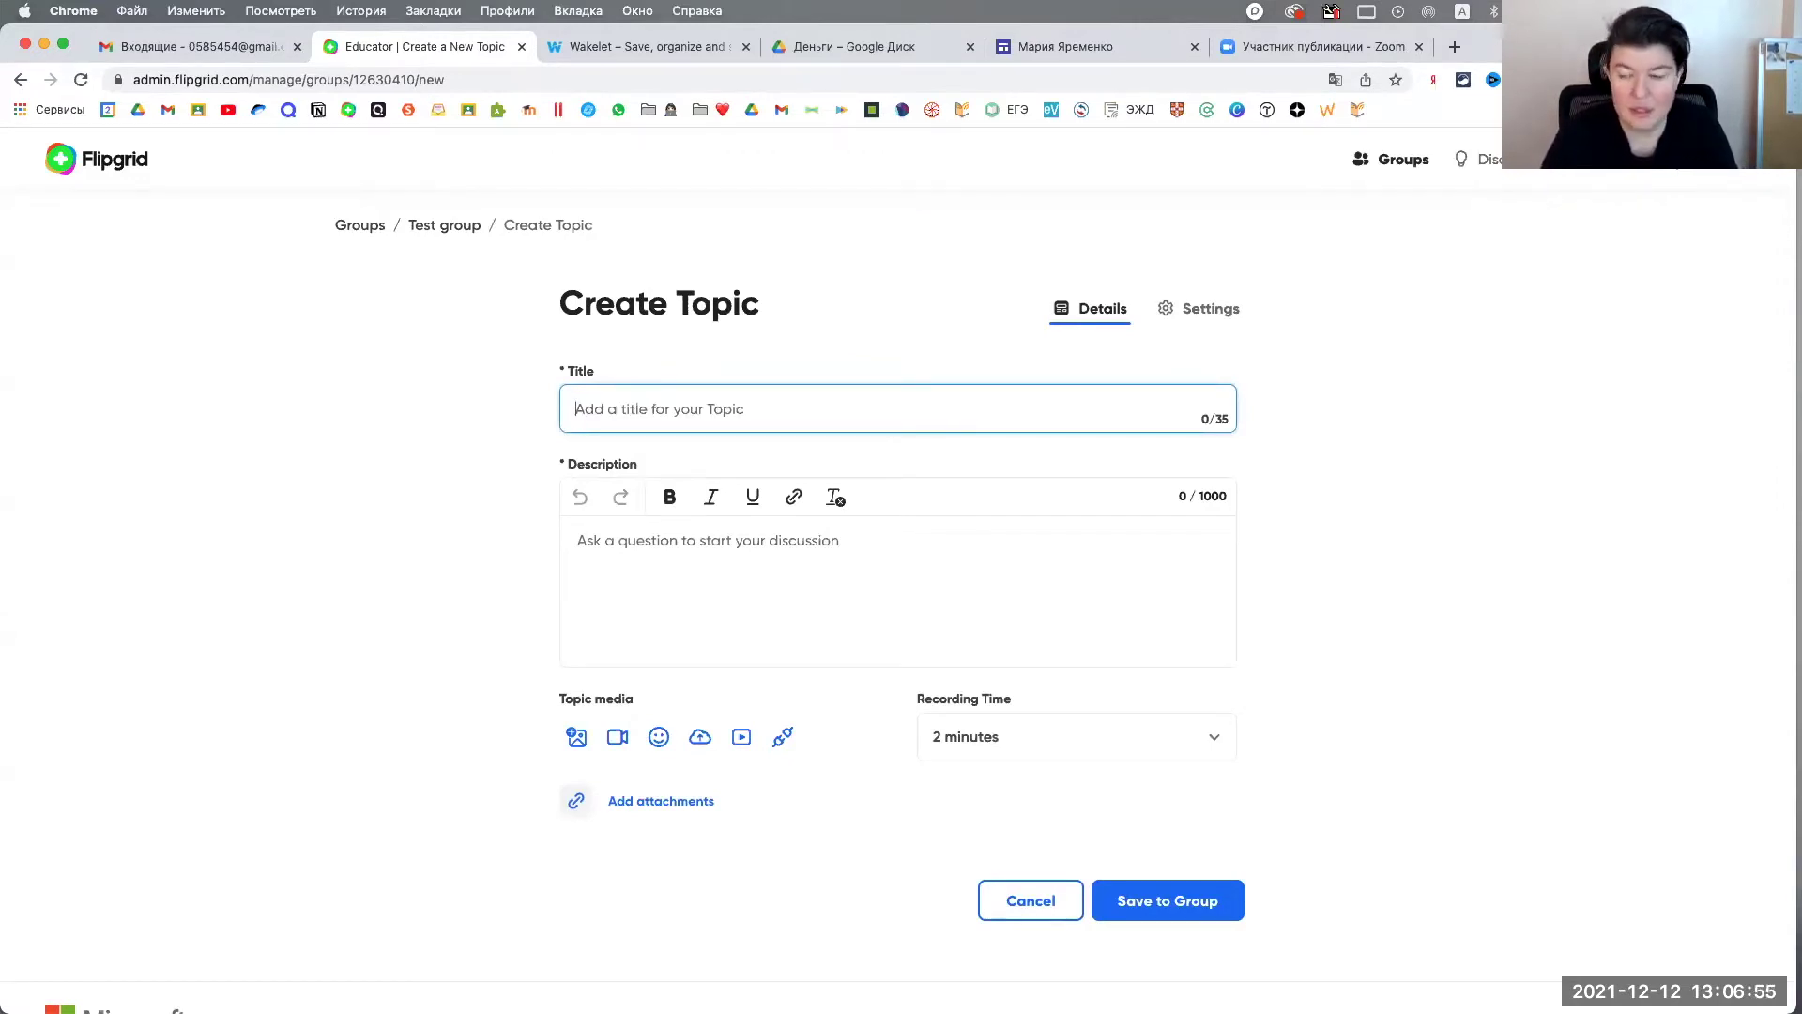
text(13 )
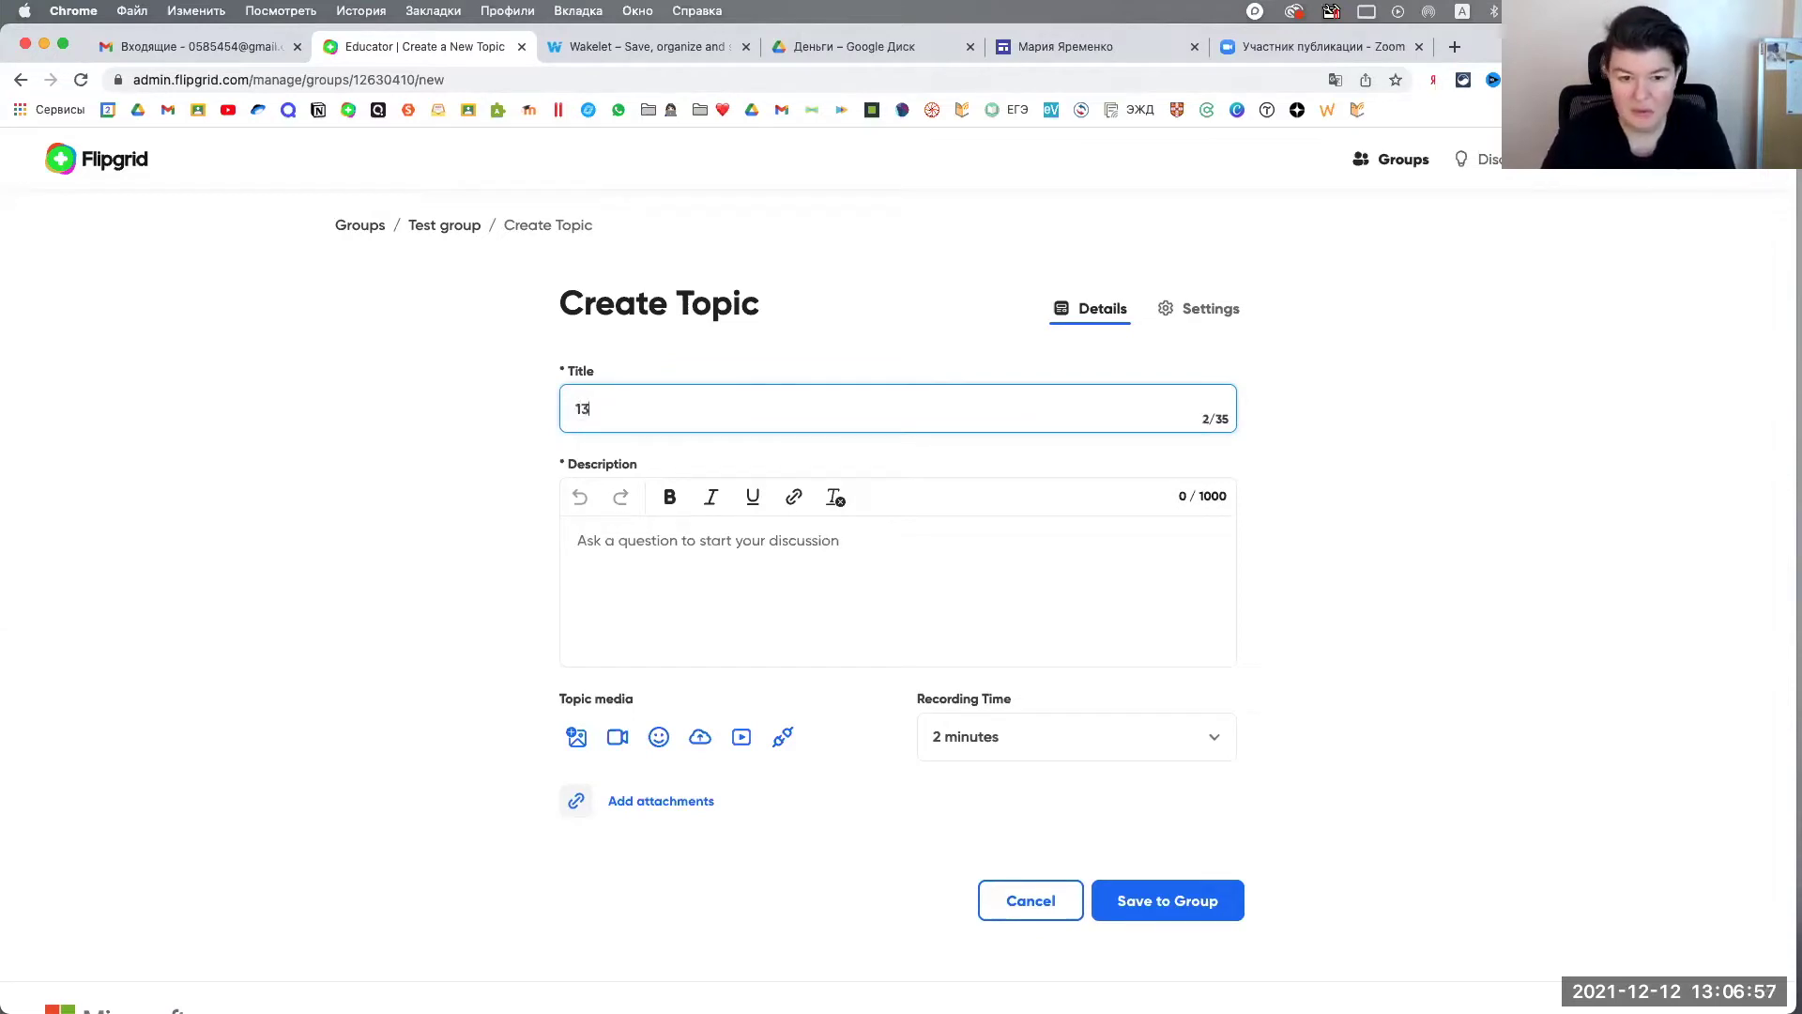
text(December)
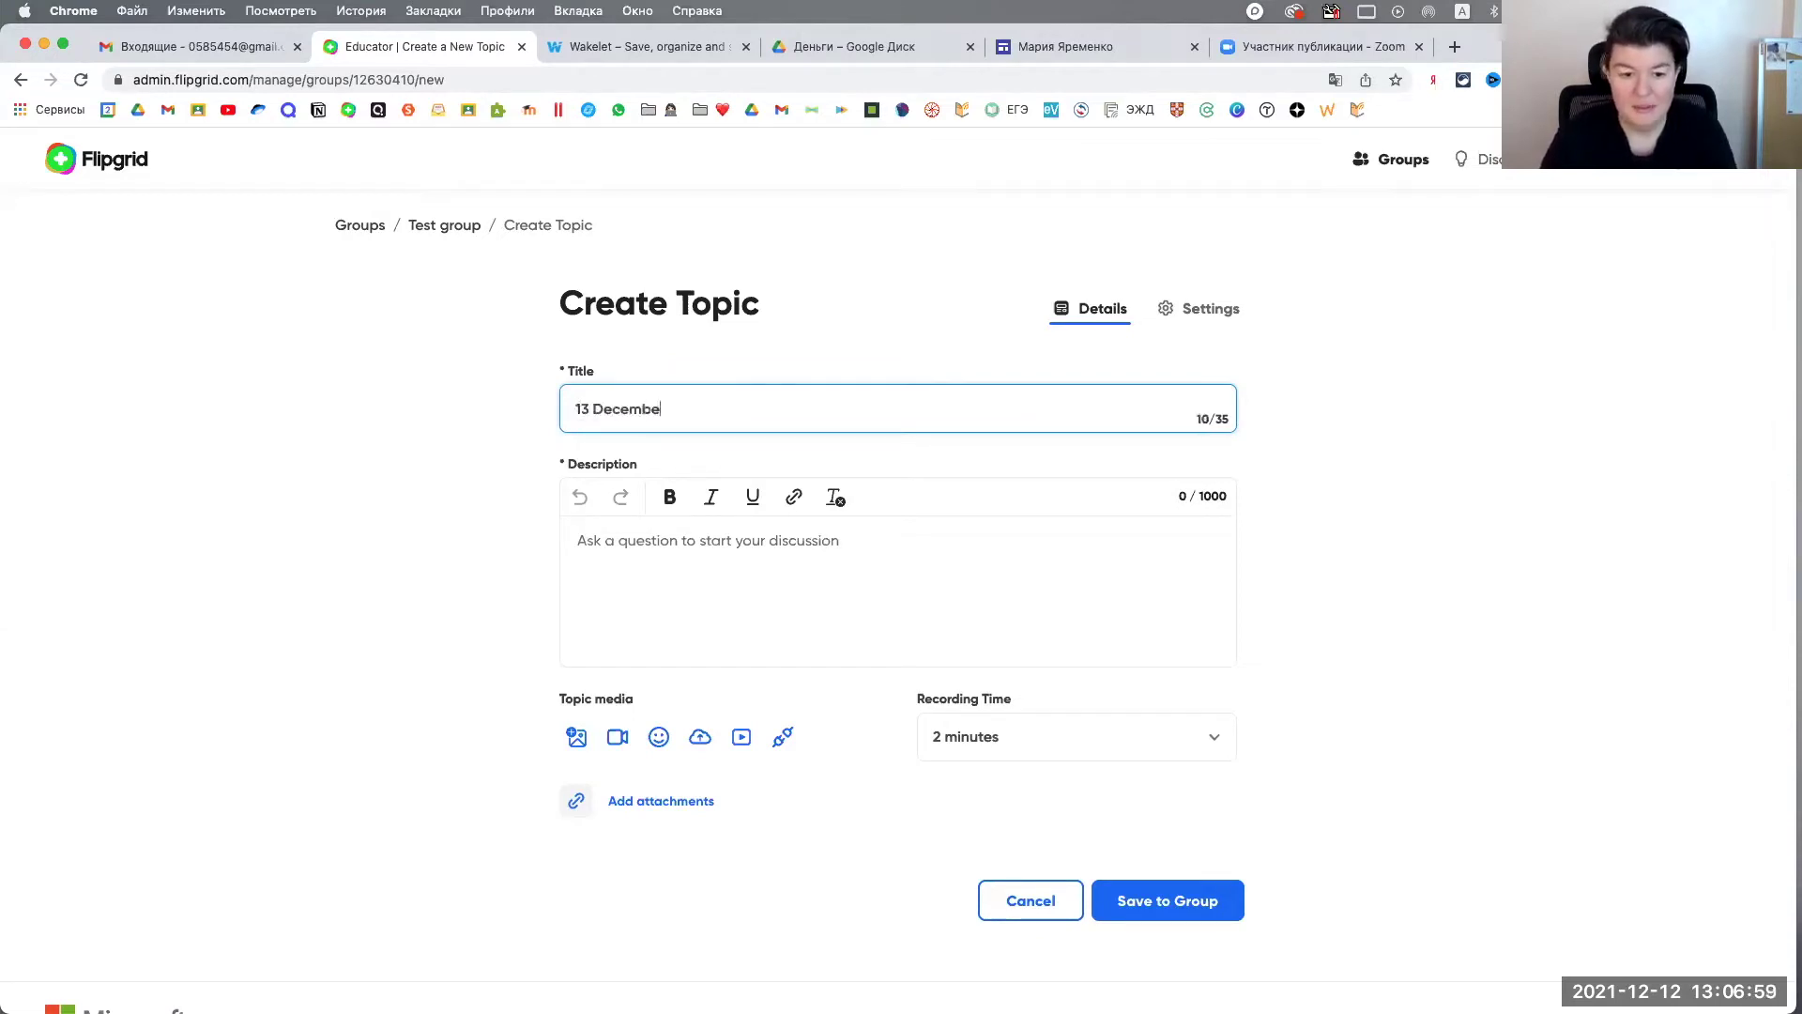
click(688, 554)
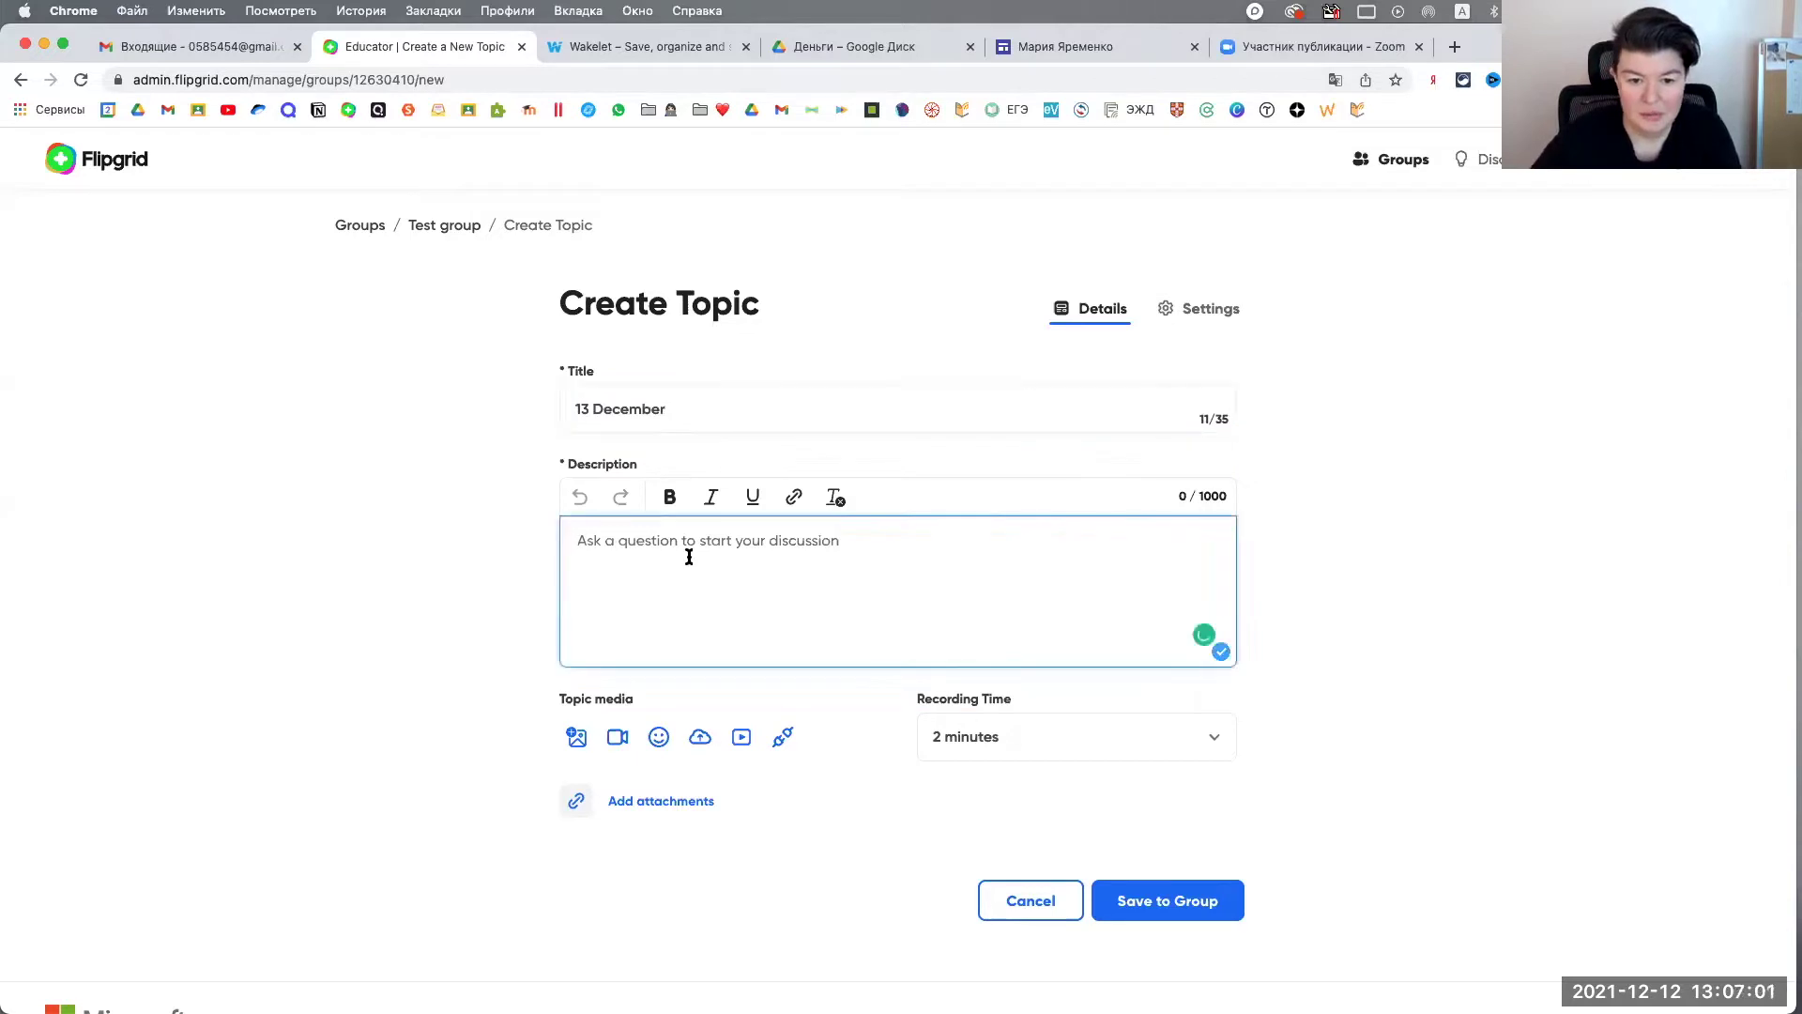
click(719, 401)
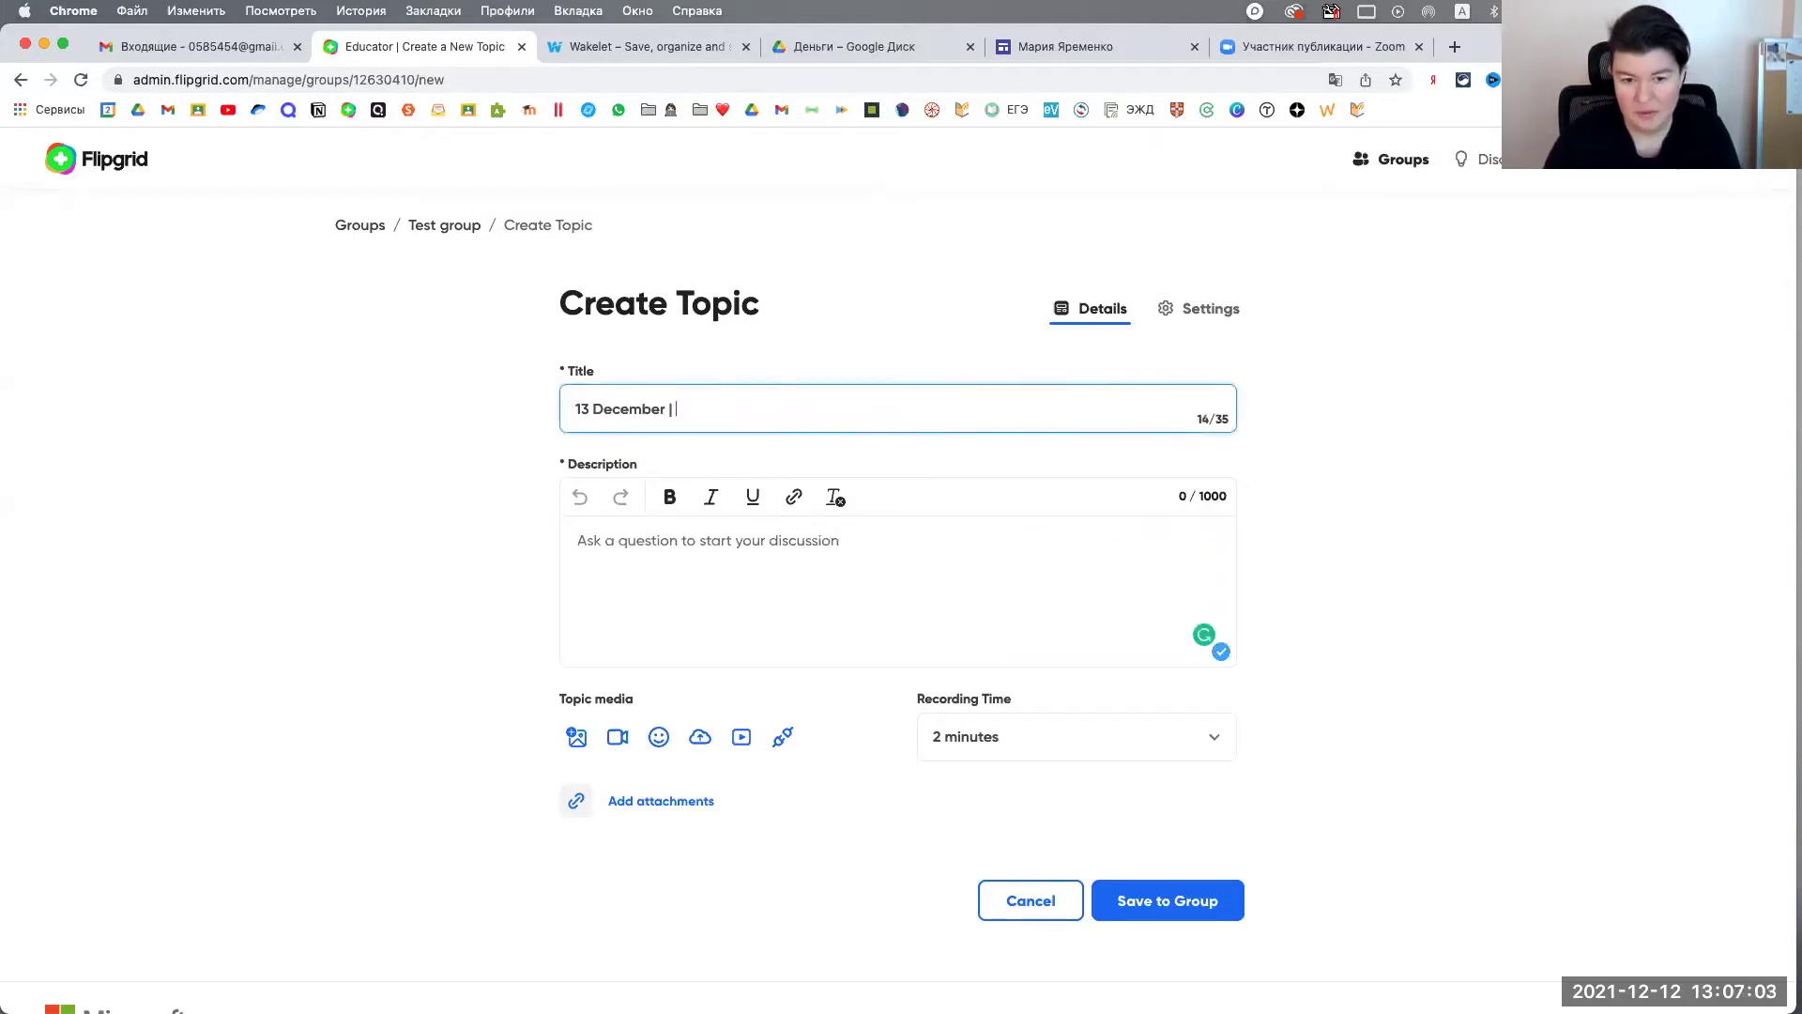
text(| REtell)
key(BackSpace)
key(BackSpace)
key(BackSpace)
key(BackSpace)
key(BackSpace)
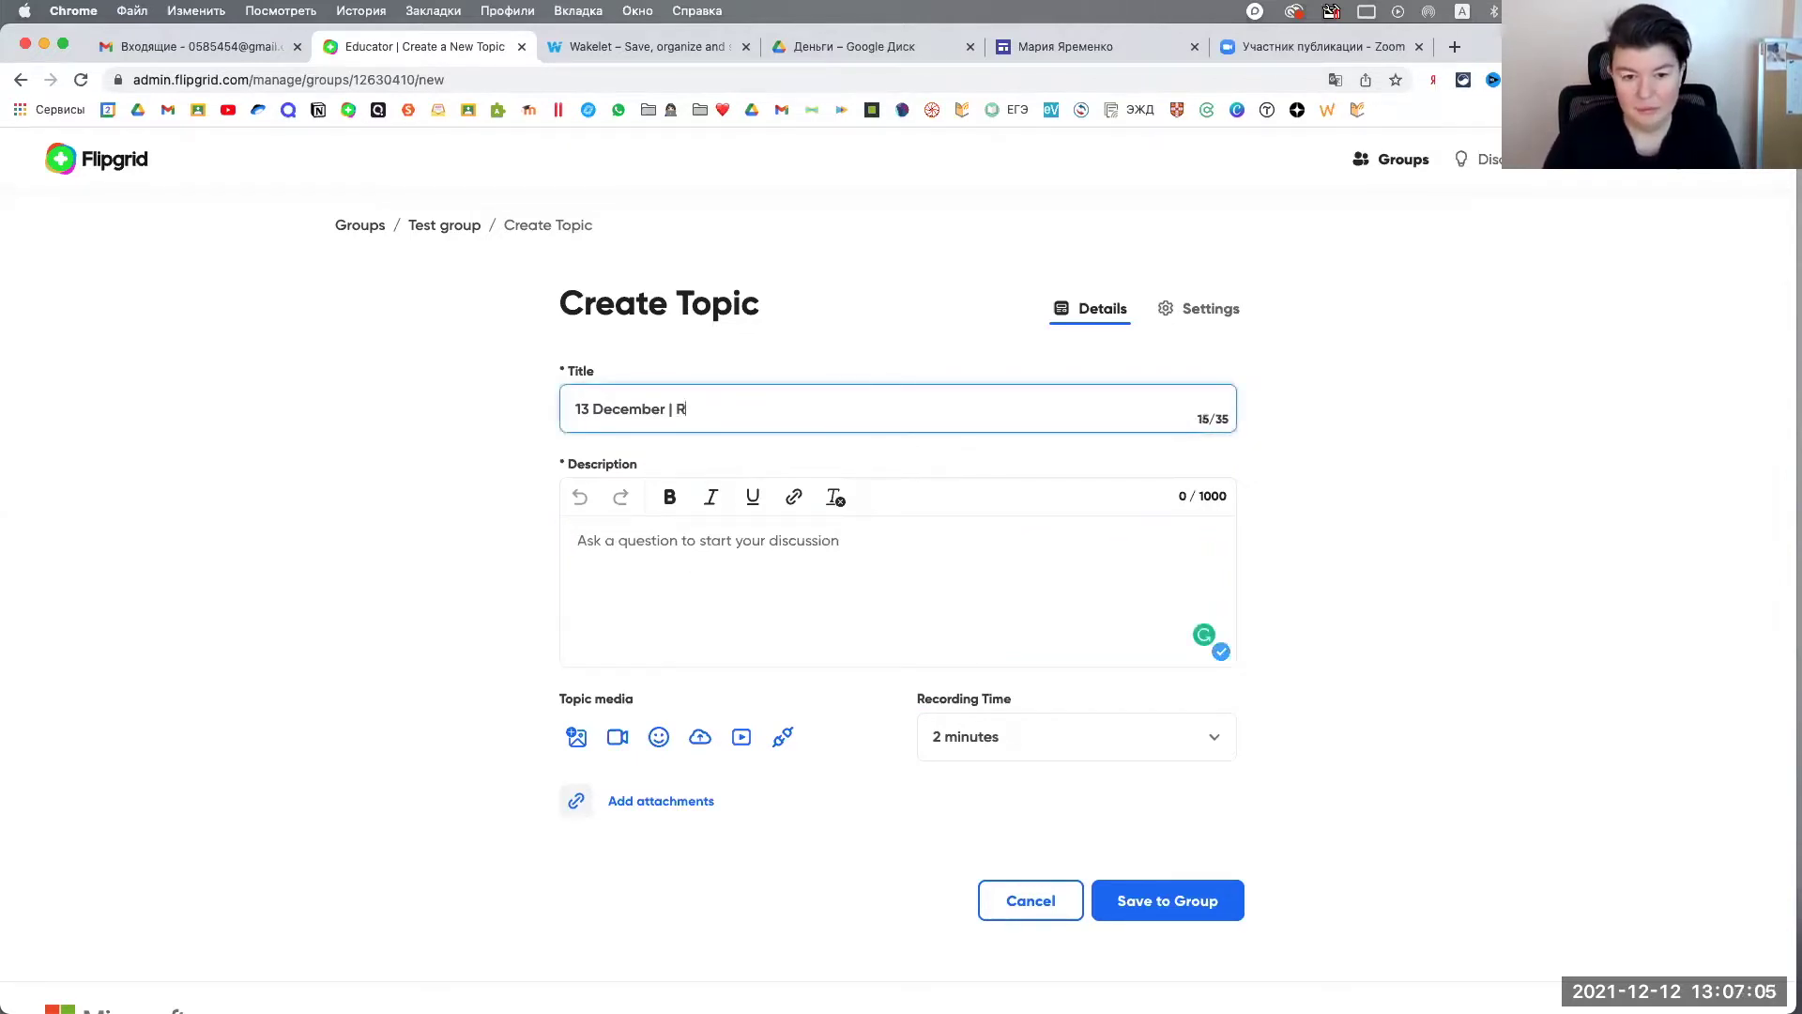
key(BackSpace)
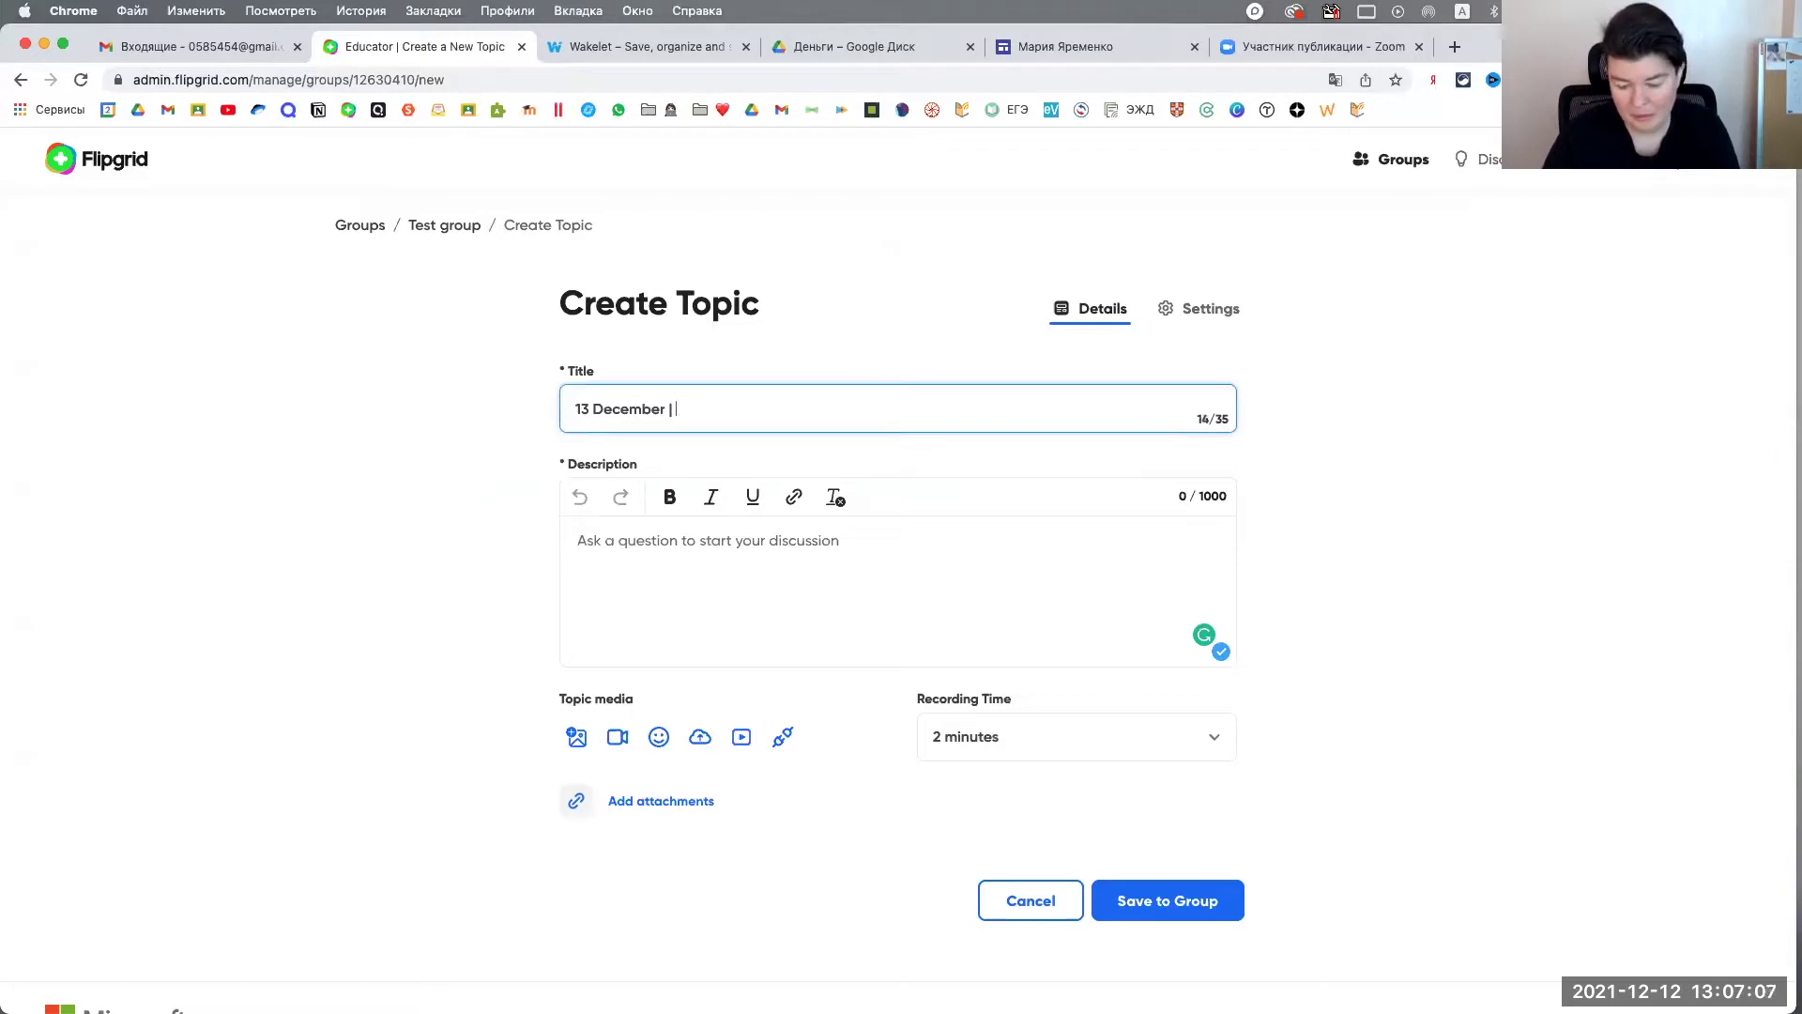
text(A pumpkin)
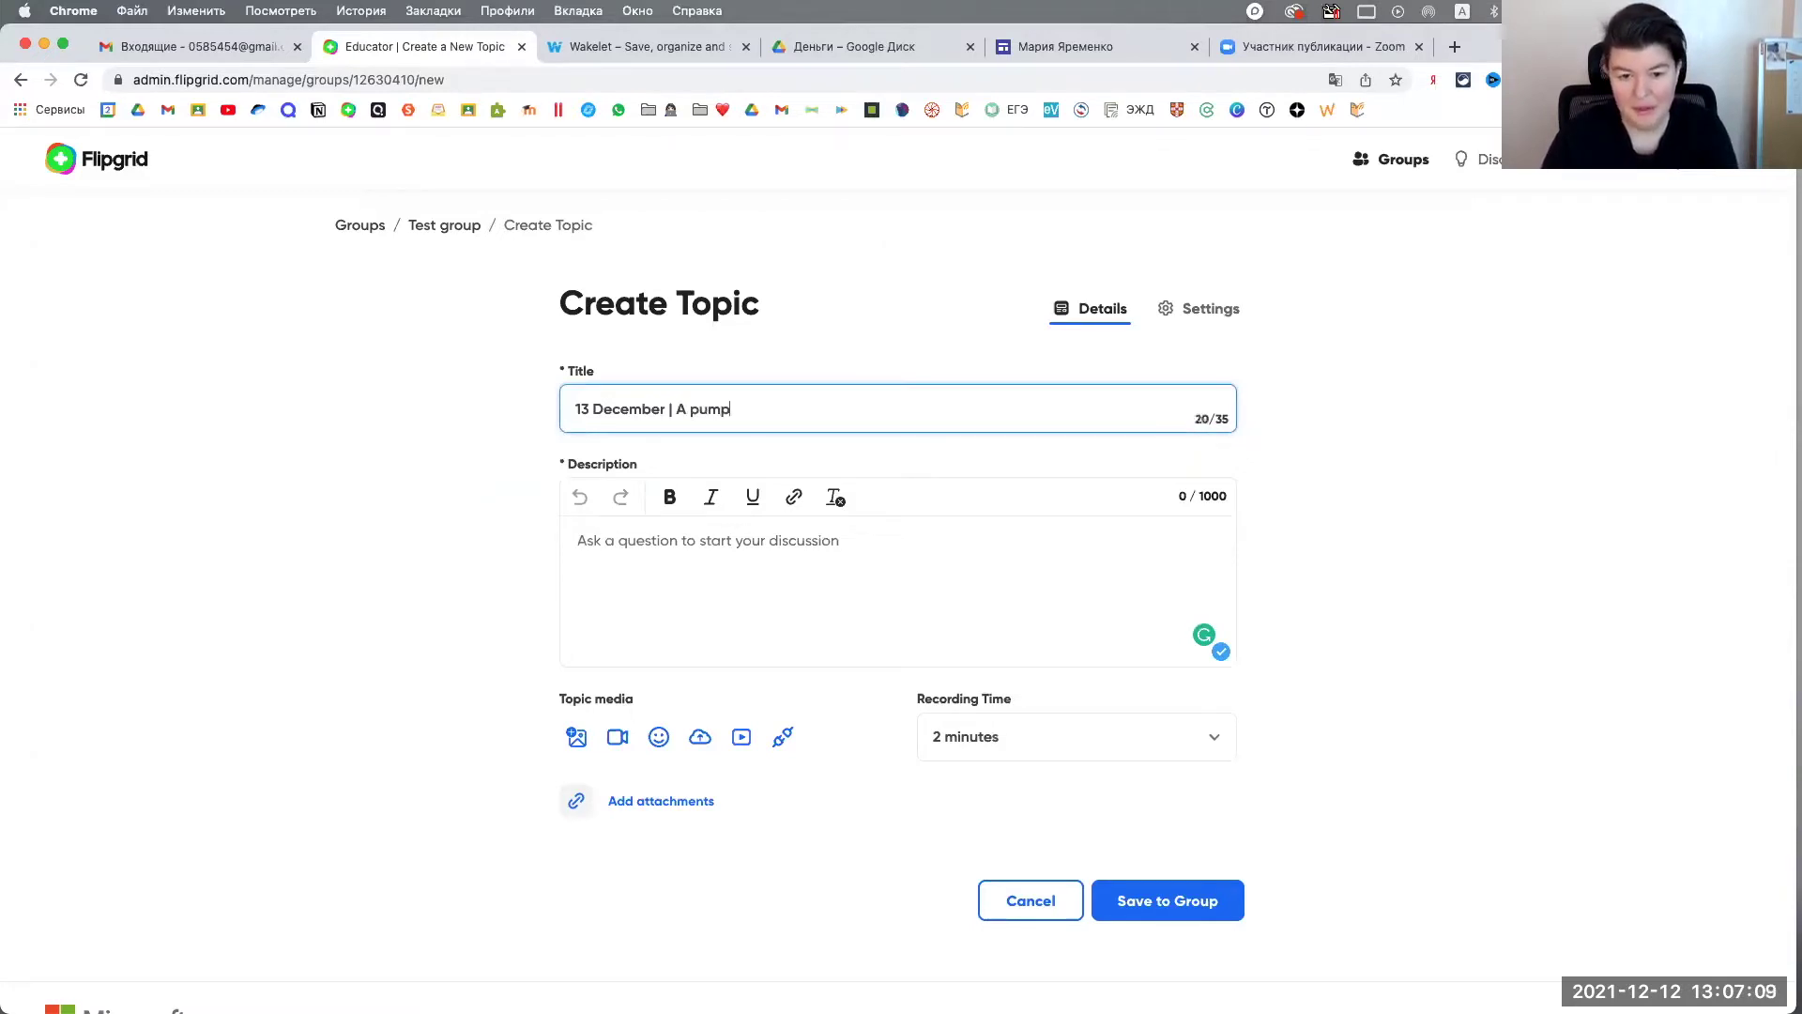
Step: Enter the description 'Retell the text from the book p.12 .', correcting 'form' to 'from'
click(691, 546)
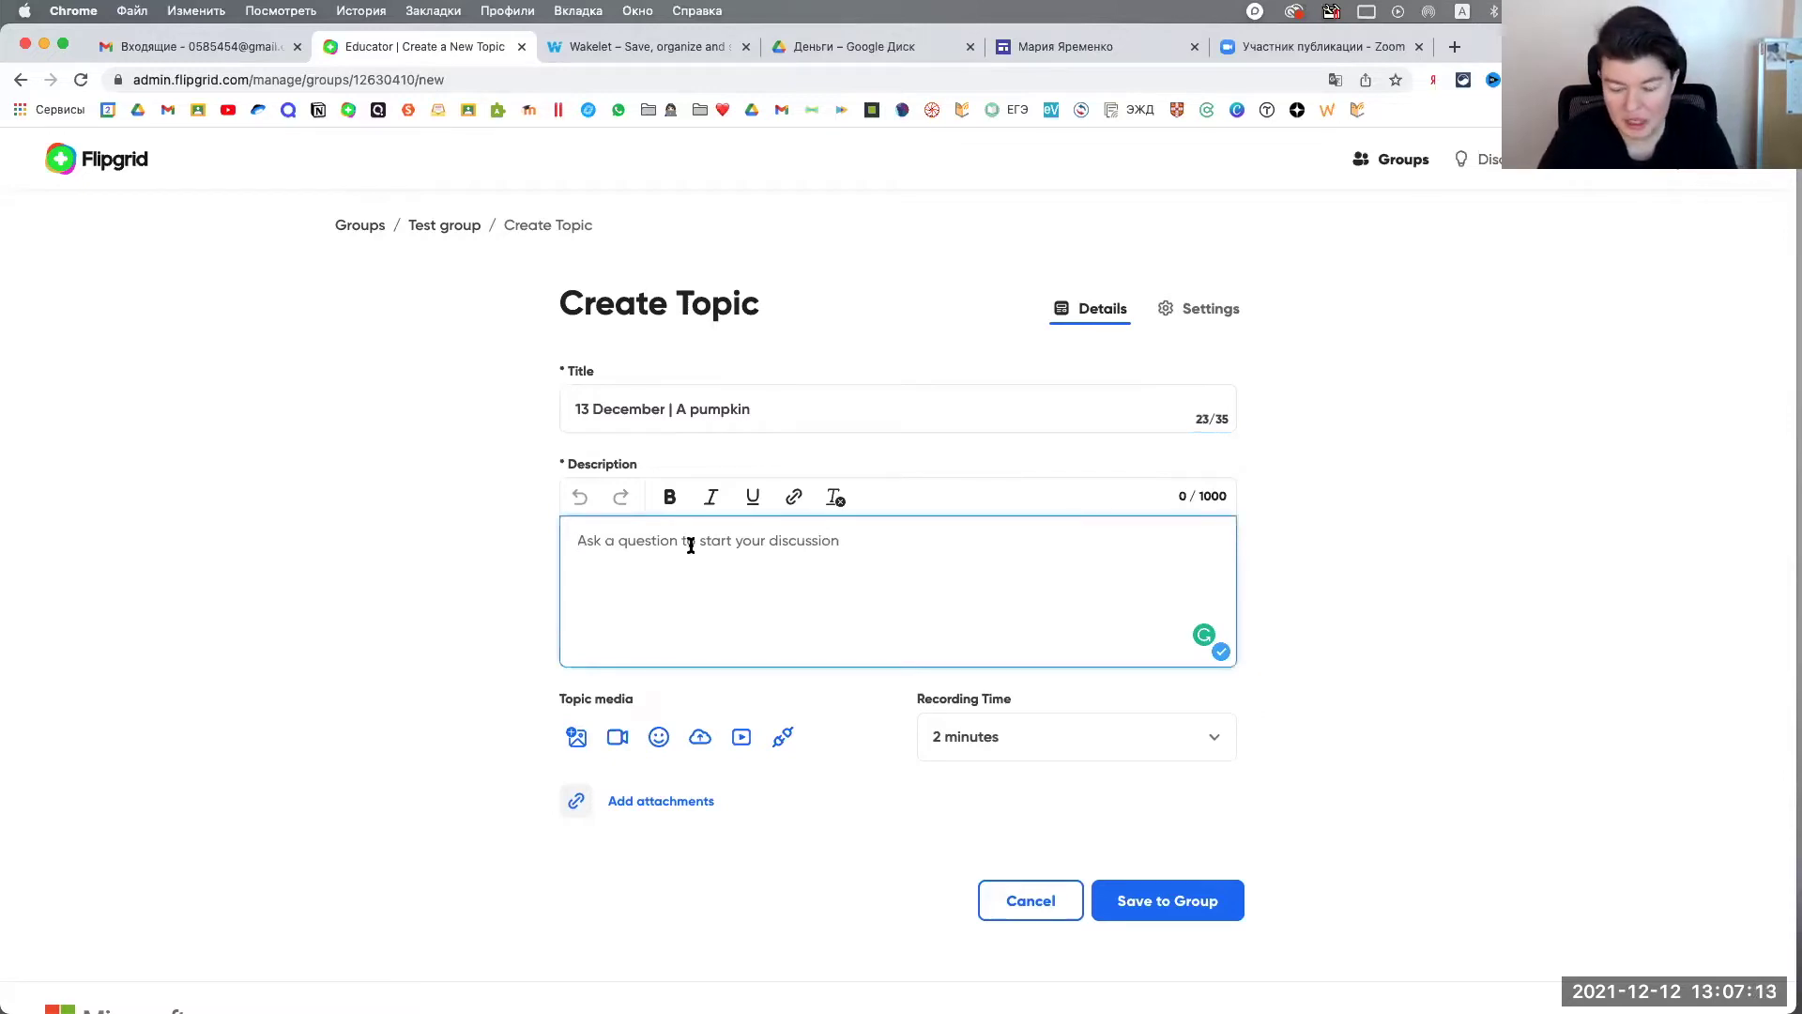
text(Rete)
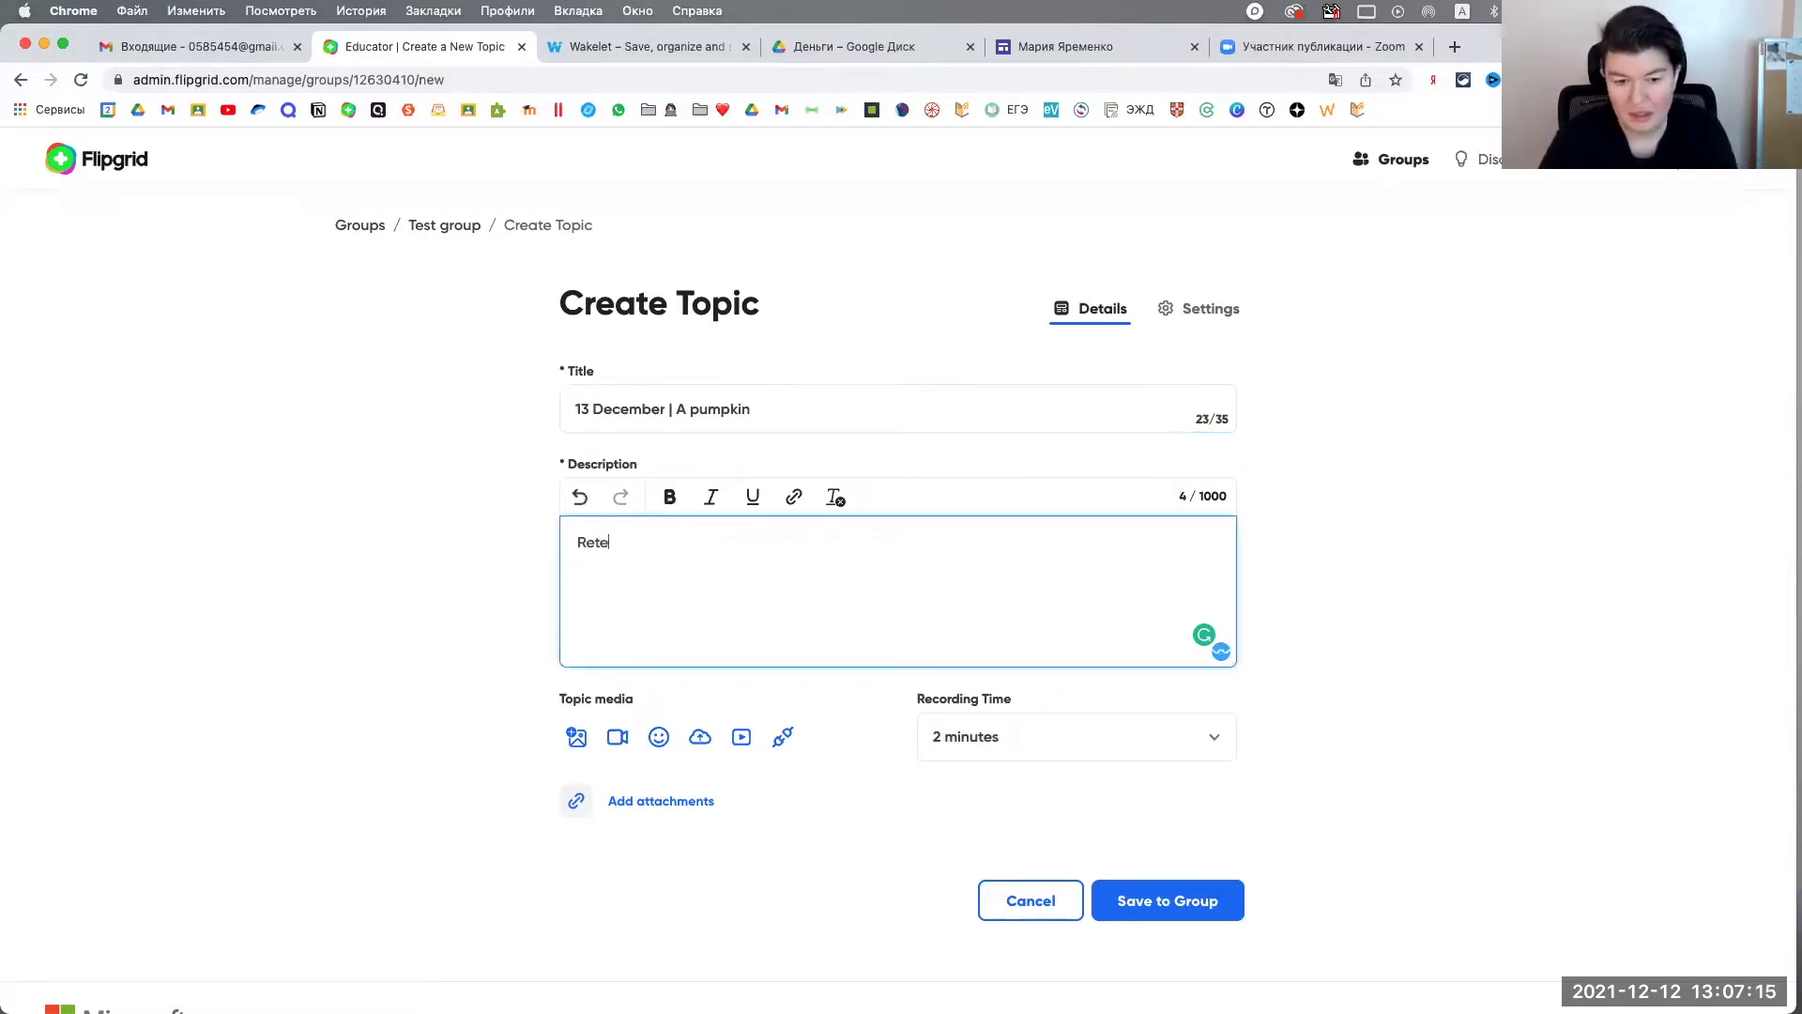
text(ll the te)
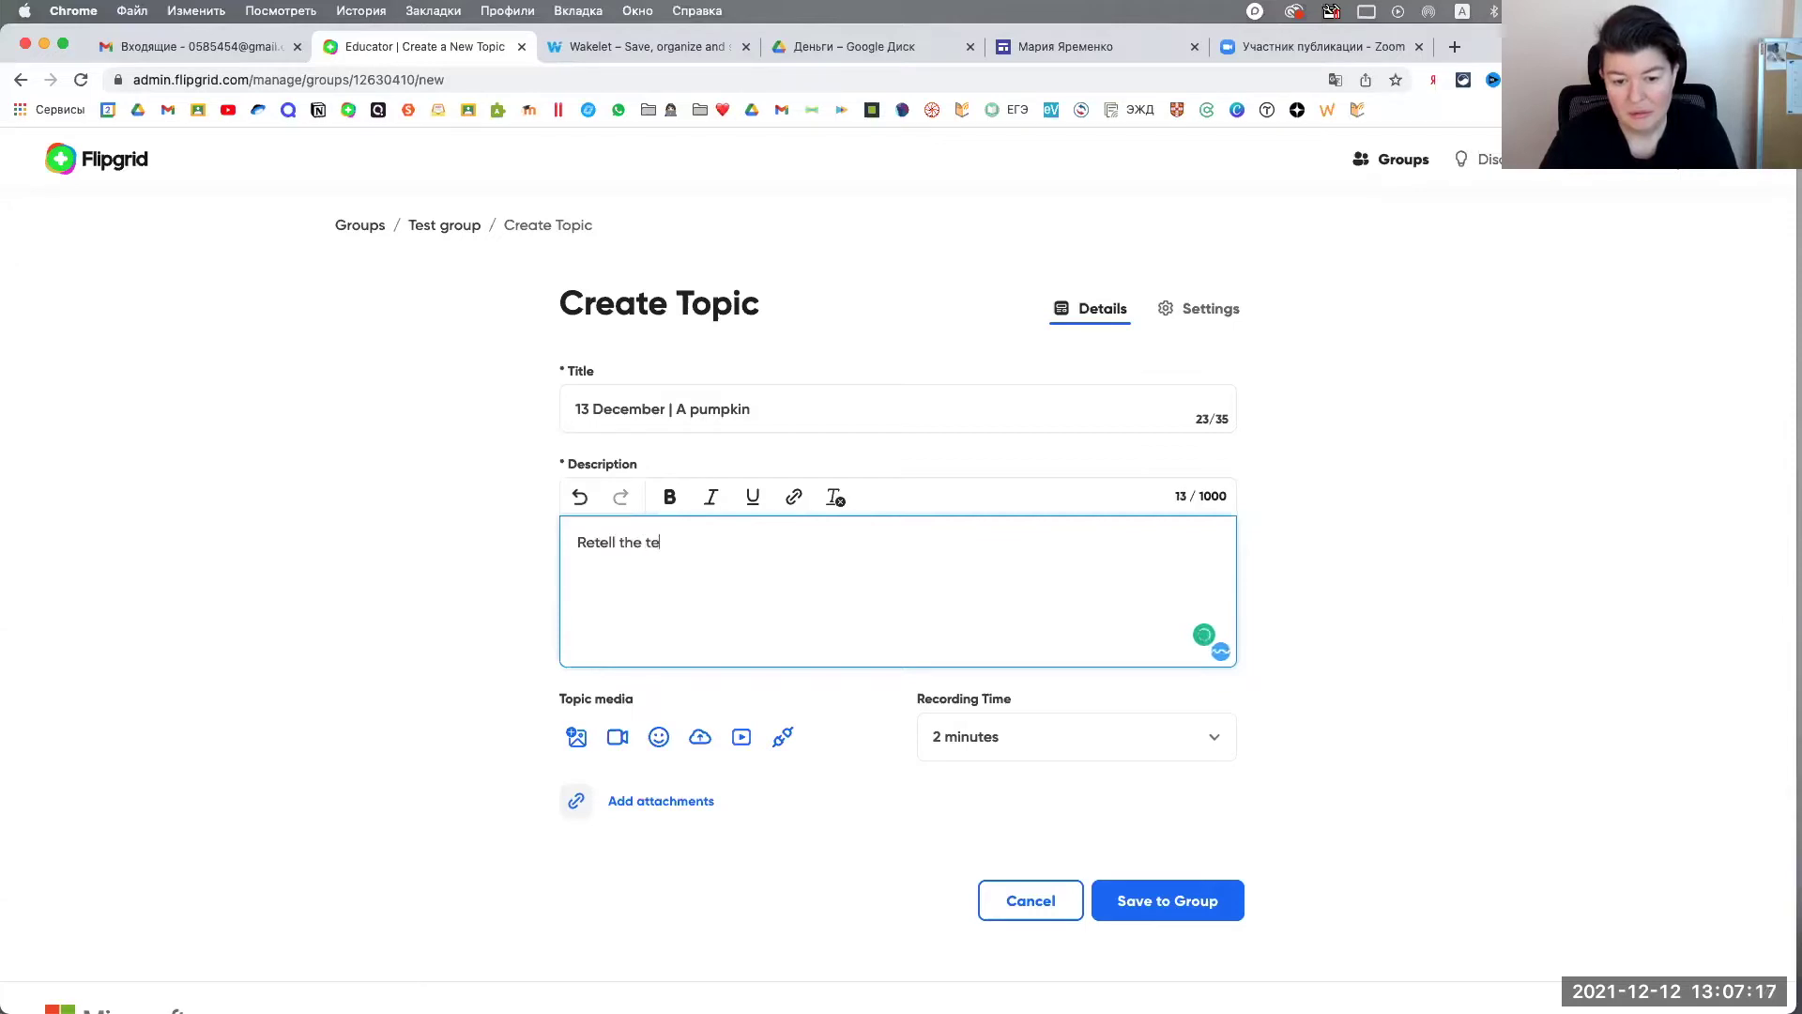
text(xt form the )
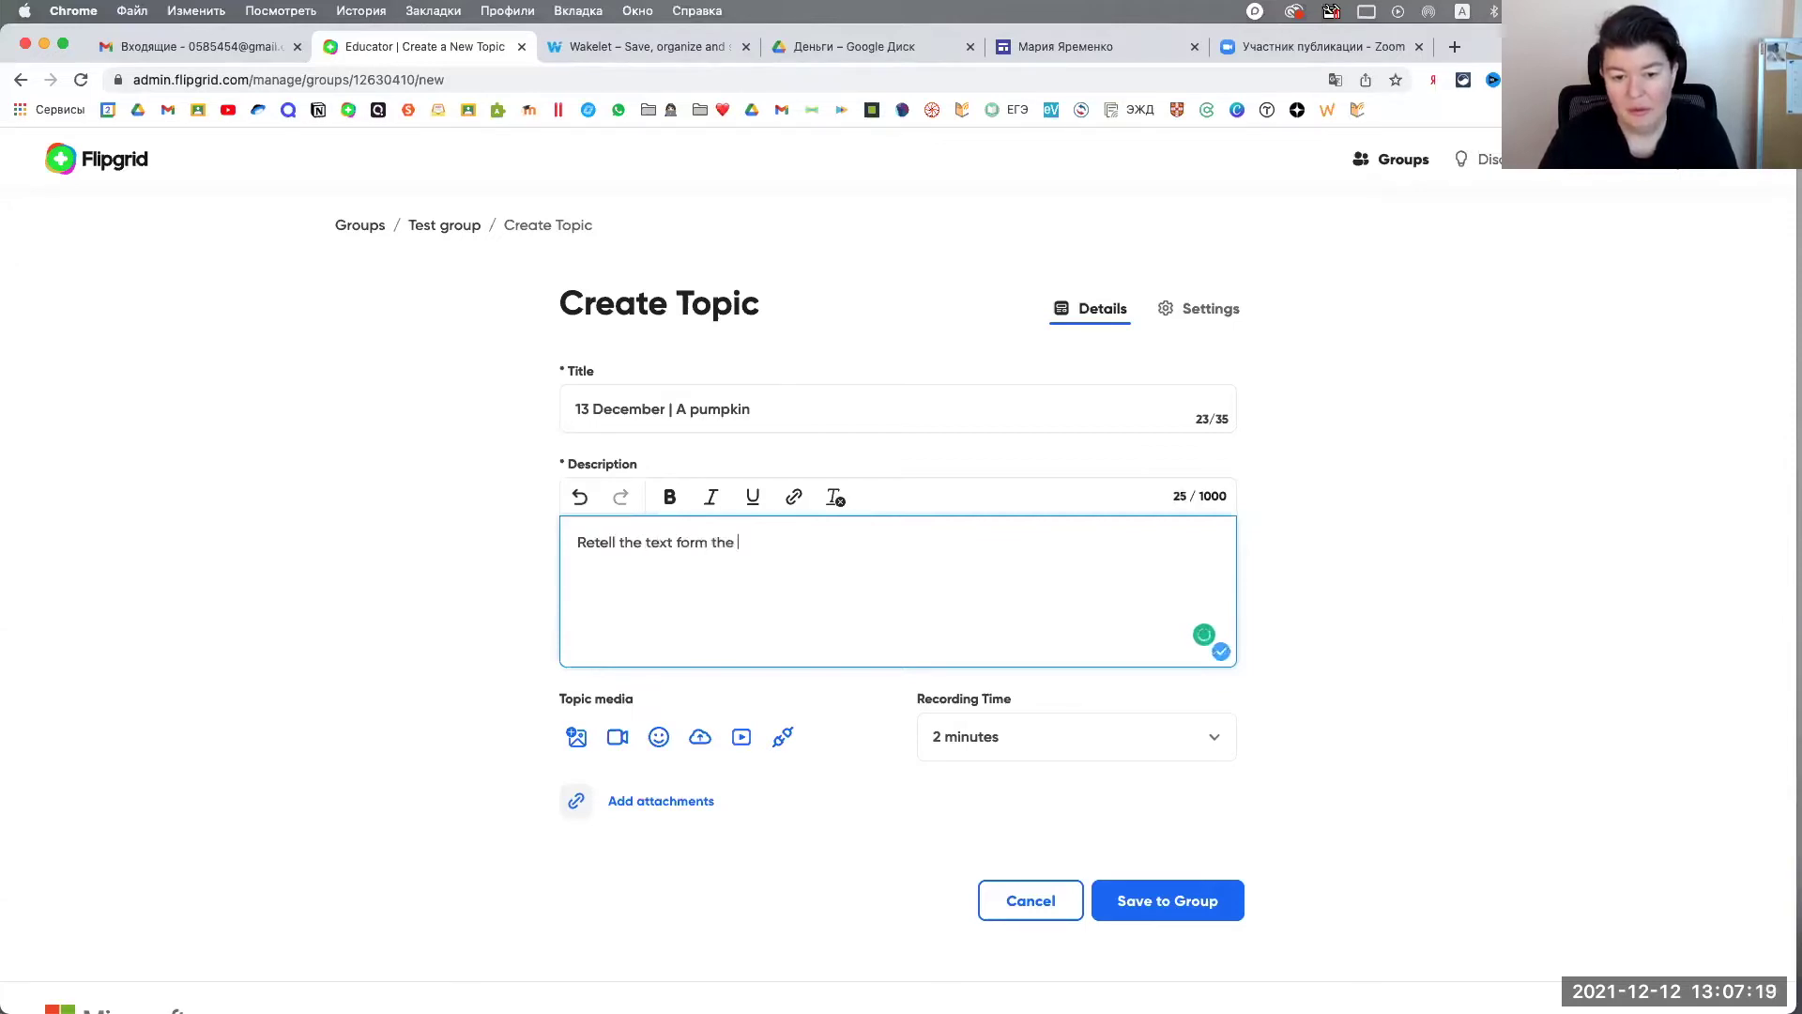
text(book p.)
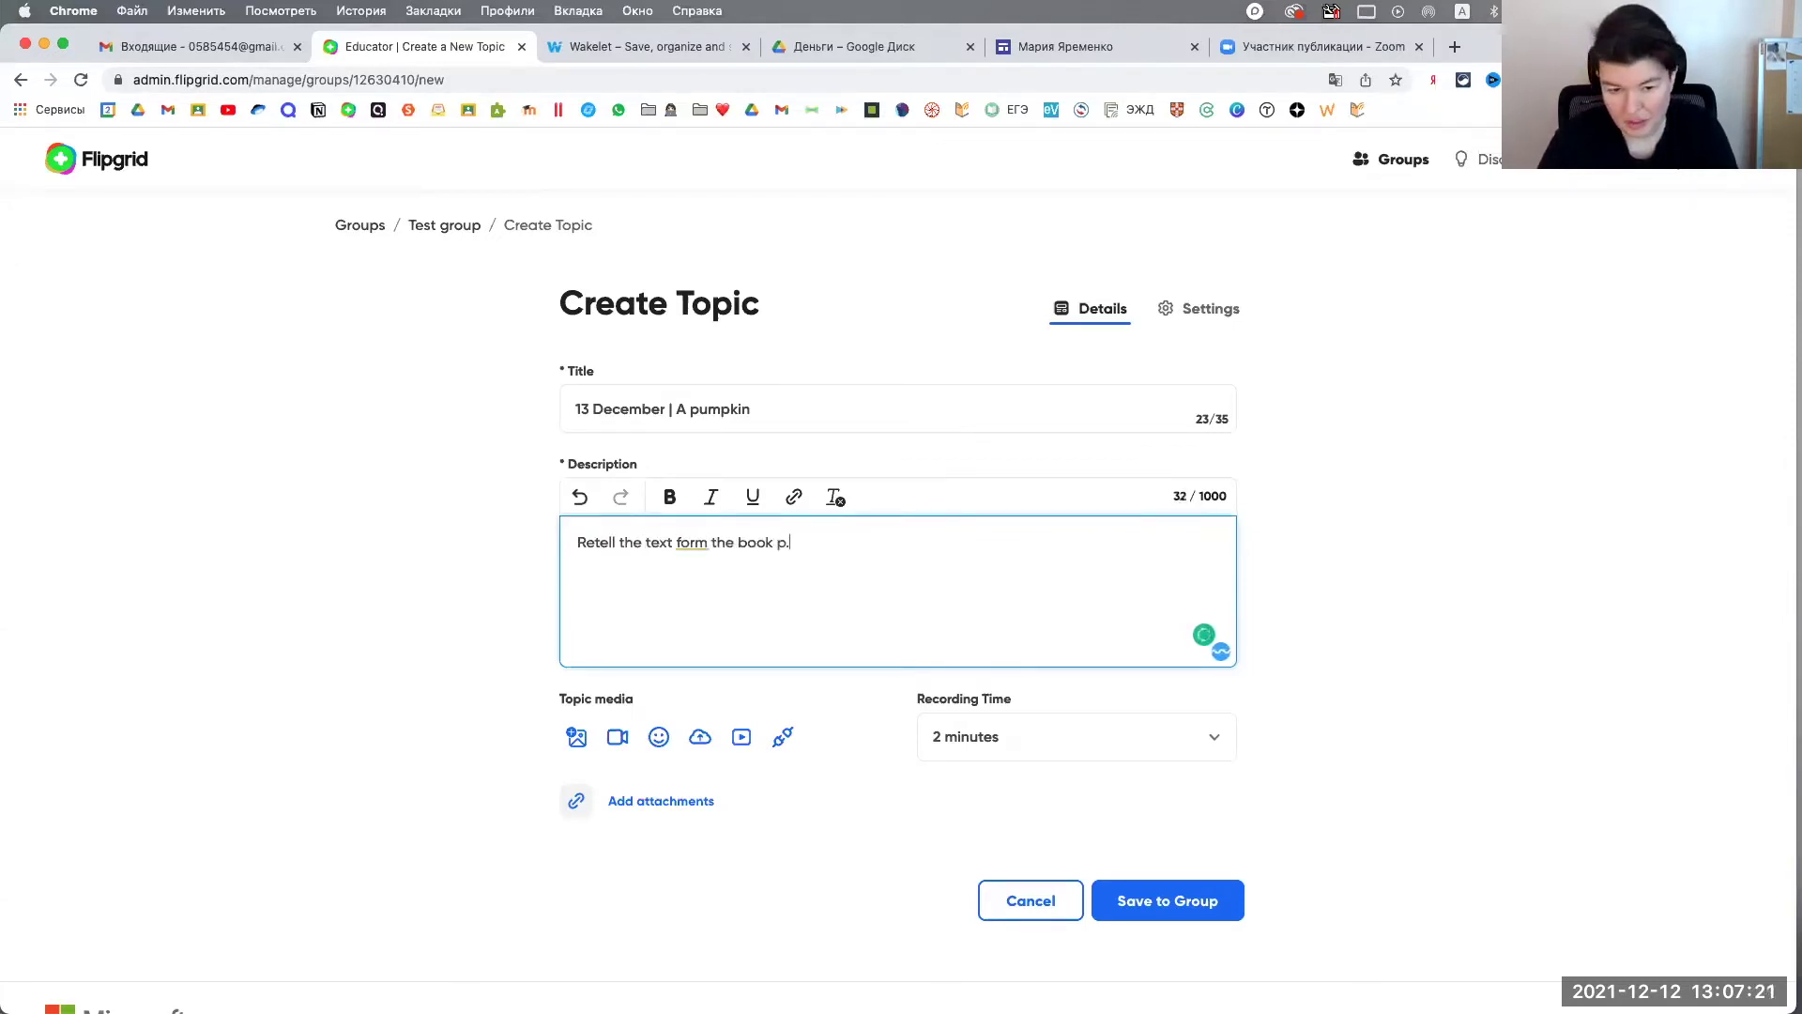
text(12 )
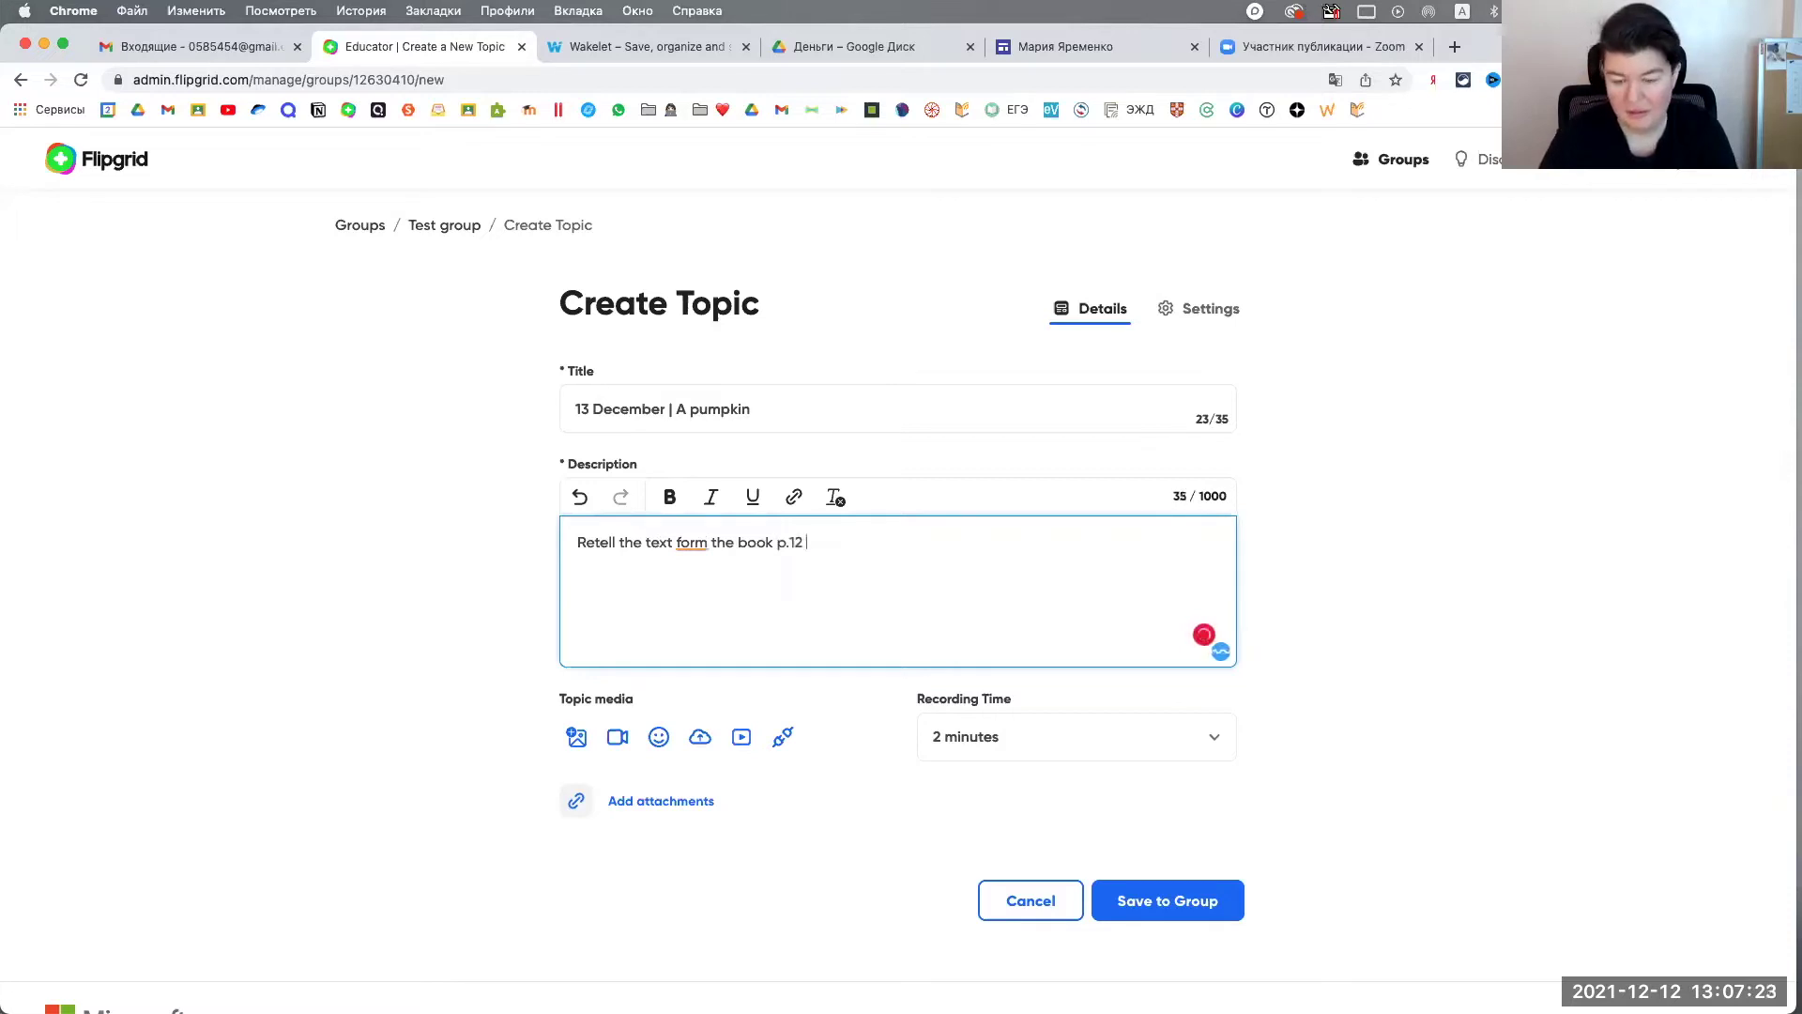
text(.)
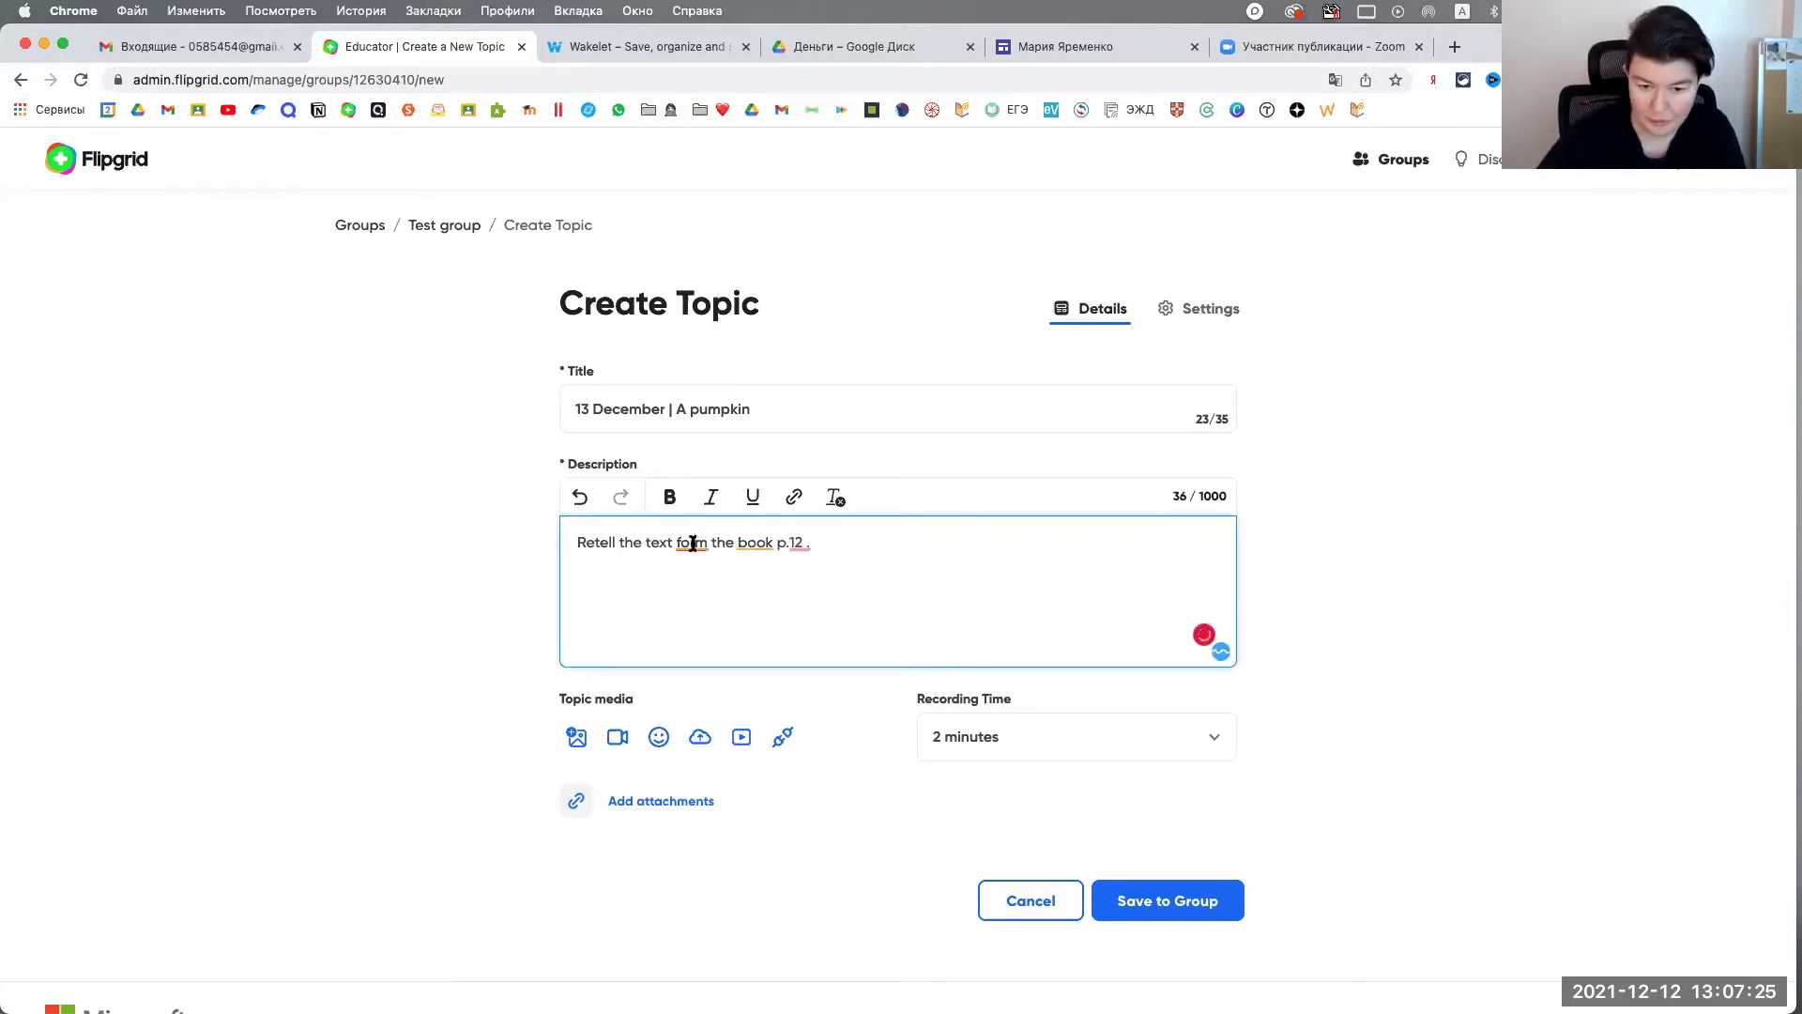
click(692, 543)
click(710, 601)
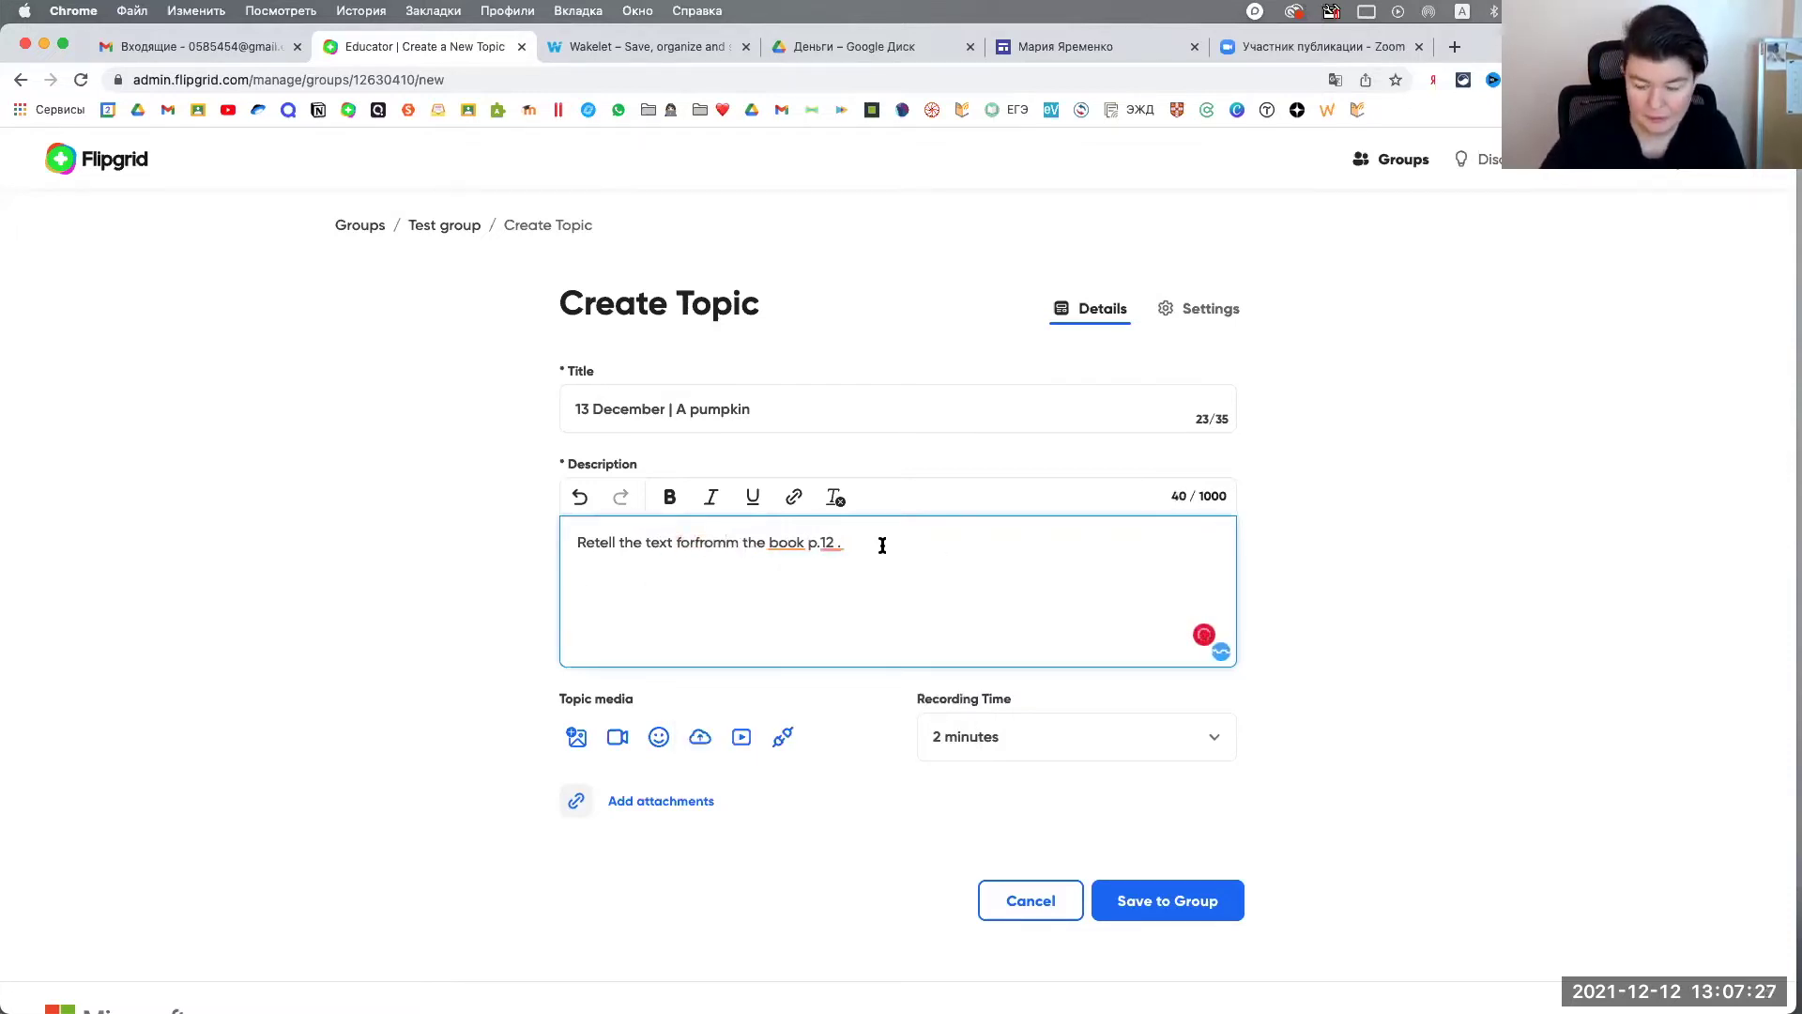
key(BackSpace)
text(.)
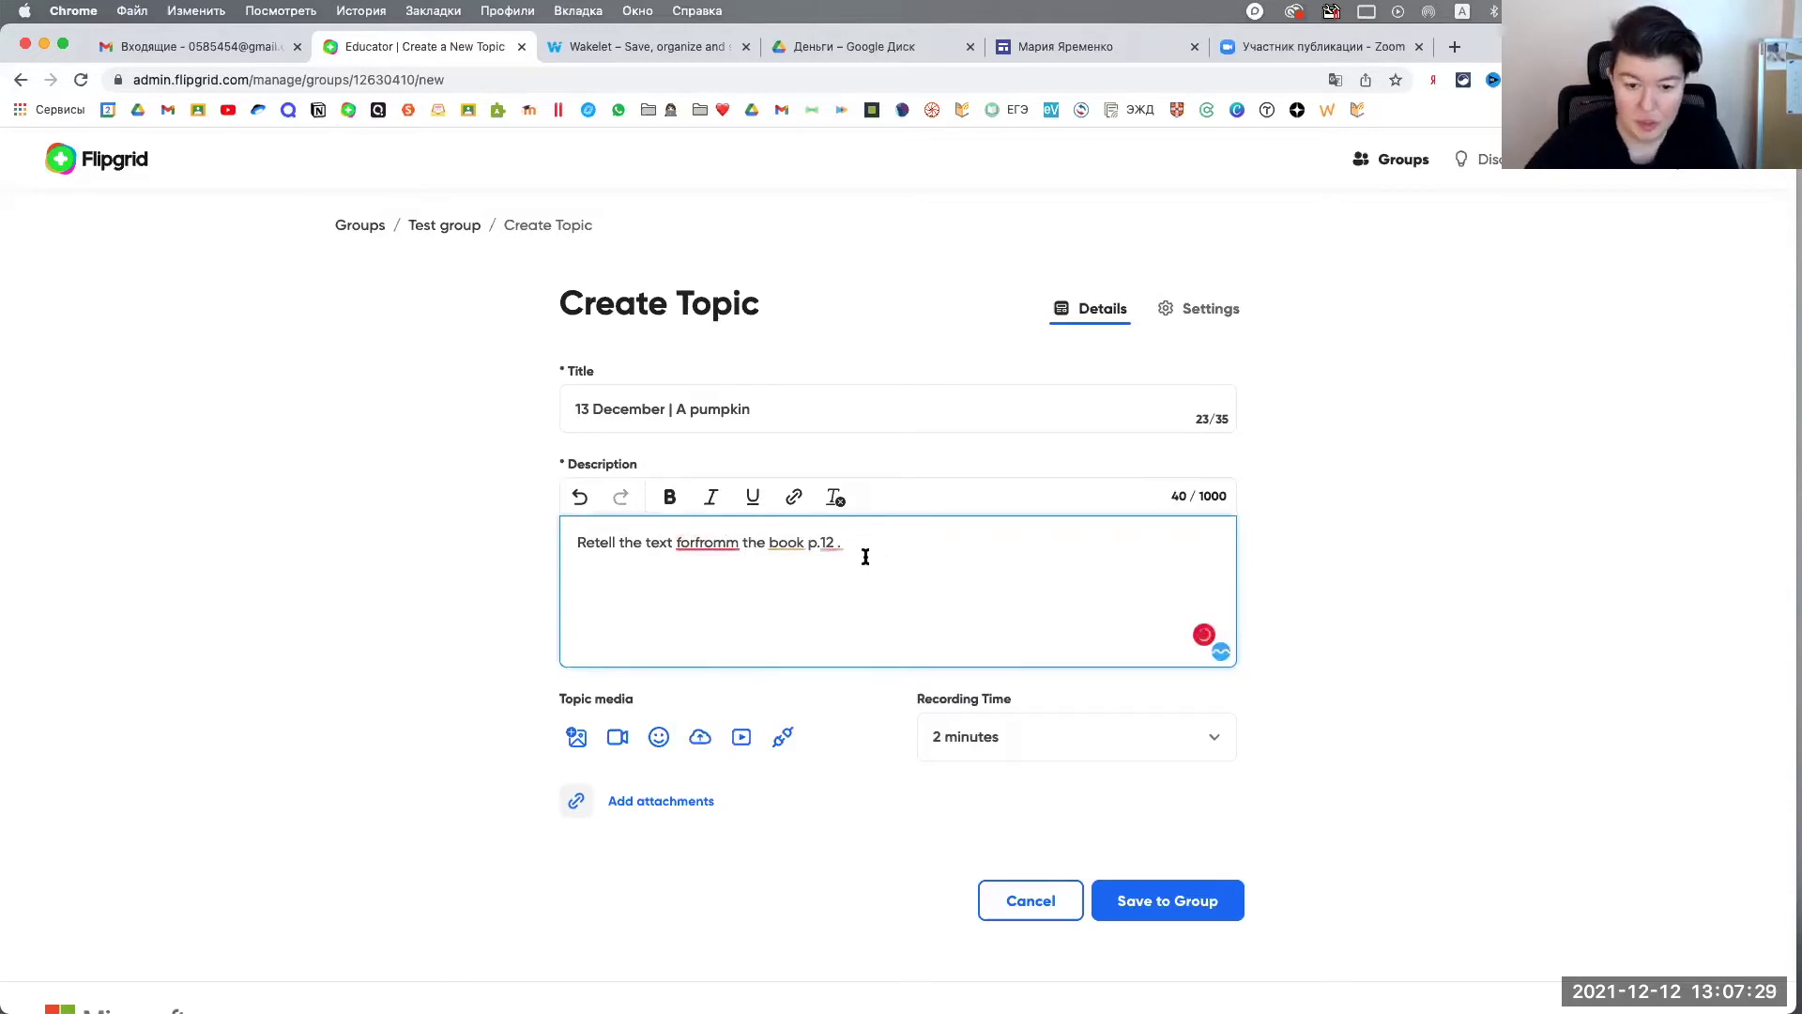
click(697, 544)
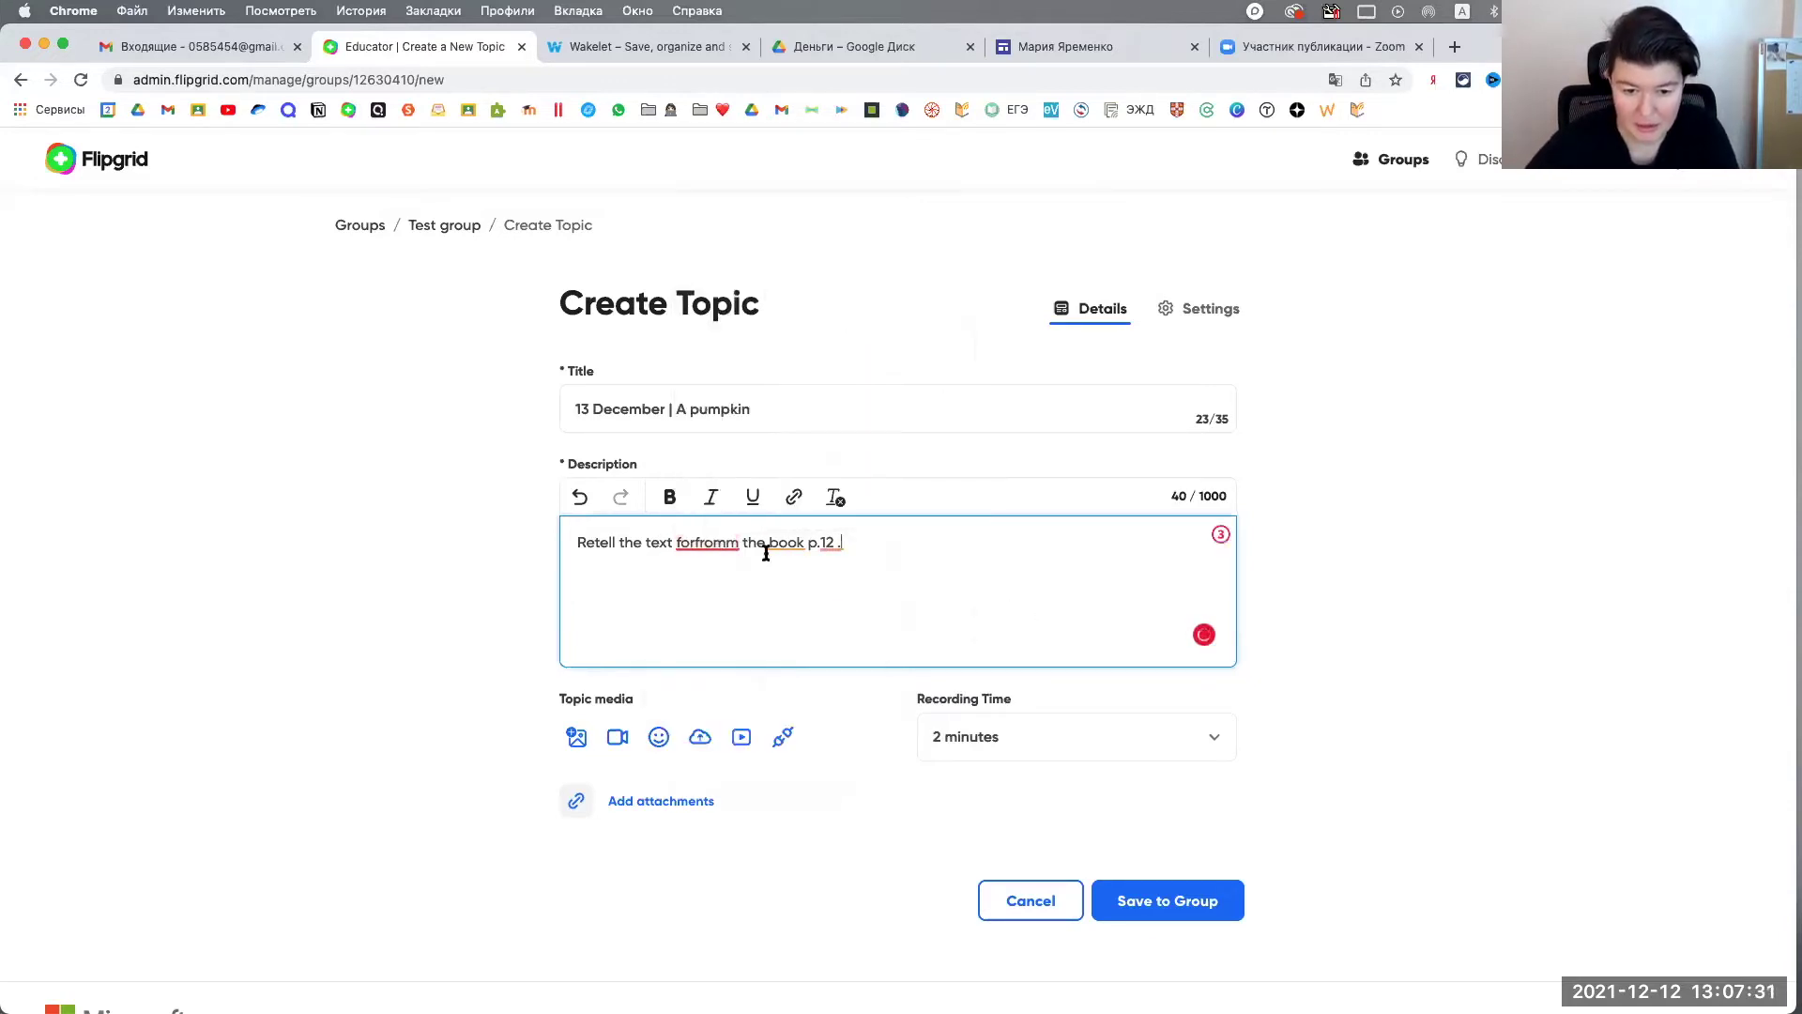
mouse_move(737, 543)
key(BackSpace)
key(BackSpace)
key(BackSpace)
key(BackSpace)
key(BackSpace)
key(BackSpace)
key(BackSpace)
key(BackSpace)
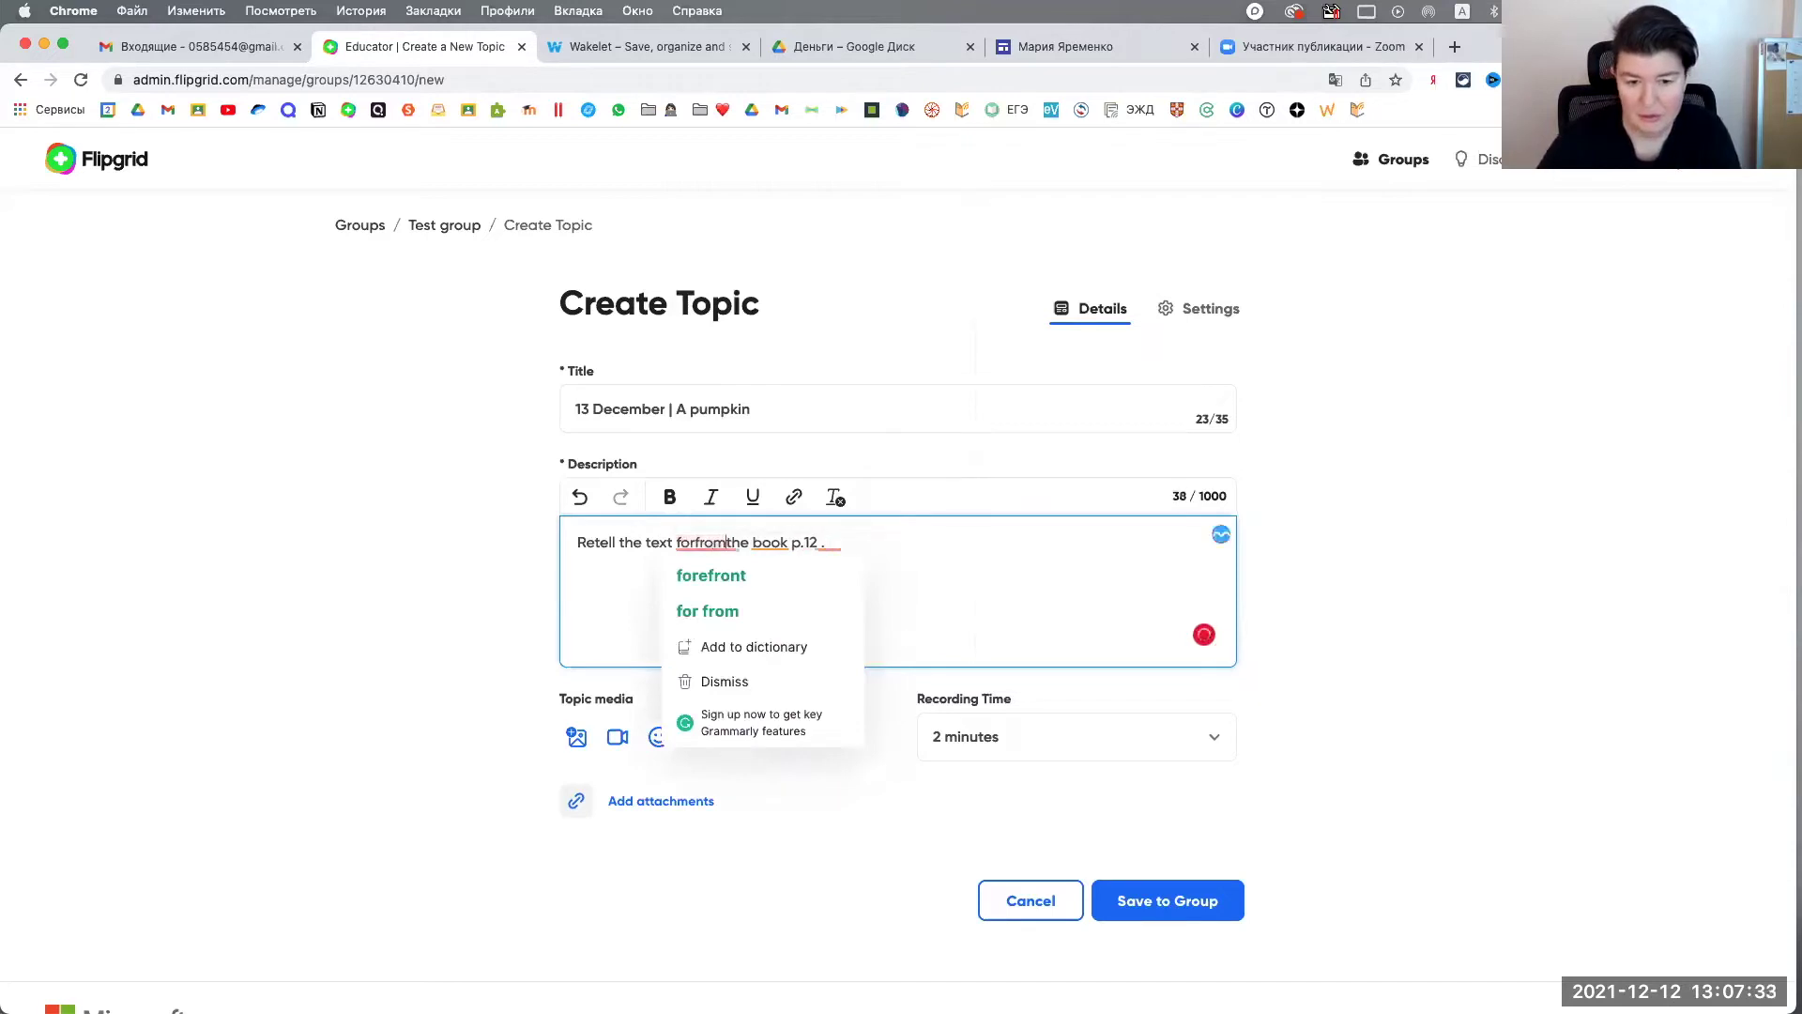
text(rom)
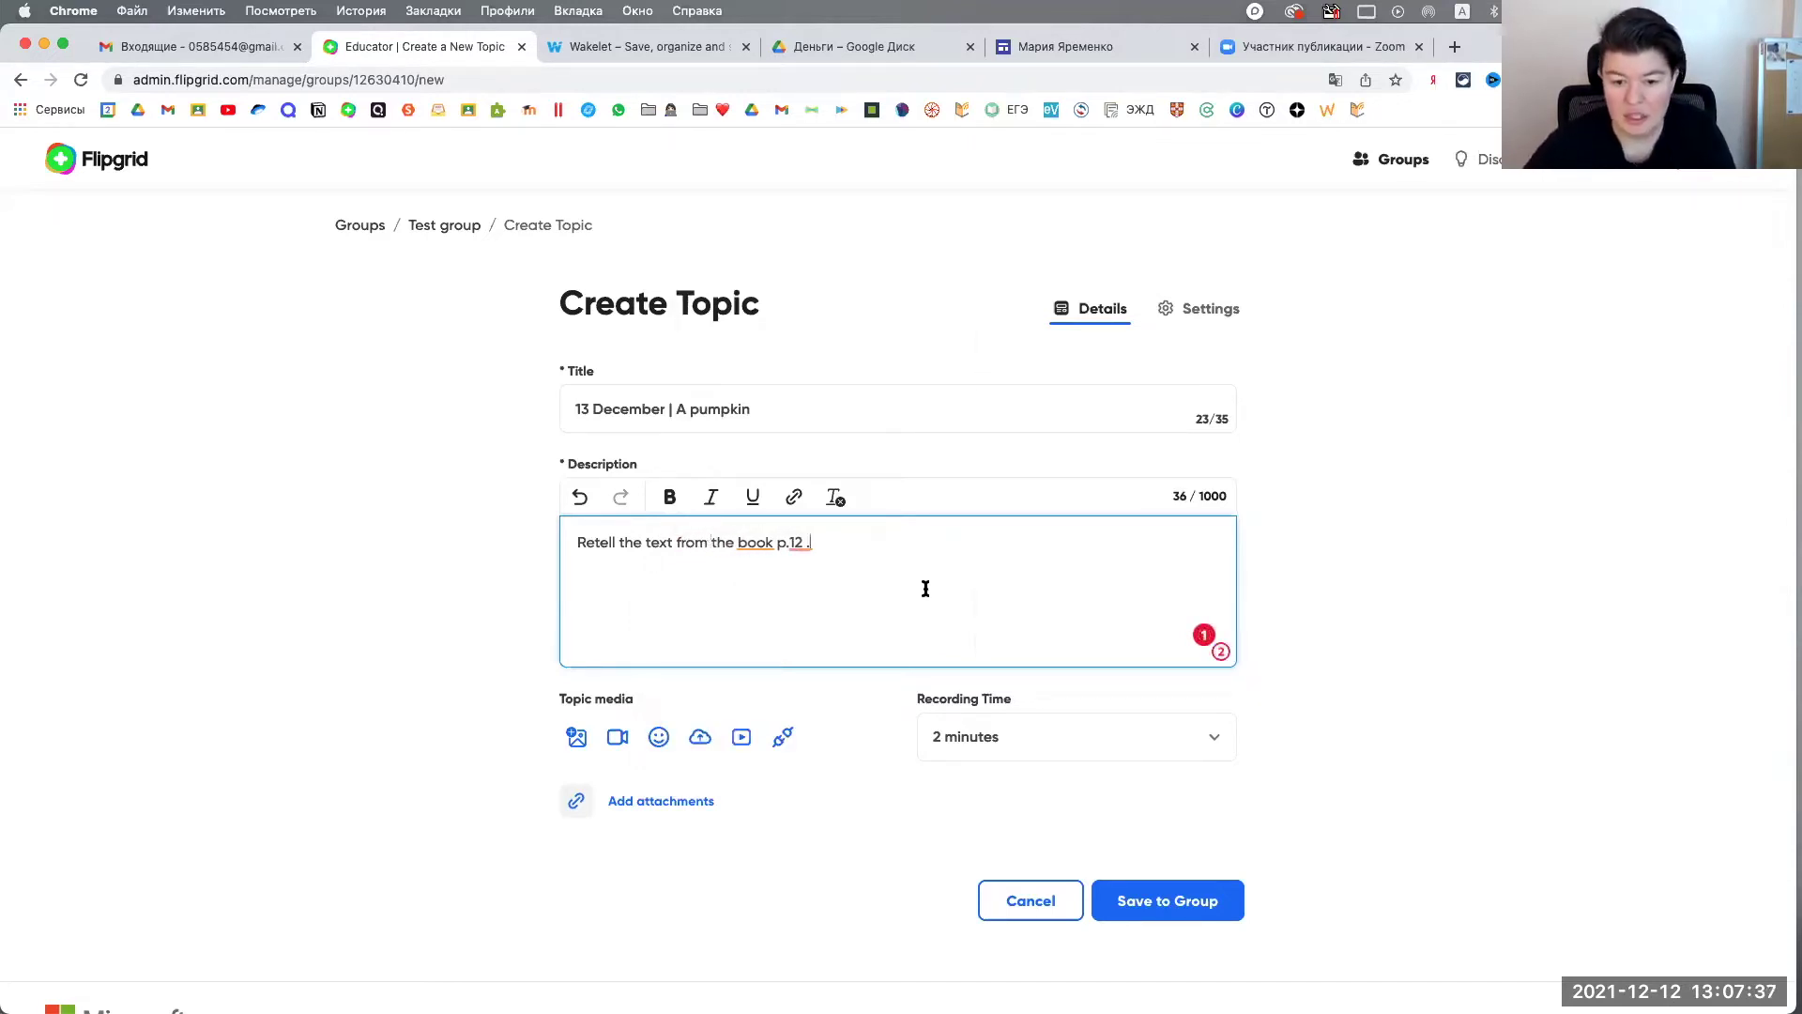
click(1059, 739)
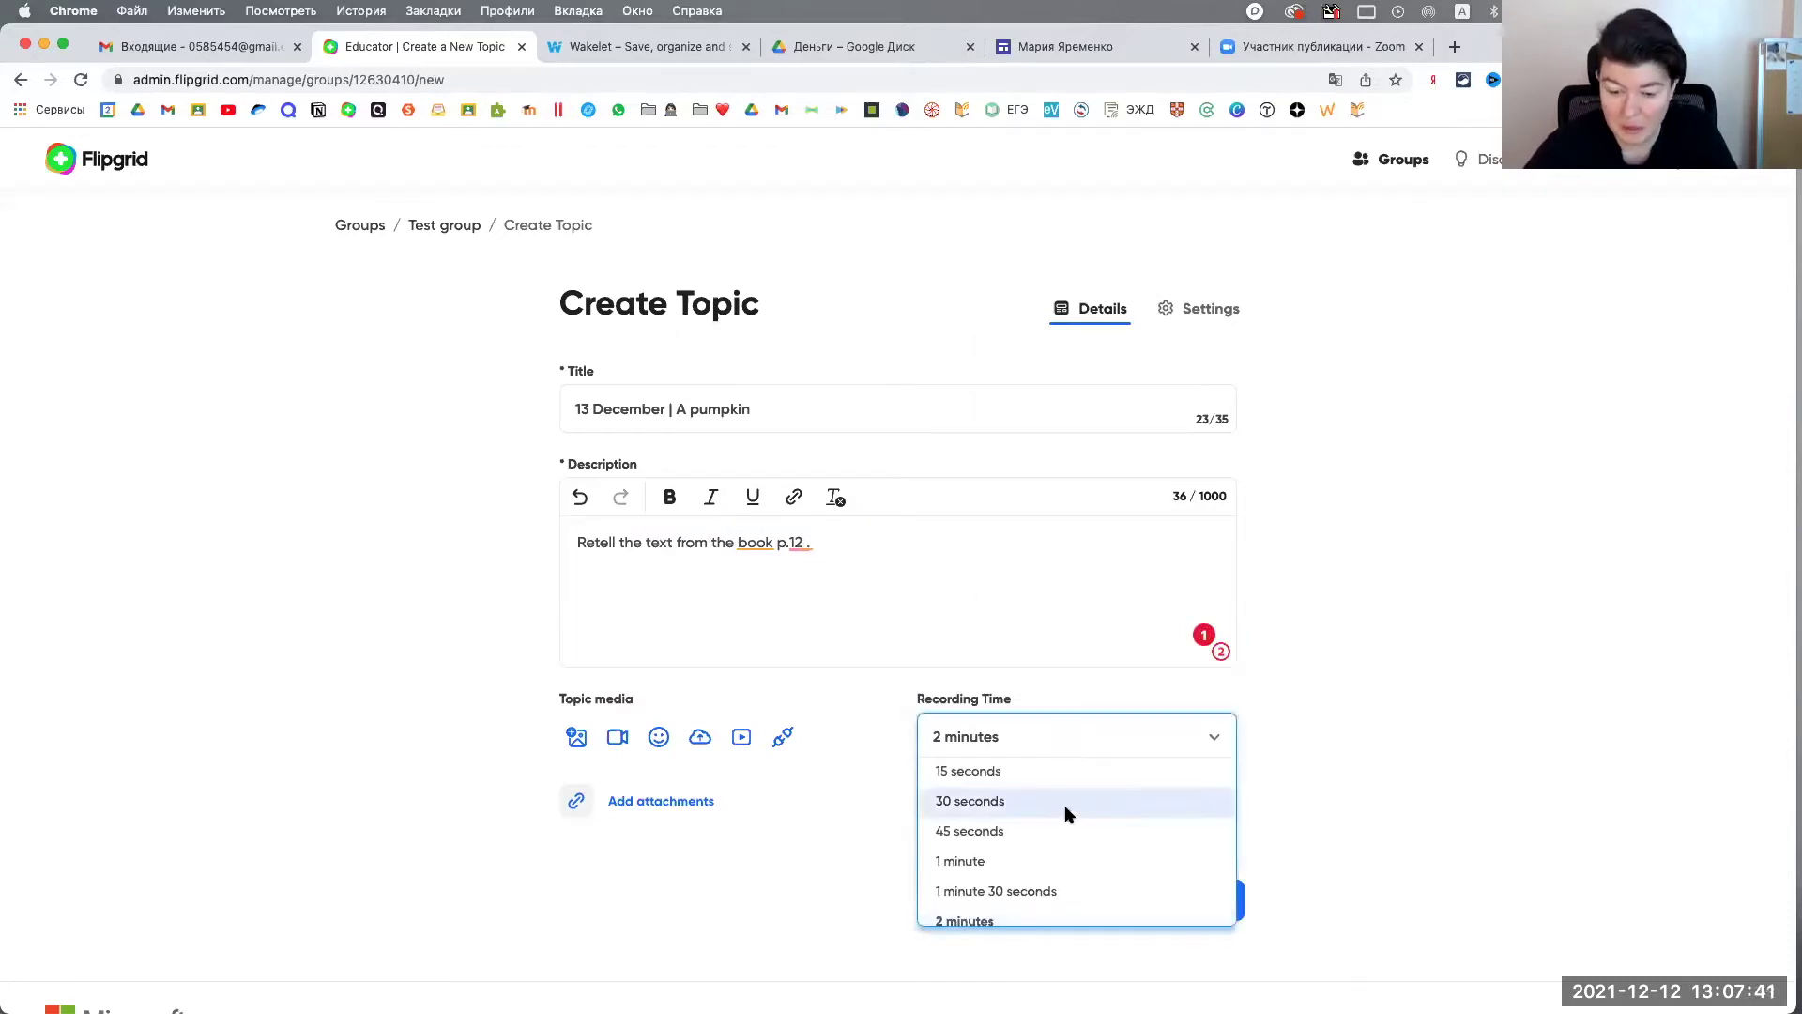
Step: Change the topic's recording time from 2 minutes to 3 minutes
scroll(1066, 813, down, 3)
scroll(1064, 872, up, 2)
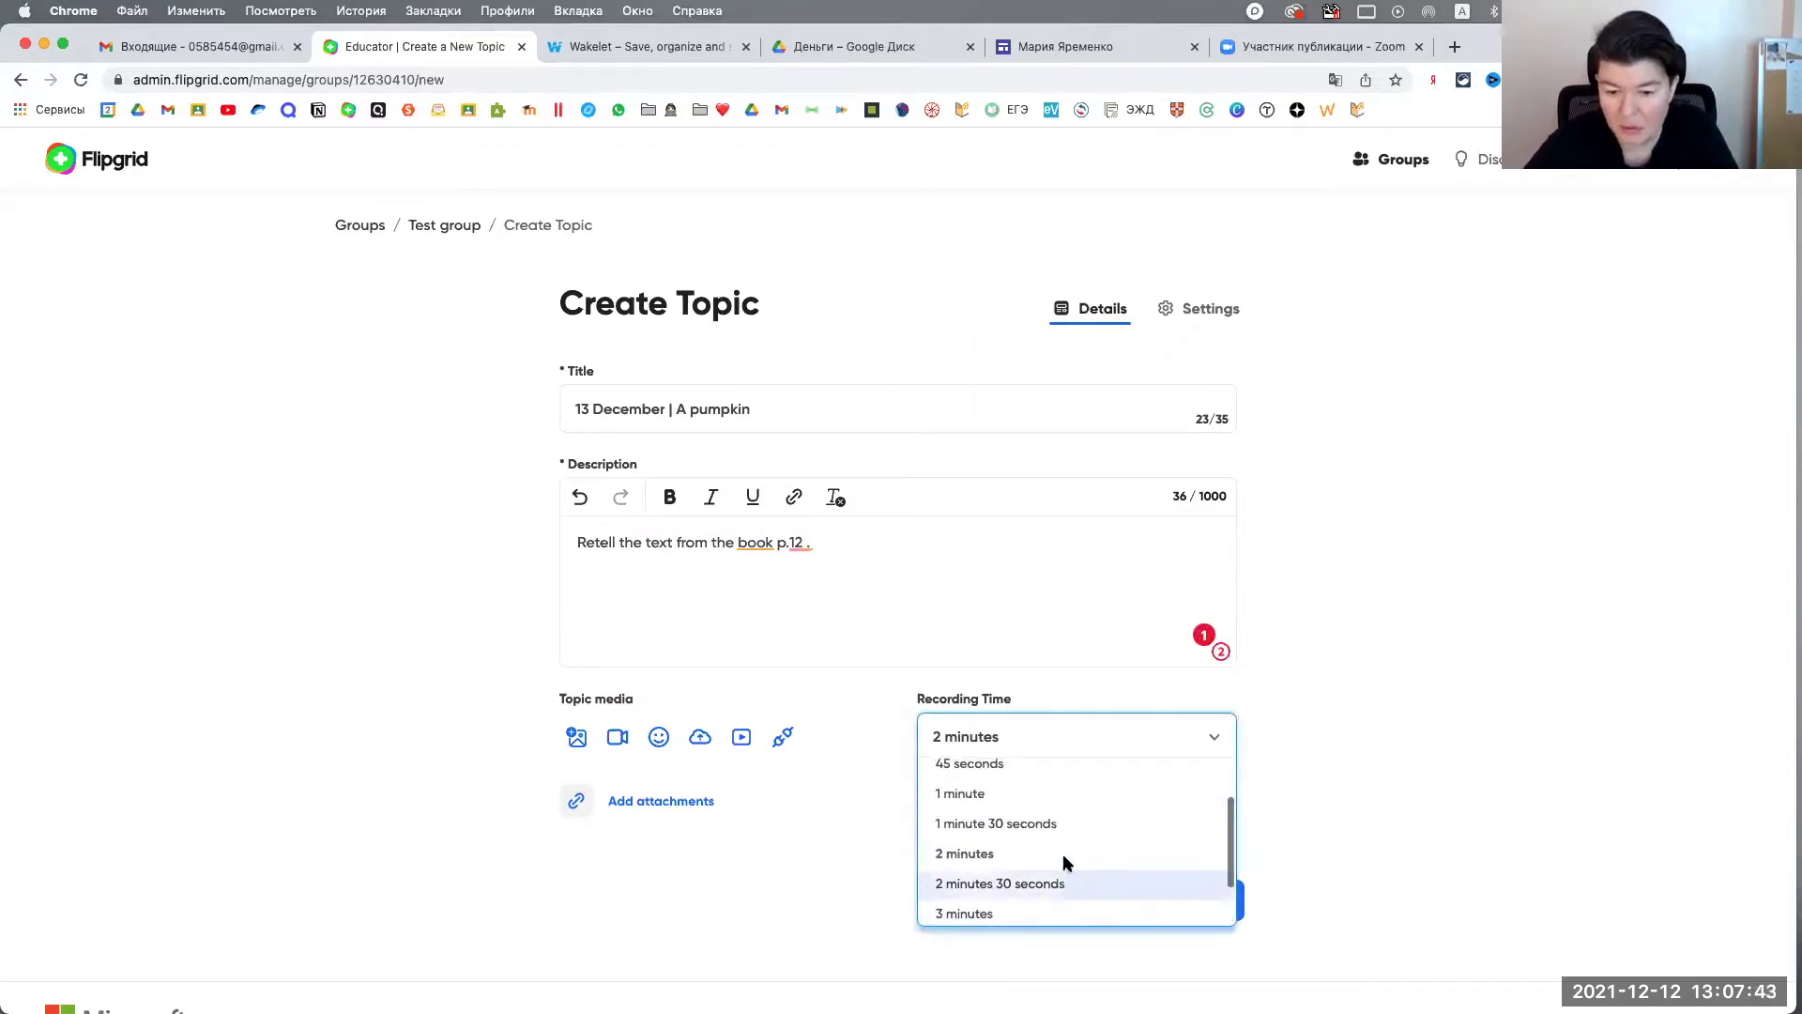
scroll(1098, 826, down, 2)
scroll(1098, 824, up, 4)
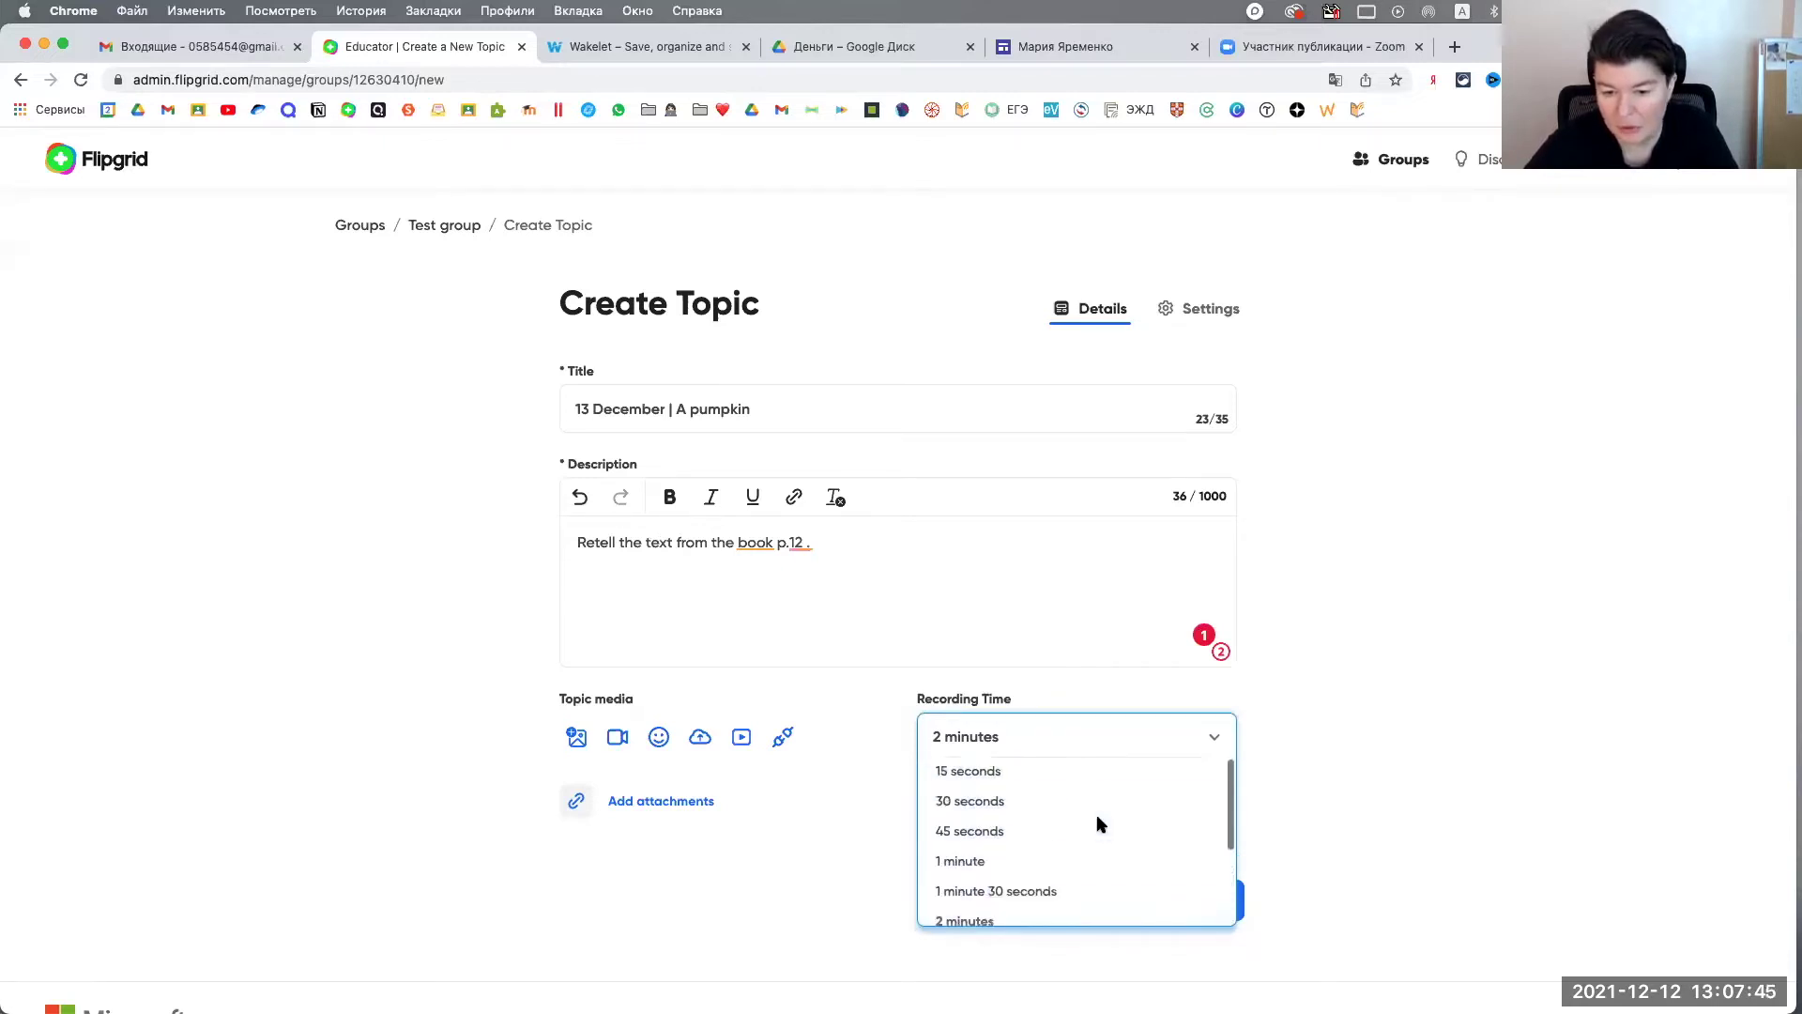
scroll(1079, 853, down, 3)
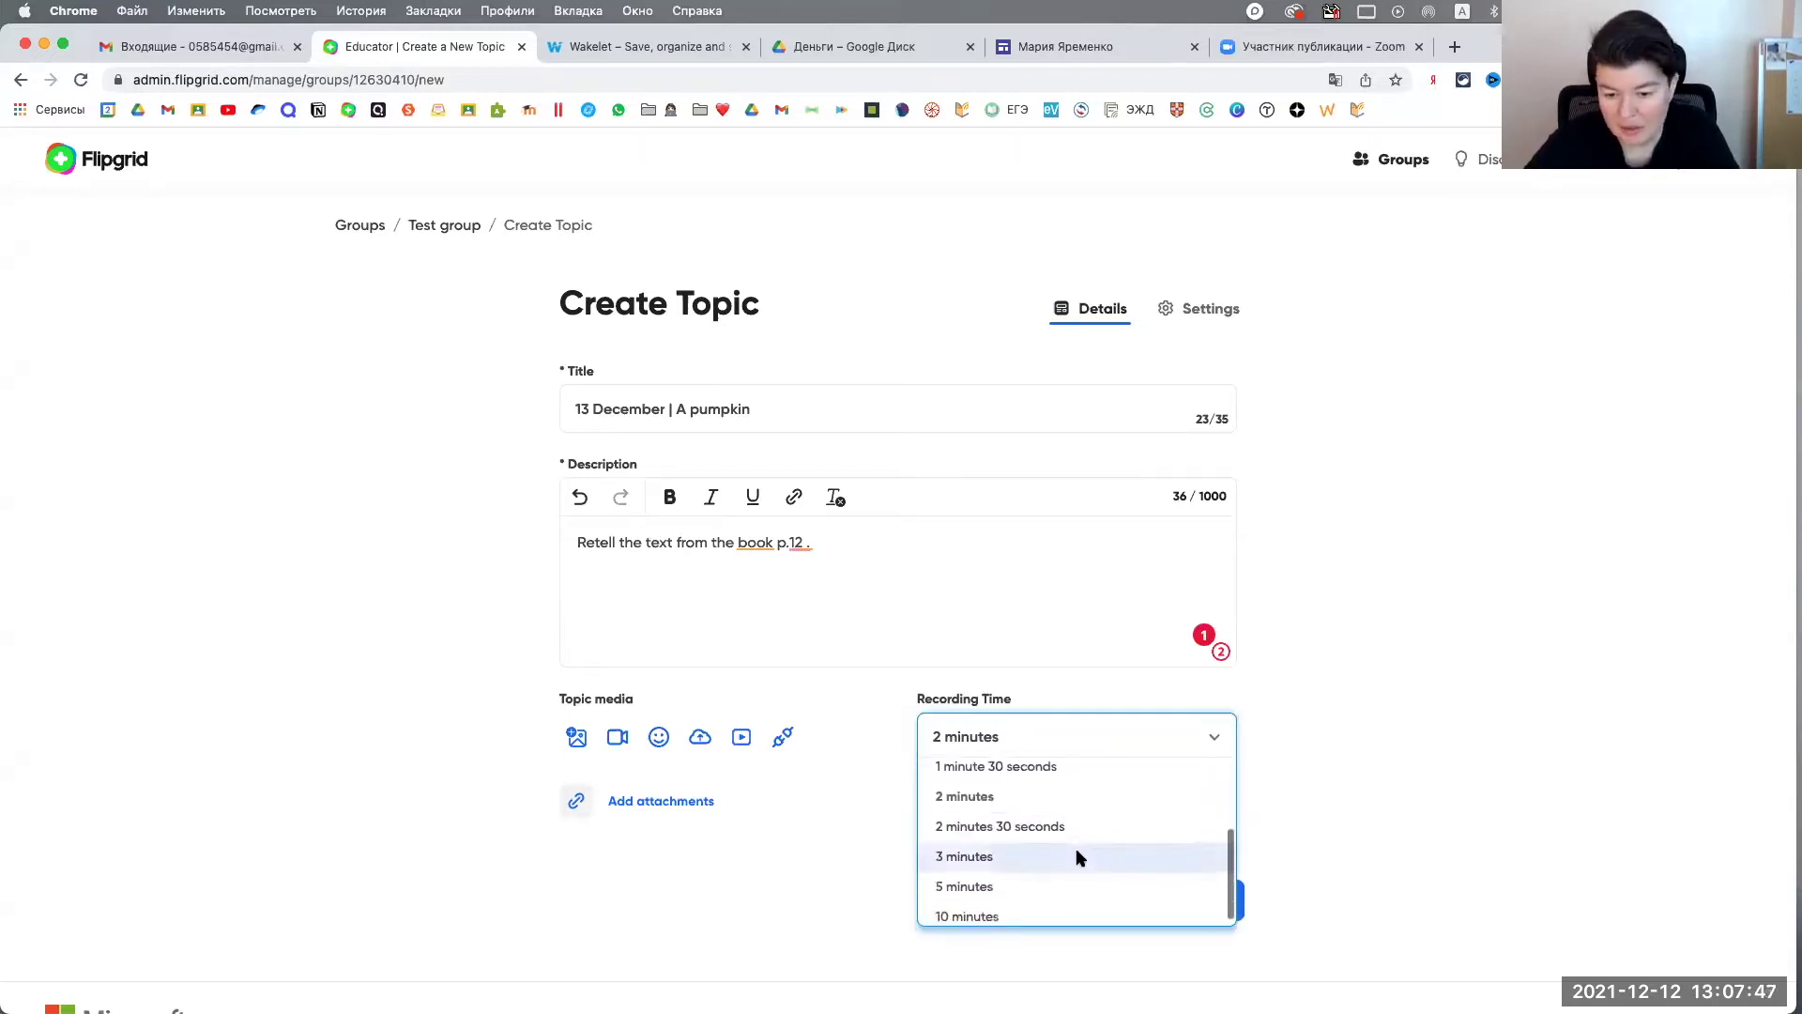
click(1037, 857)
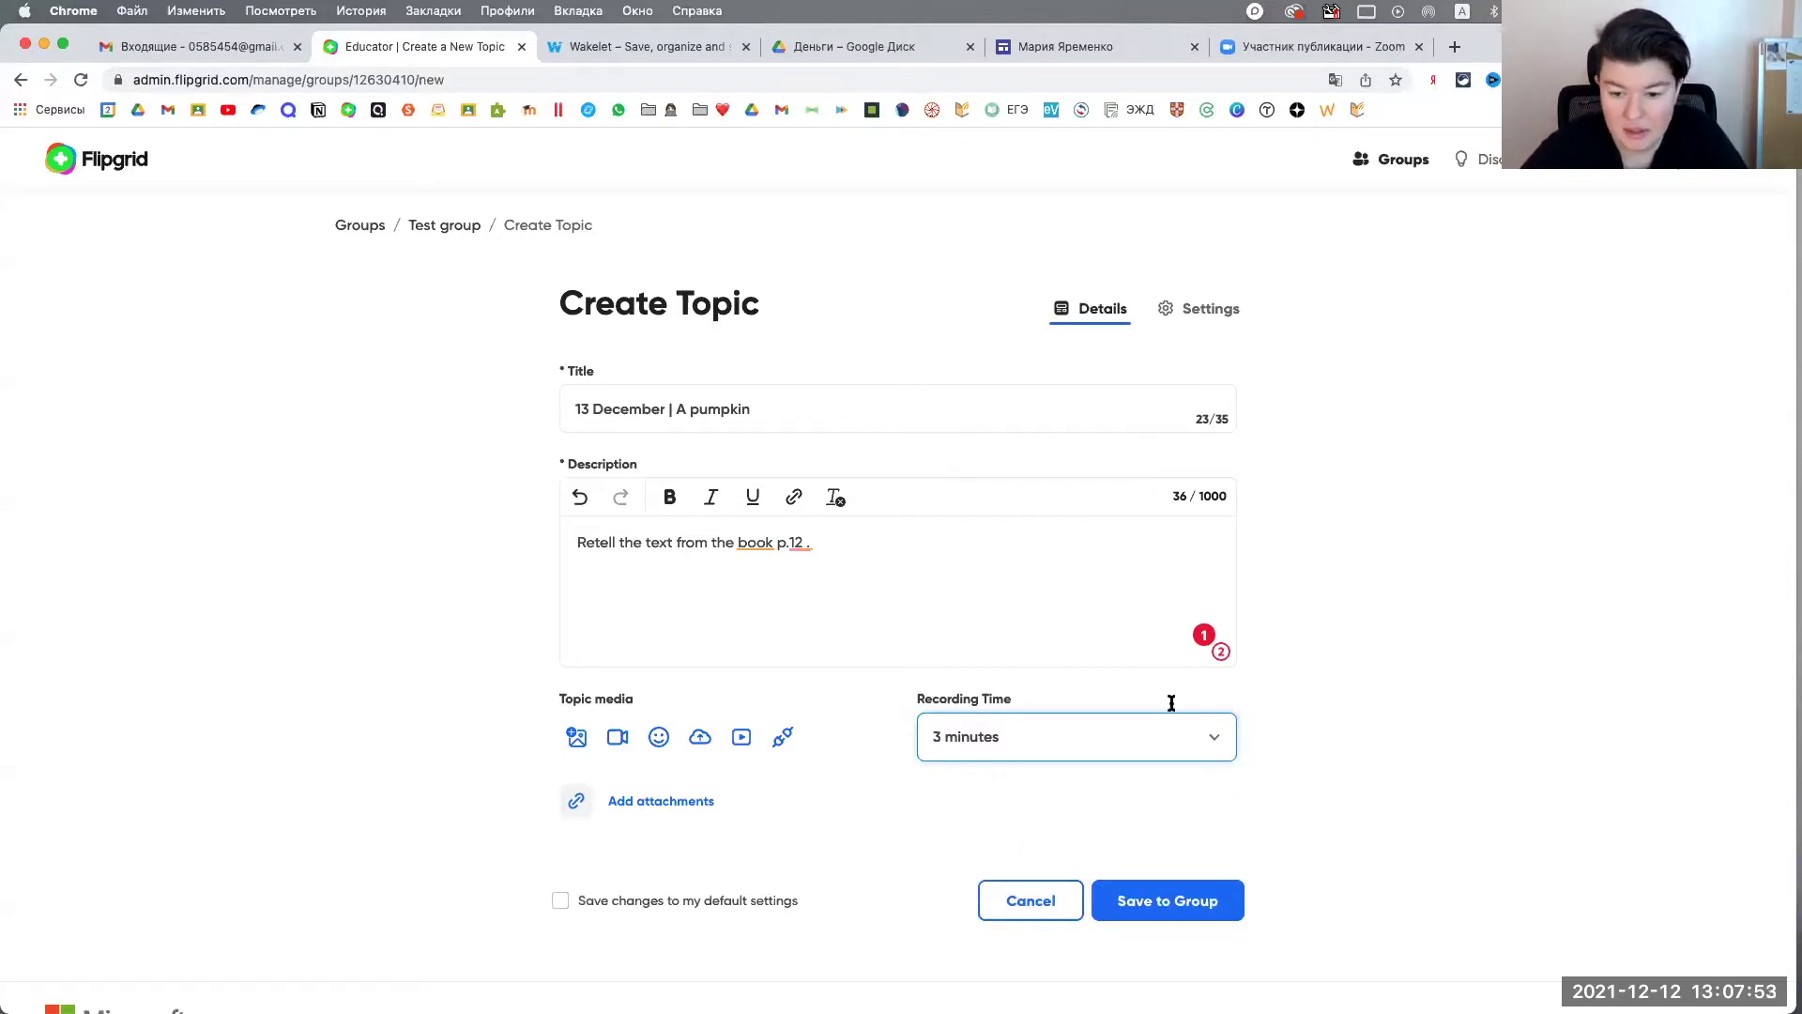
click(1103, 747)
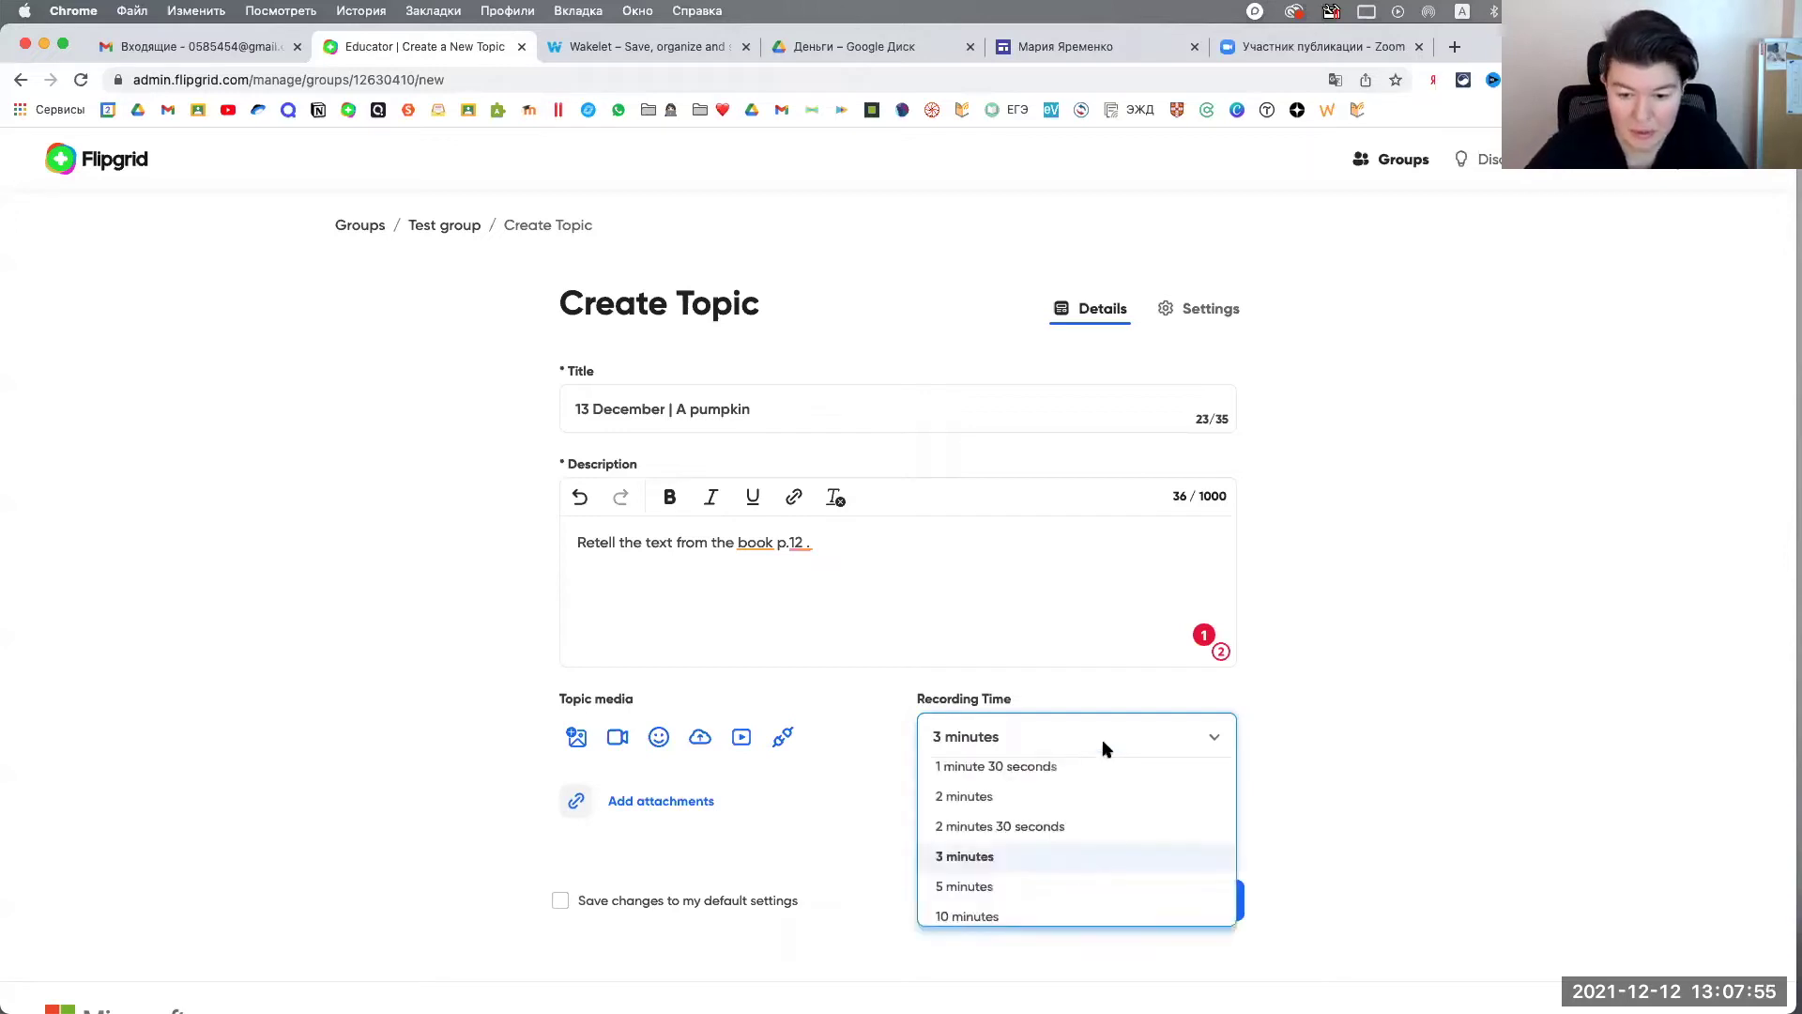
click(1105, 743)
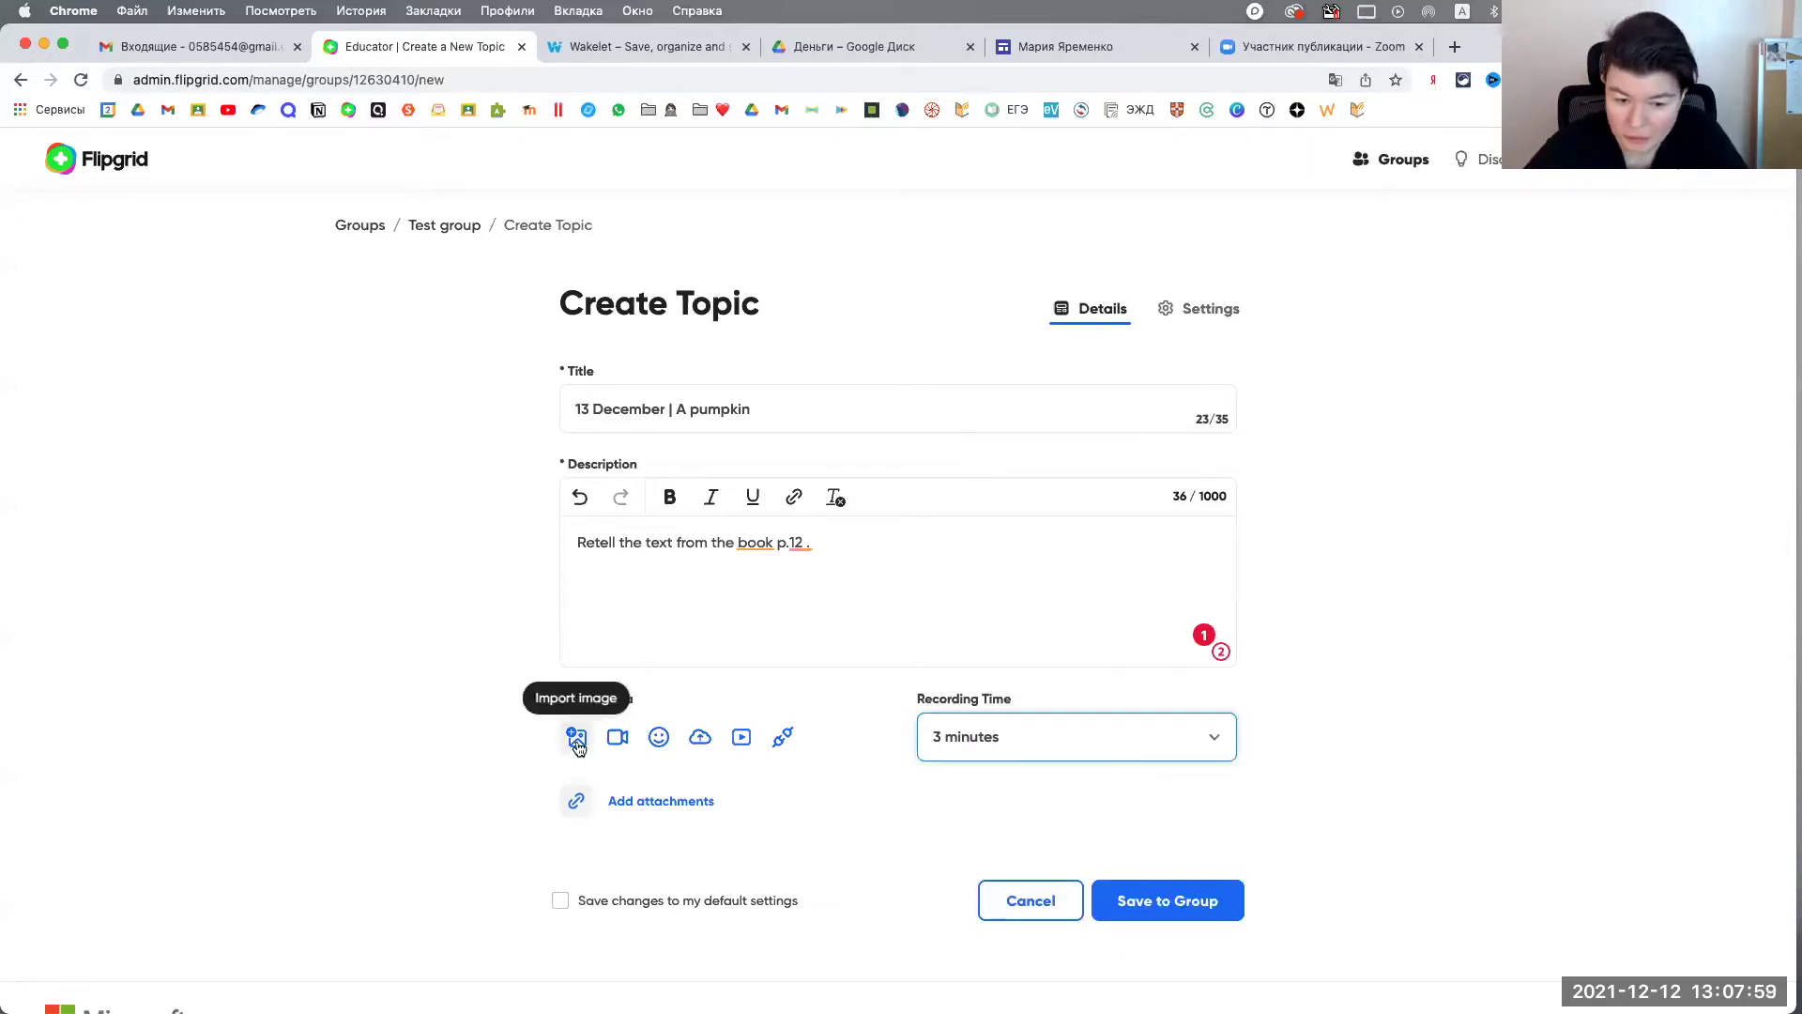
scroll(578, 747, down, 1)
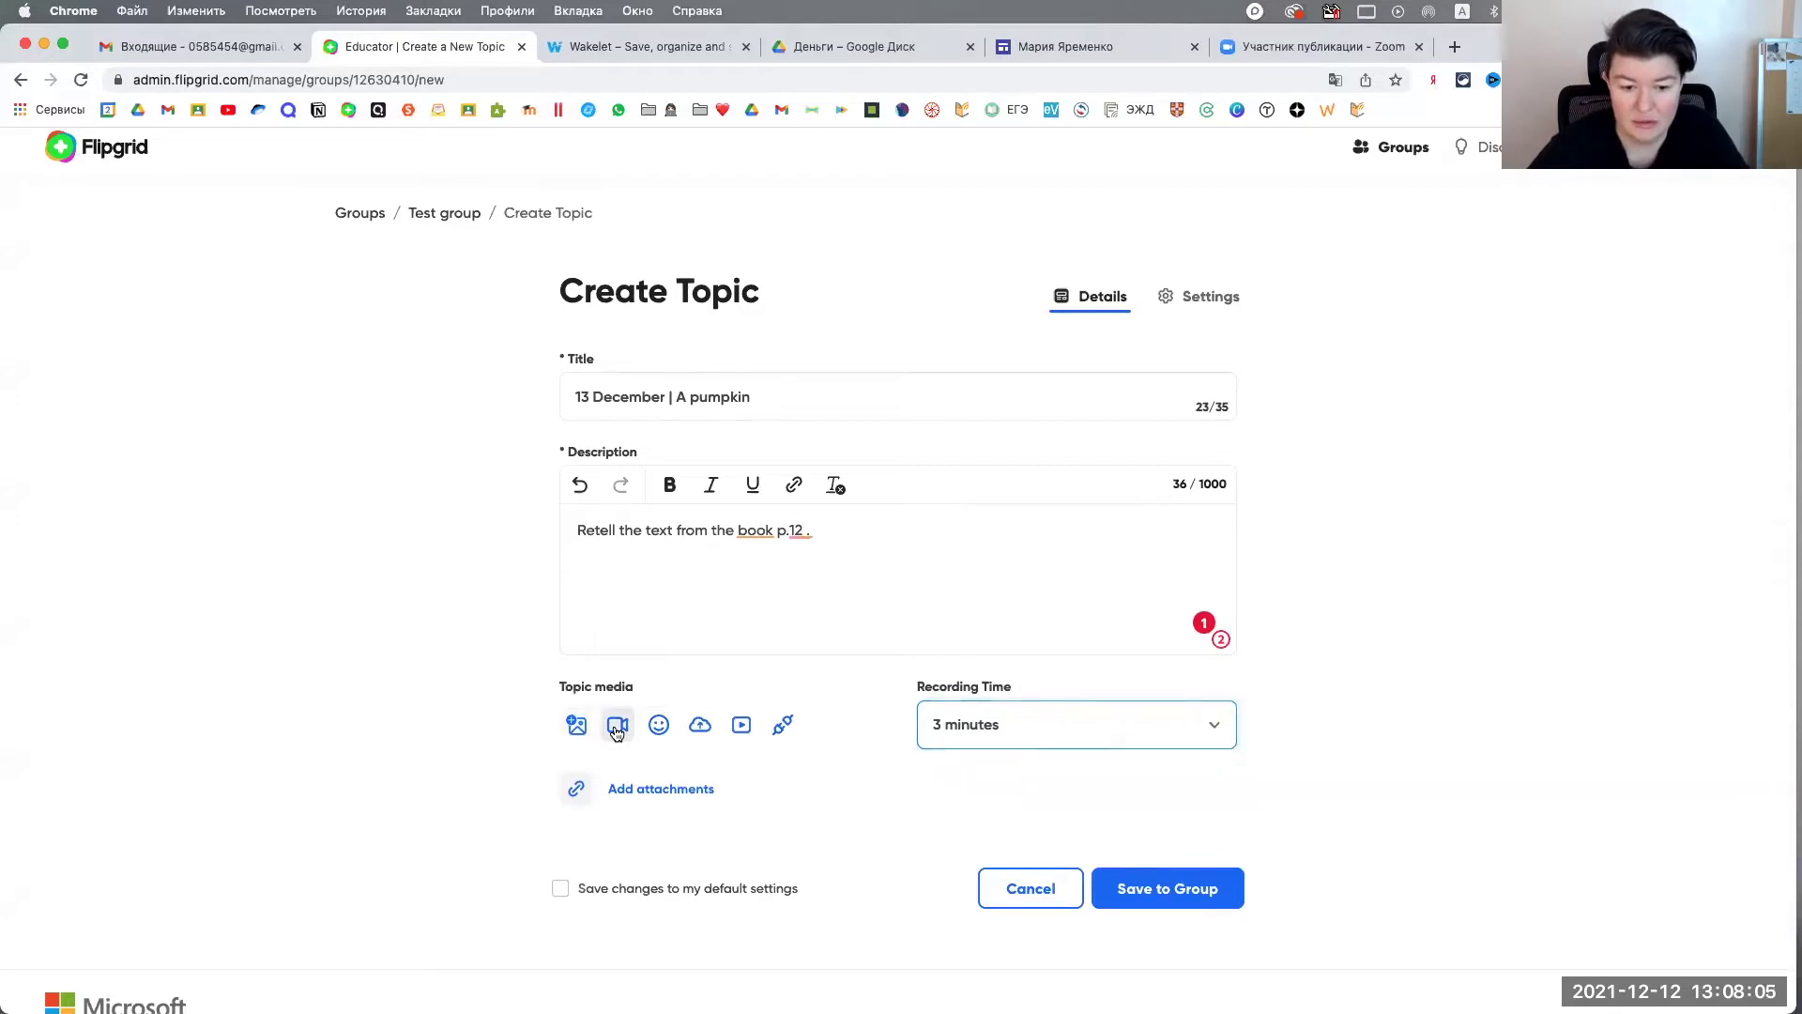
Step: Open the topic's camera recorder and check the mirror and camera/microphone device settings
click(616, 728)
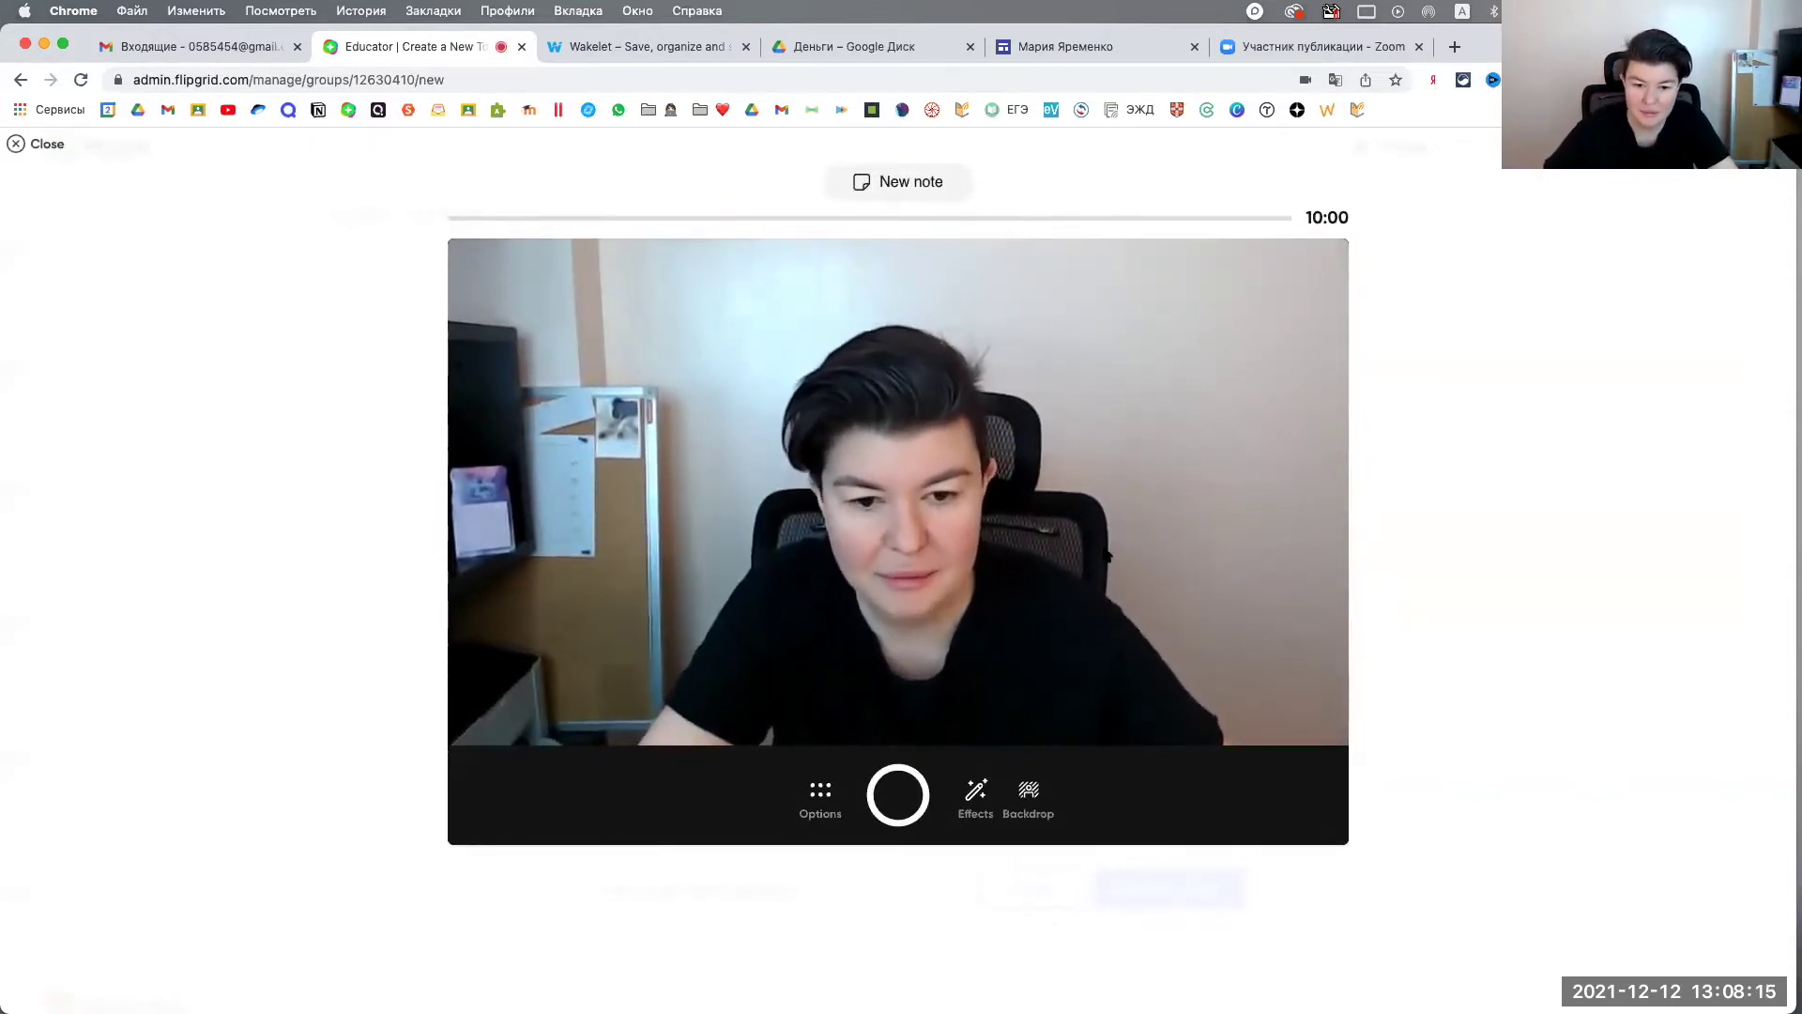
click(820, 793)
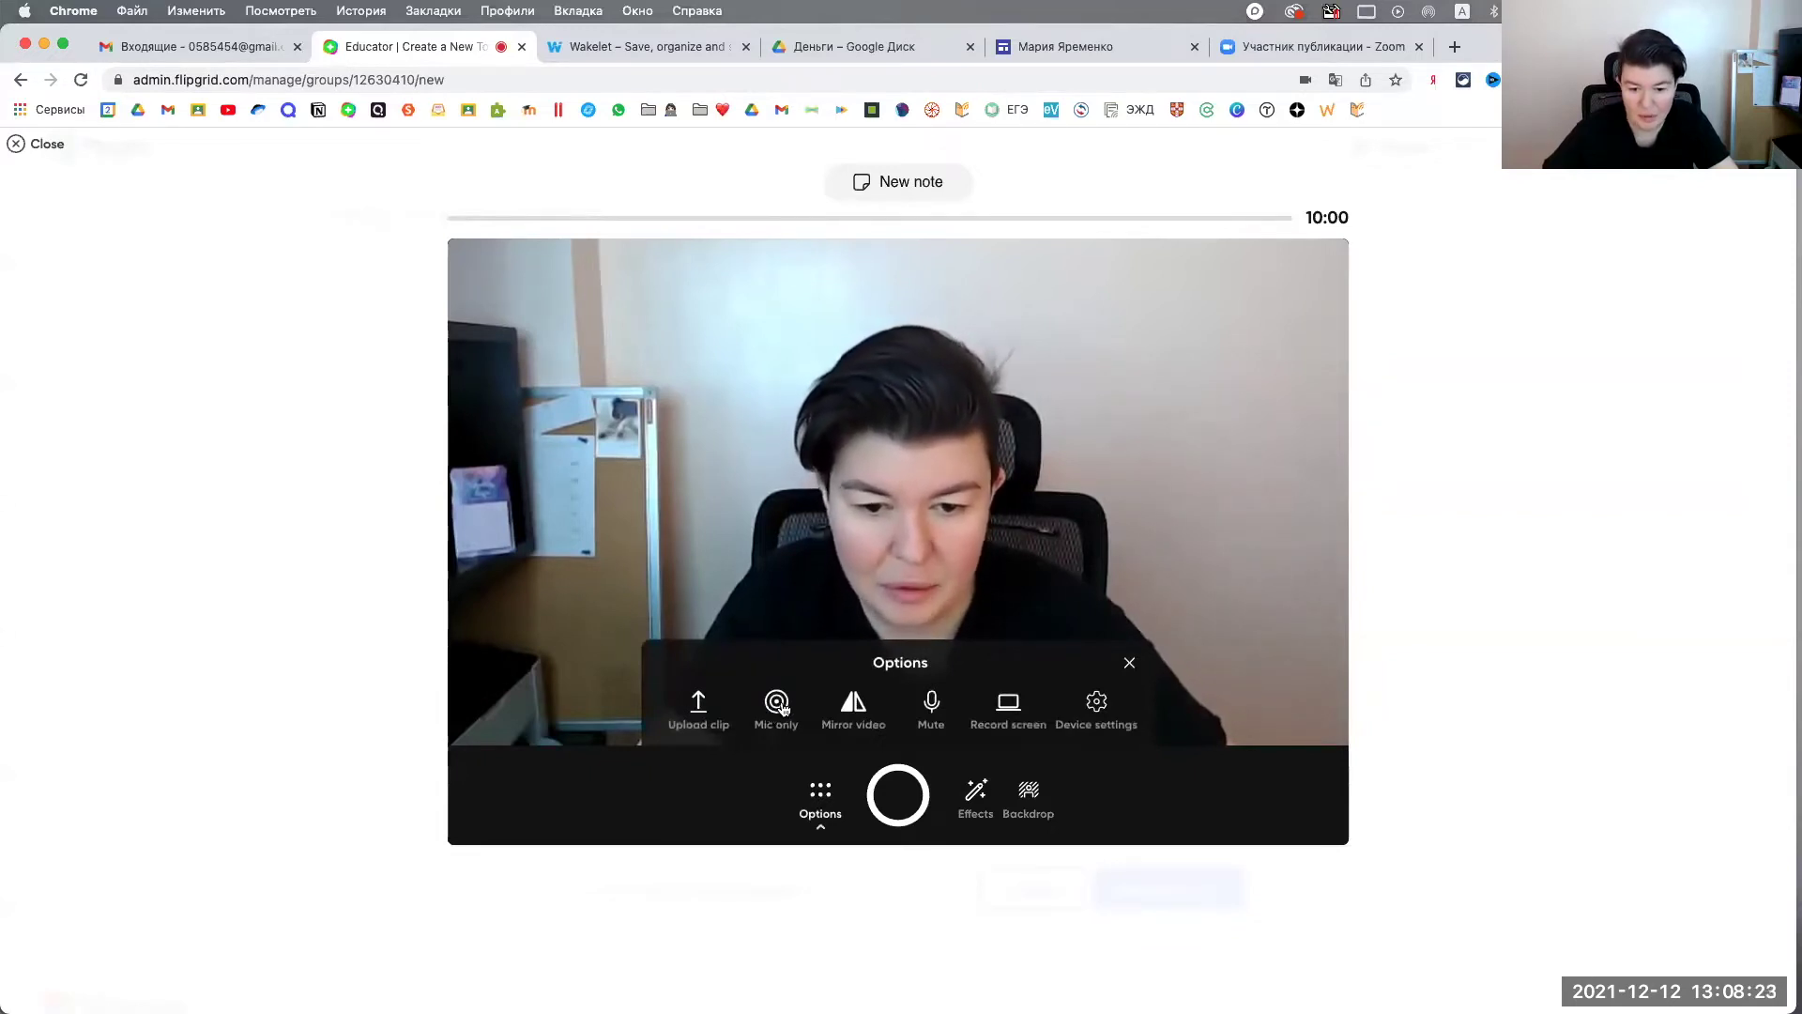
click(849, 709)
click(849, 709)
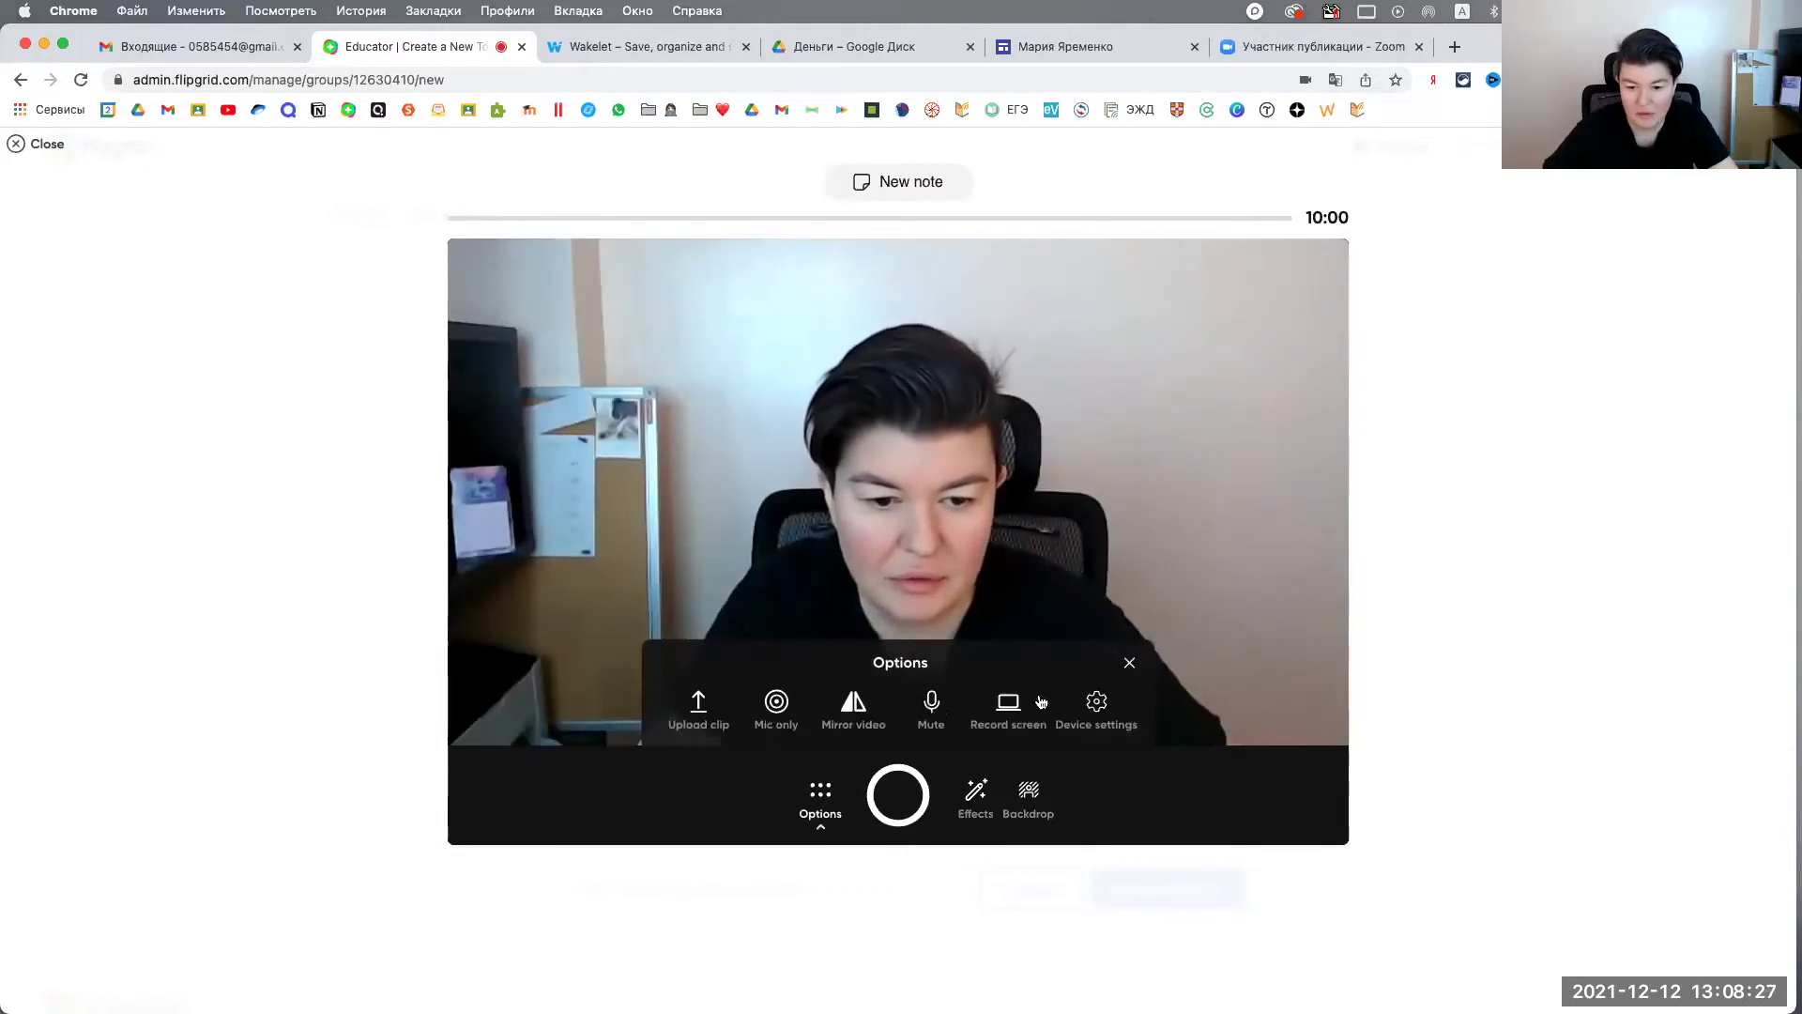
click(1100, 711)
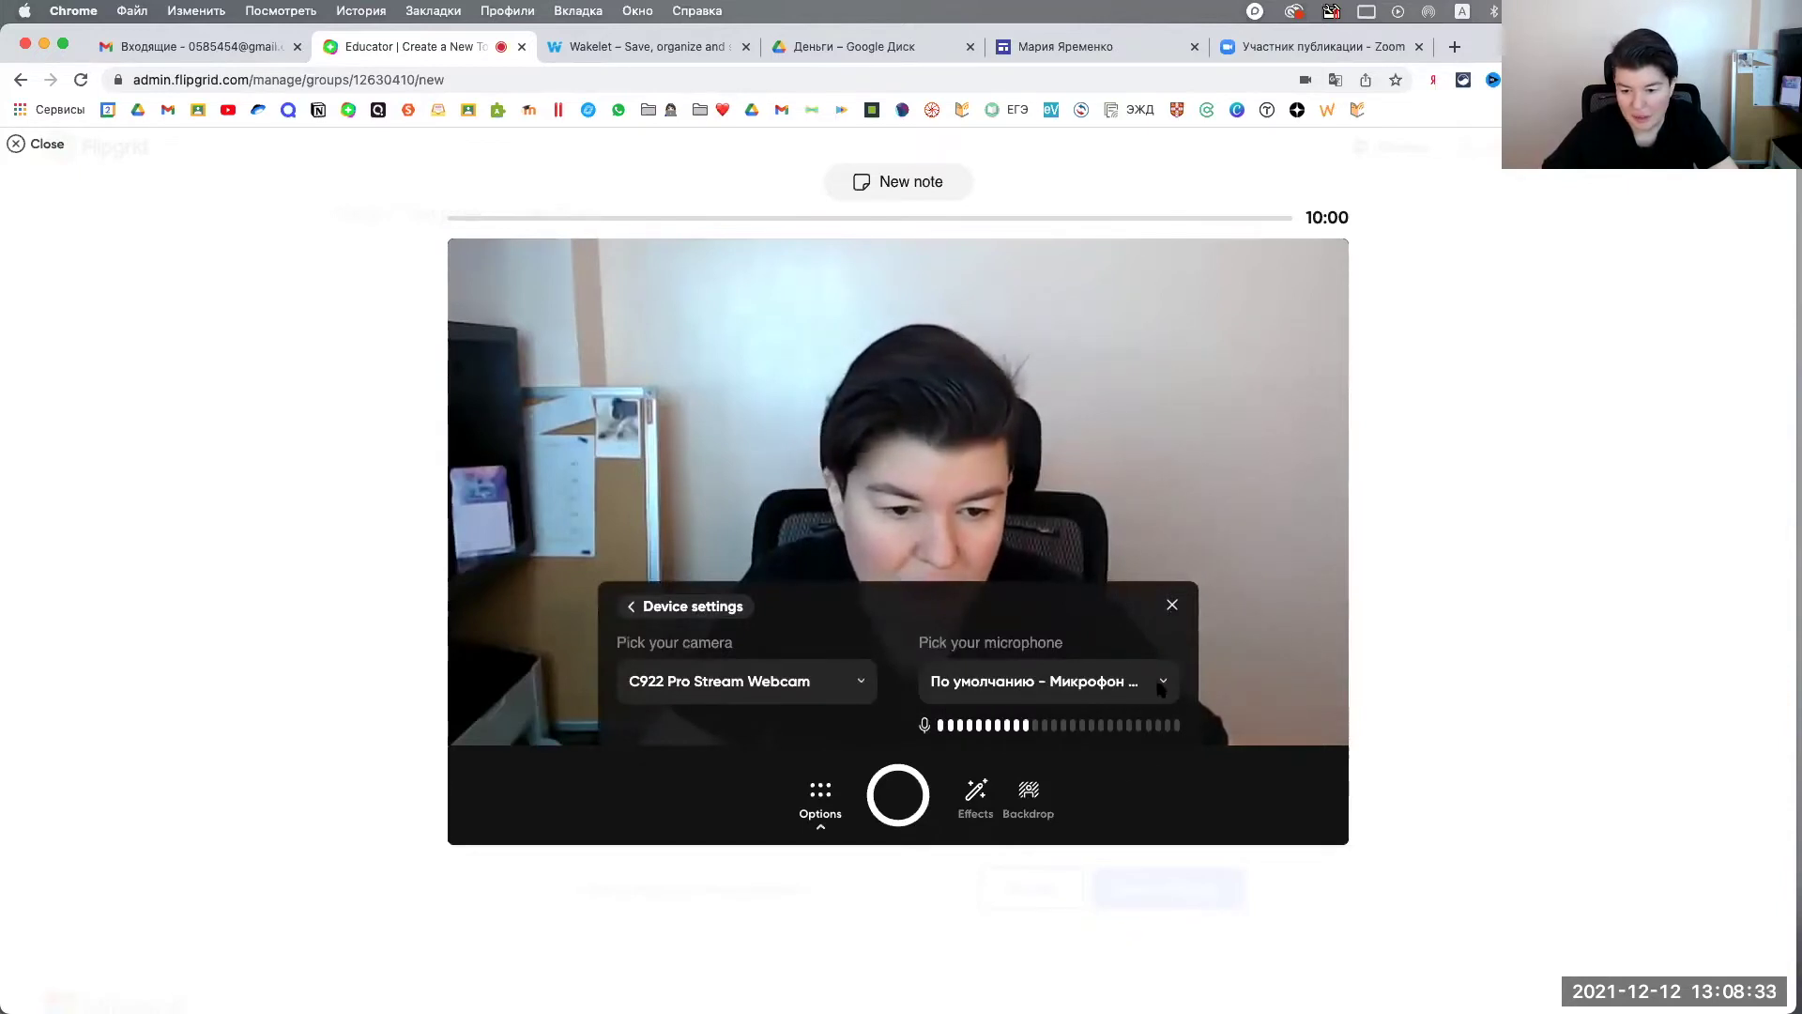
click(1173, 608)
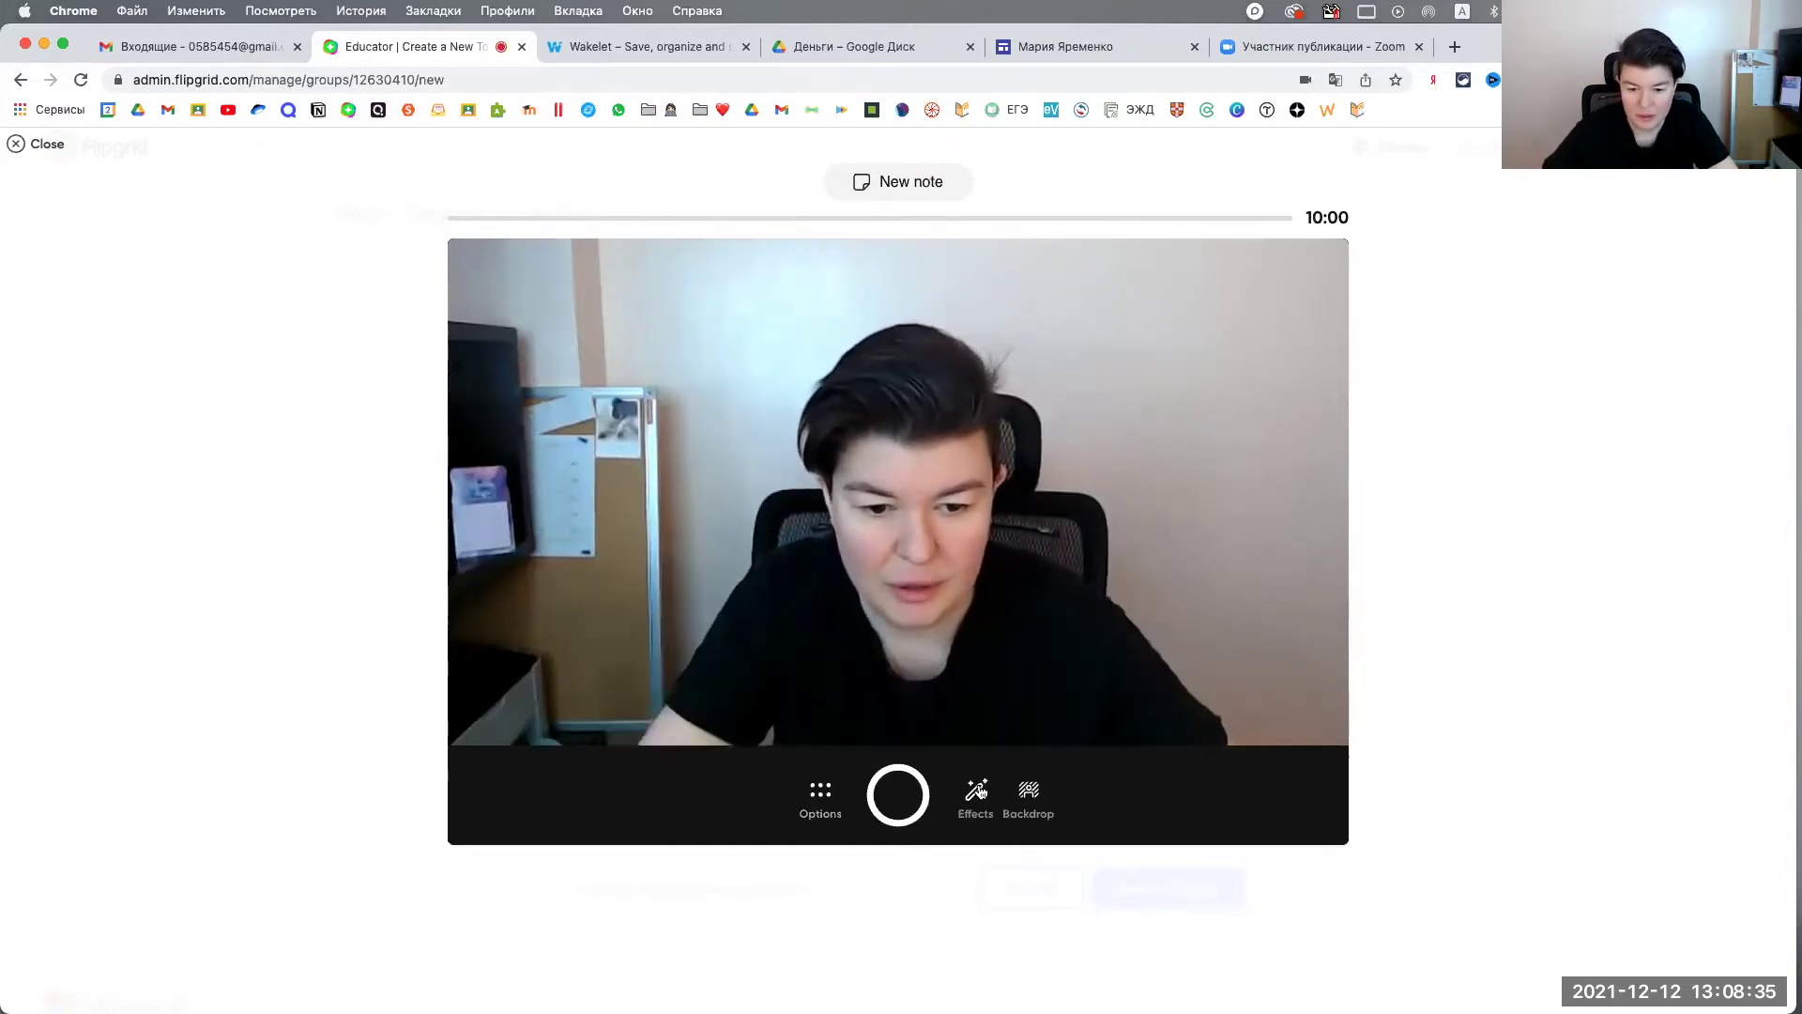
click(977, 793)
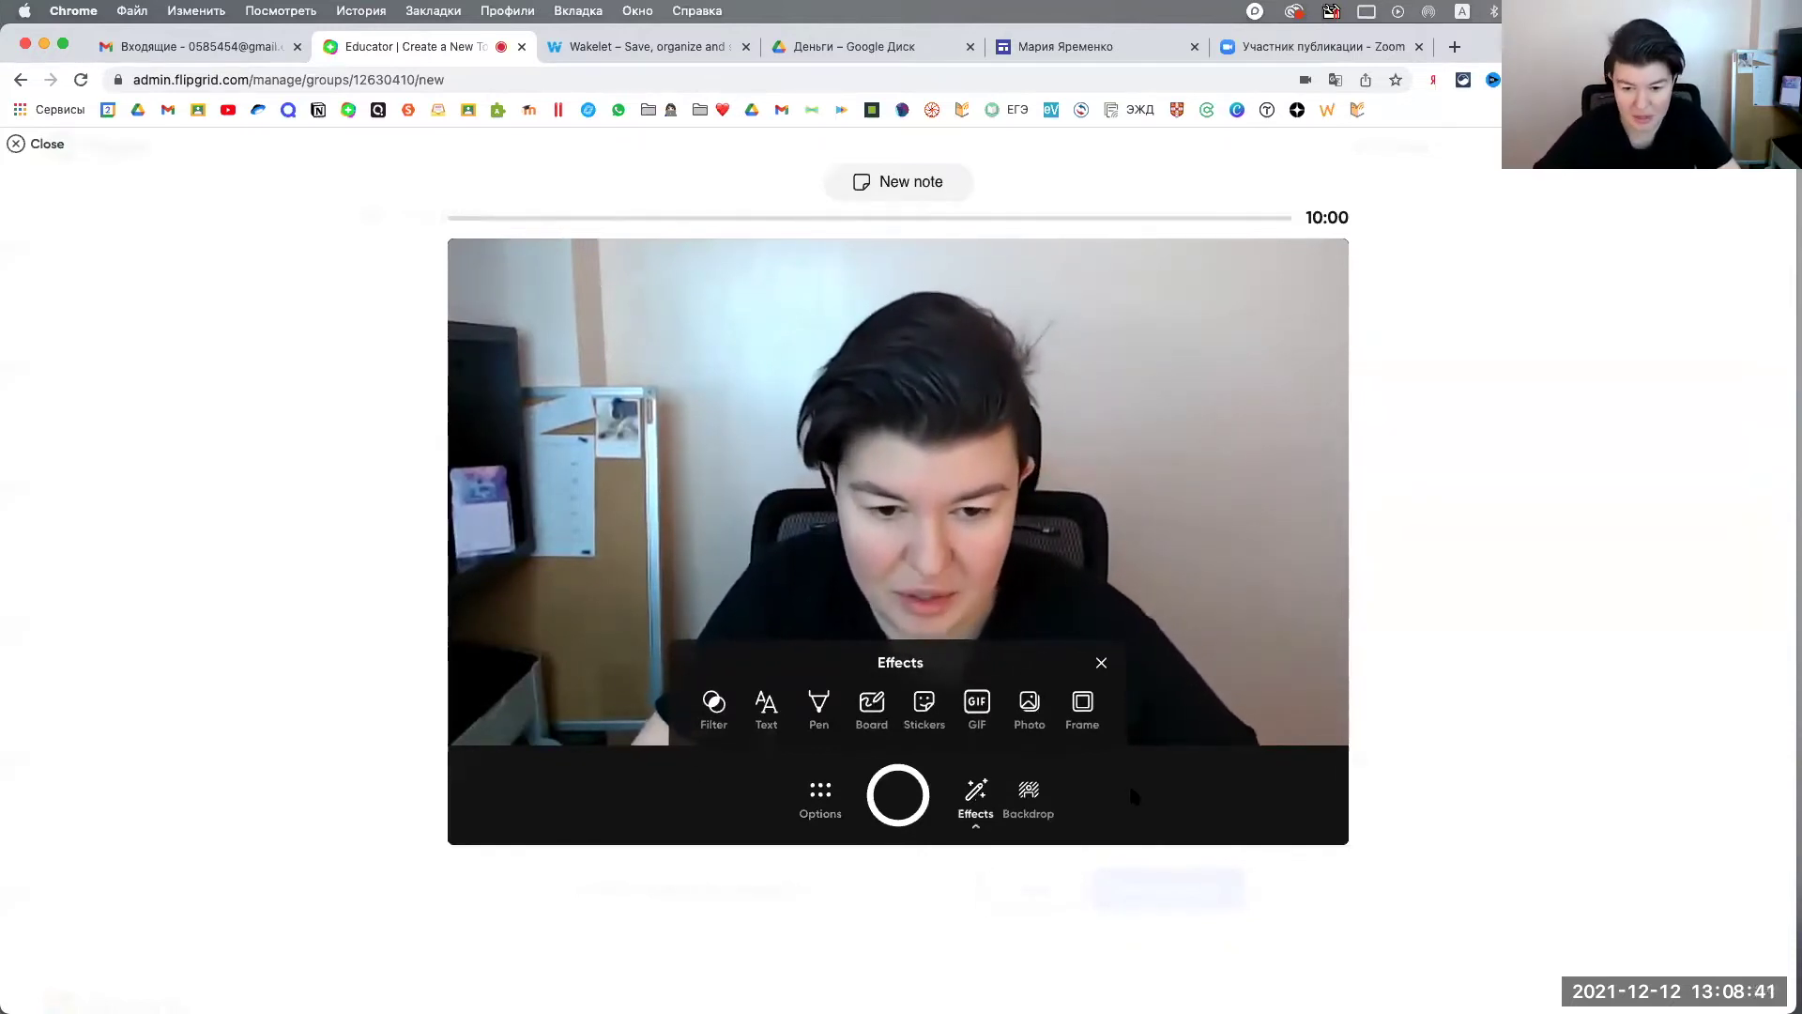
Step: Apply the cool blue filter to the recording preview after trying other filters
click(714, 705)
click(768, 722)
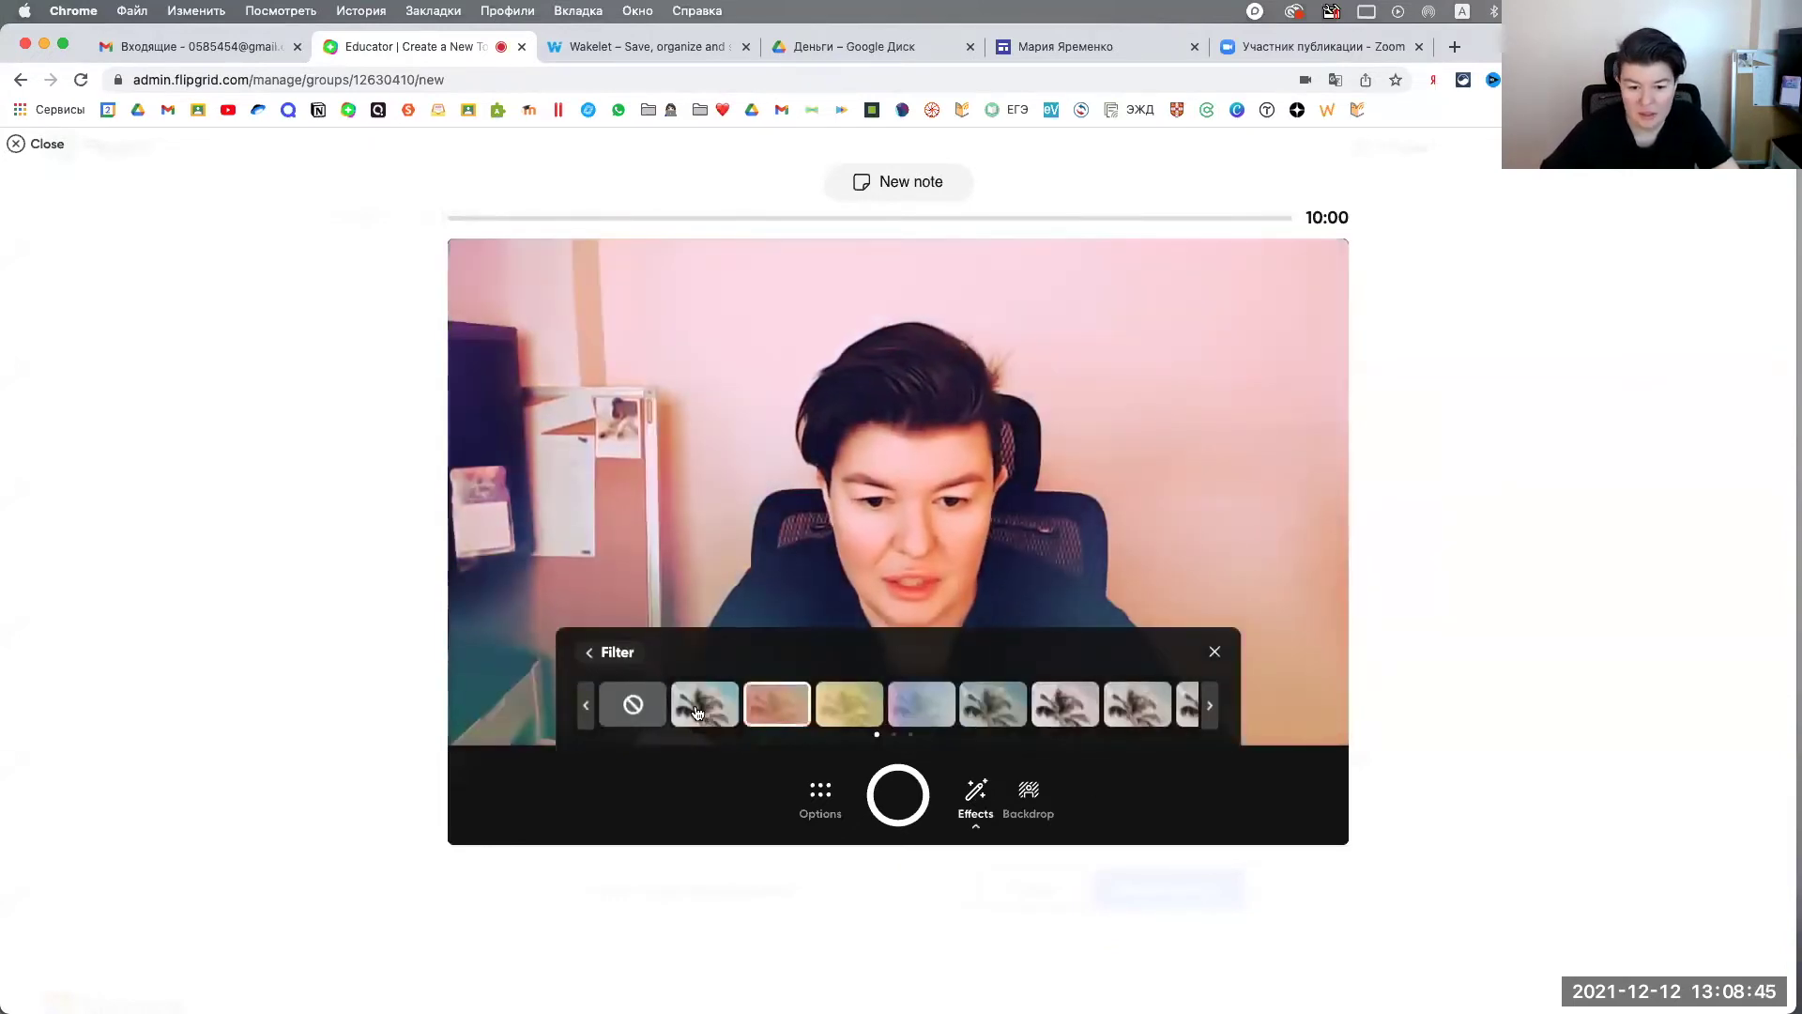
click(702, 711)
click(889, 713)
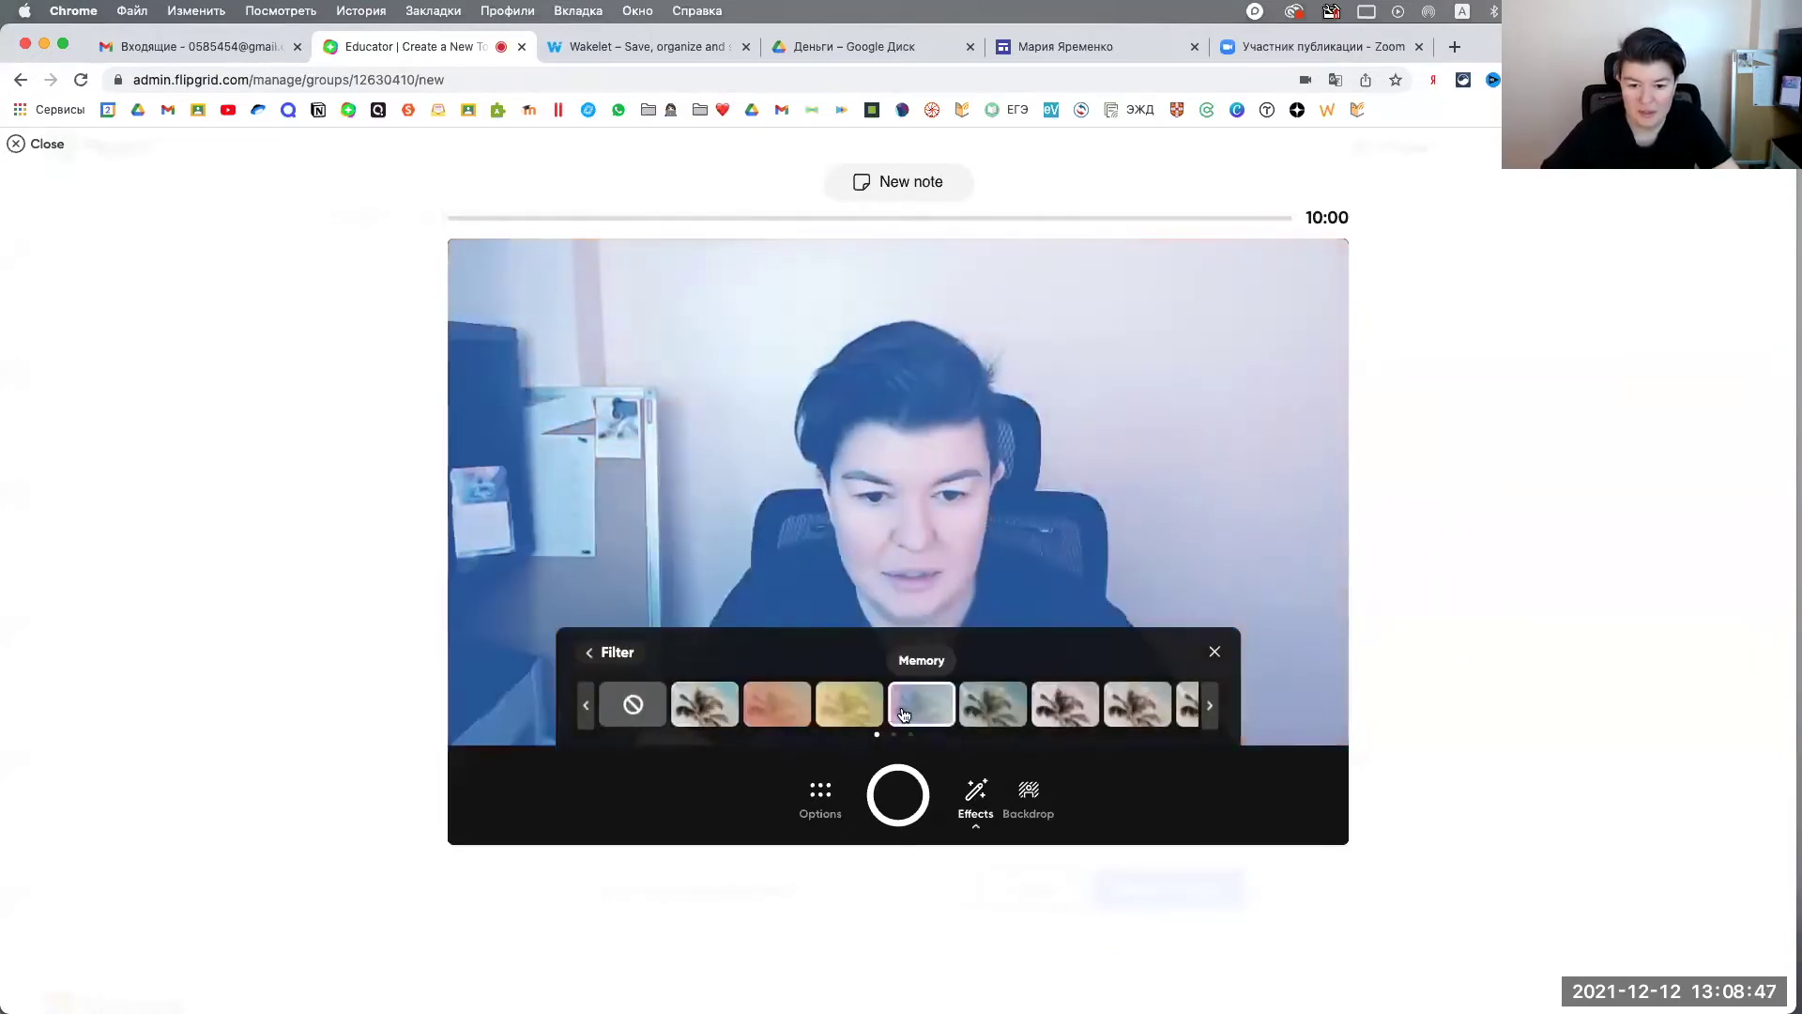
click(593, 659)
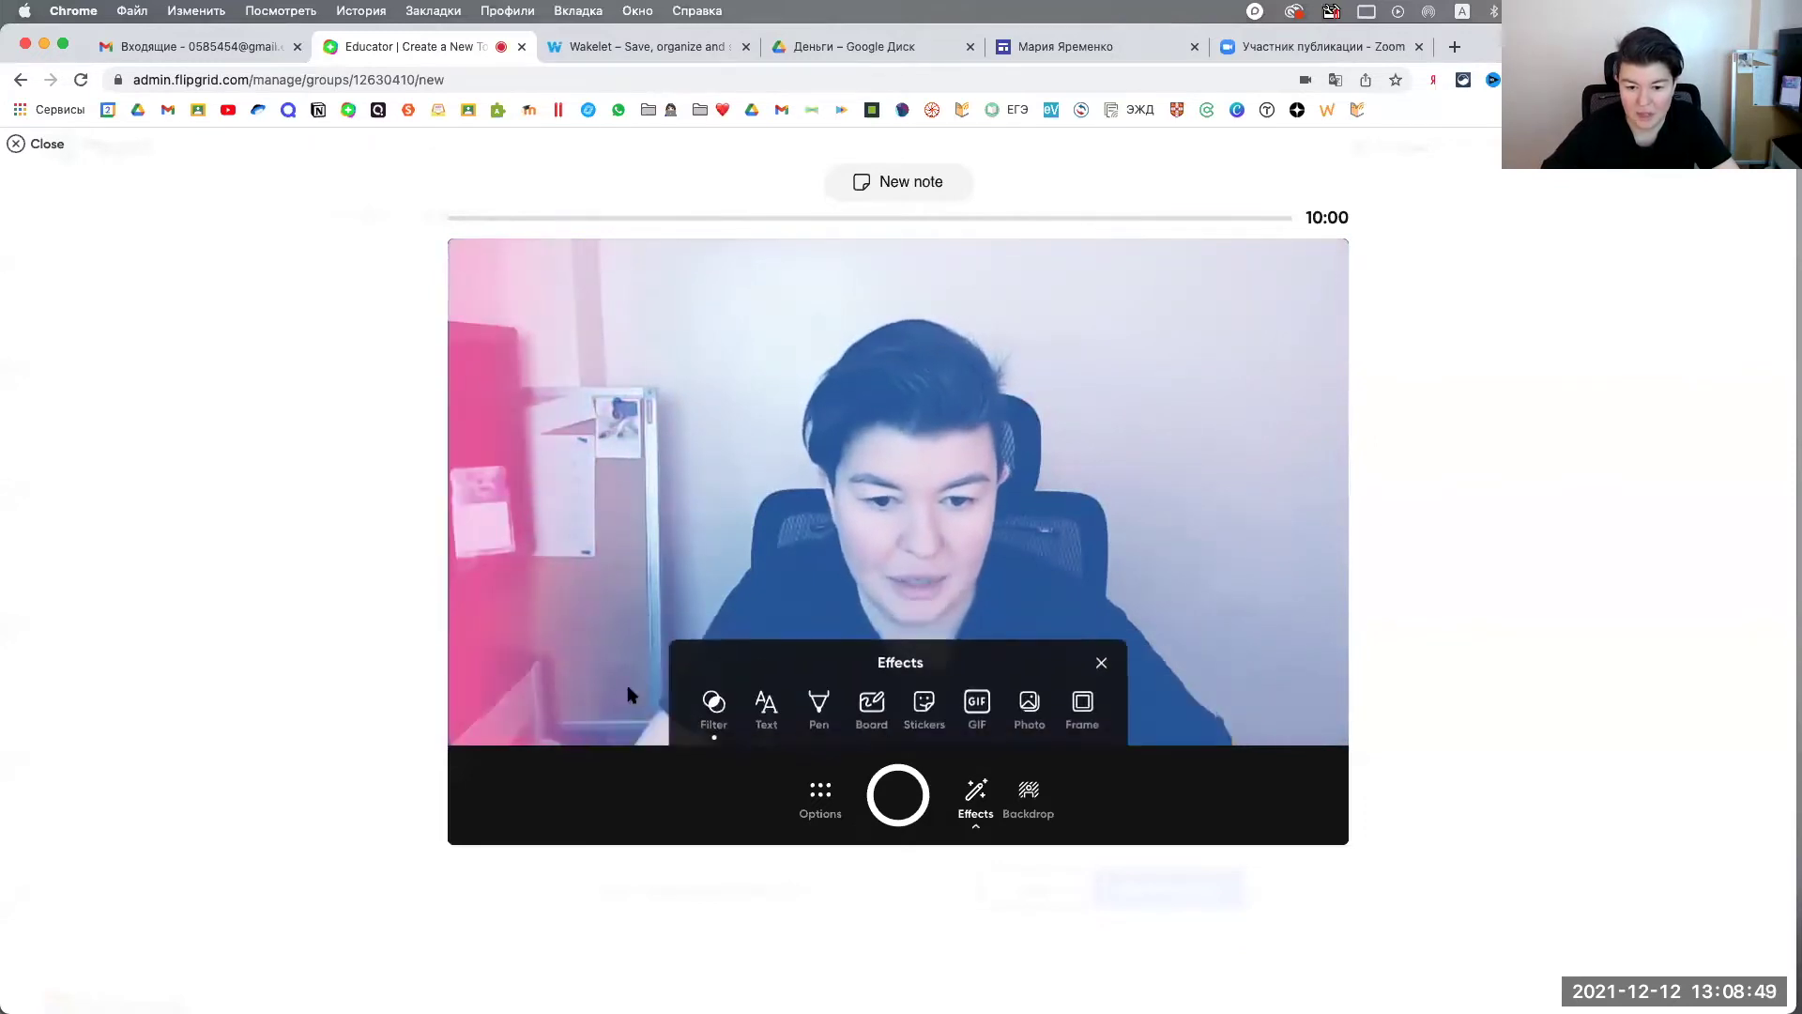
Step: Add a Classic-style 'Hello' caption and place it in the top-left corner
click(775, 715)
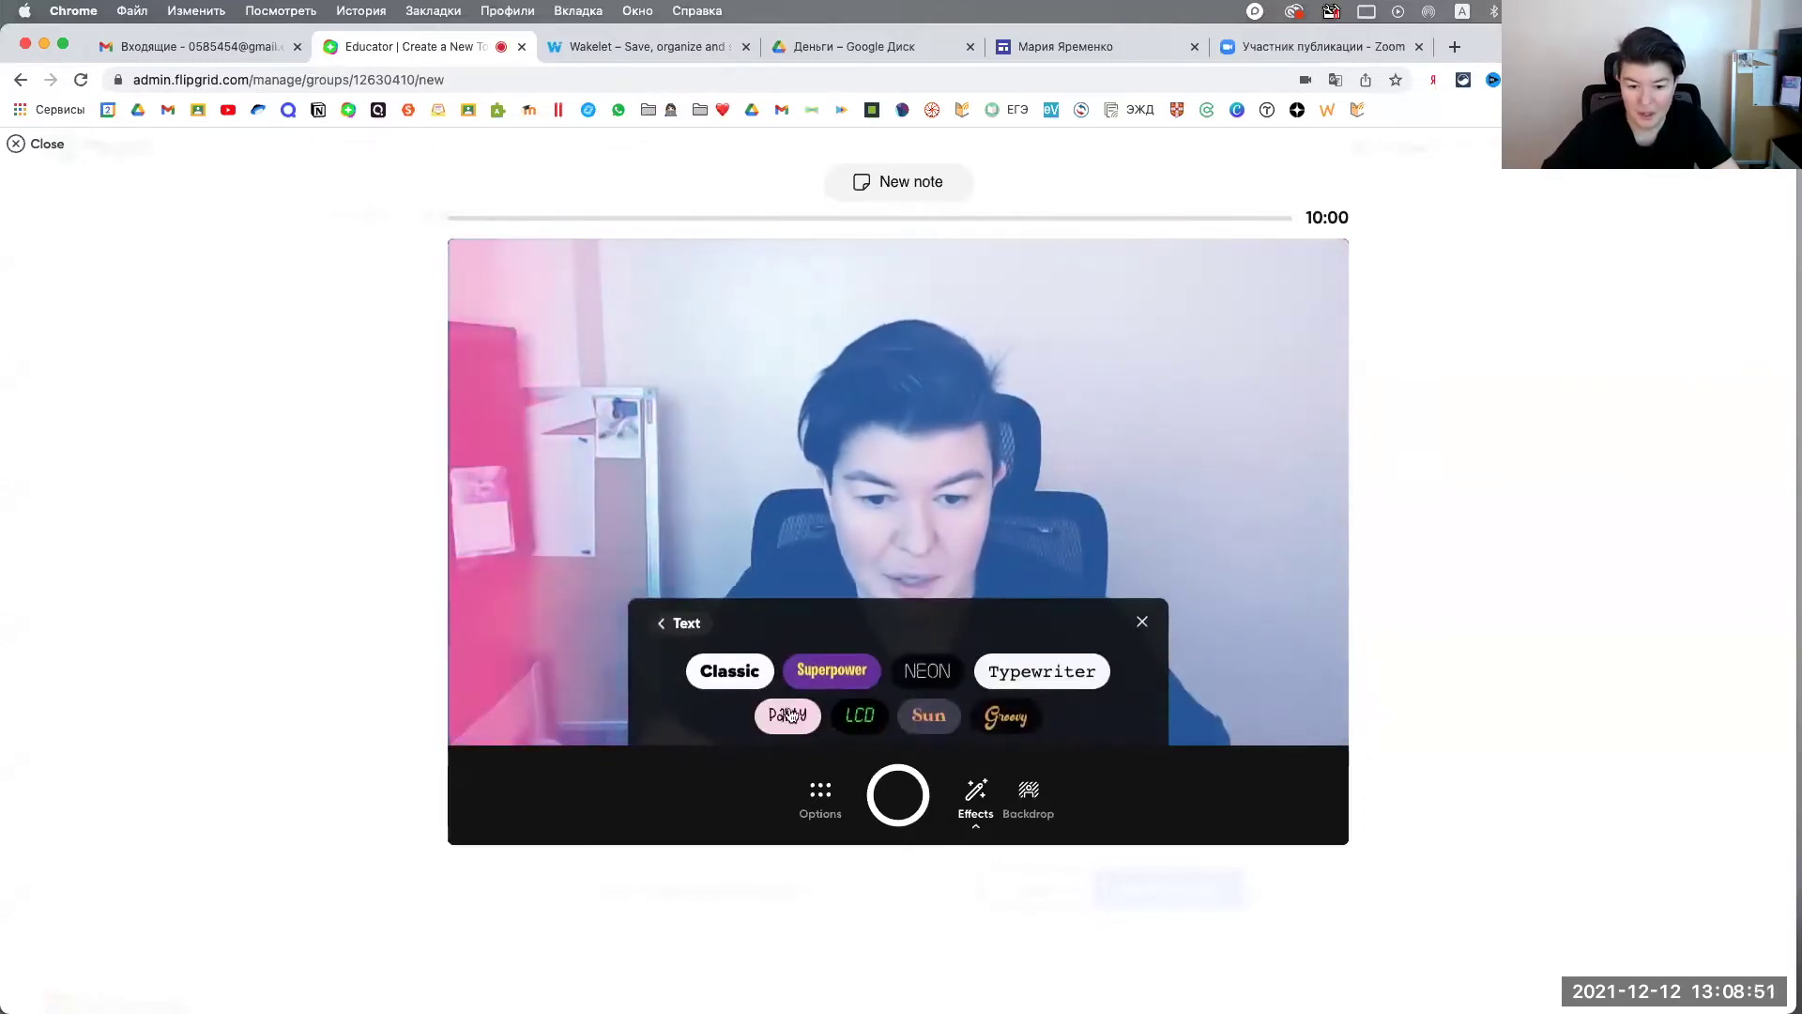
click(737, 688)
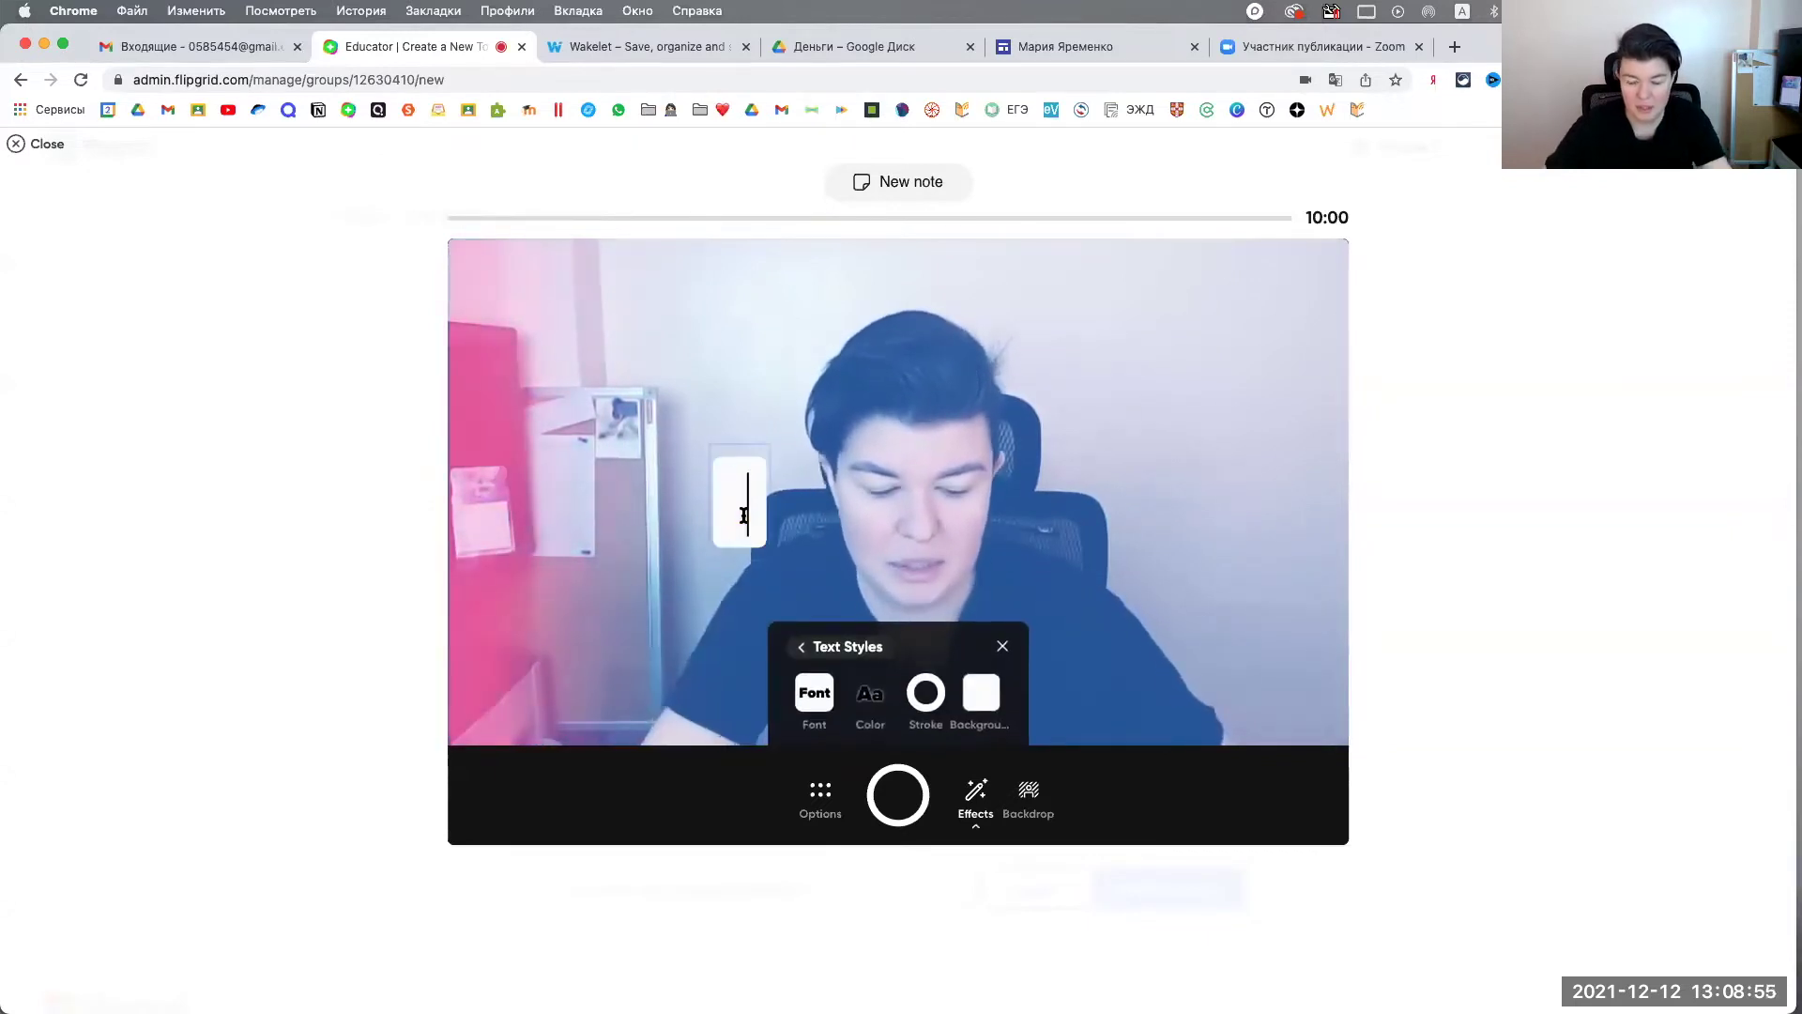
text(Hello)
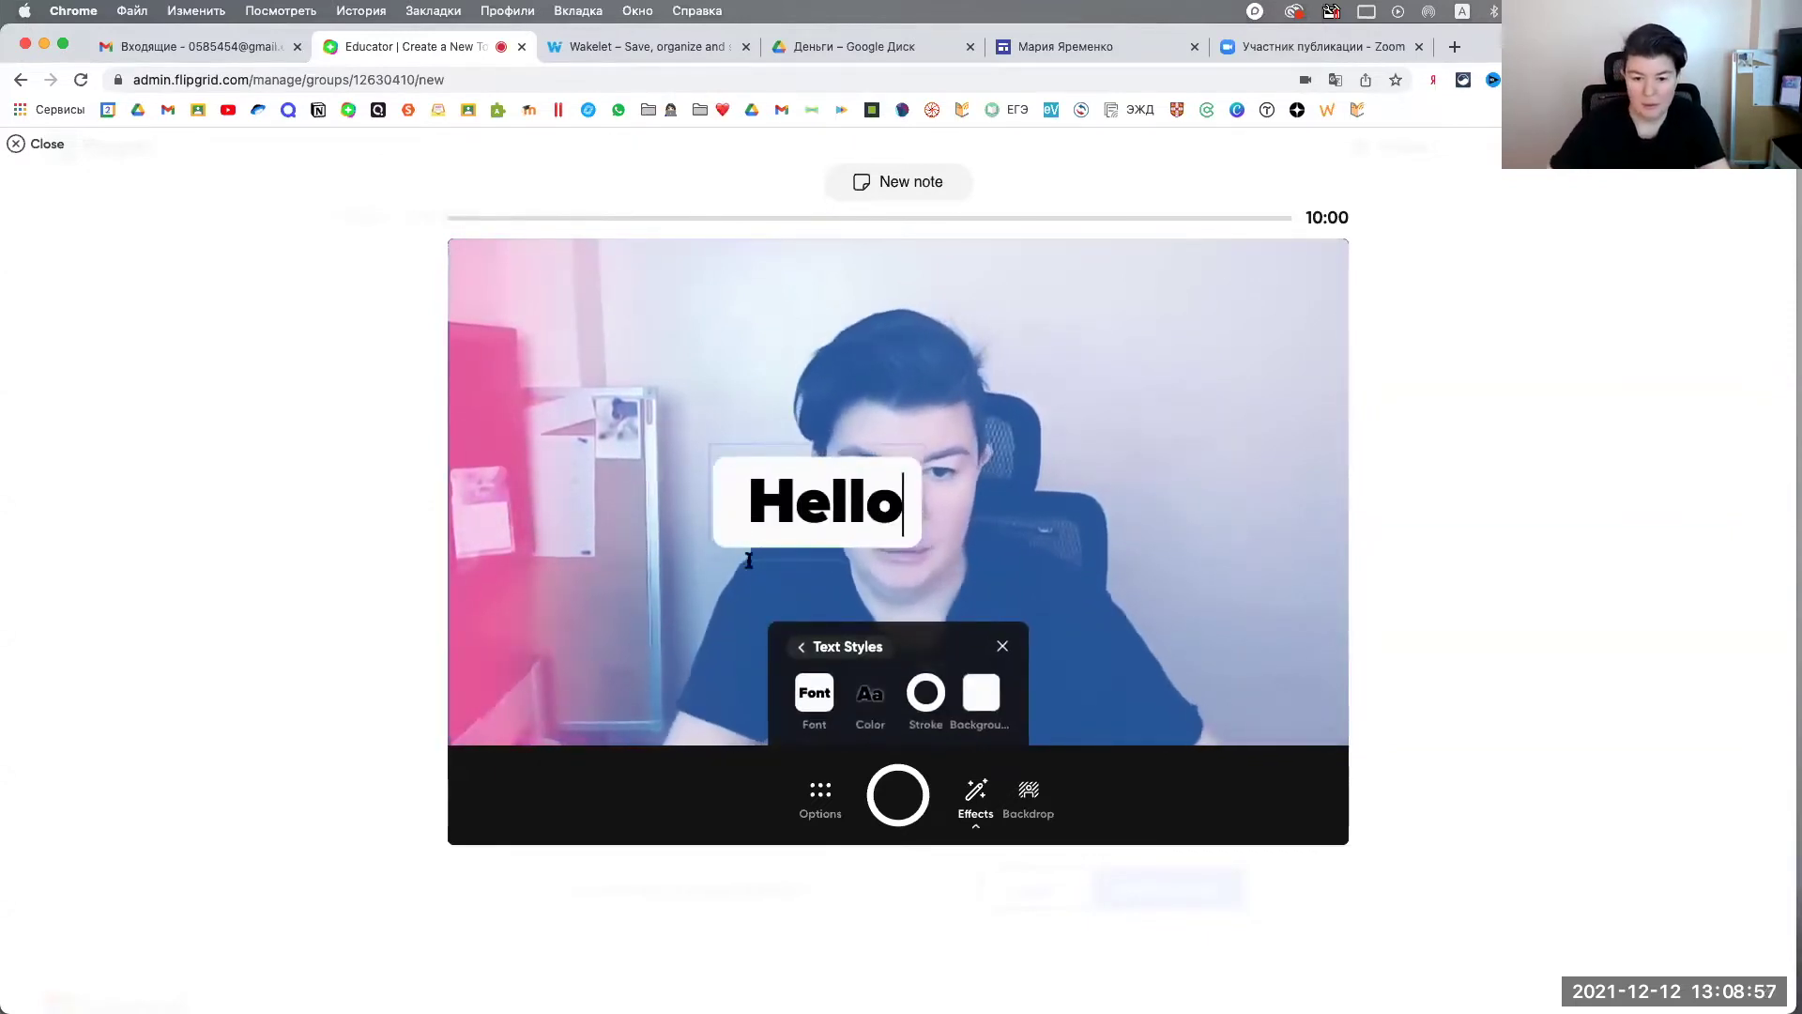
click(1170, 511)
drag(788, 494, 613, 327)
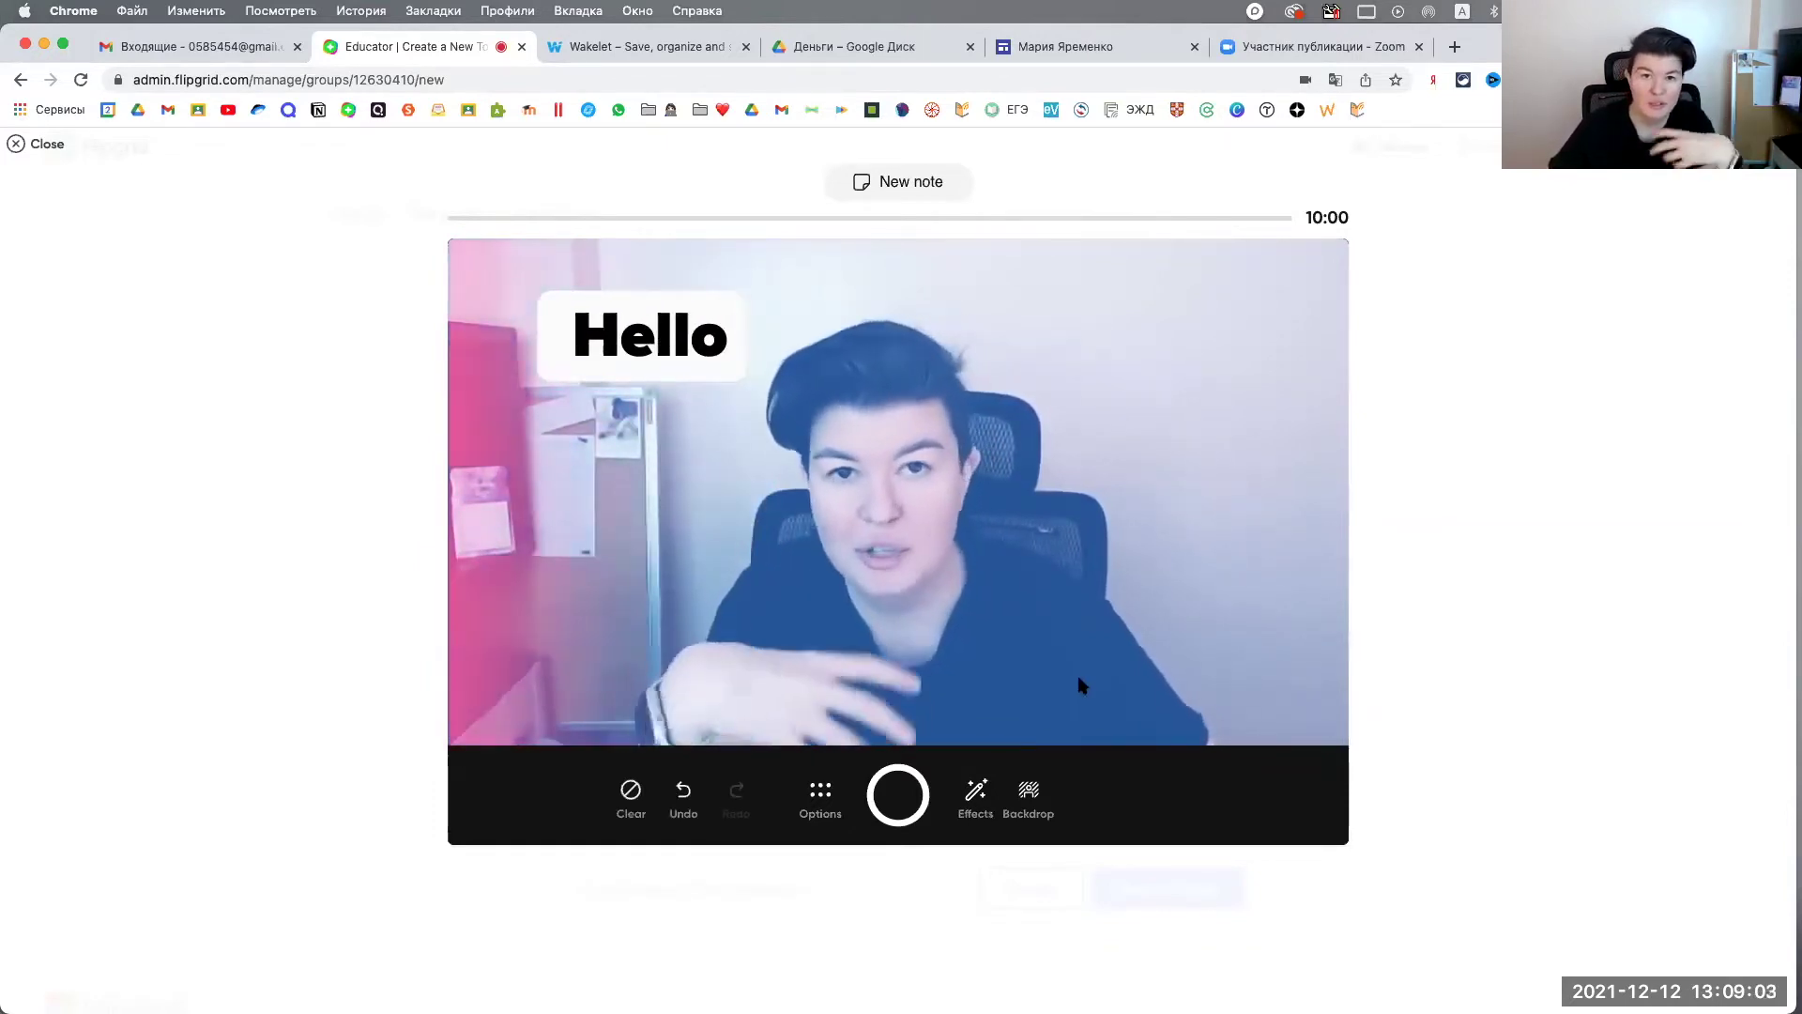
Step: Draw a cyan pen scribble and put a grid whiteboard on the right half
click(977, 793)
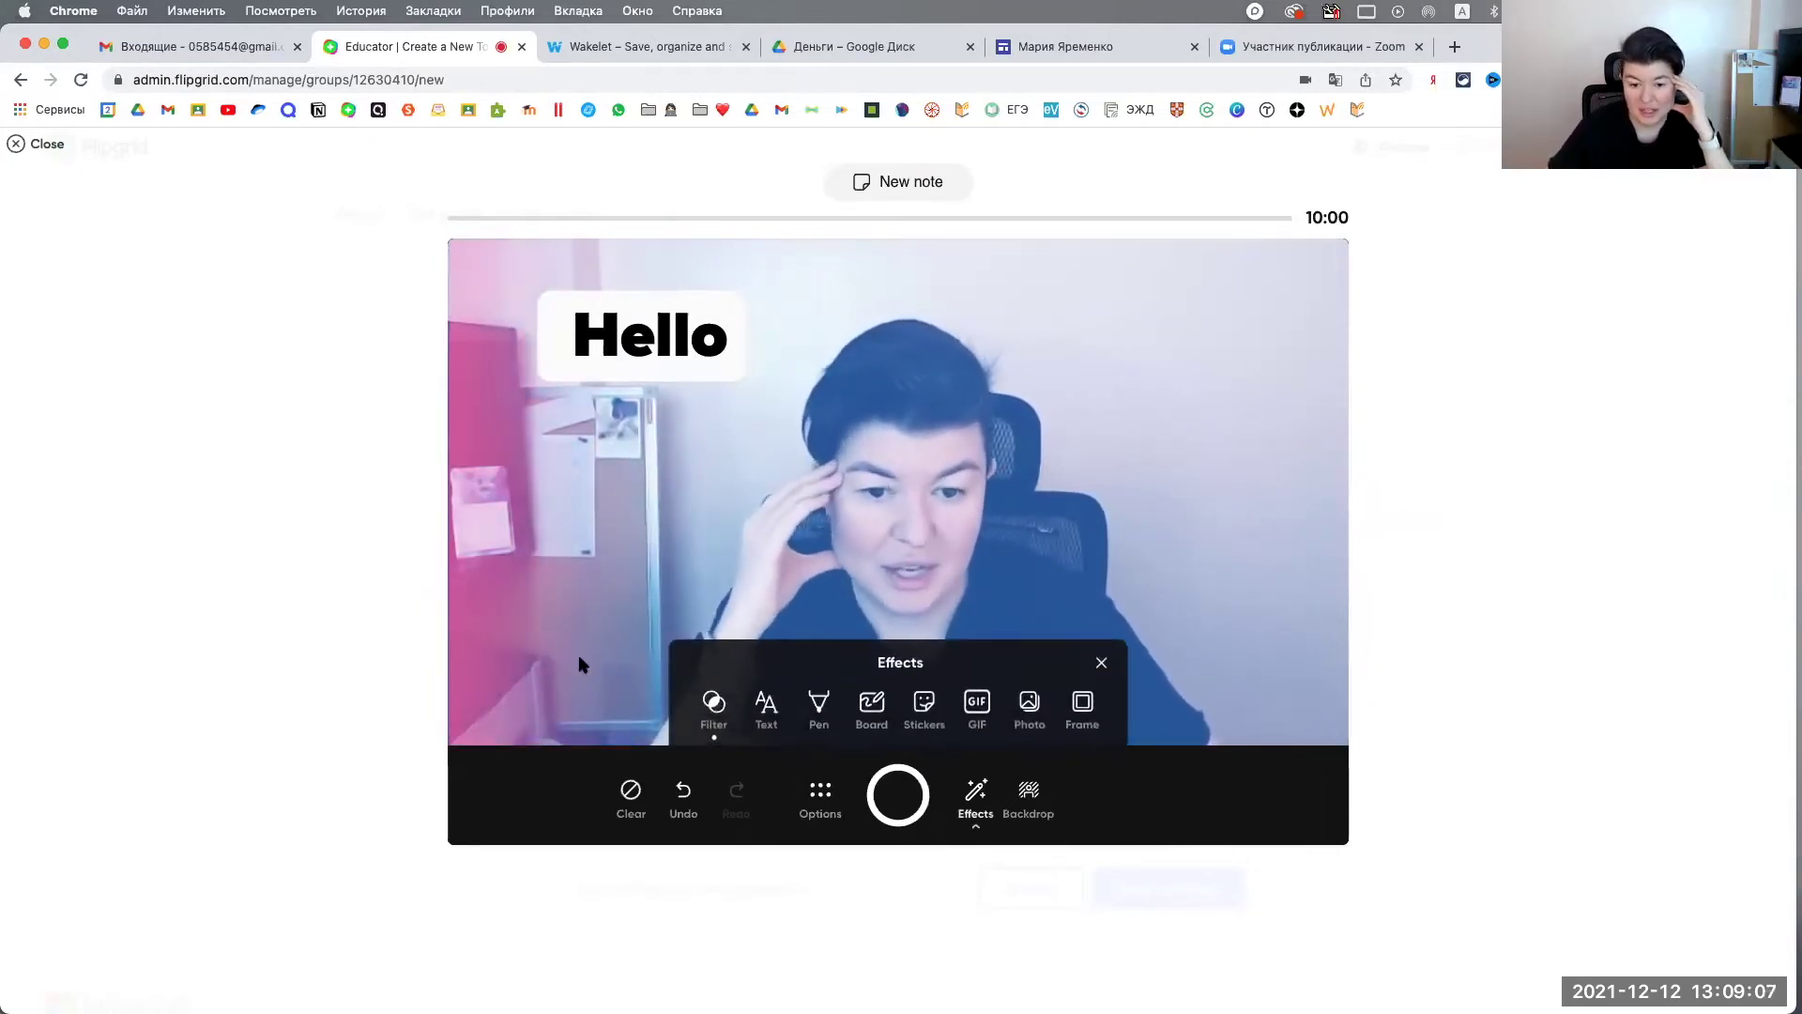
click(1185, 418)
mouse_move(1196, 421)
mouse_down()
mouse_move(1106, 470)
mouse_move(1229, 614)
mouse_up()
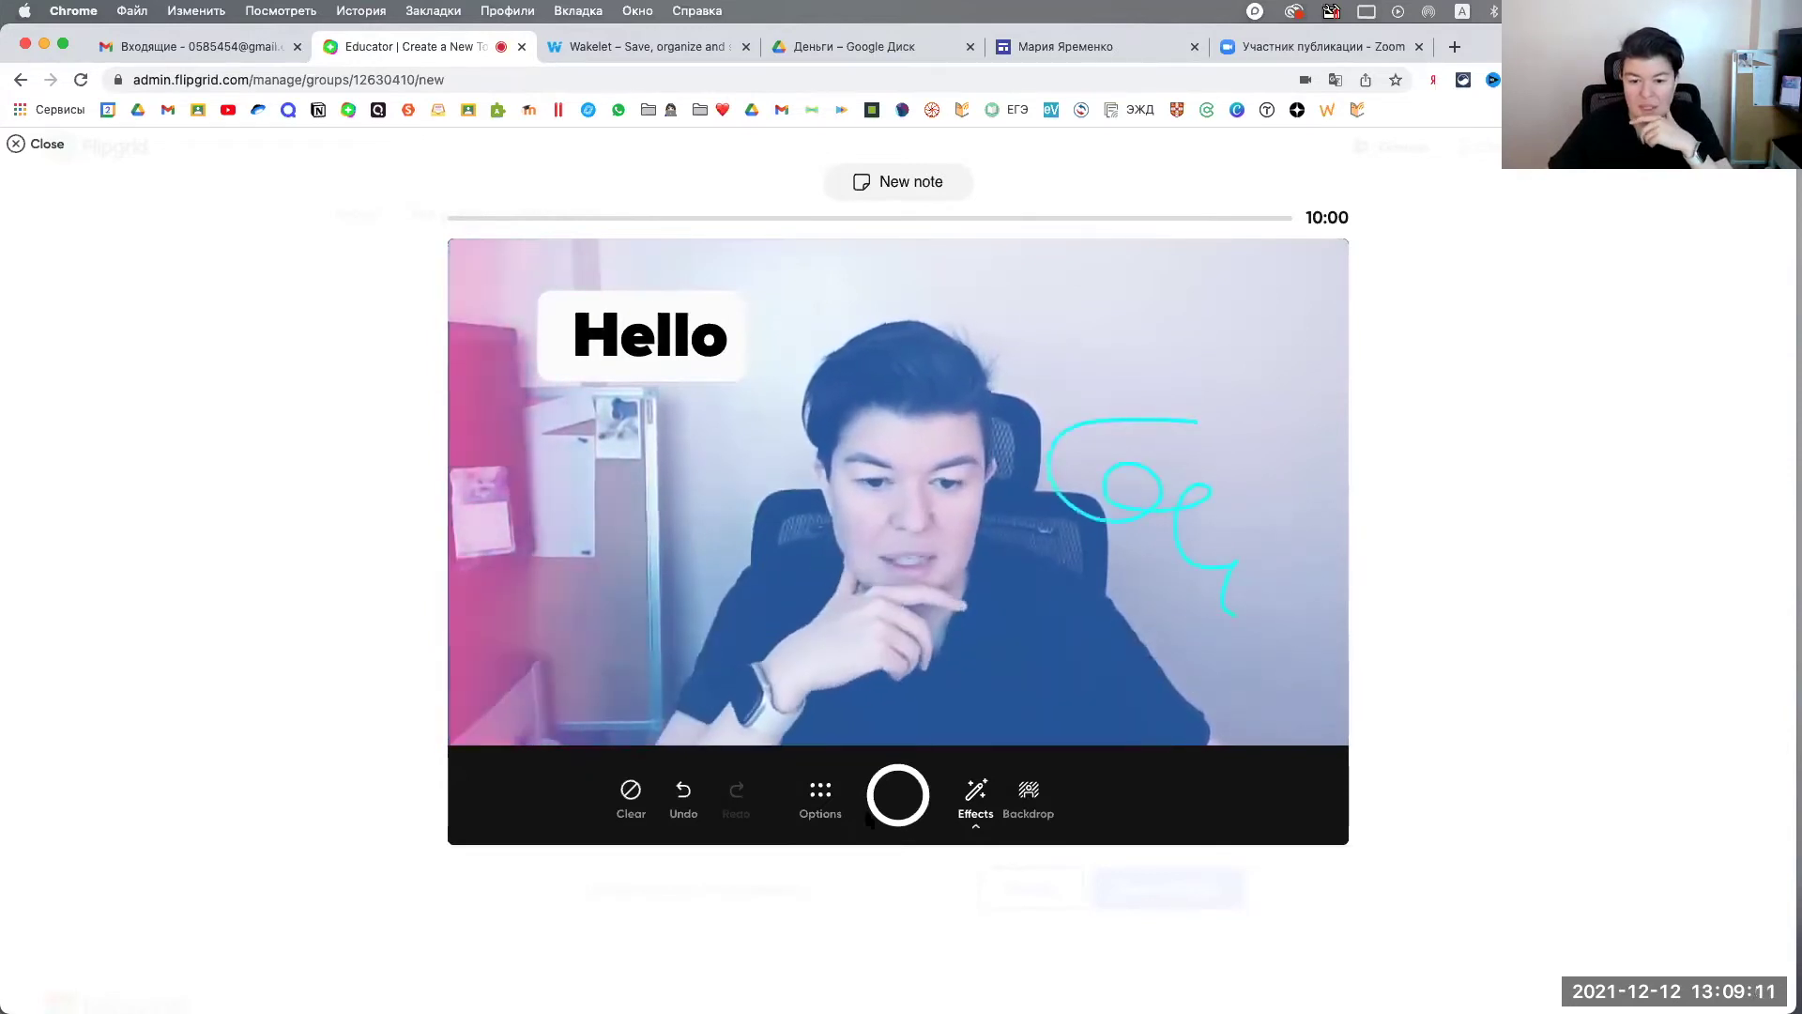
click(664, 636)
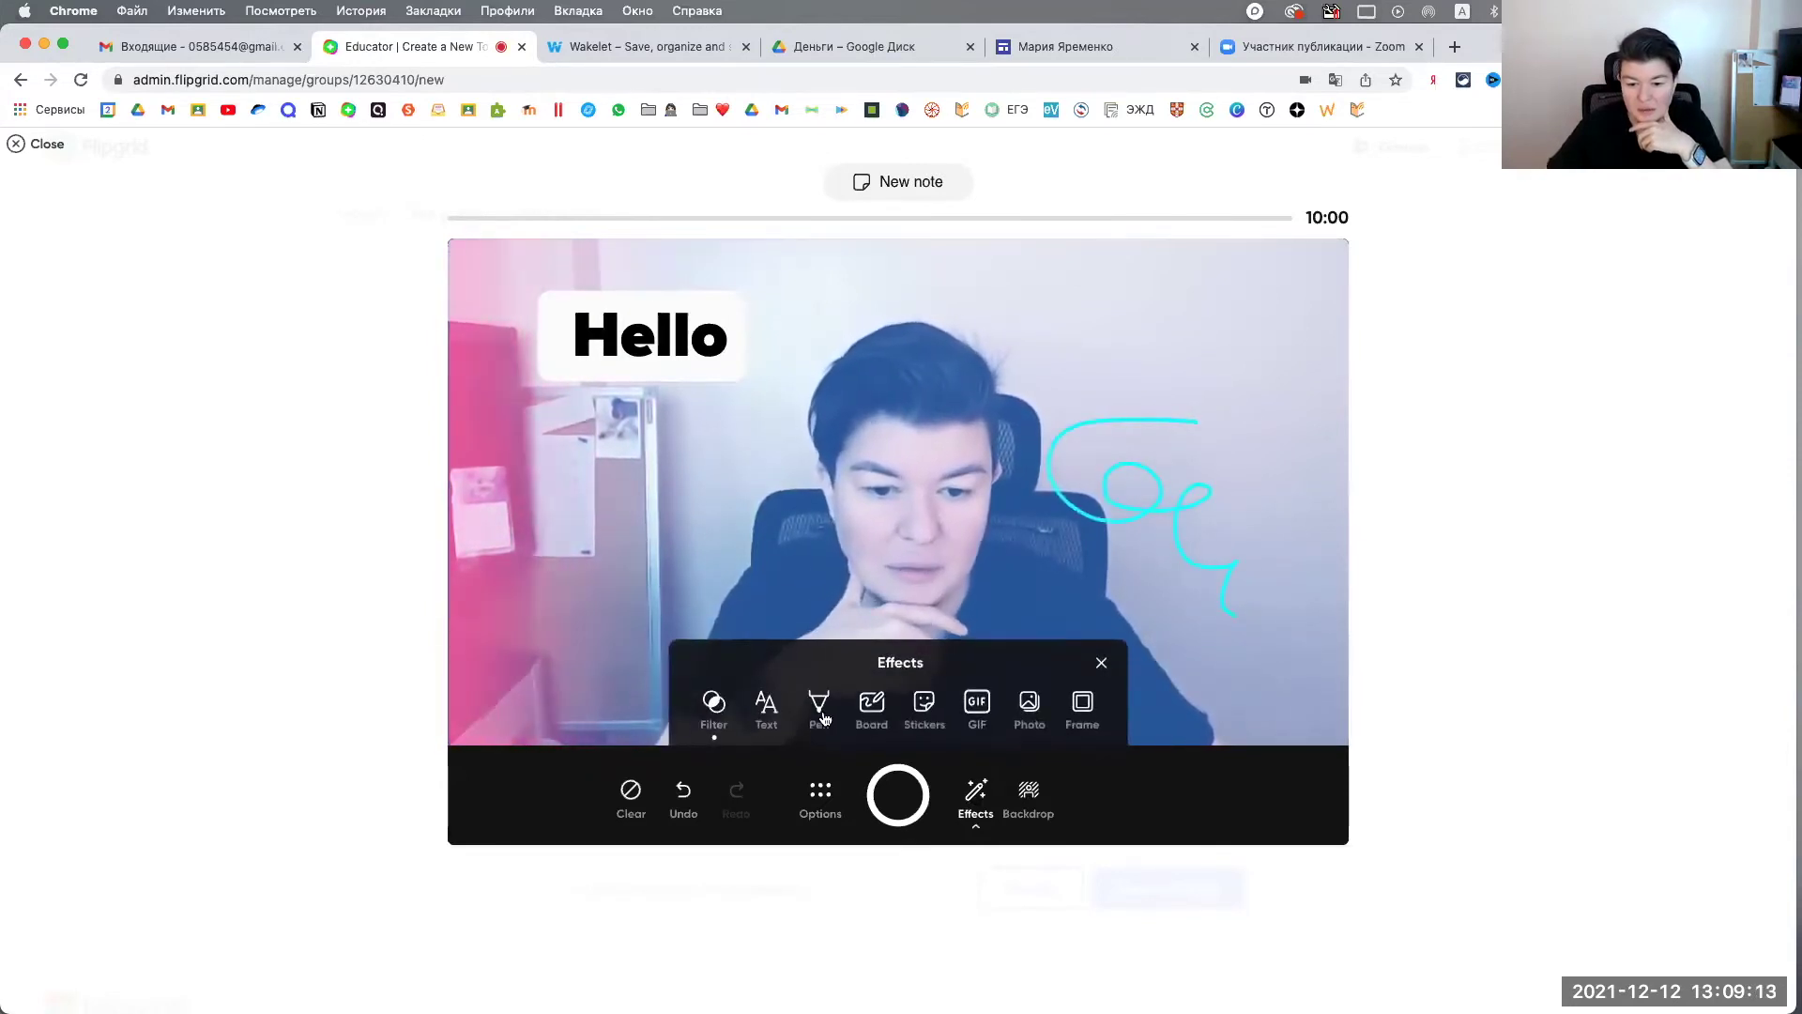
click(870, 706)
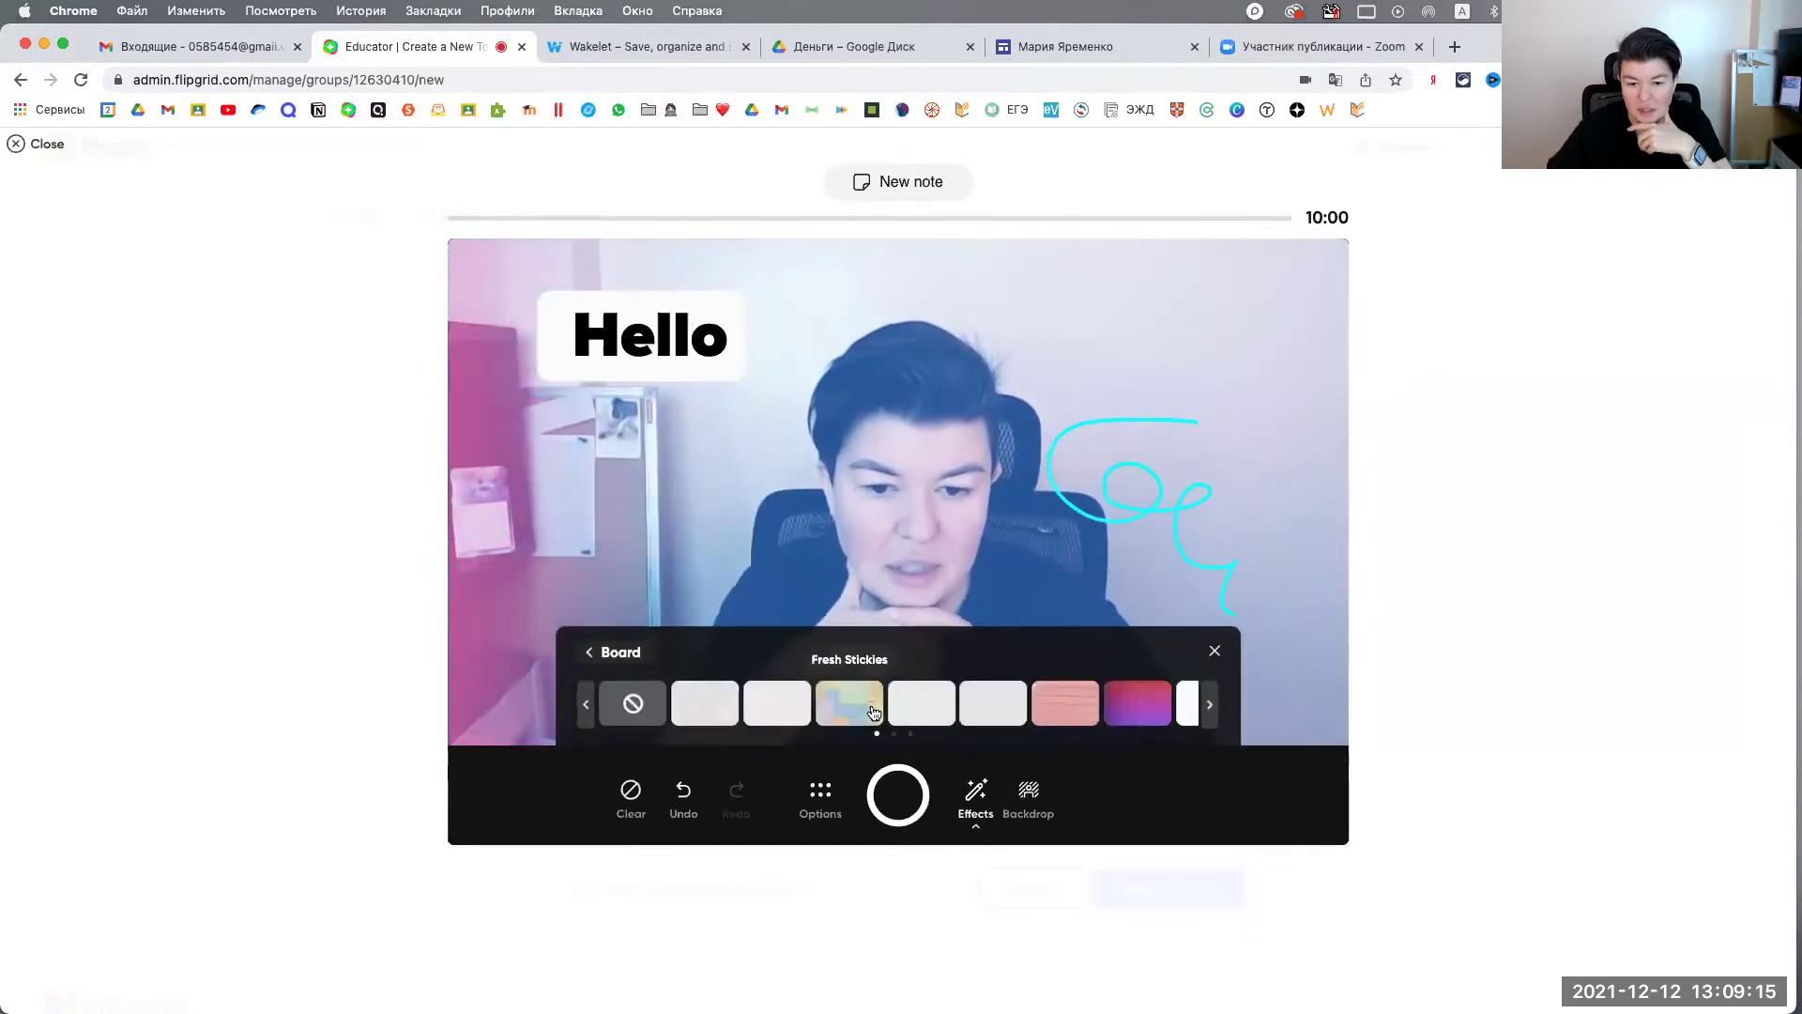
click(768, 703)
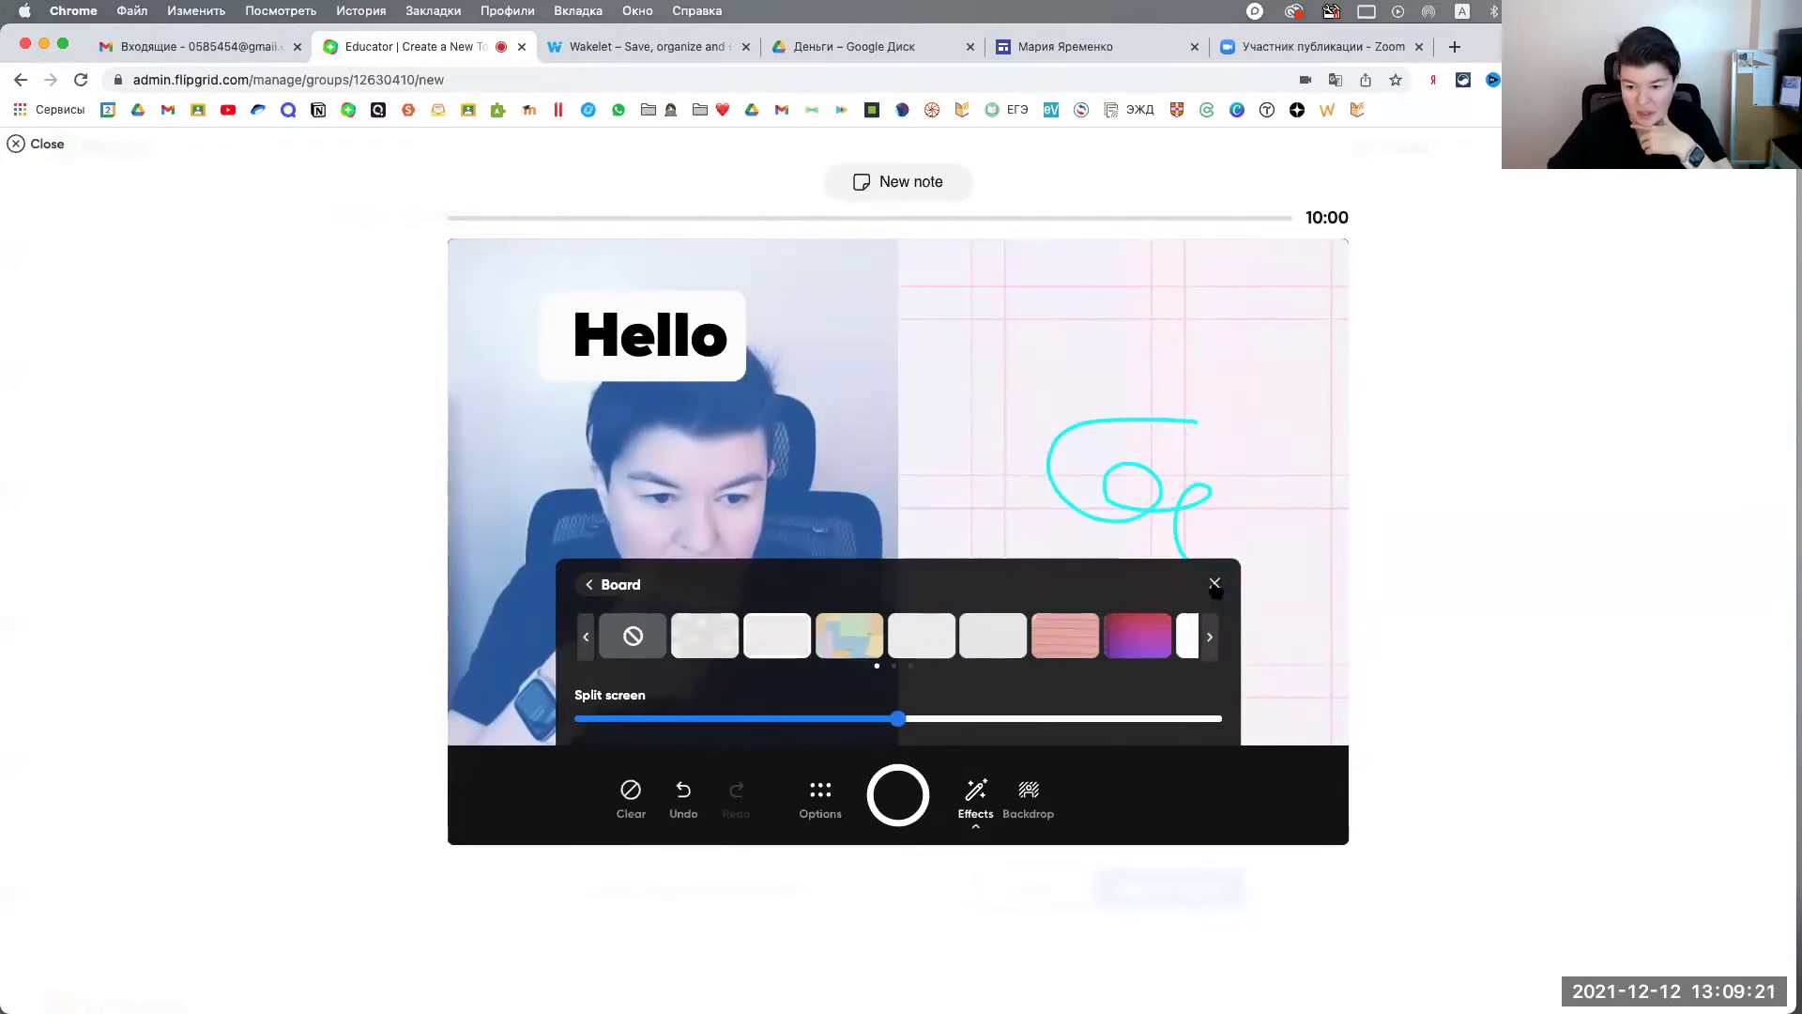
click(1214, 586)
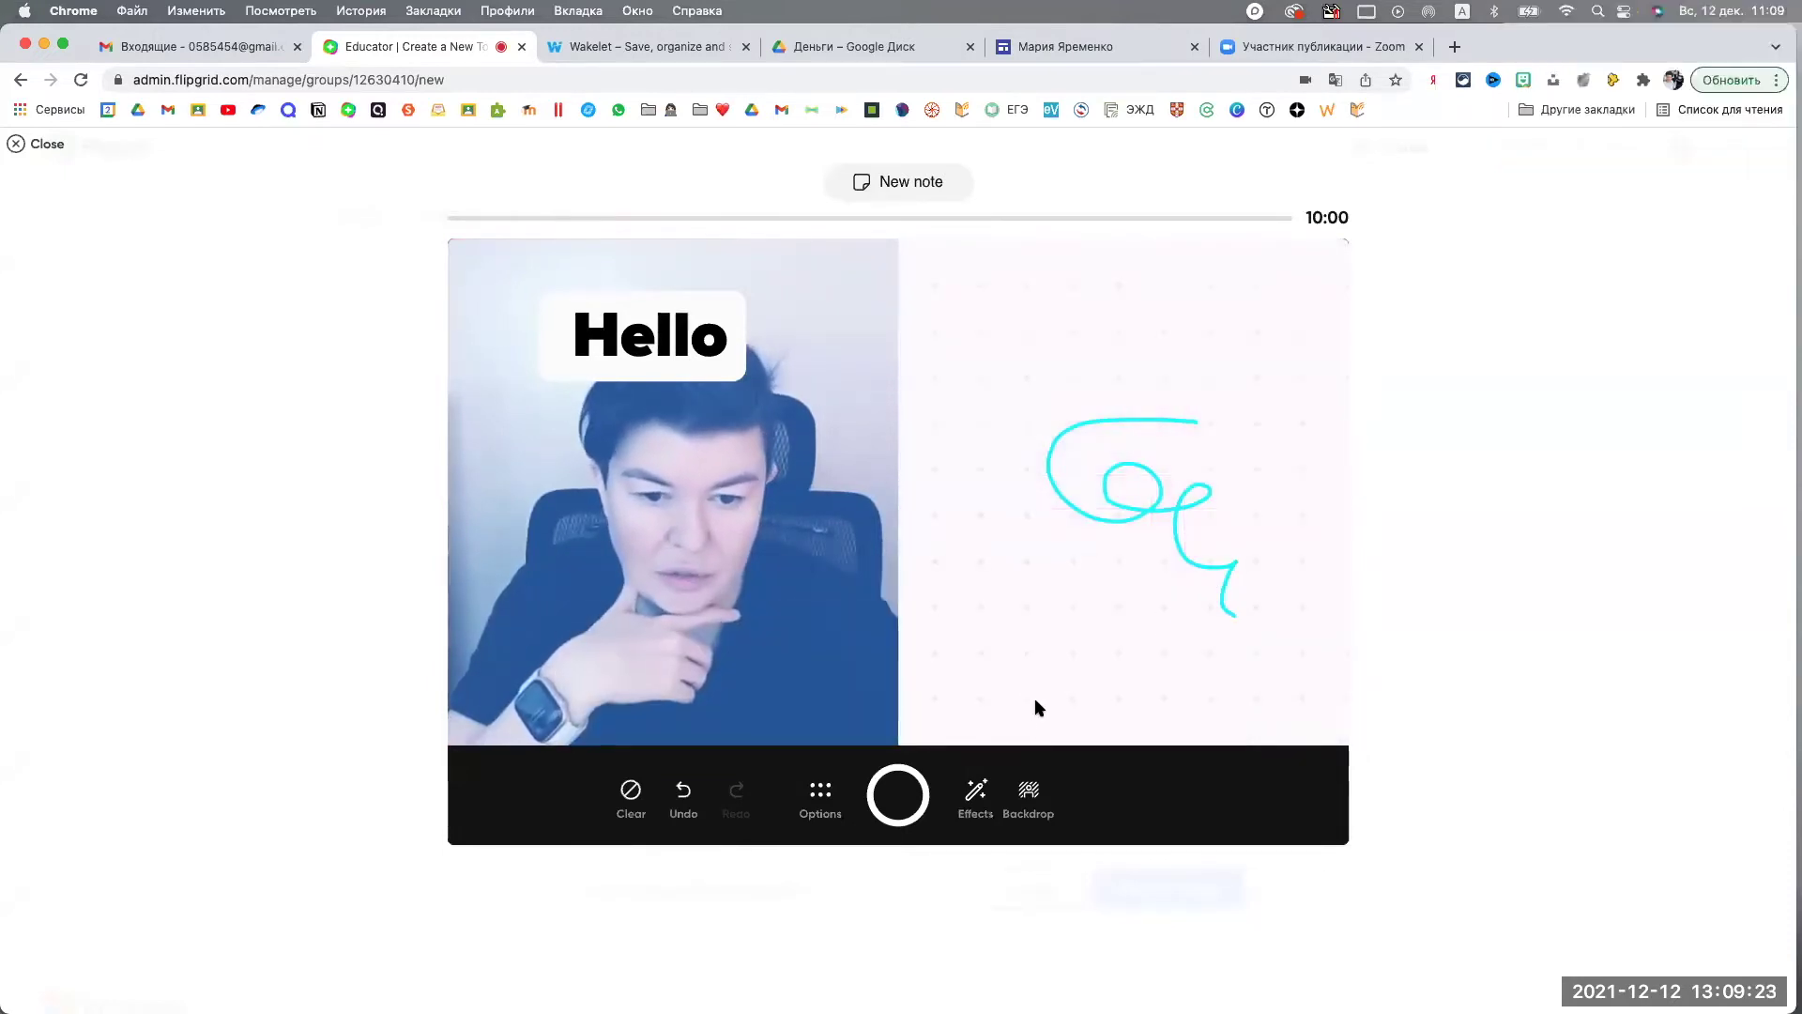
Step: Select the cyan scribble and delete it with the trash icon
click(976, 793)
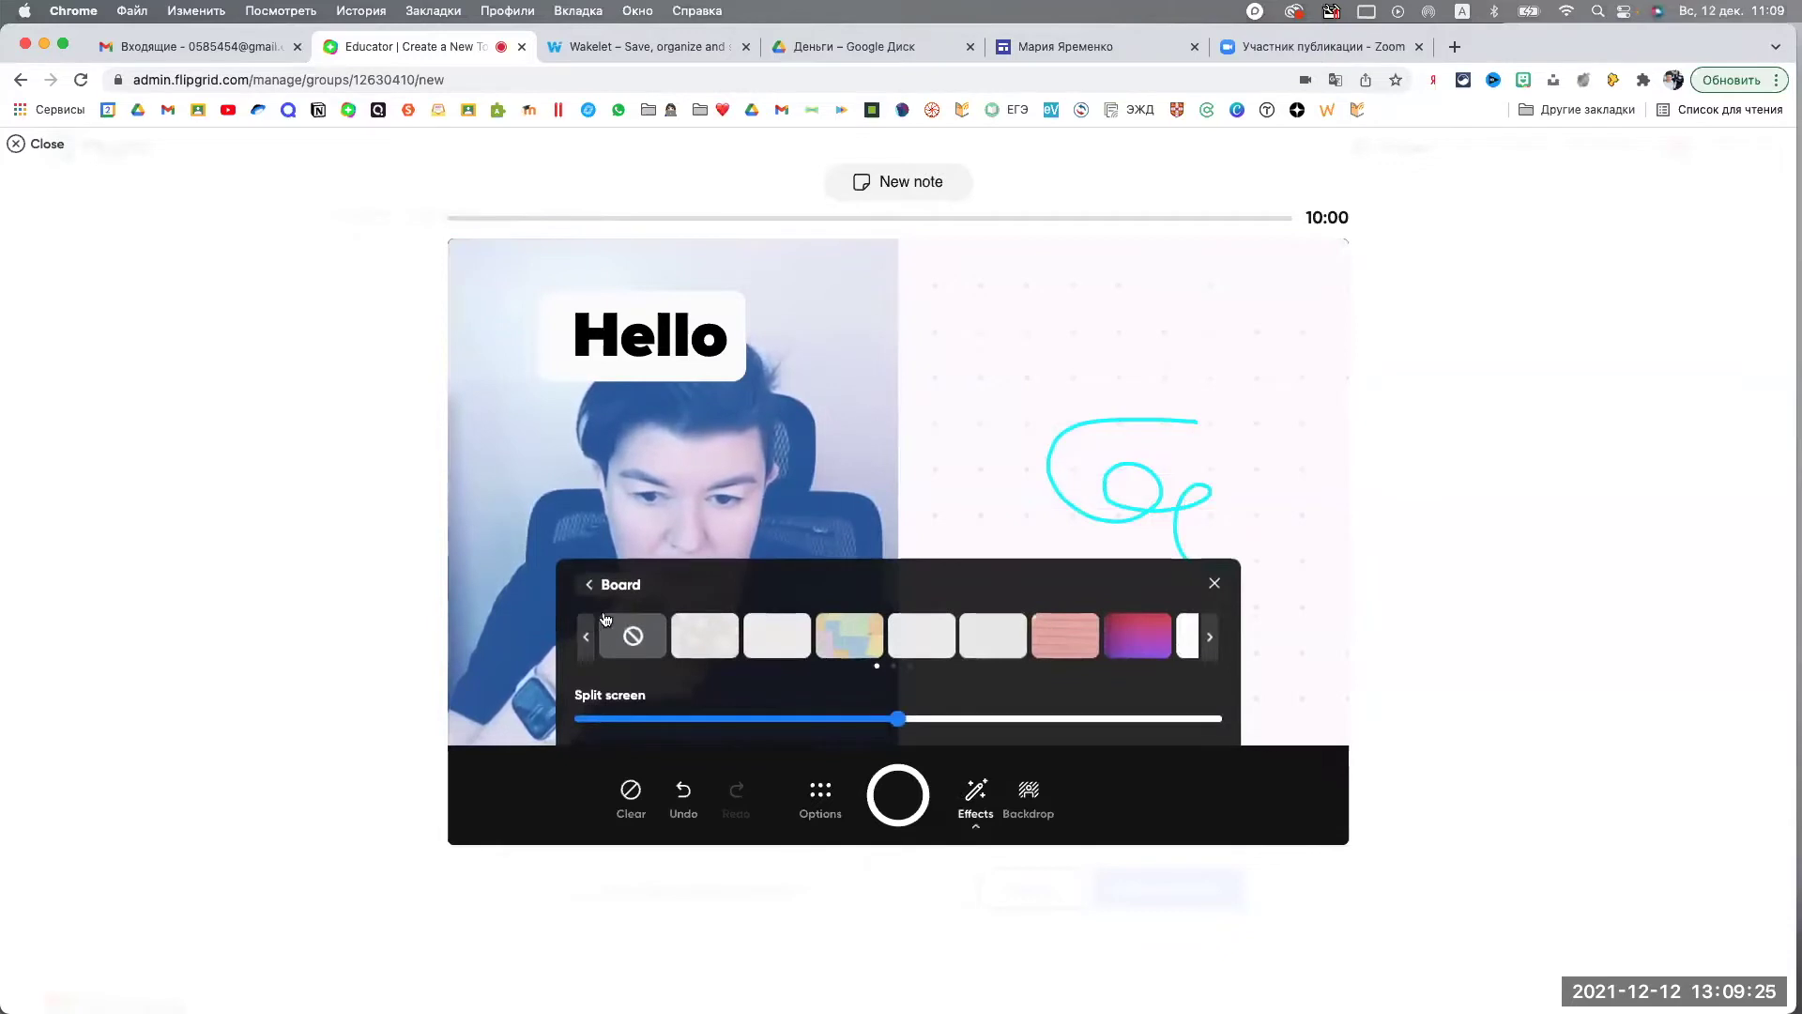
click(591, 586)
click(821, 708)
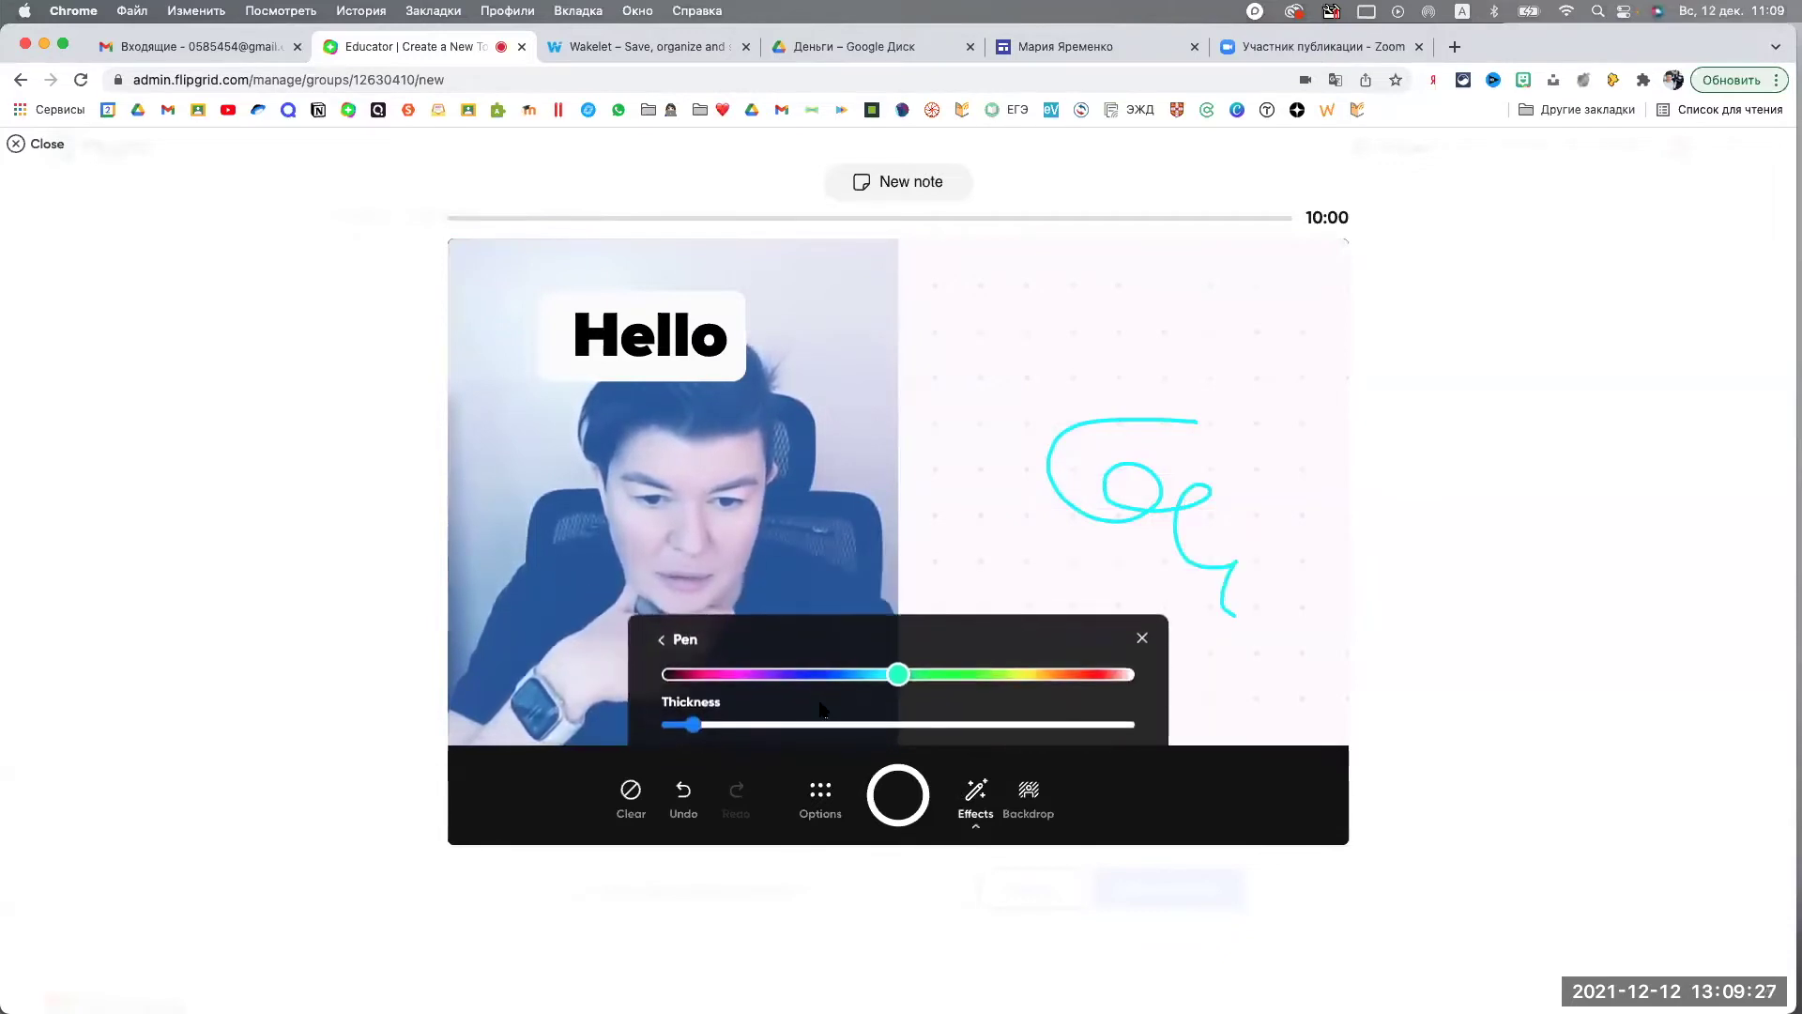
click(662, 638)
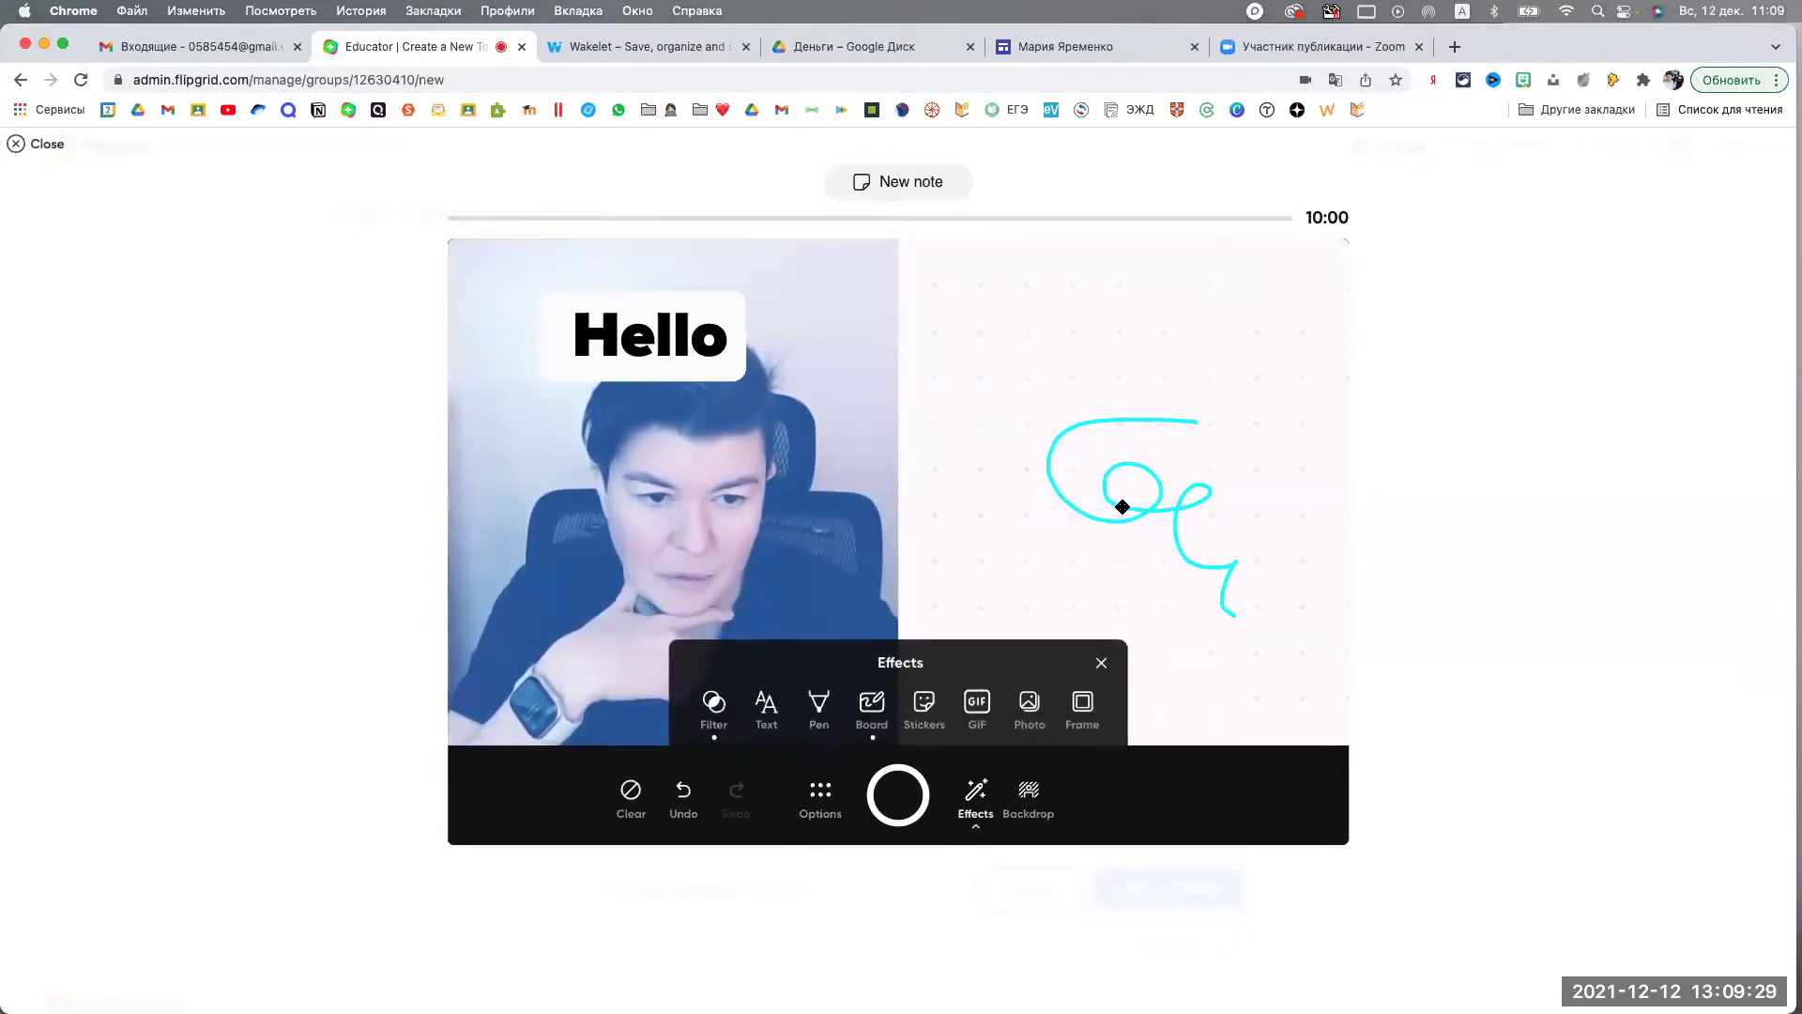
drag(1117, 503, 1002, 536)
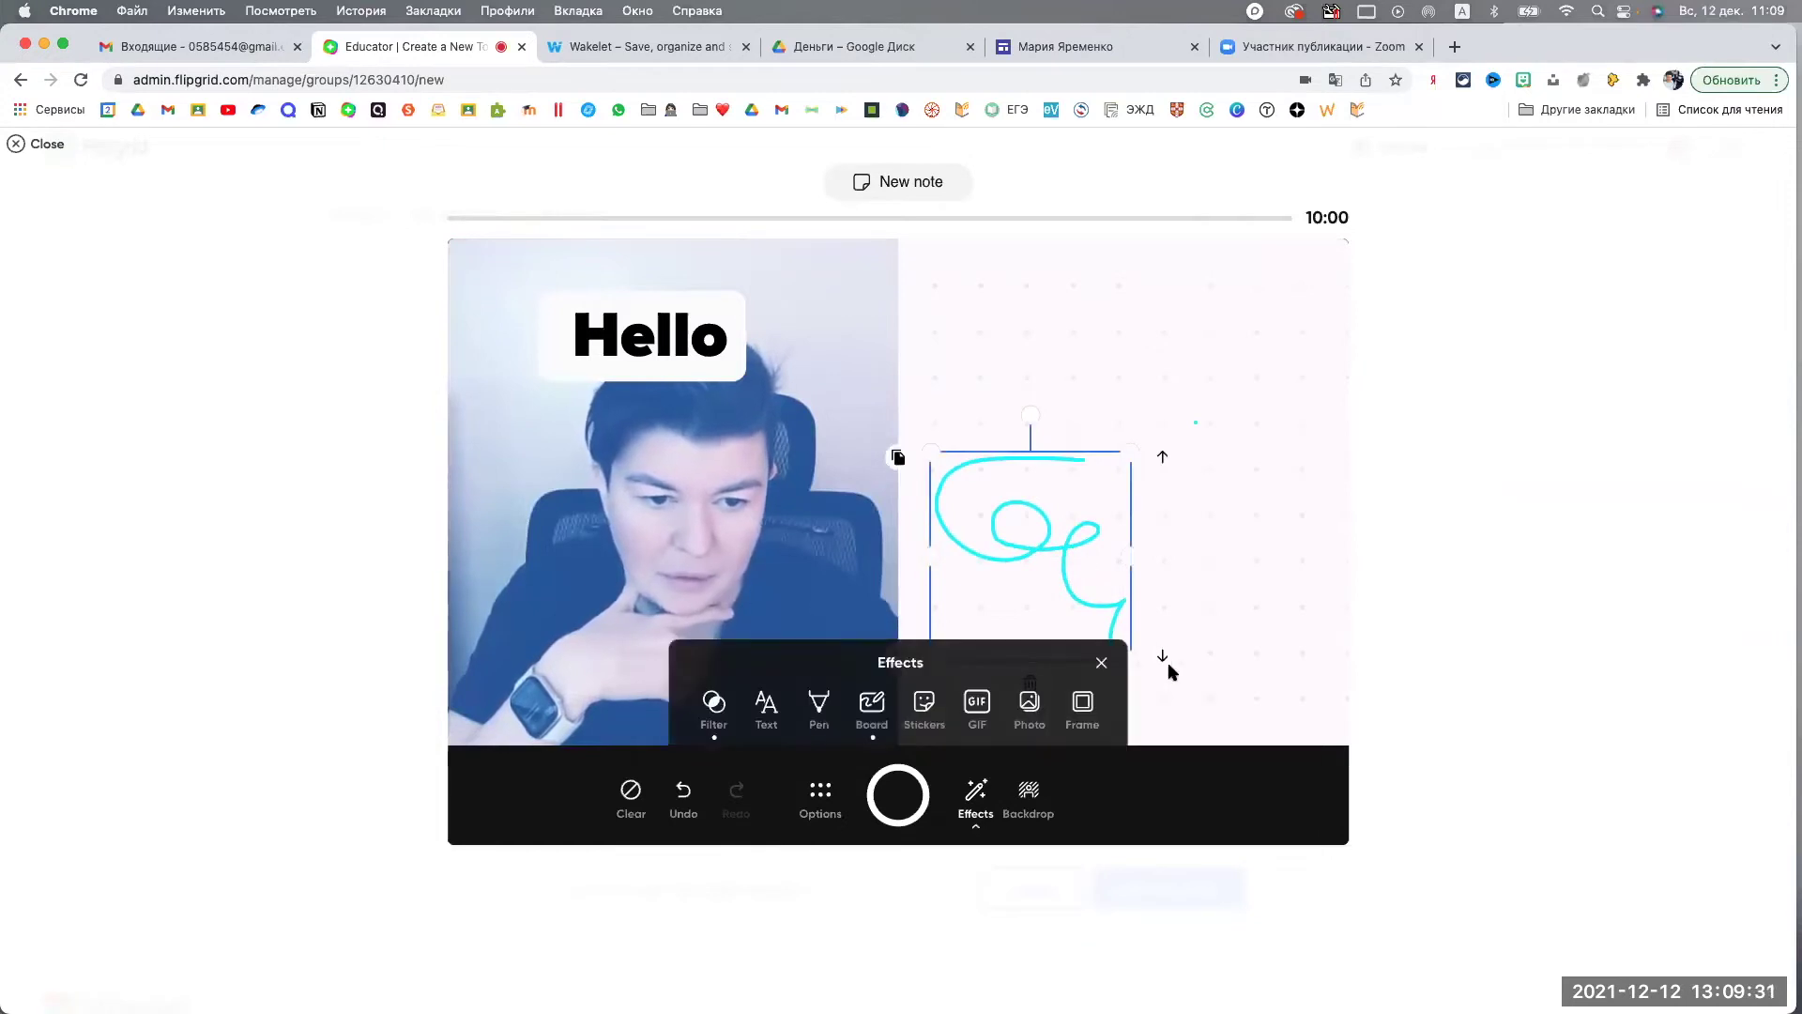
click(1101, 662)
click(1030, 684)
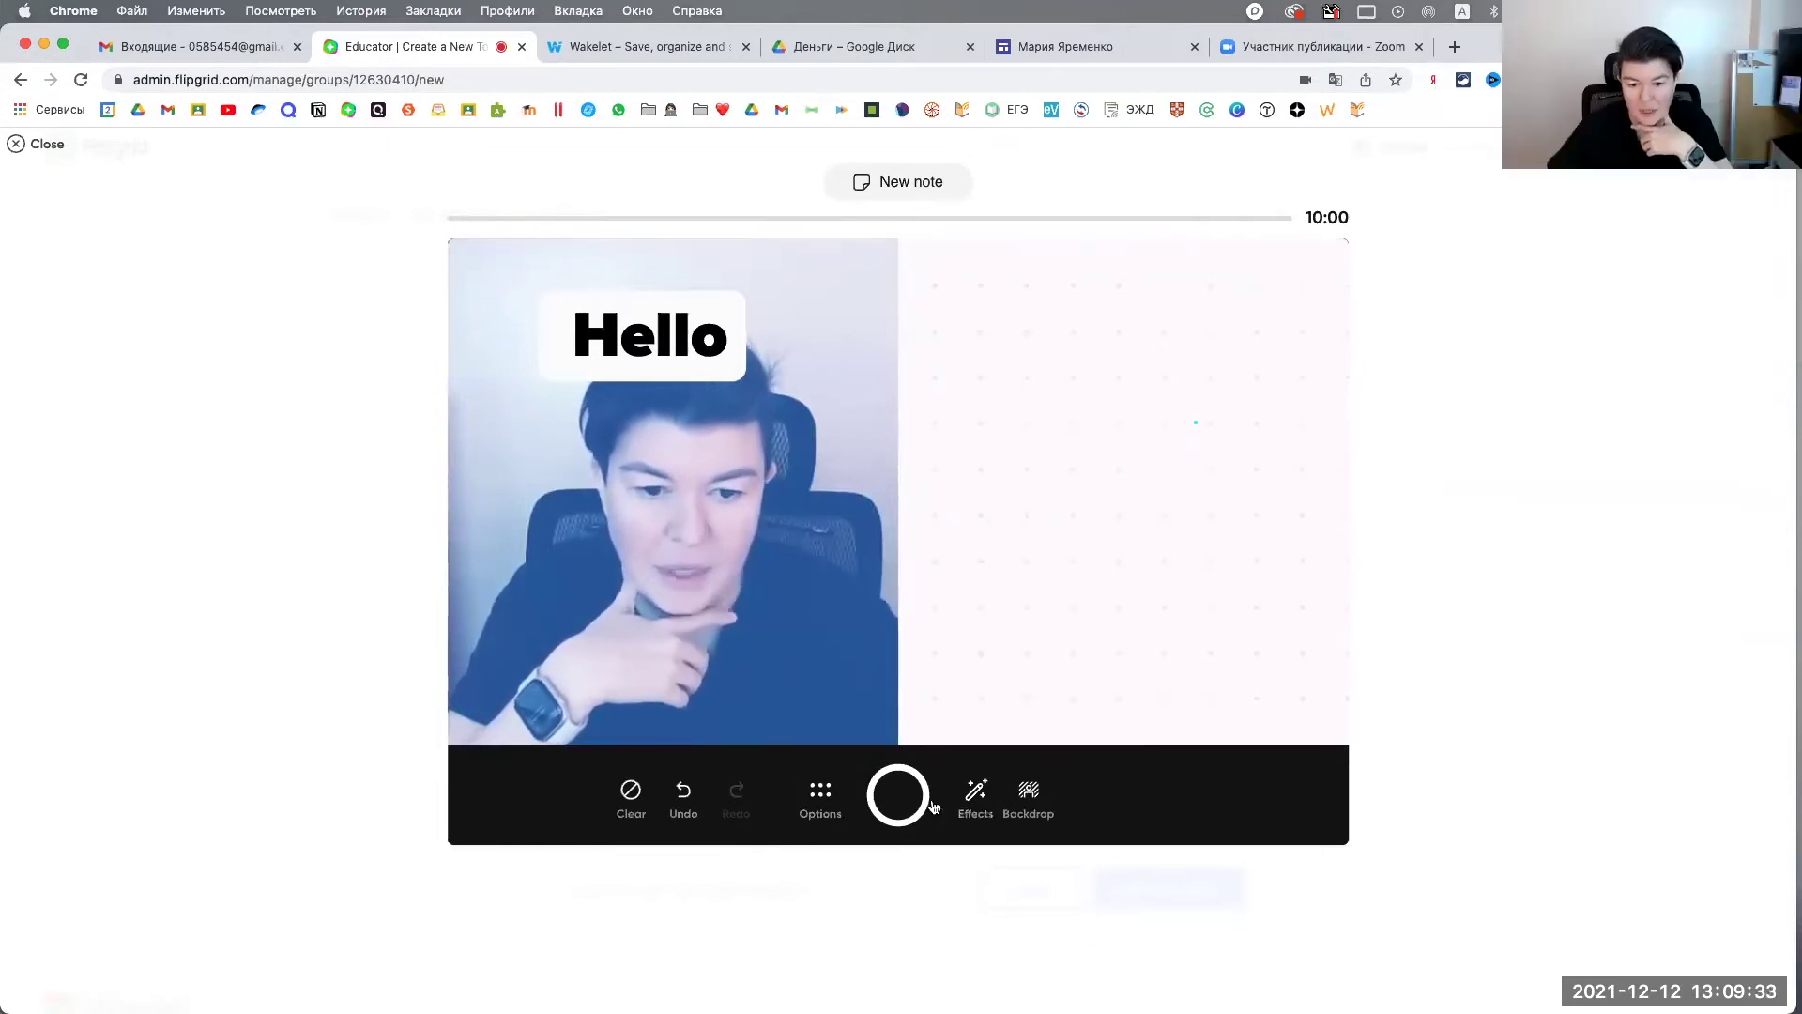
Step: Handwrite 2+2=4 on the whiteboard with the cyan pen
click(975, 793)
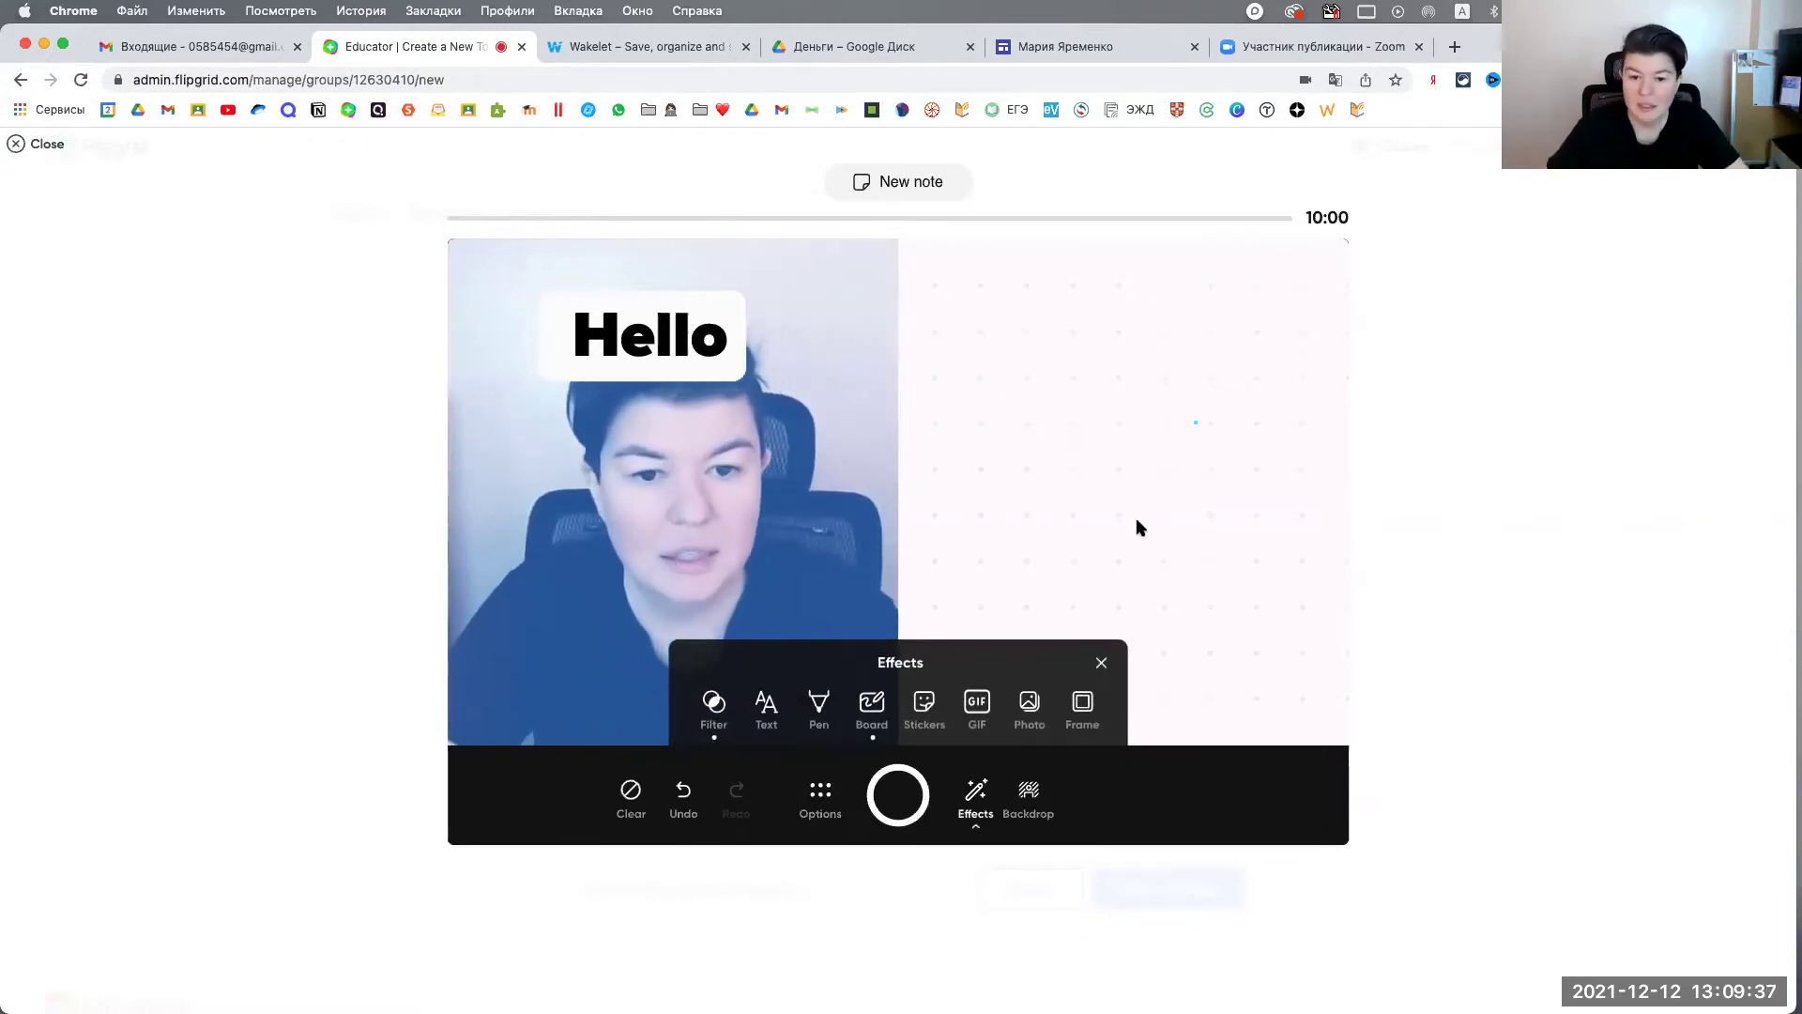
click(818, 706)
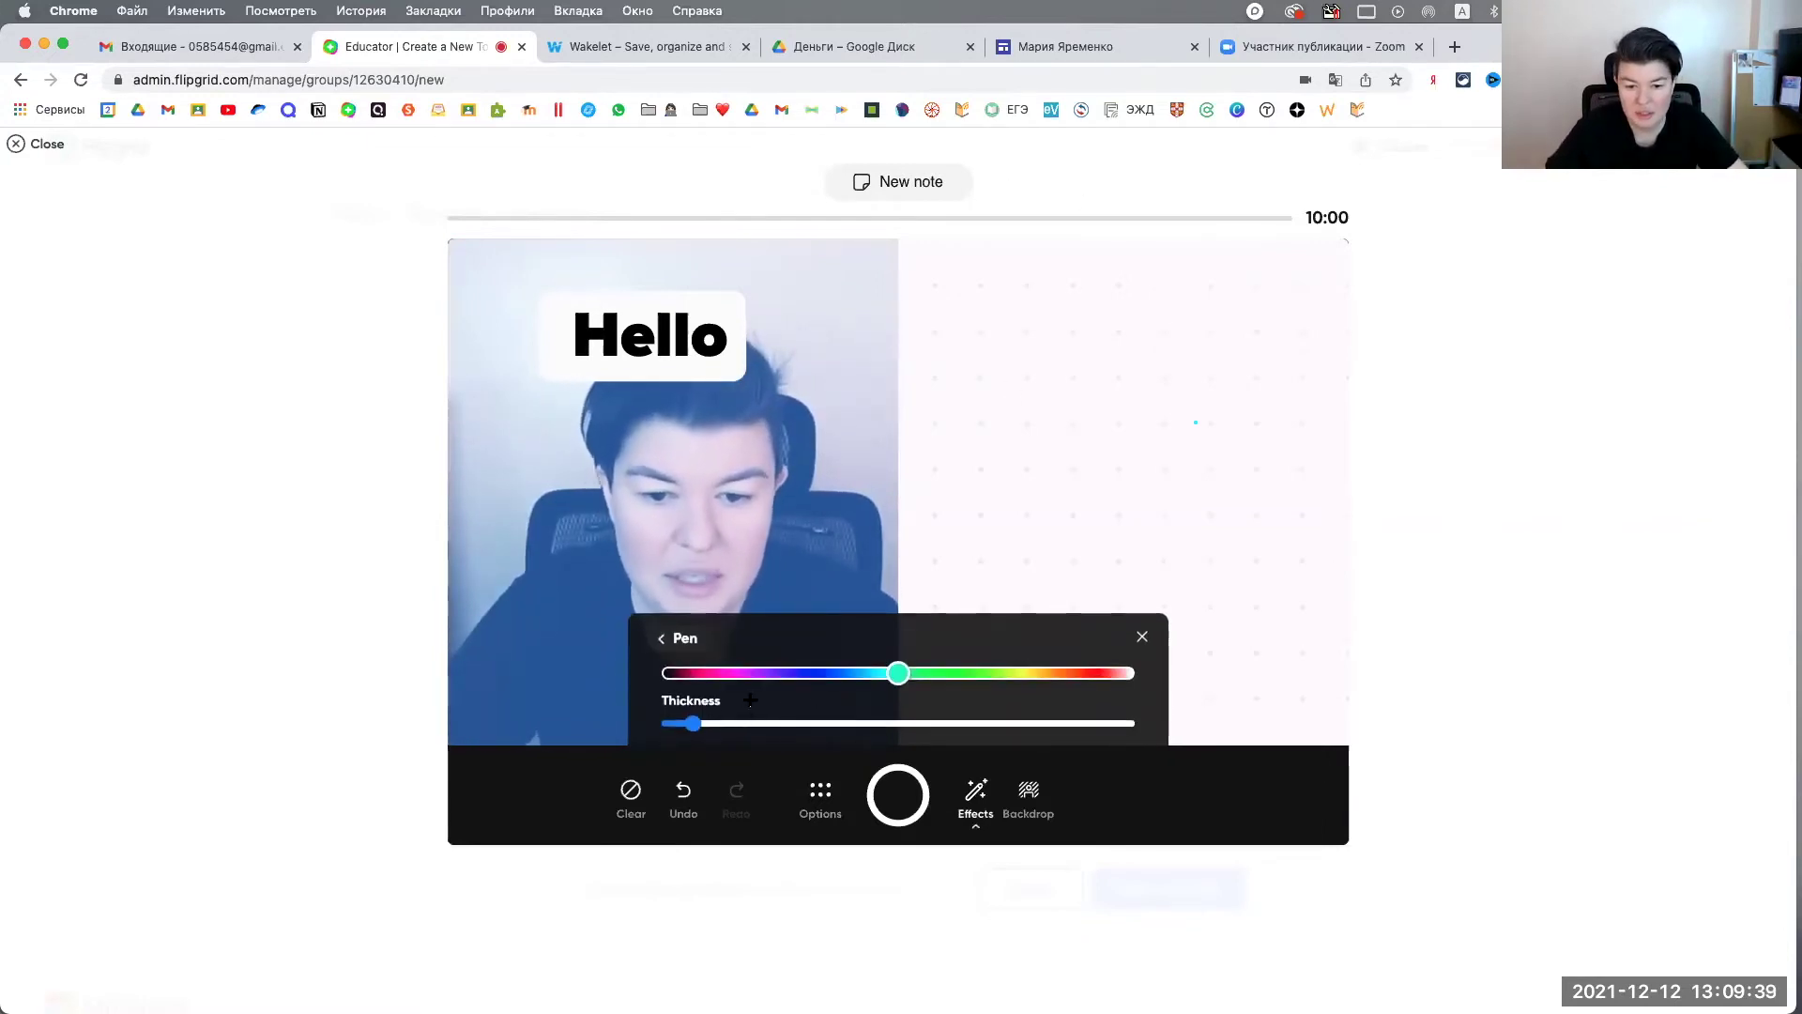
click(958, 334)
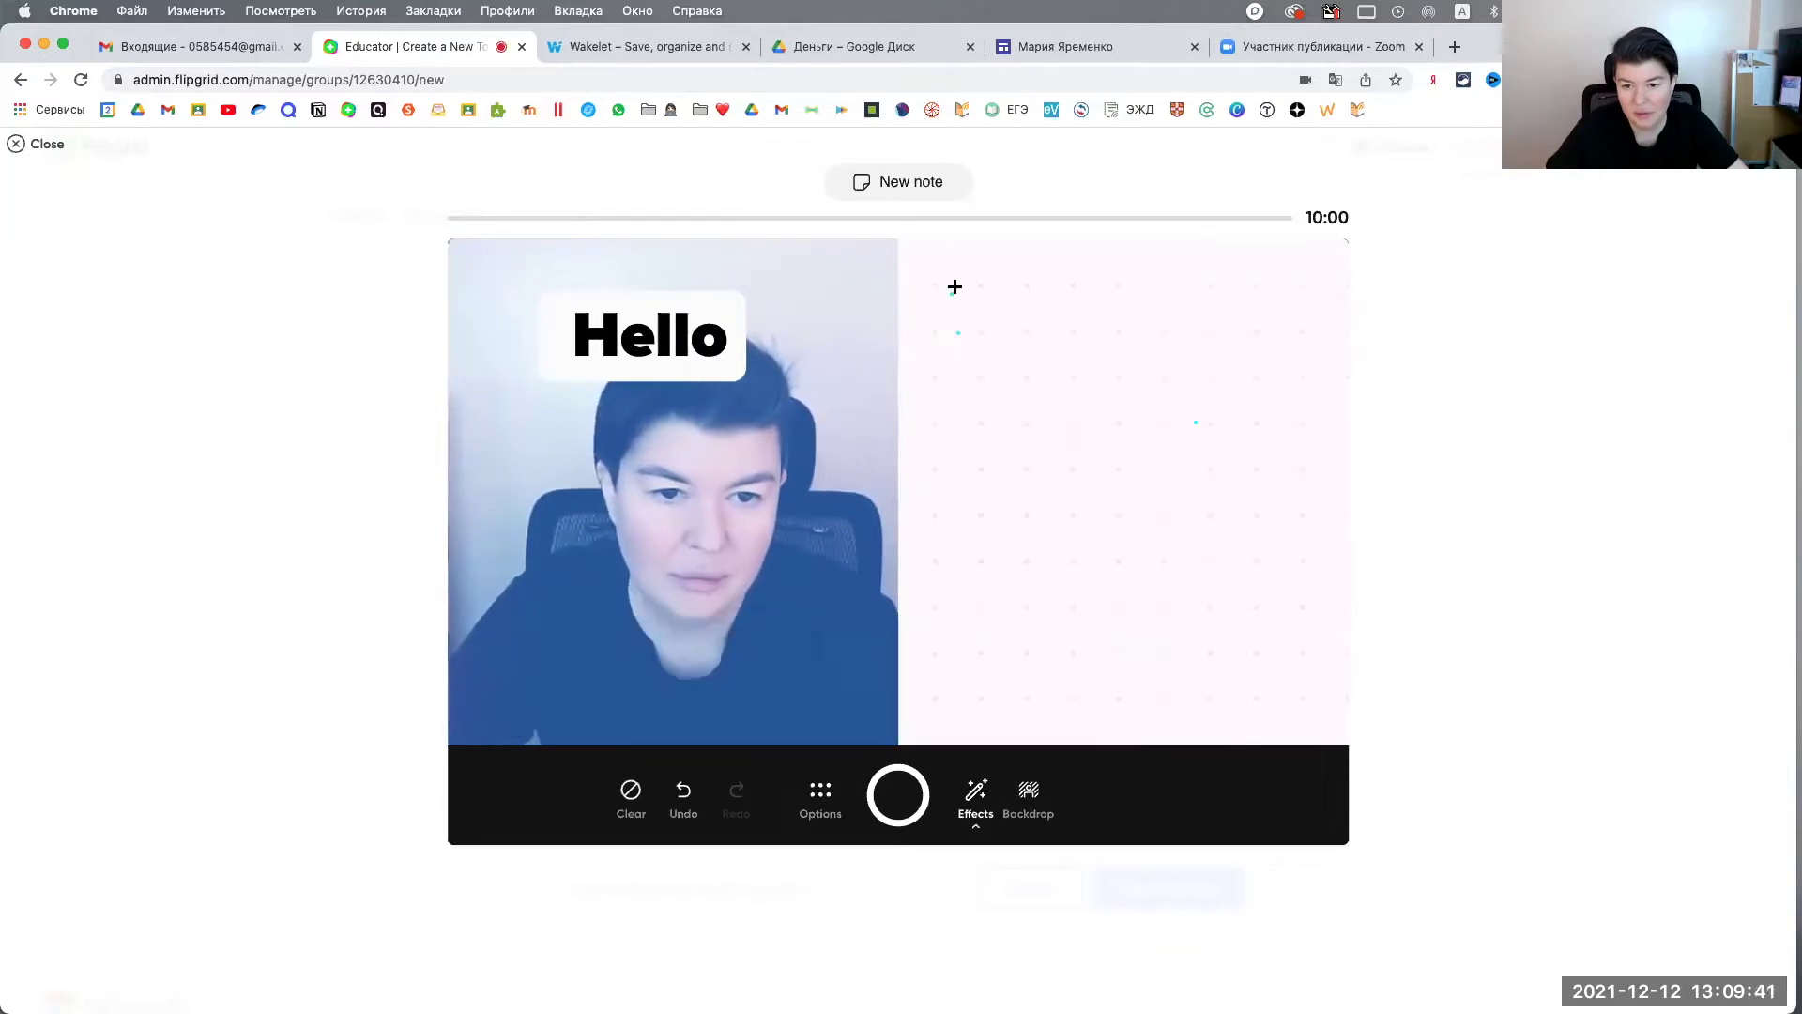
mouse_move(954, 286)
mouse_down()
mouse_move(940, 334)
mouse_move(971, 345)
mouse_up()
mouse_move(981, 326)
mouse_down()
mouse_move(1063, 344)
mouse_move(1102, 308)
mouse_up()
mouse_move(1072, 325)
mouse_down()
mouse_move(1139, 328)
mouse_move(1129, 355)
mouse_up()
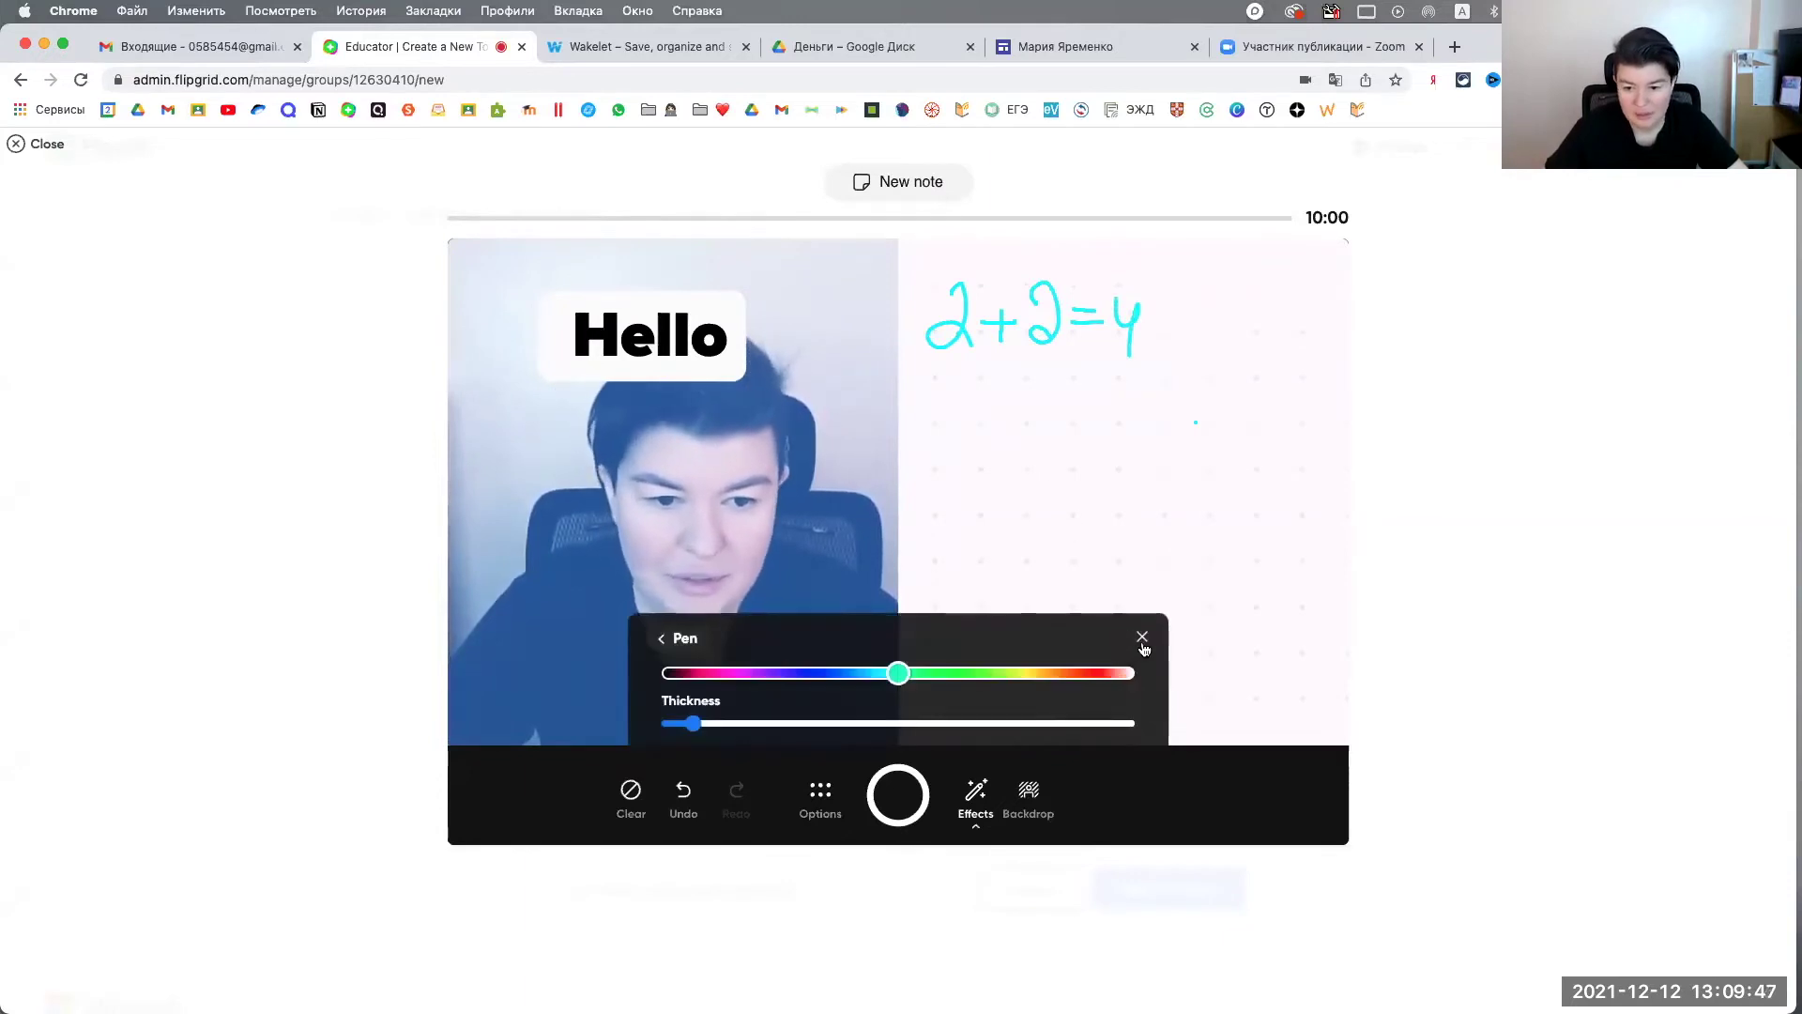
click(1142, 638)
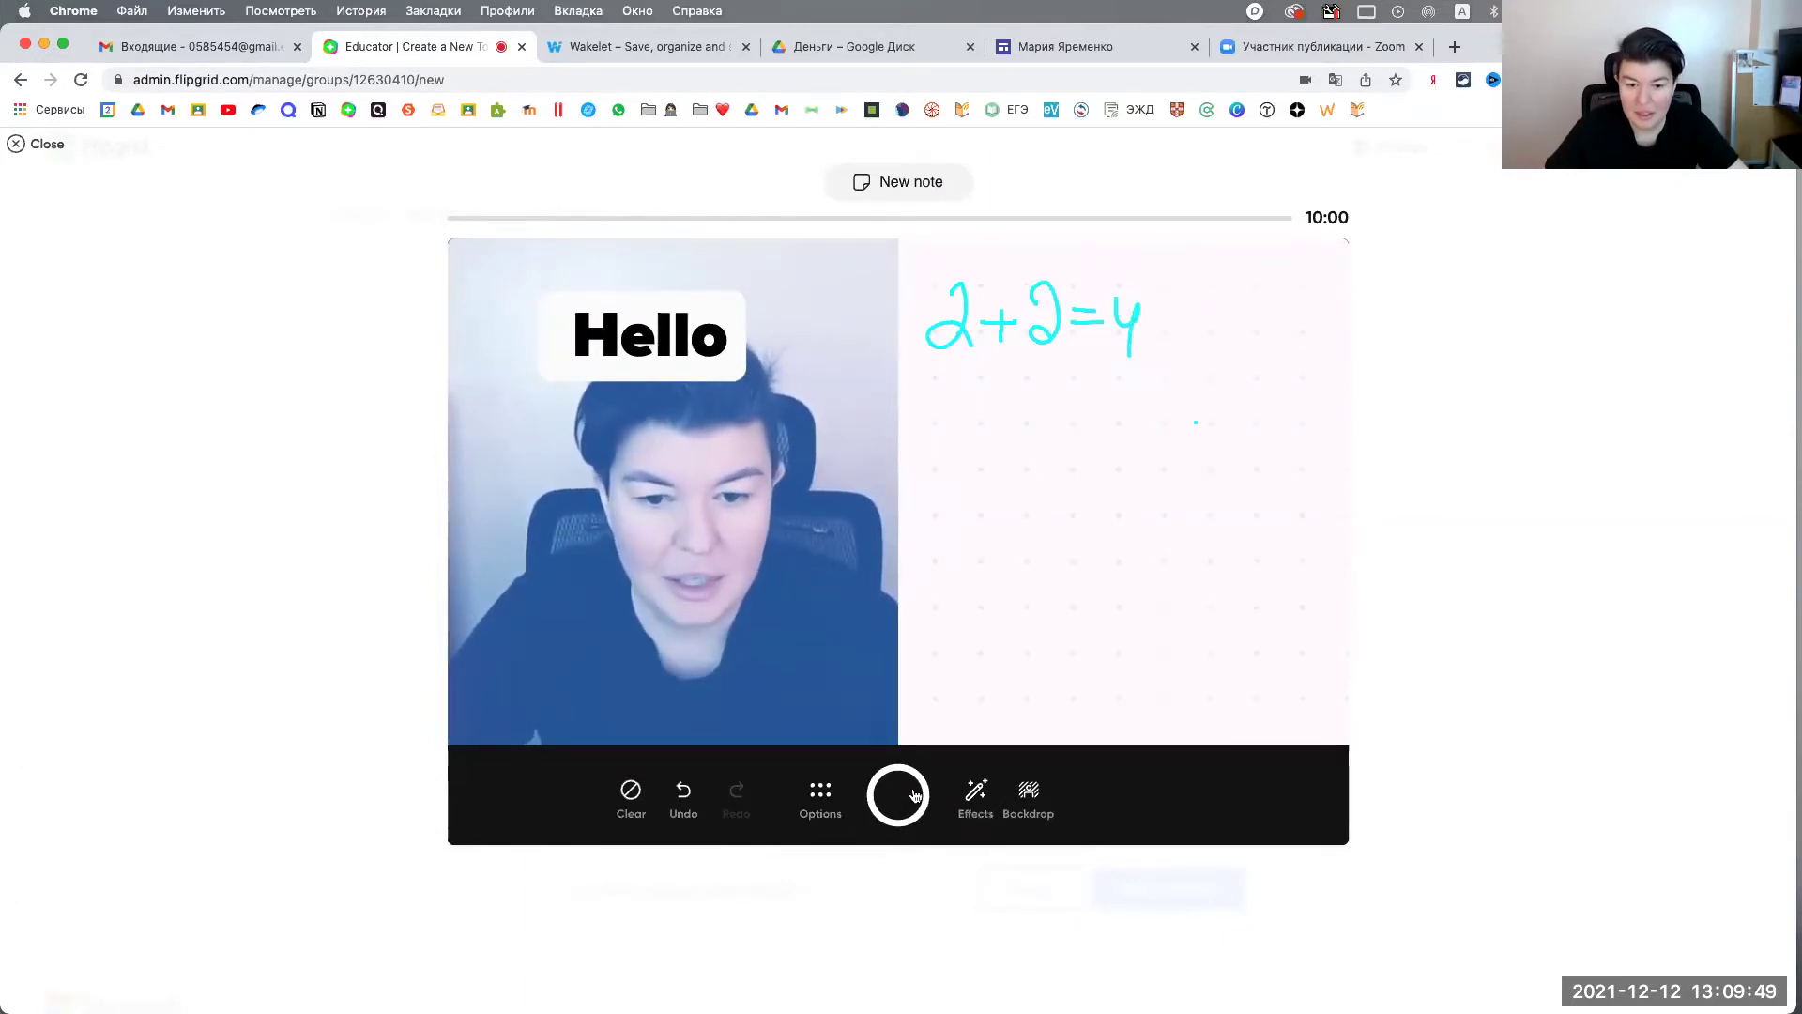
click(976, 793)
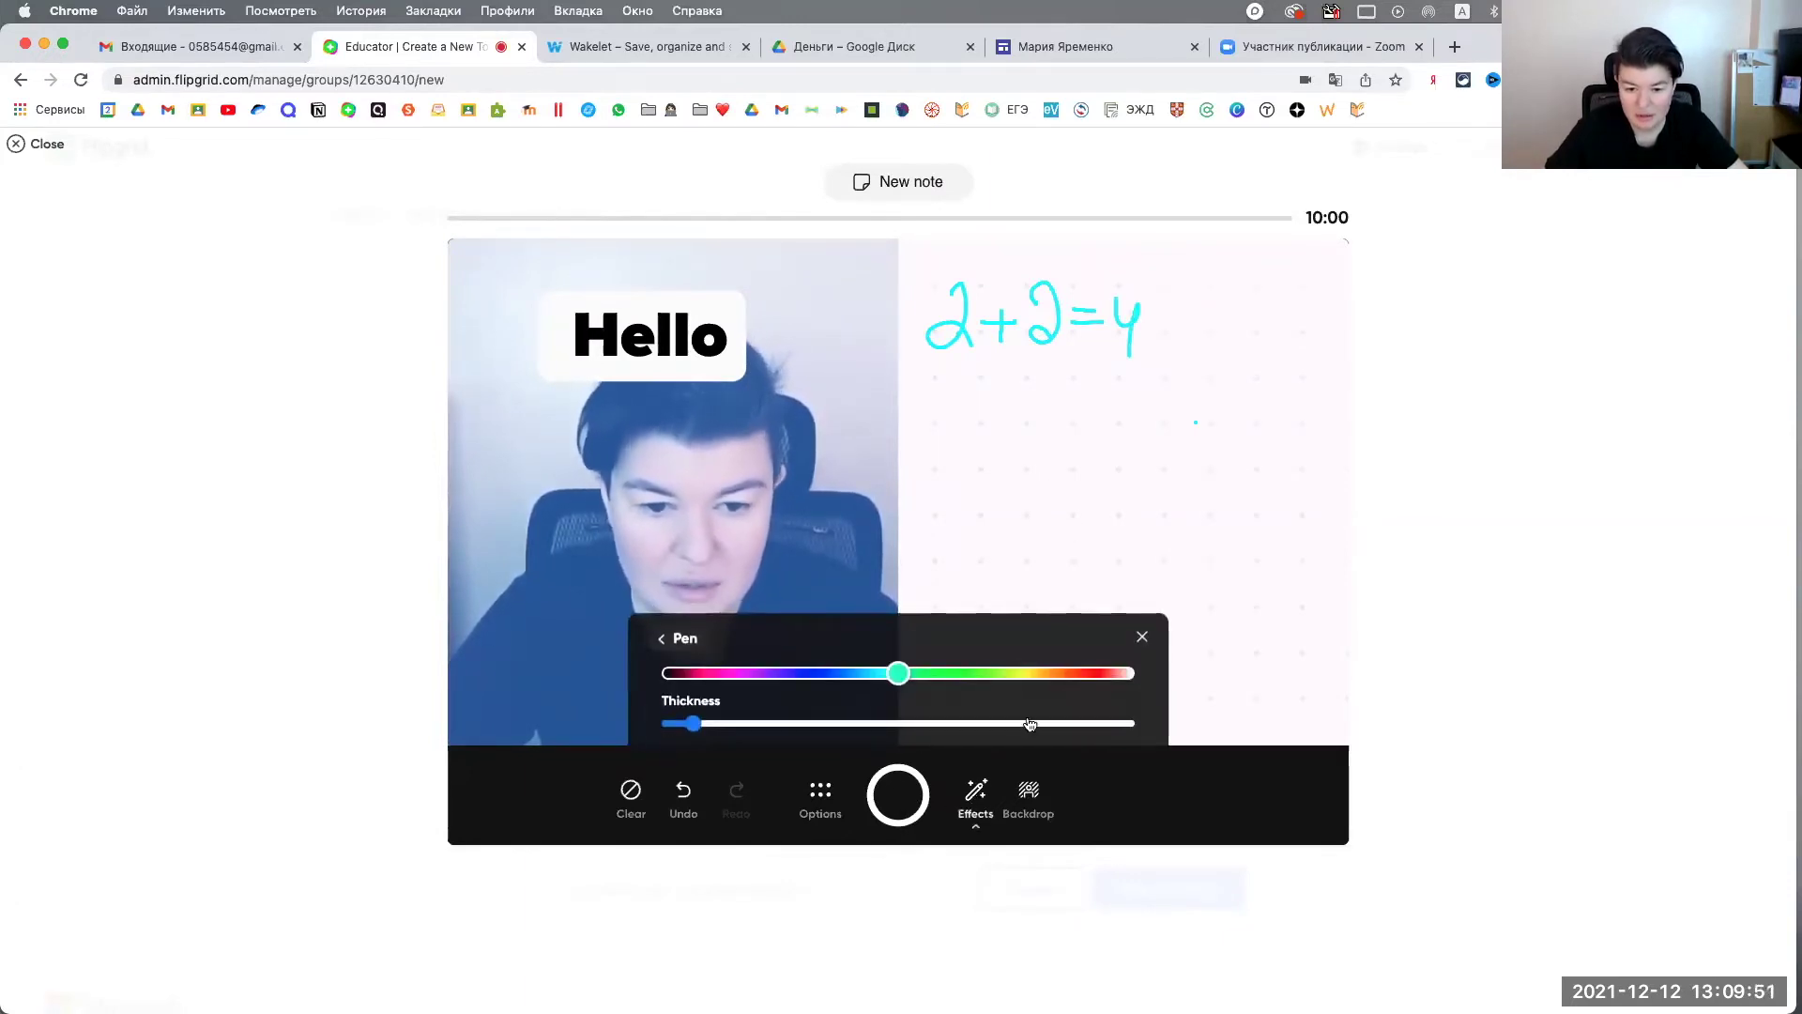
click(663, 638)
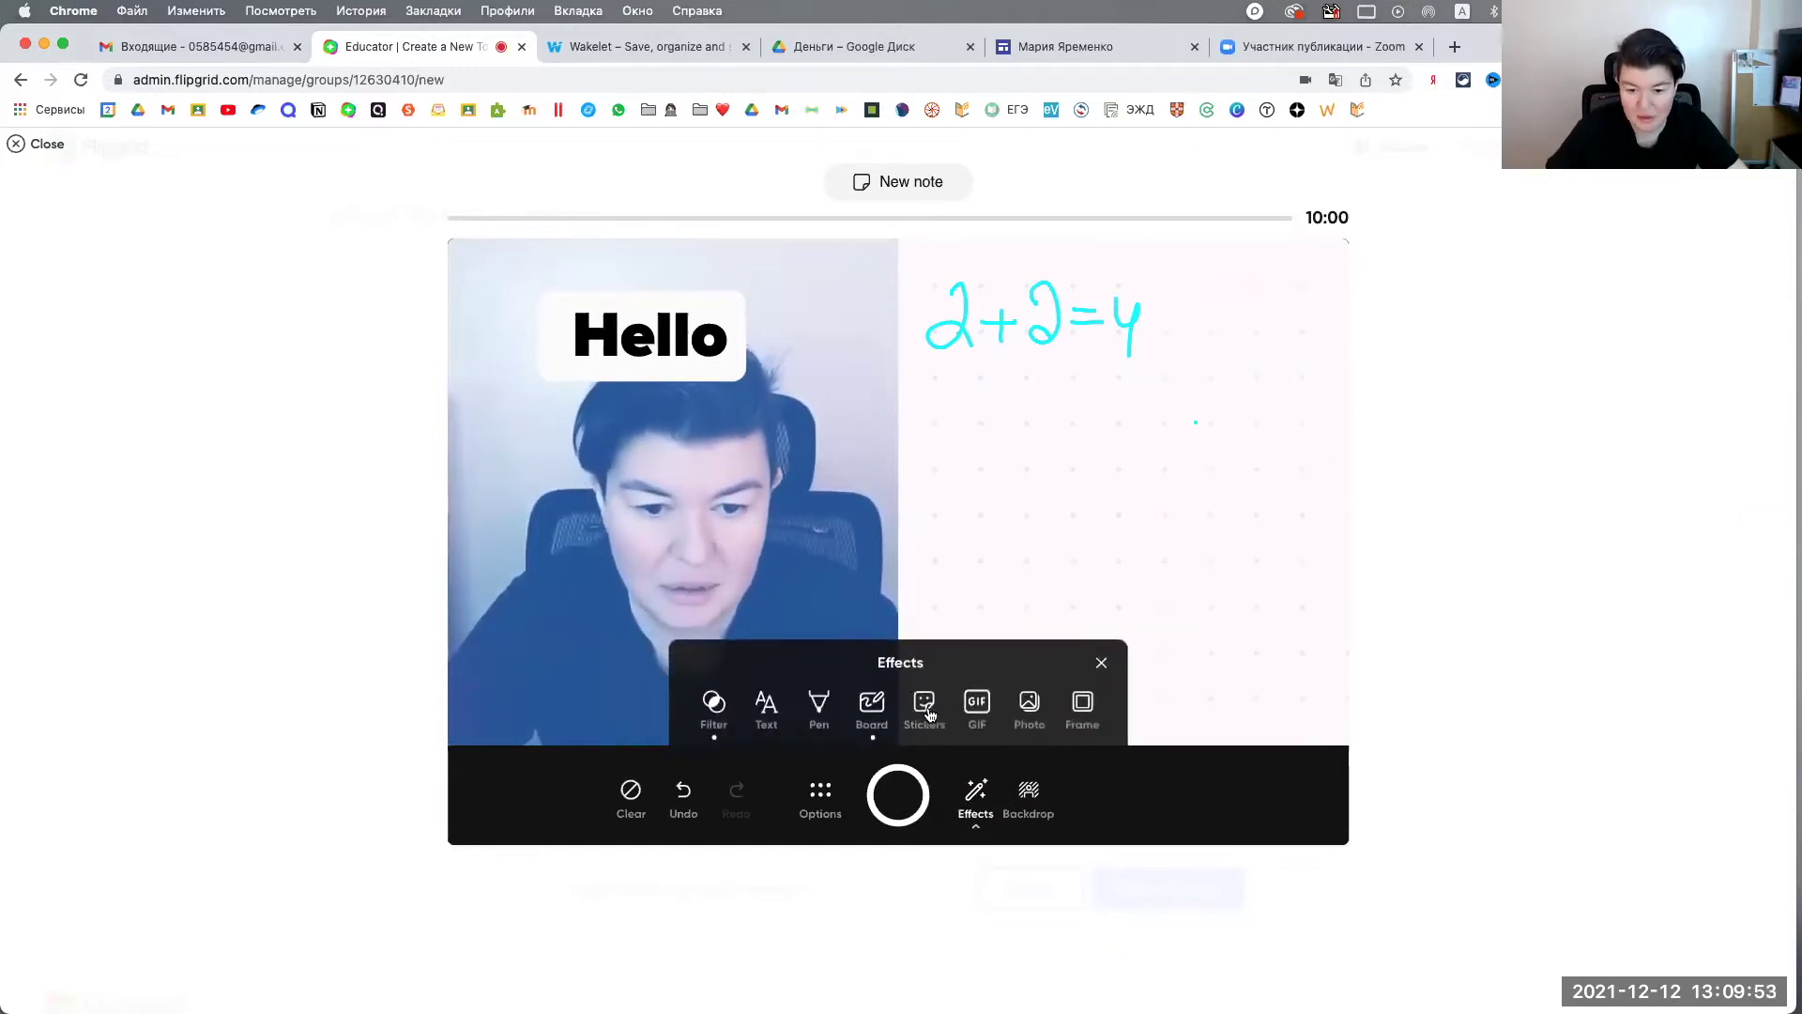
Step: Browse the stickers without adding any, then close the effects panel
click(927, 711)
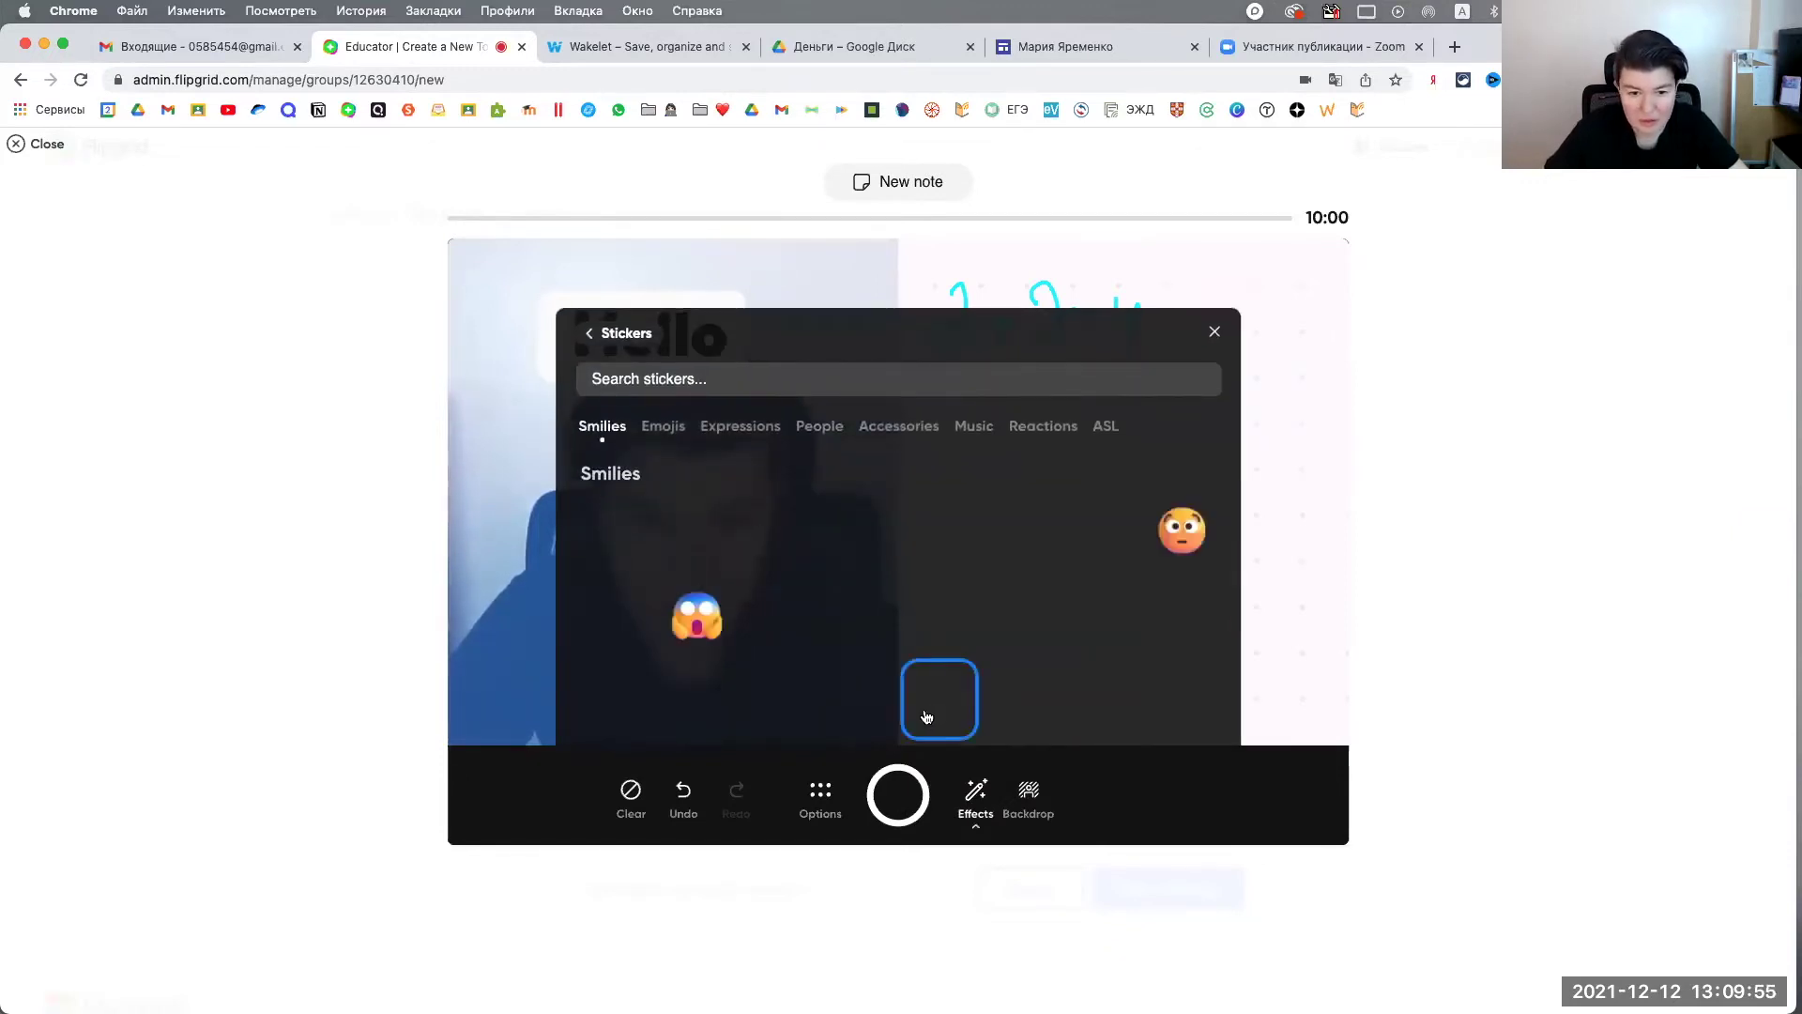
click(1214, 333)
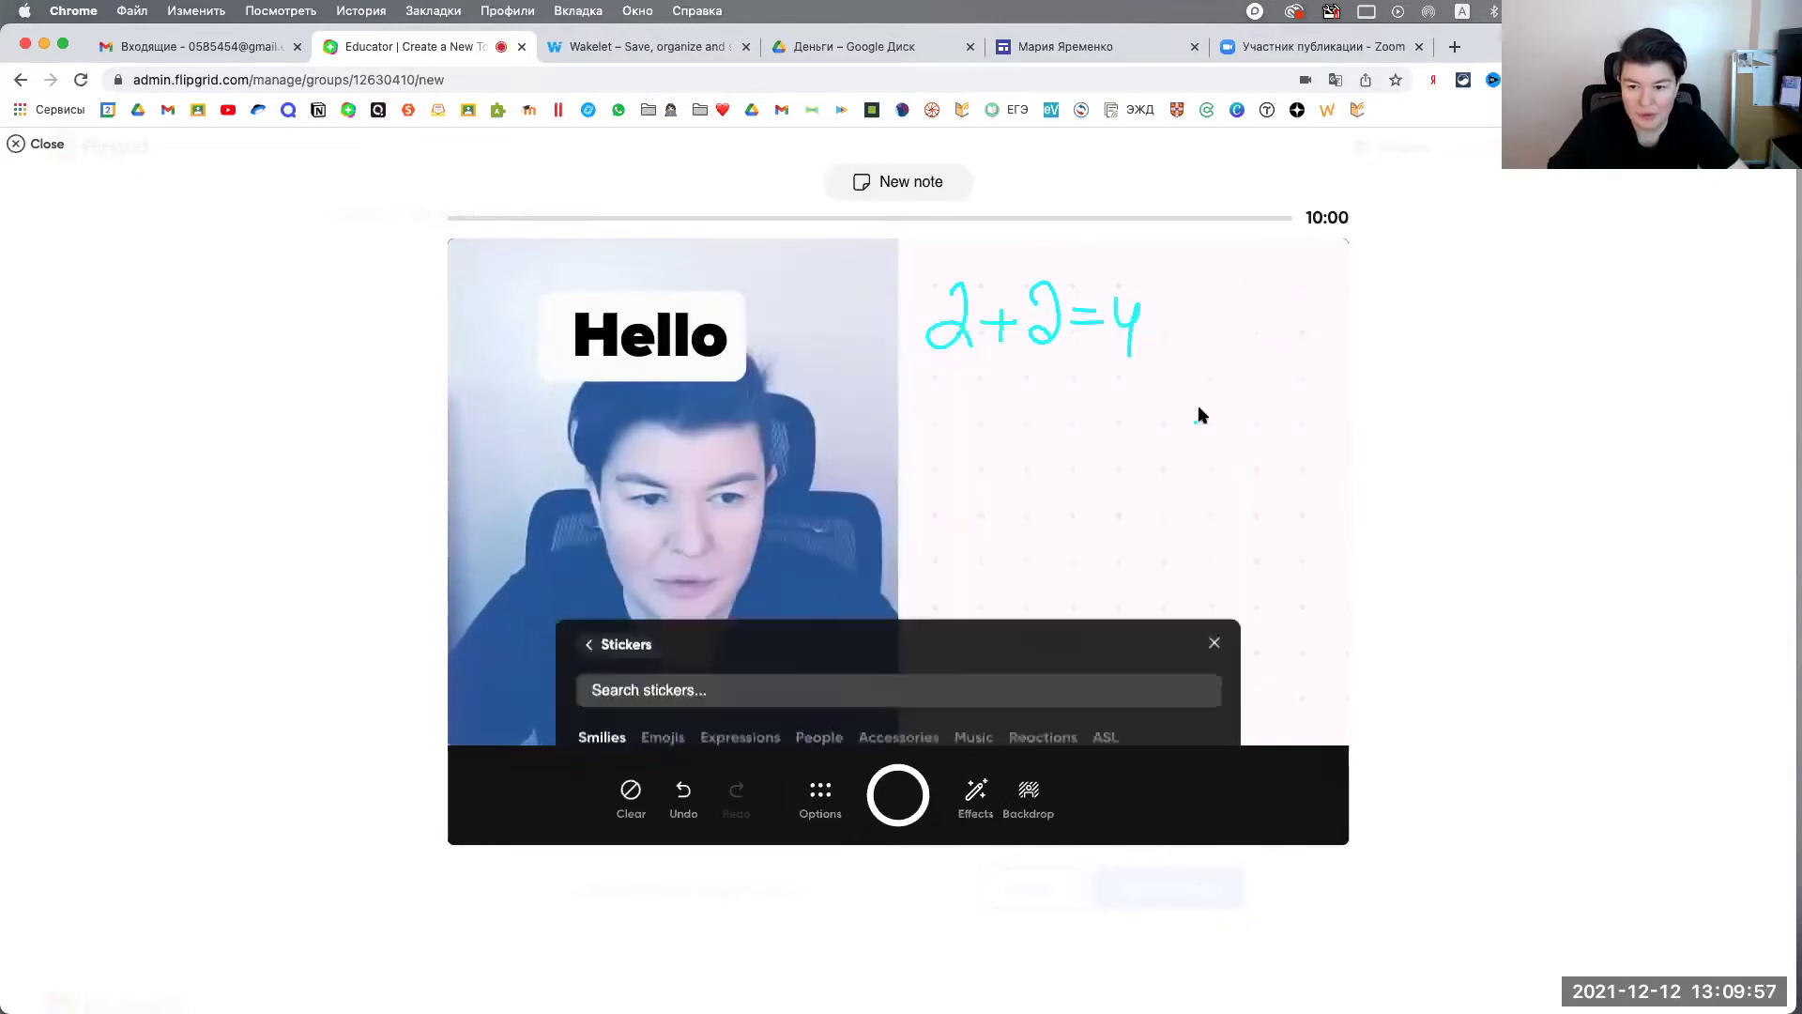
click(979, 798)
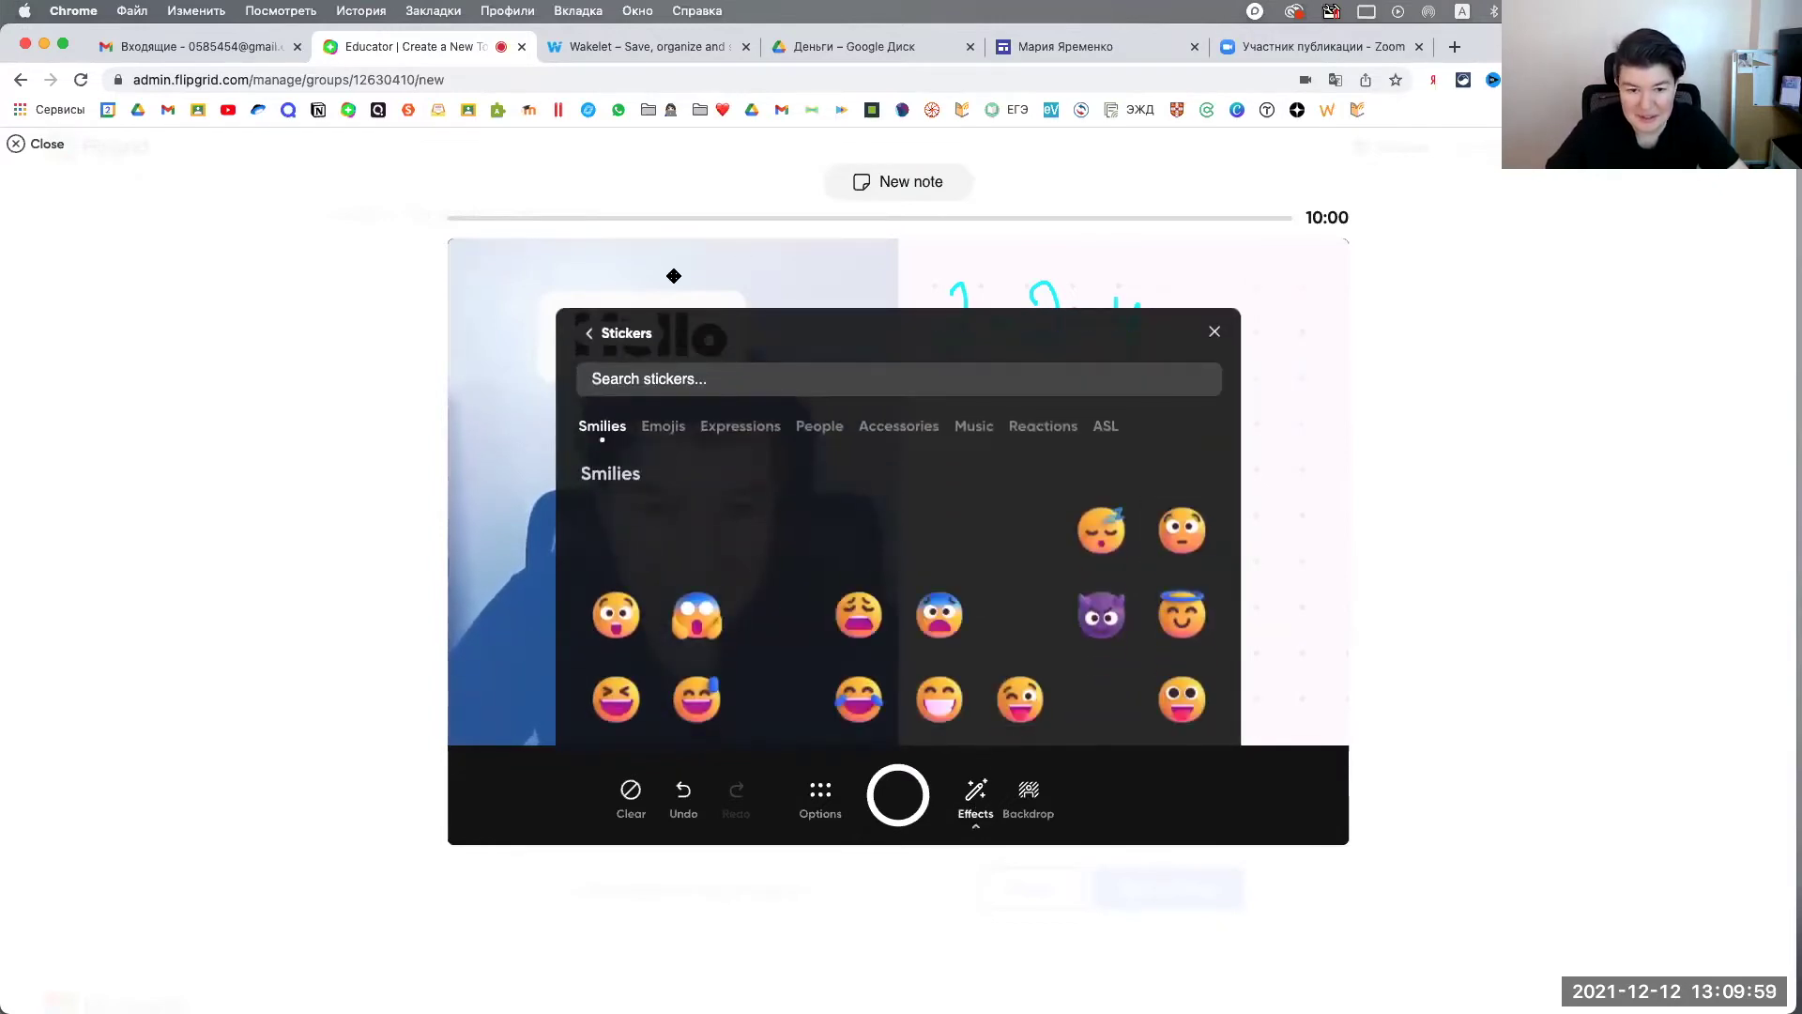
click(636, 347)
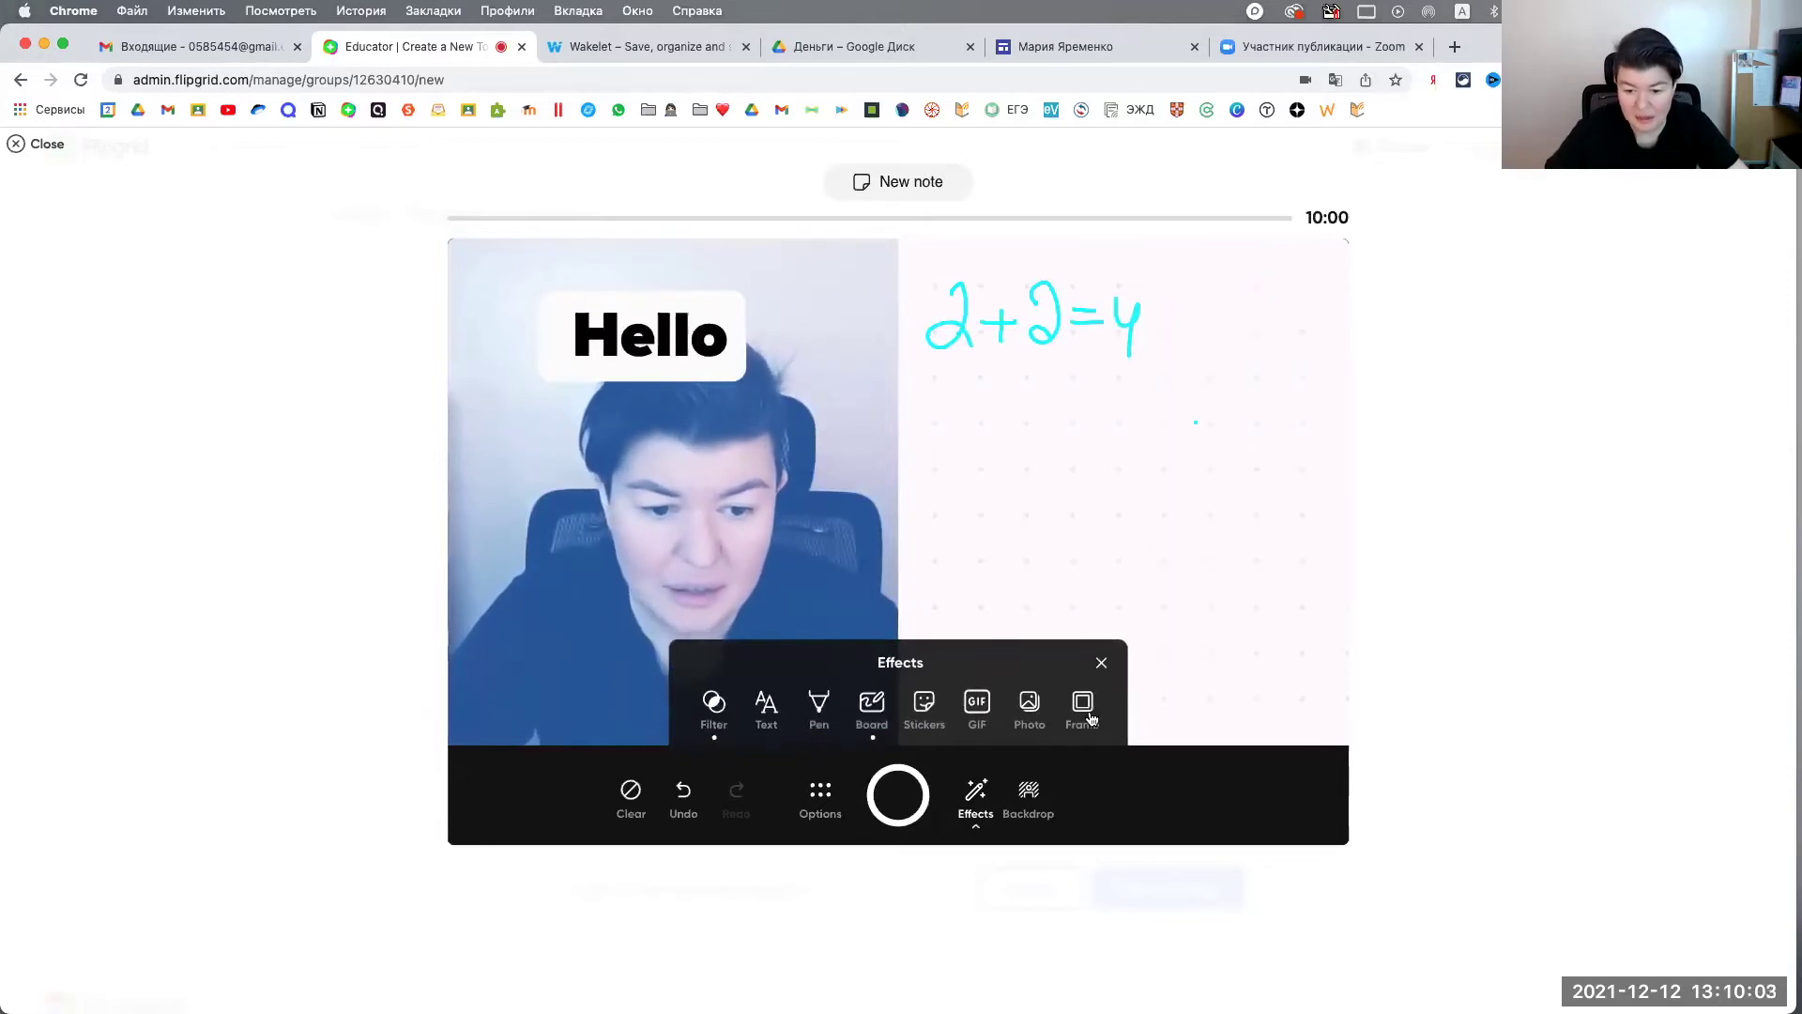
click(1102, 665)
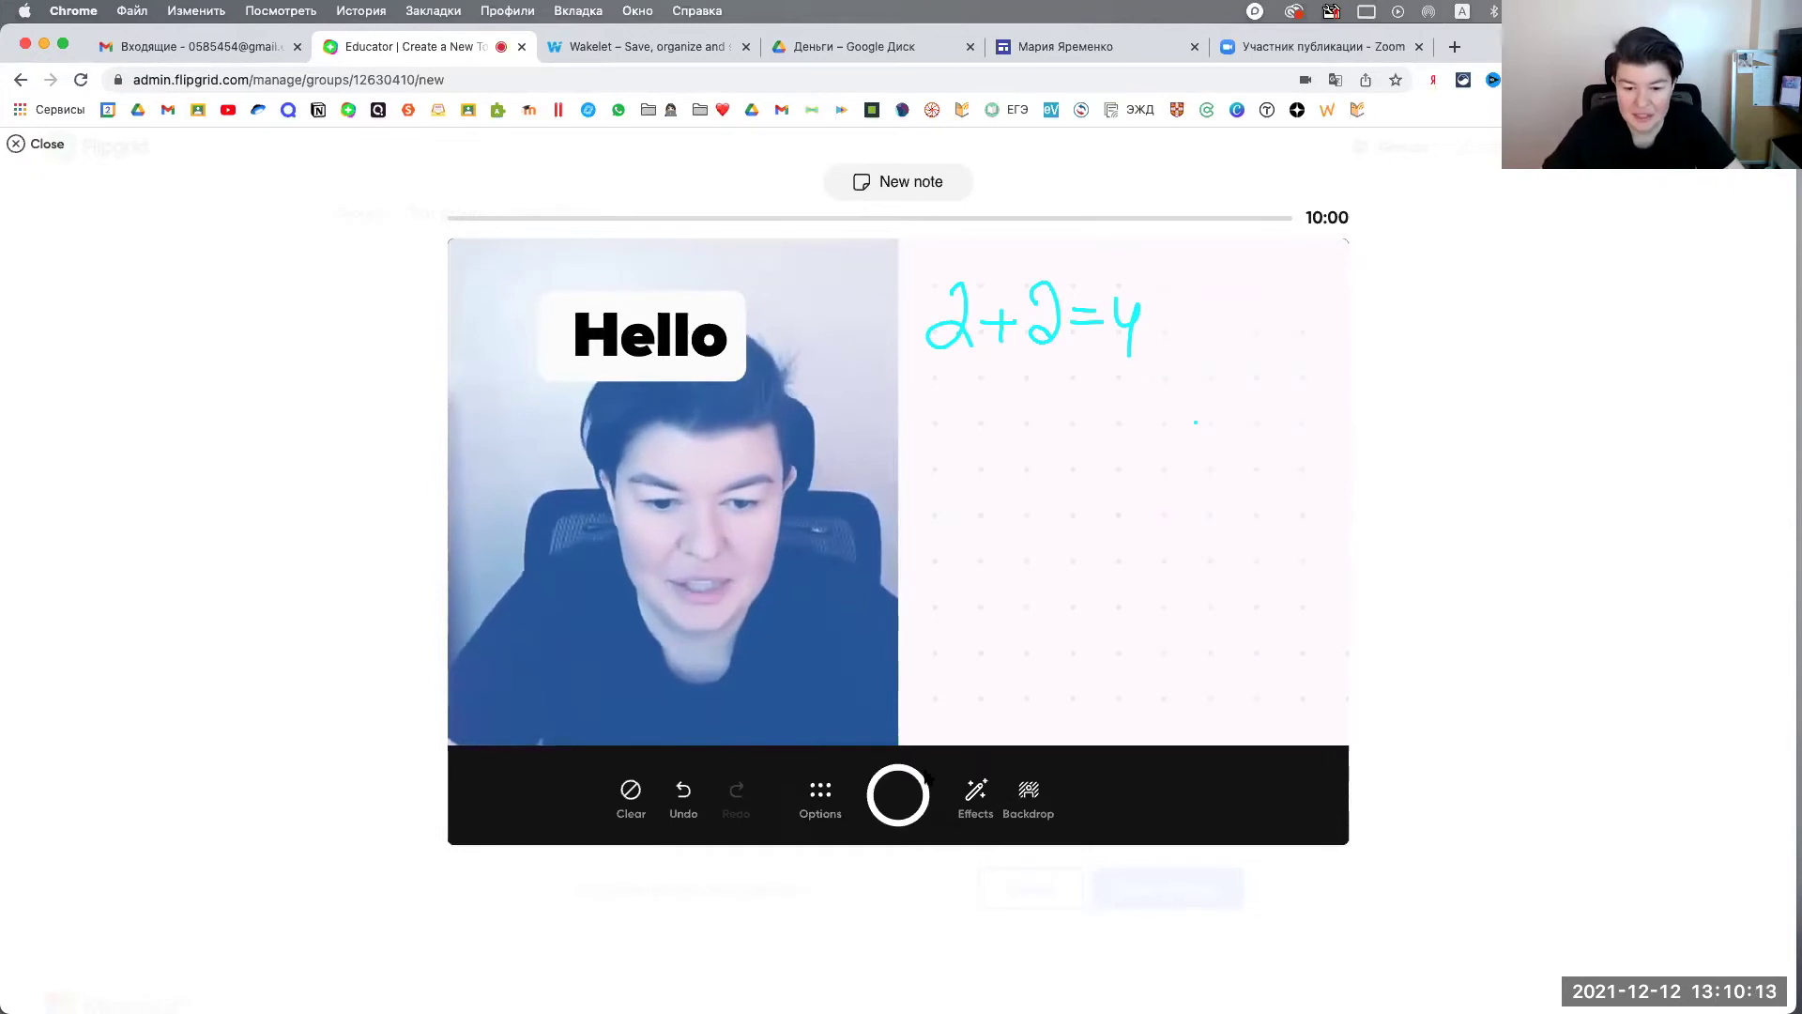
click(1030, 796)
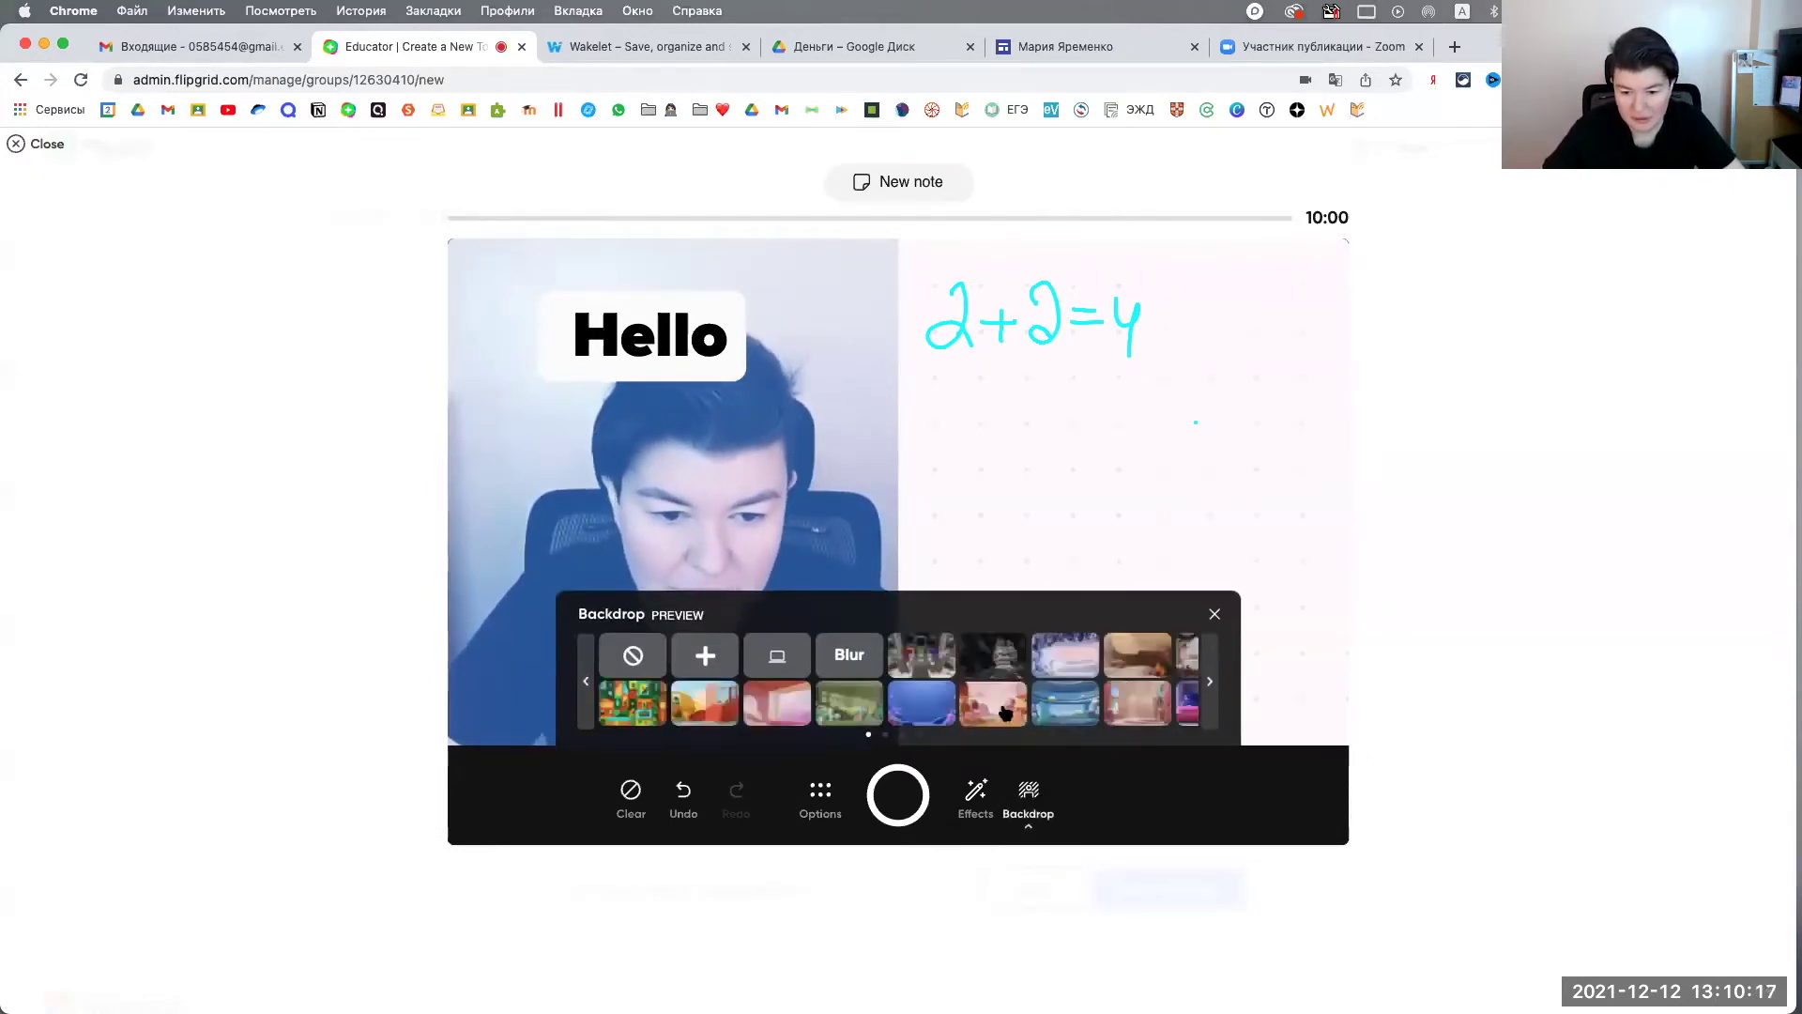
click(1005, 713)
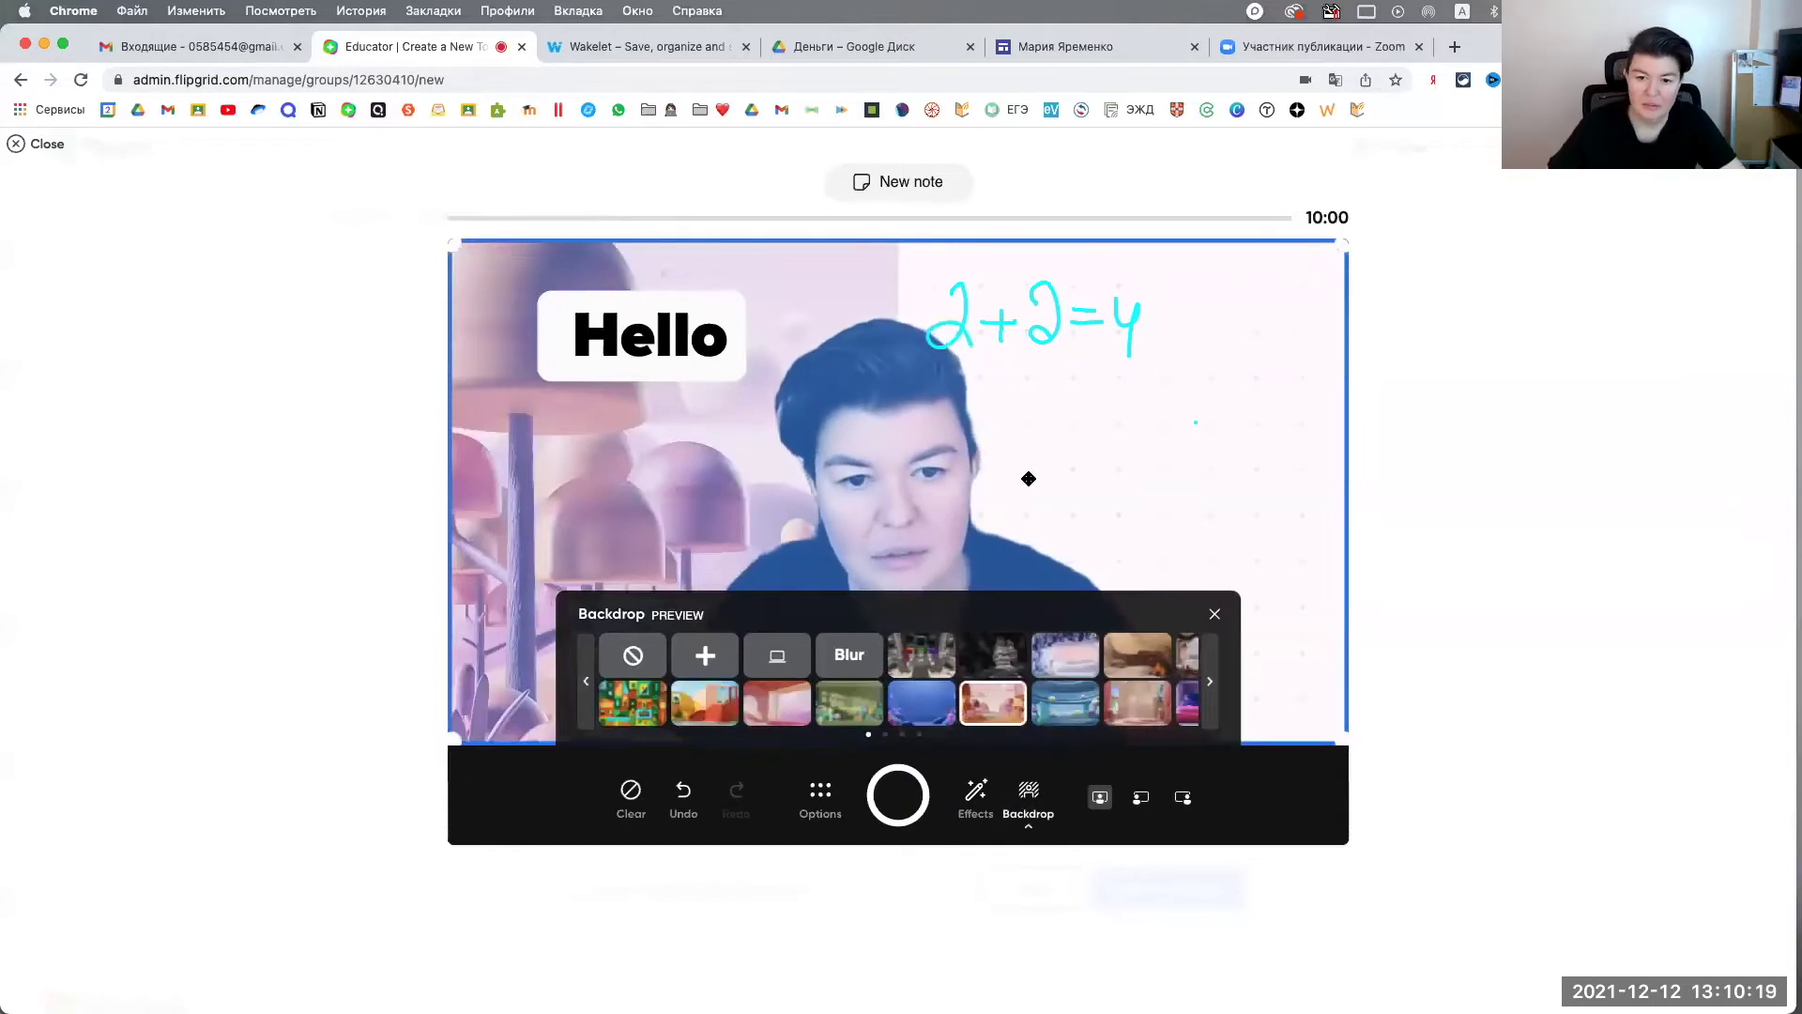
click(843, 658)
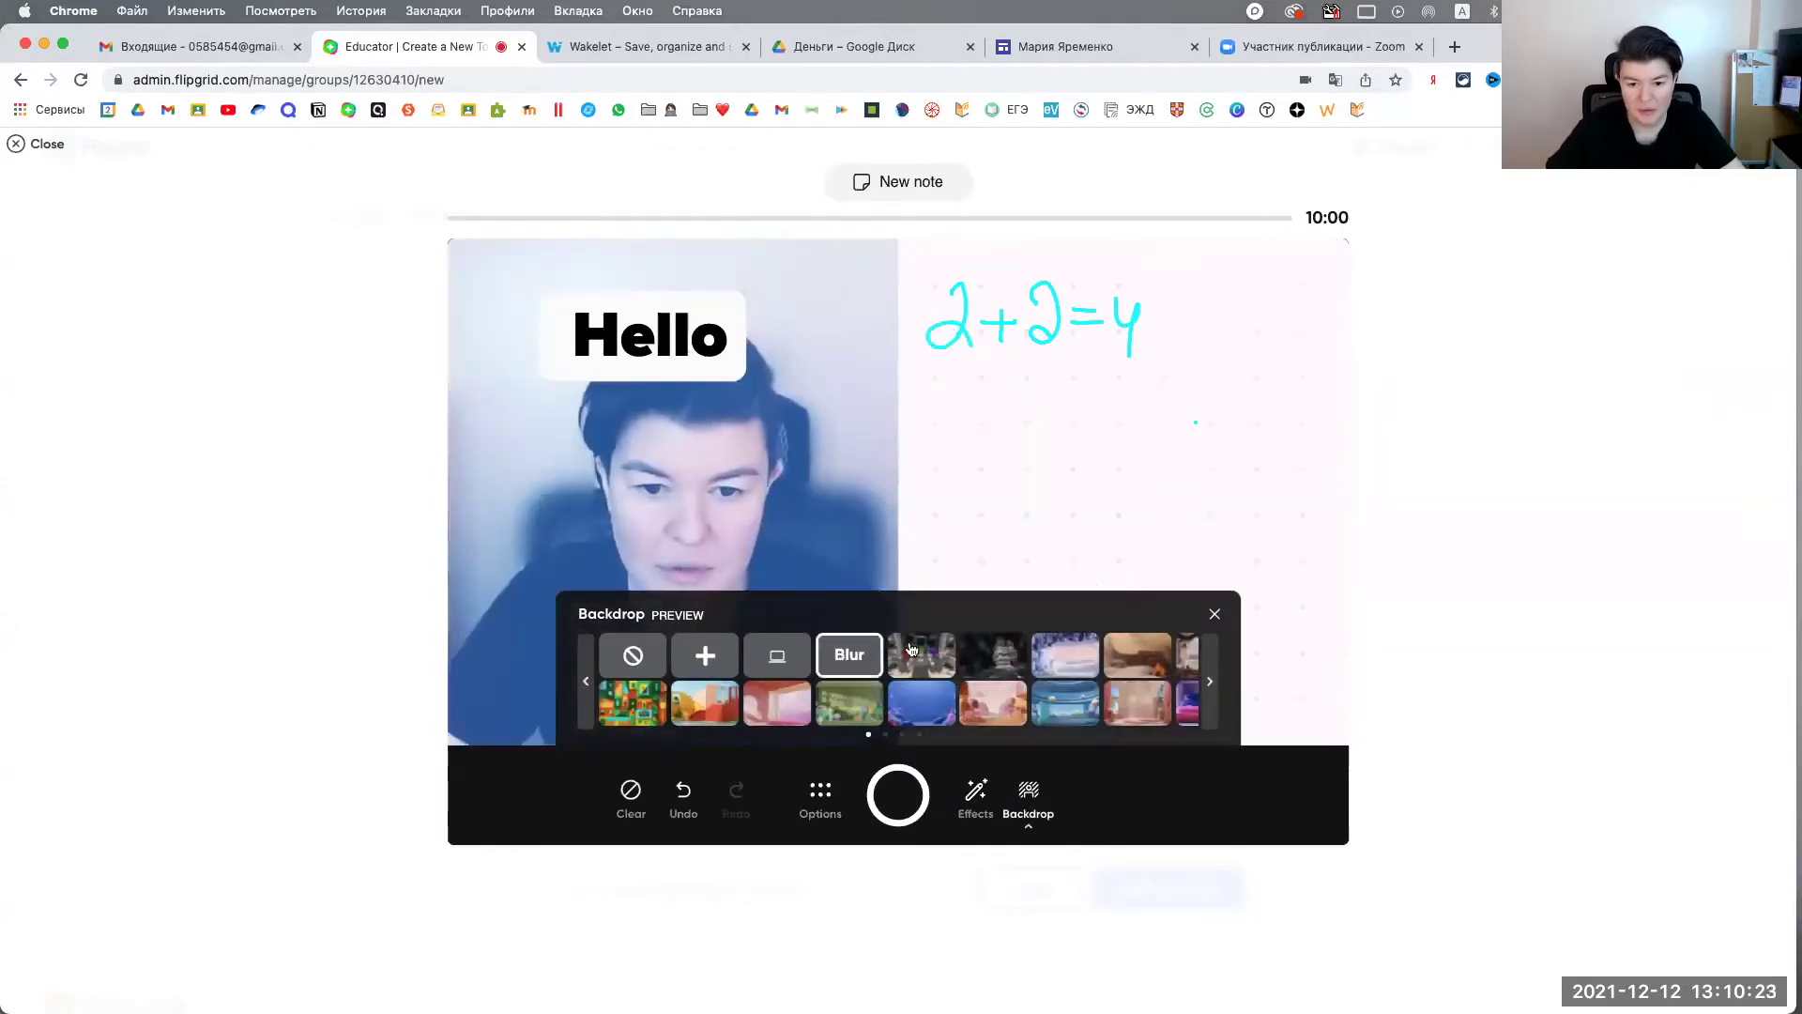
click(1012, 644)
click(641, 661)
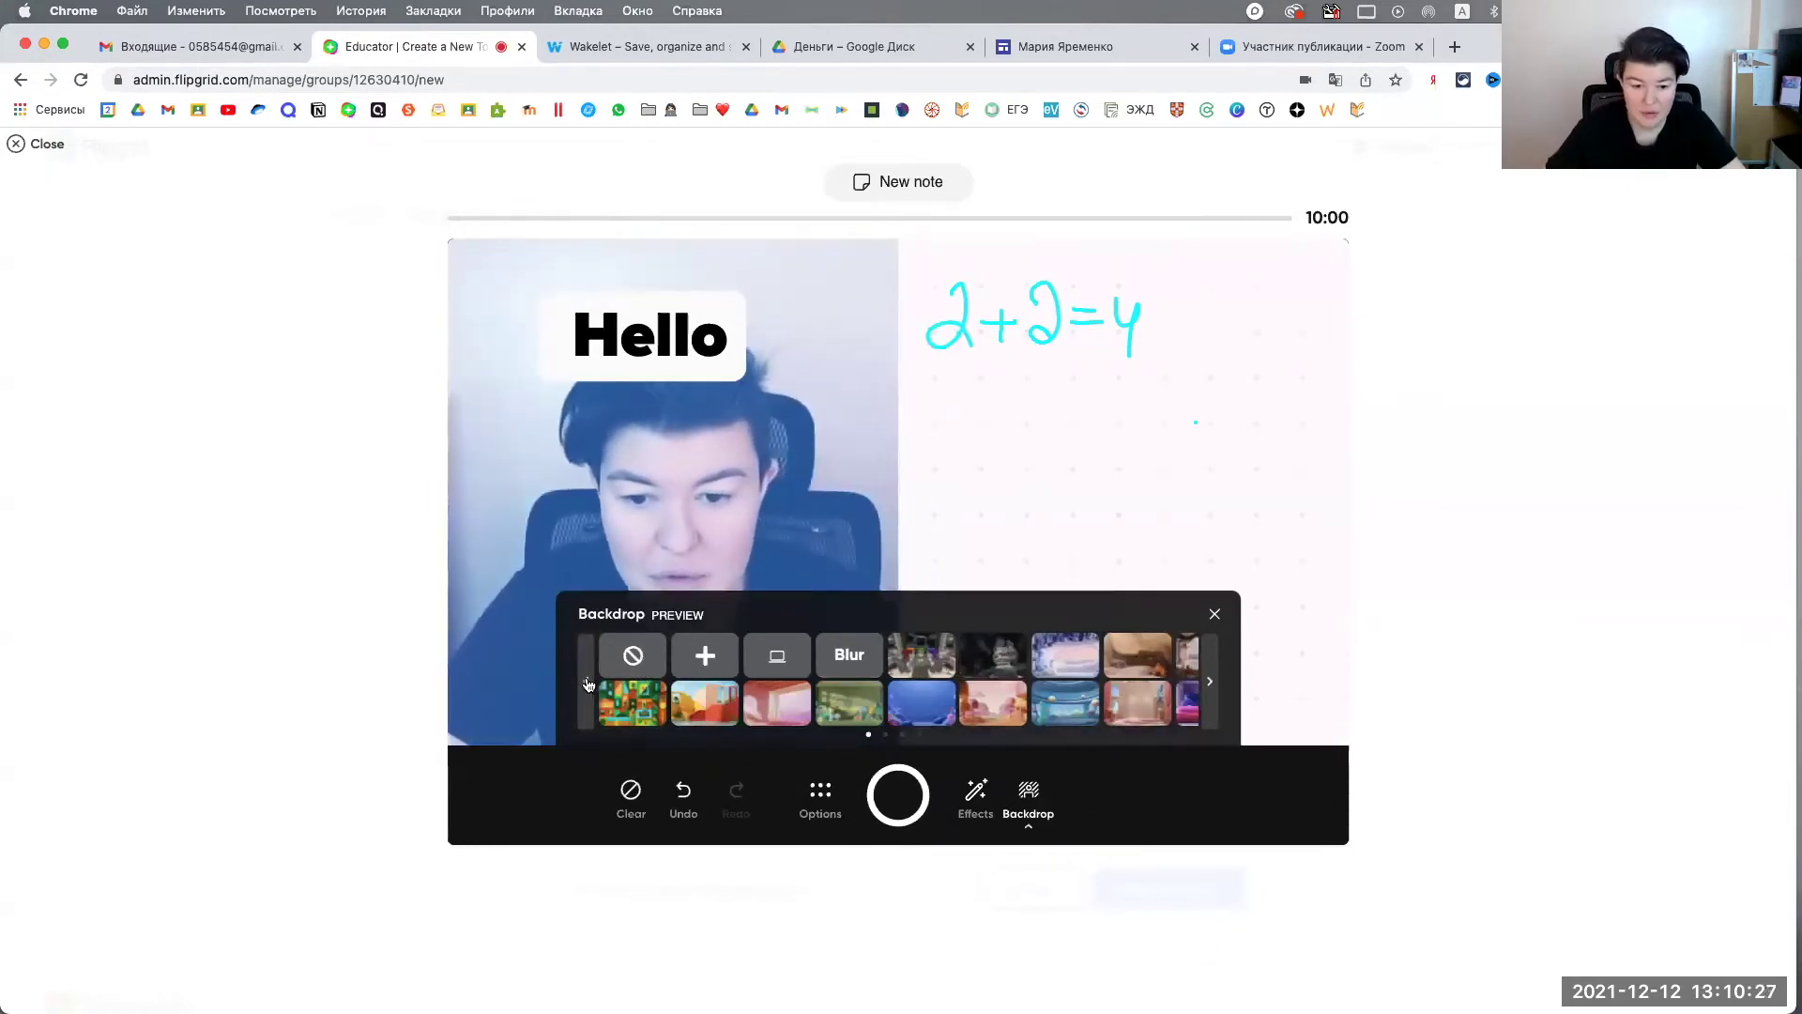
scroll(844, 678, right, 10)
click(1214, 615)
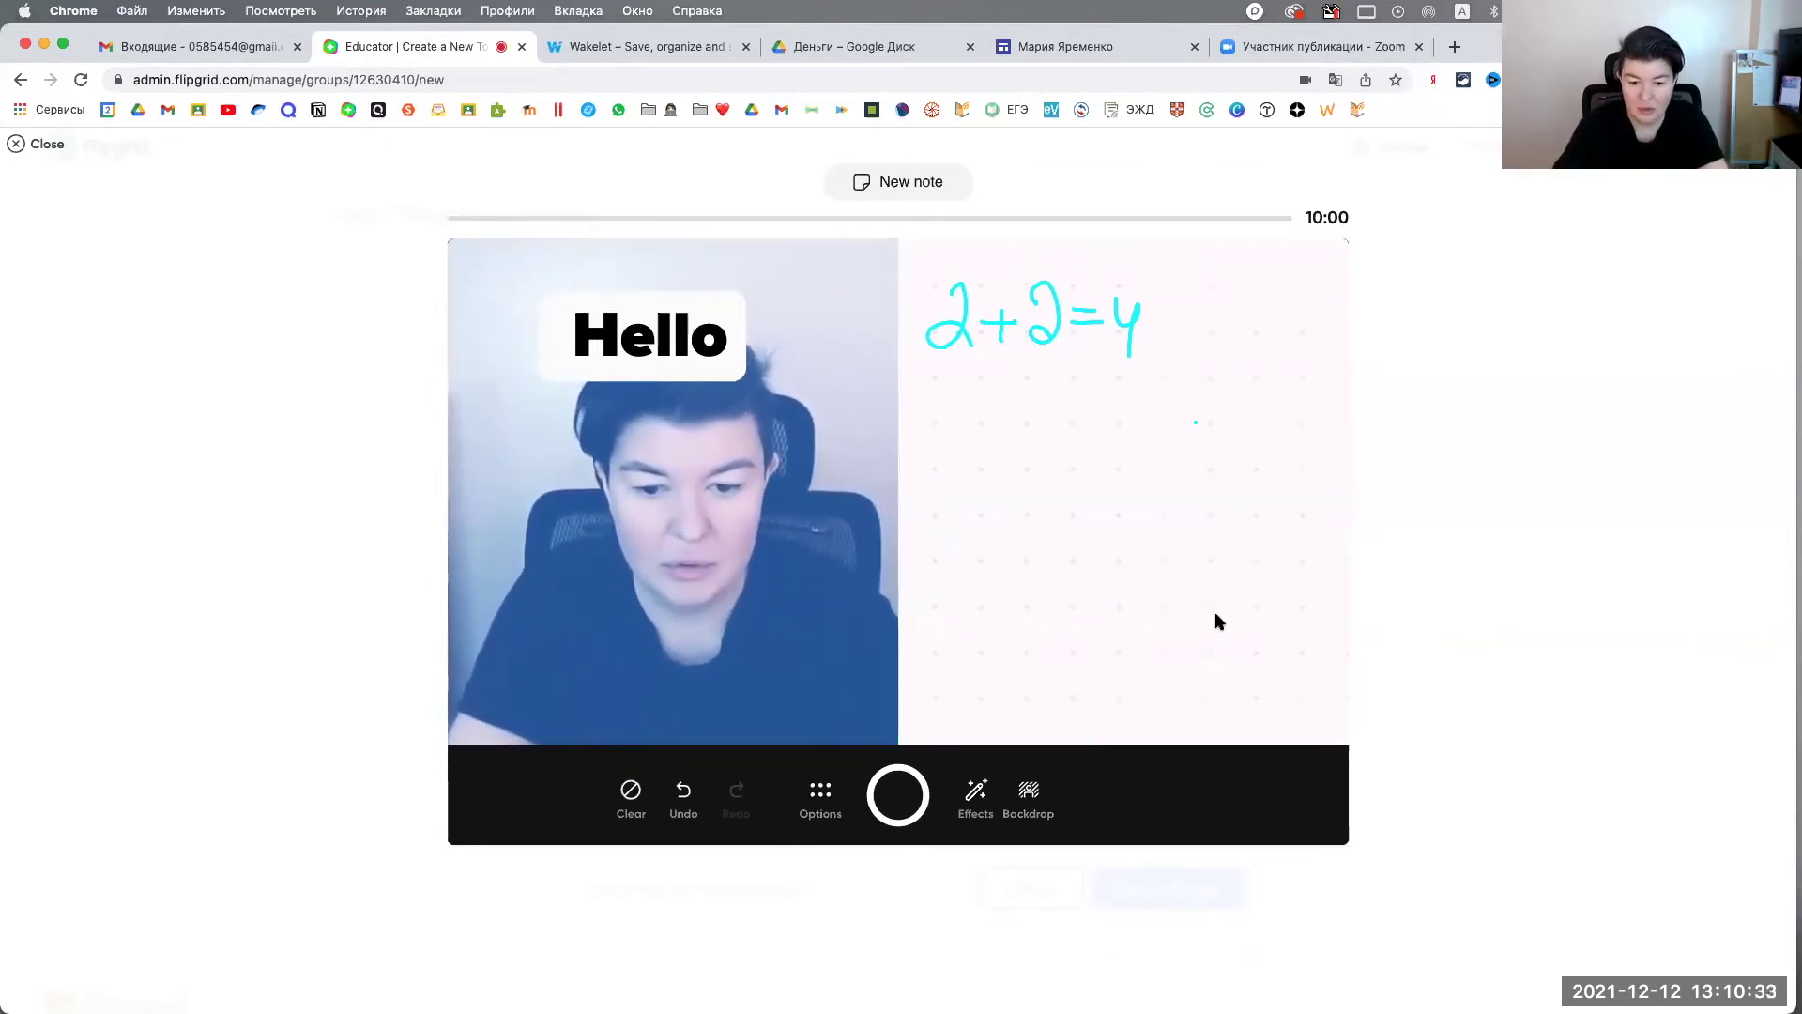
Step: Record about 30 seconds of topic video featuring the Hello caption and the 2+2=4 whiteboard
click(899, 795)
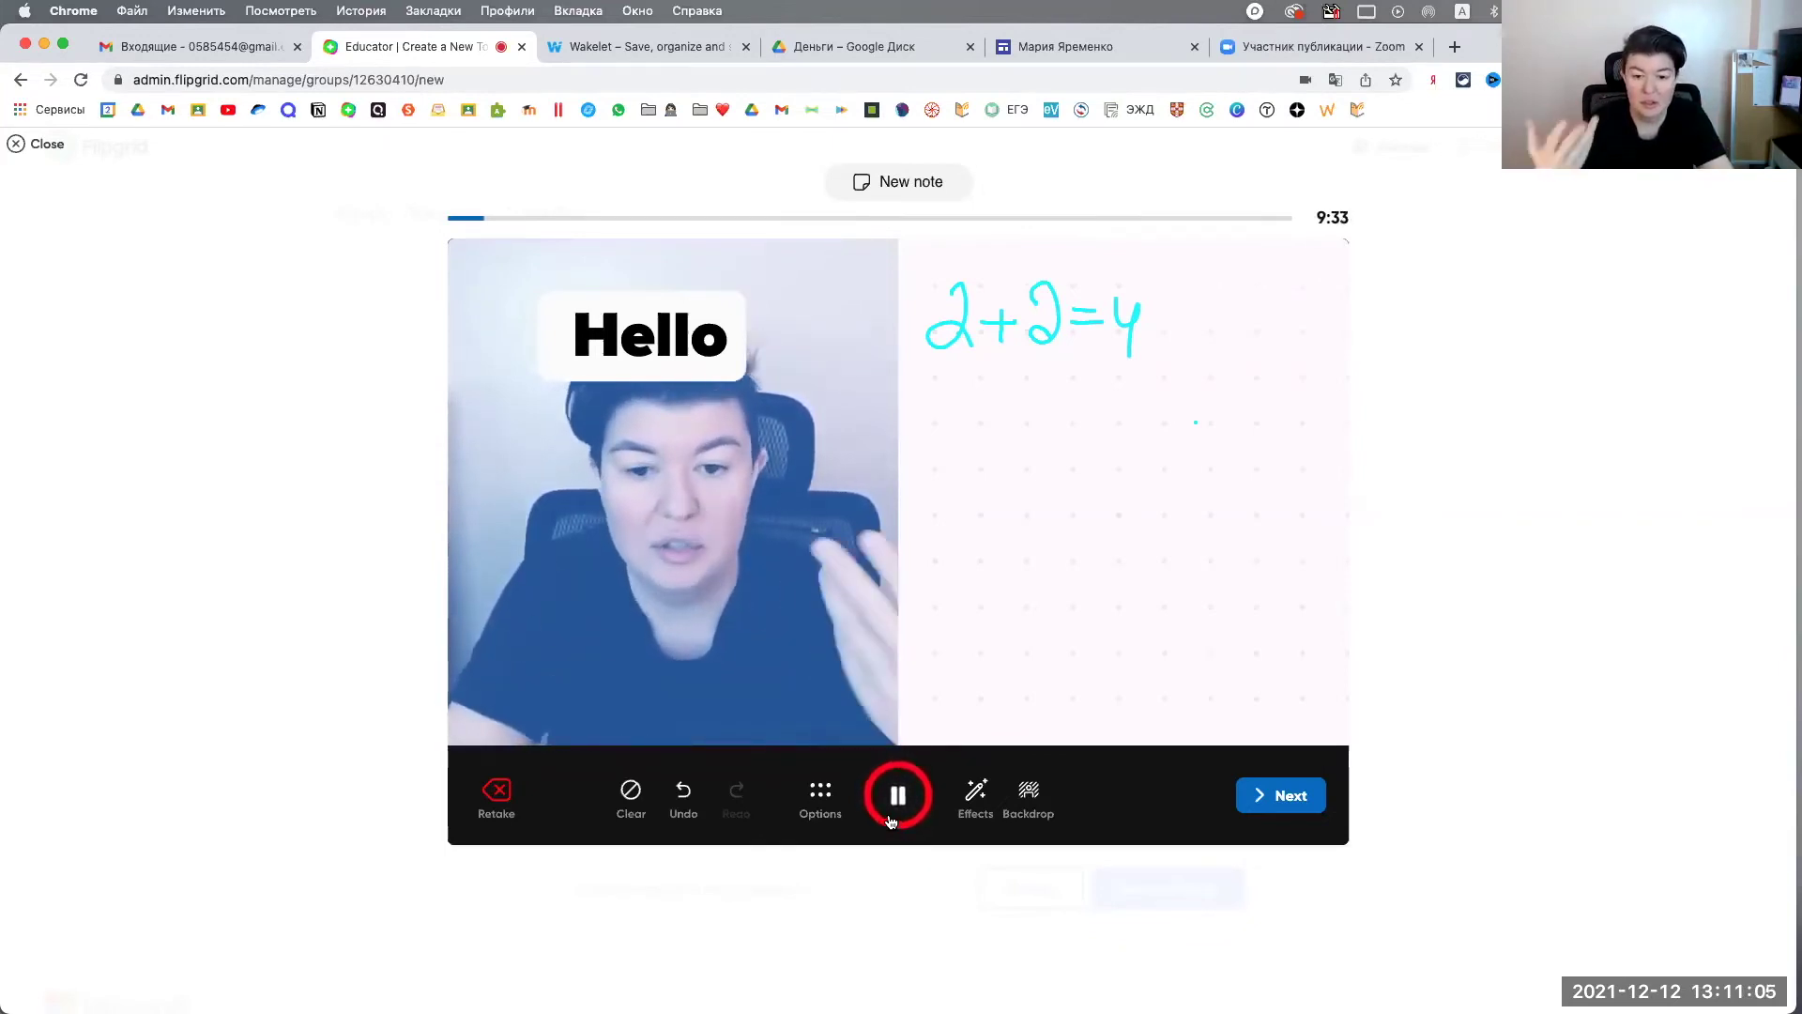
Step: Finish the recording, accept the cover photo, and upload the video as the topic media
click(1285, 800)
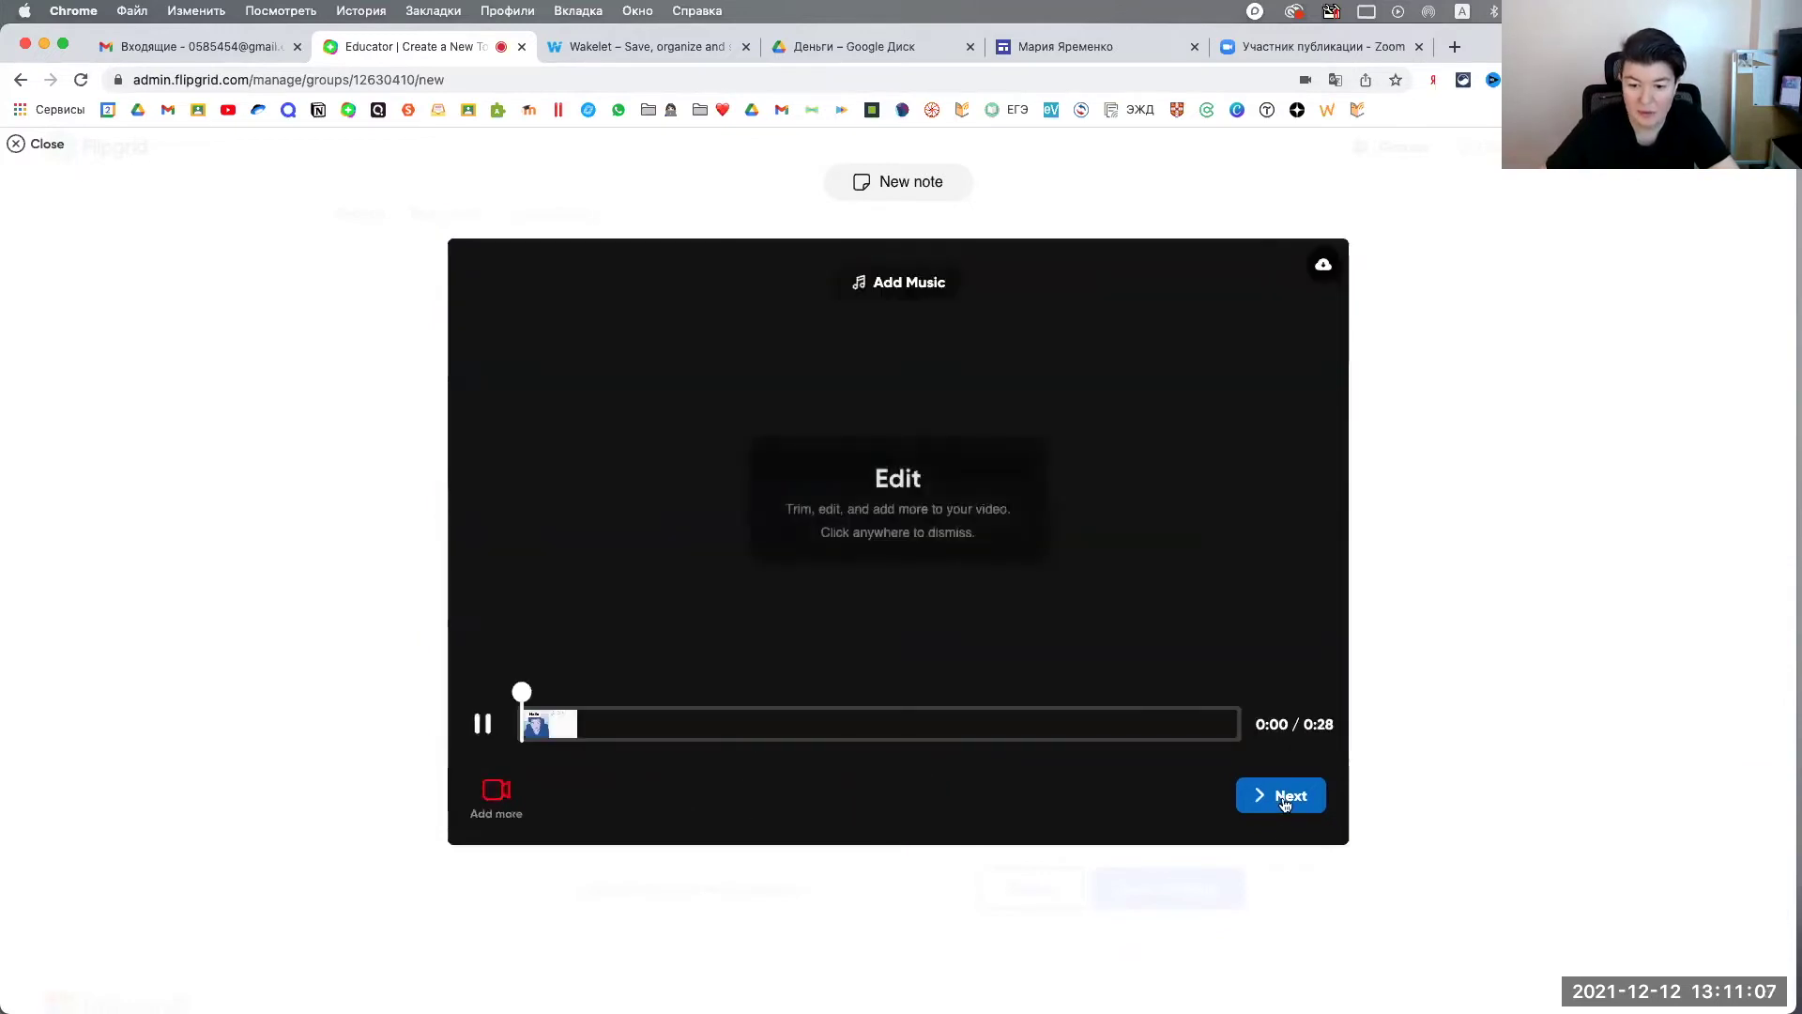
click(1284, 798)
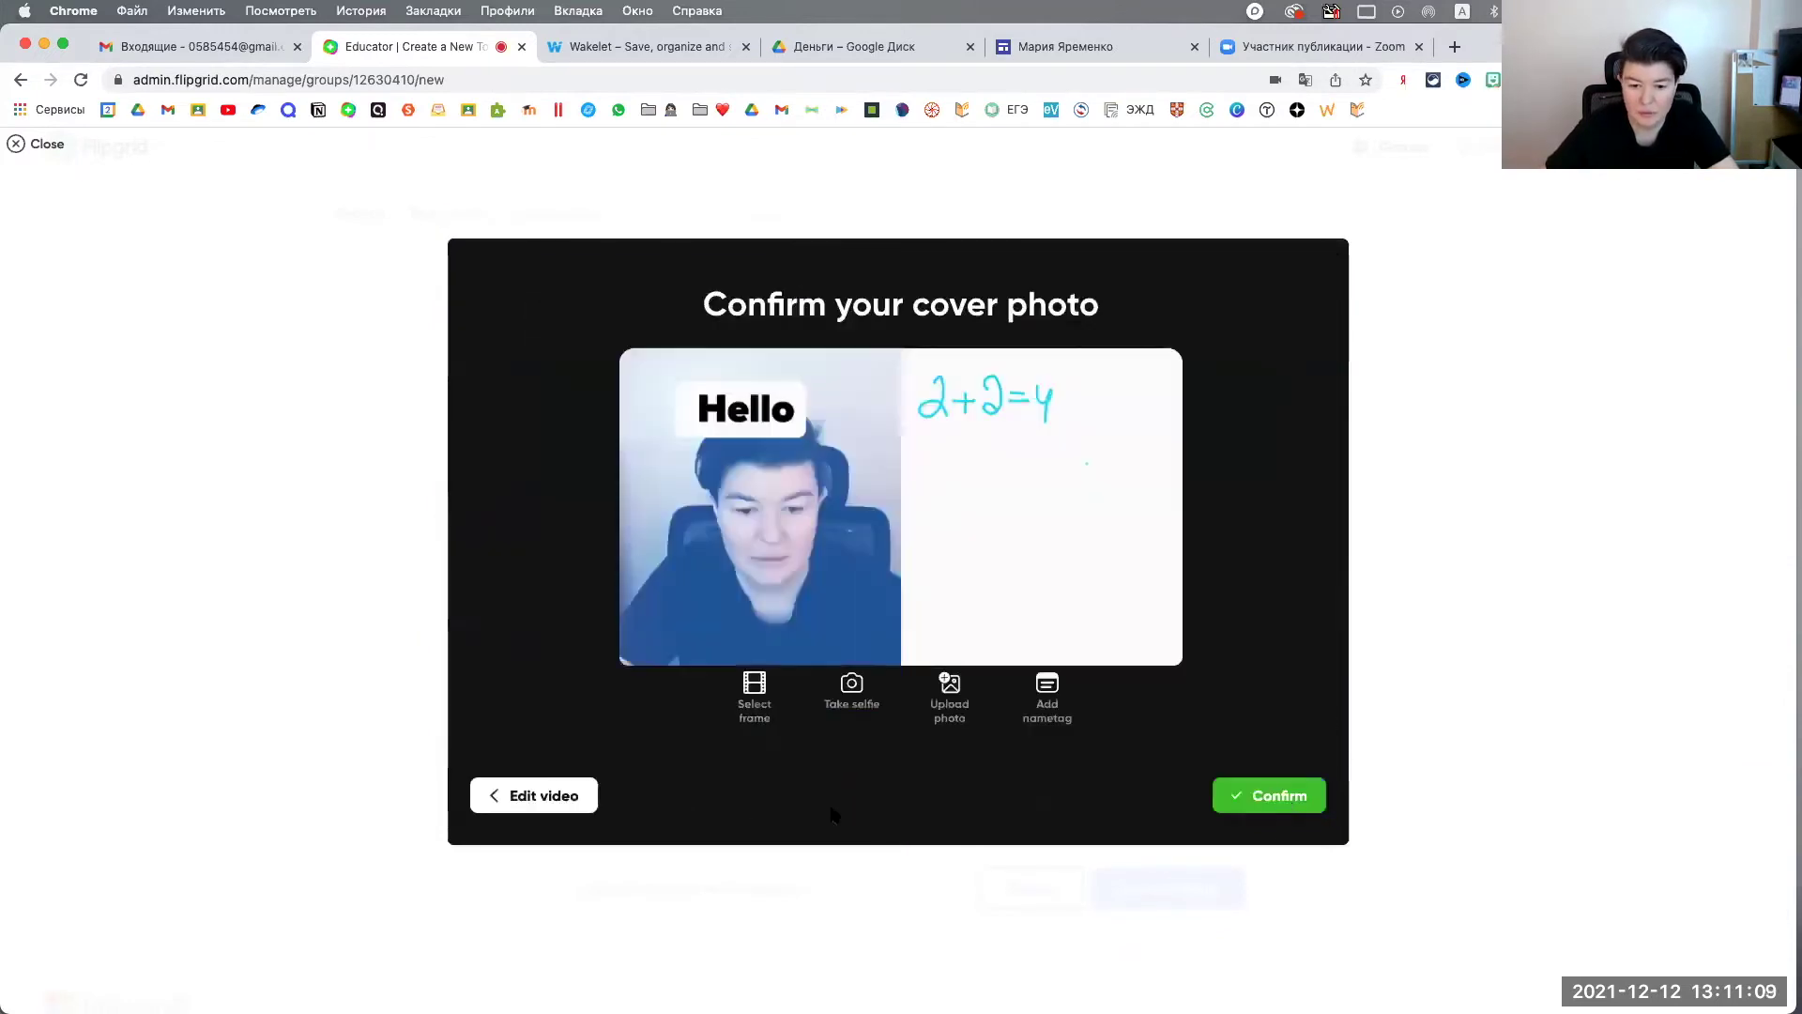
click(1279, 797)
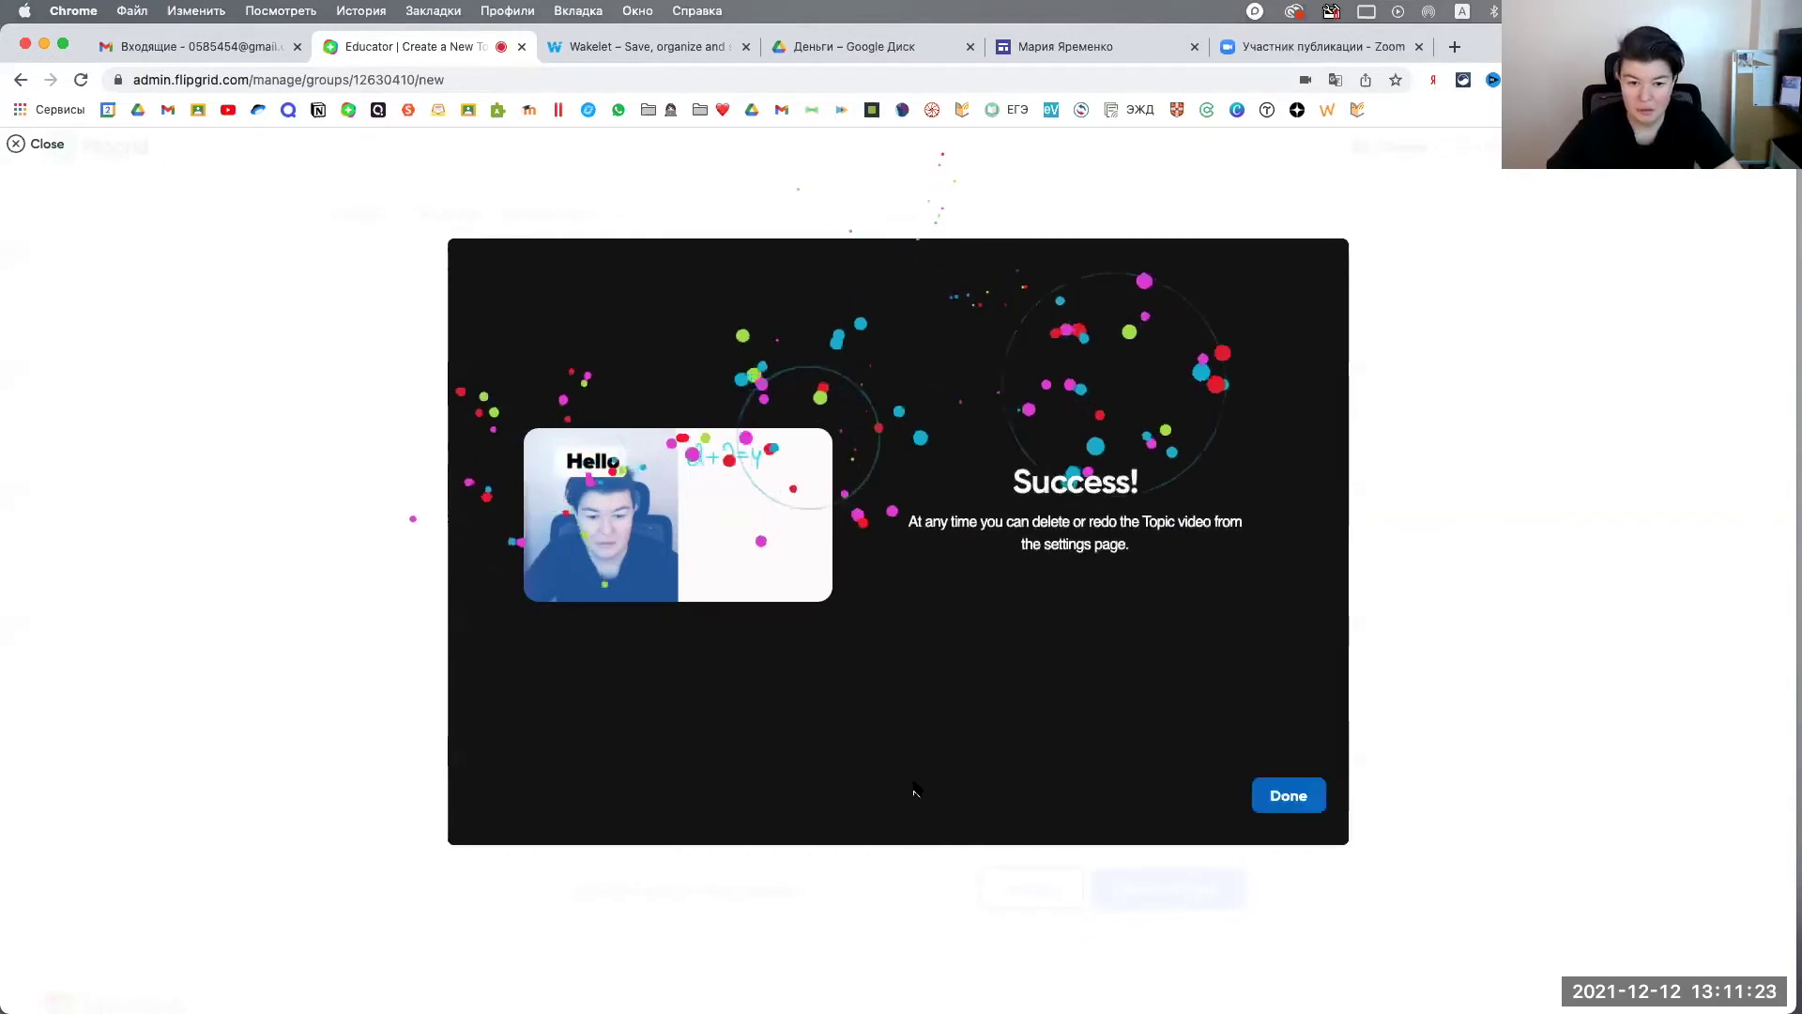
click(1289, 795)
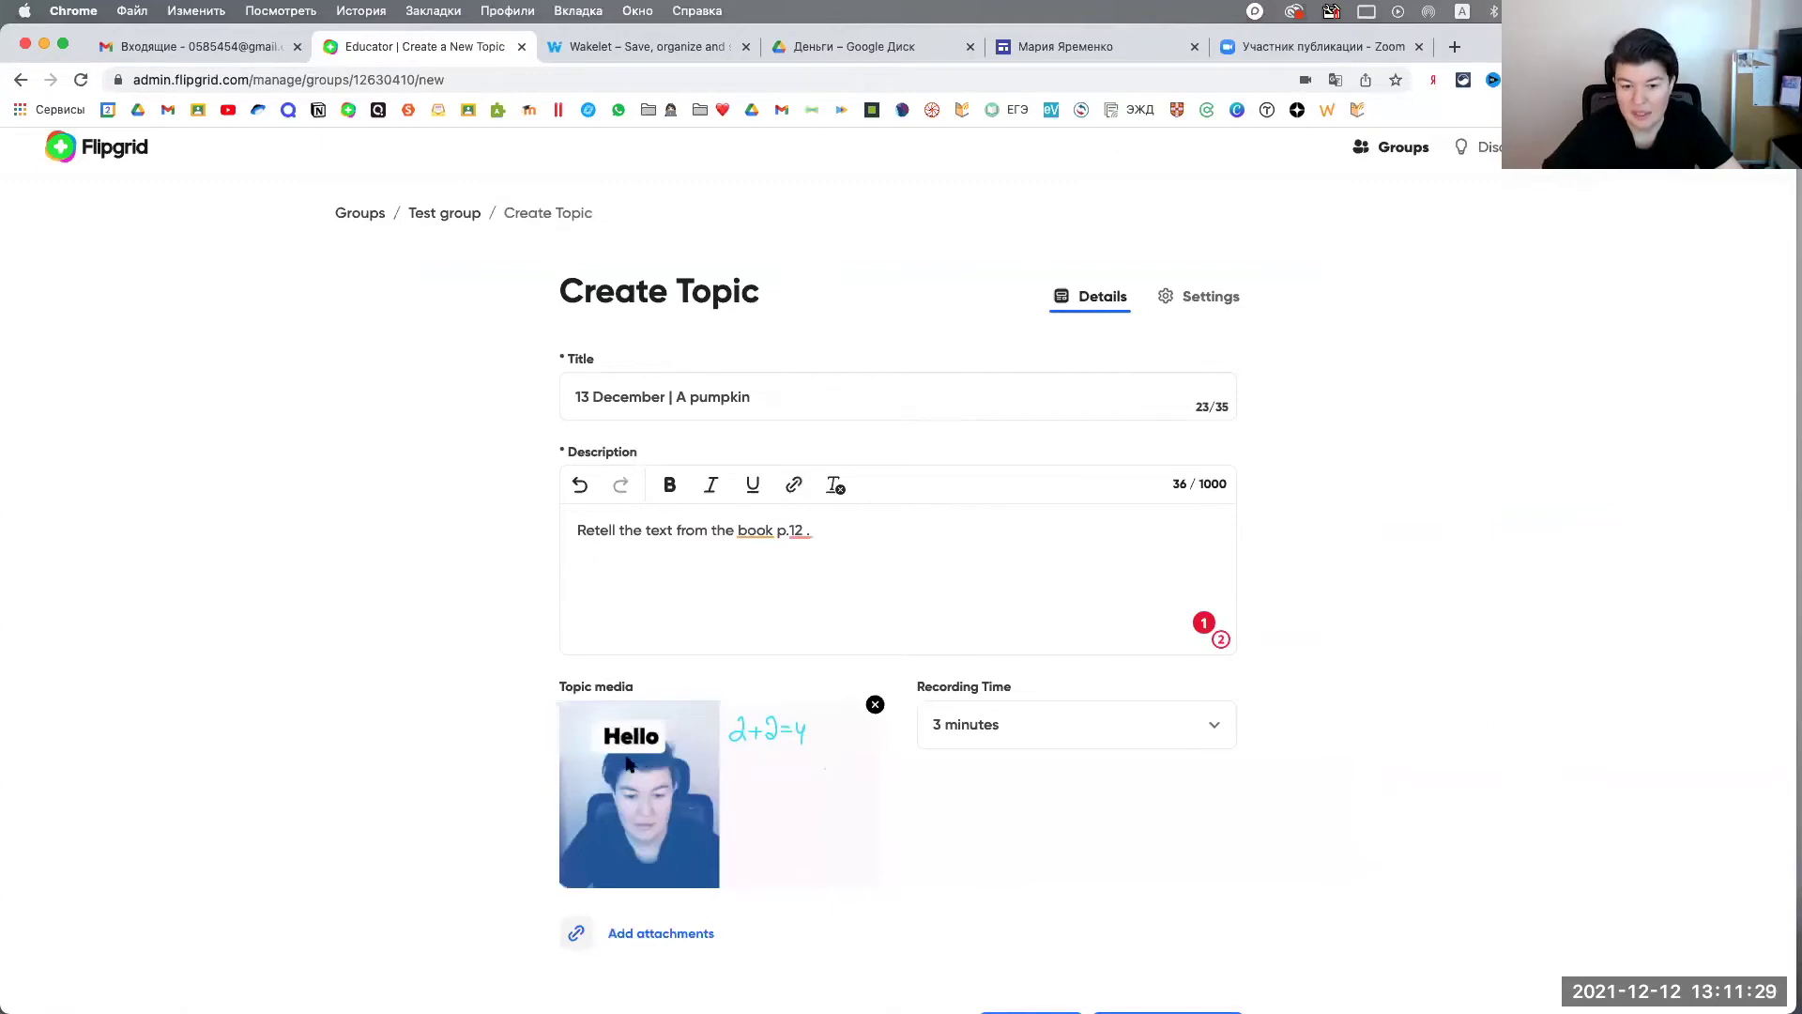
Step: Place the cursor below the existing description line, then open a new browser tab
scroll(788, 652, down, 3)
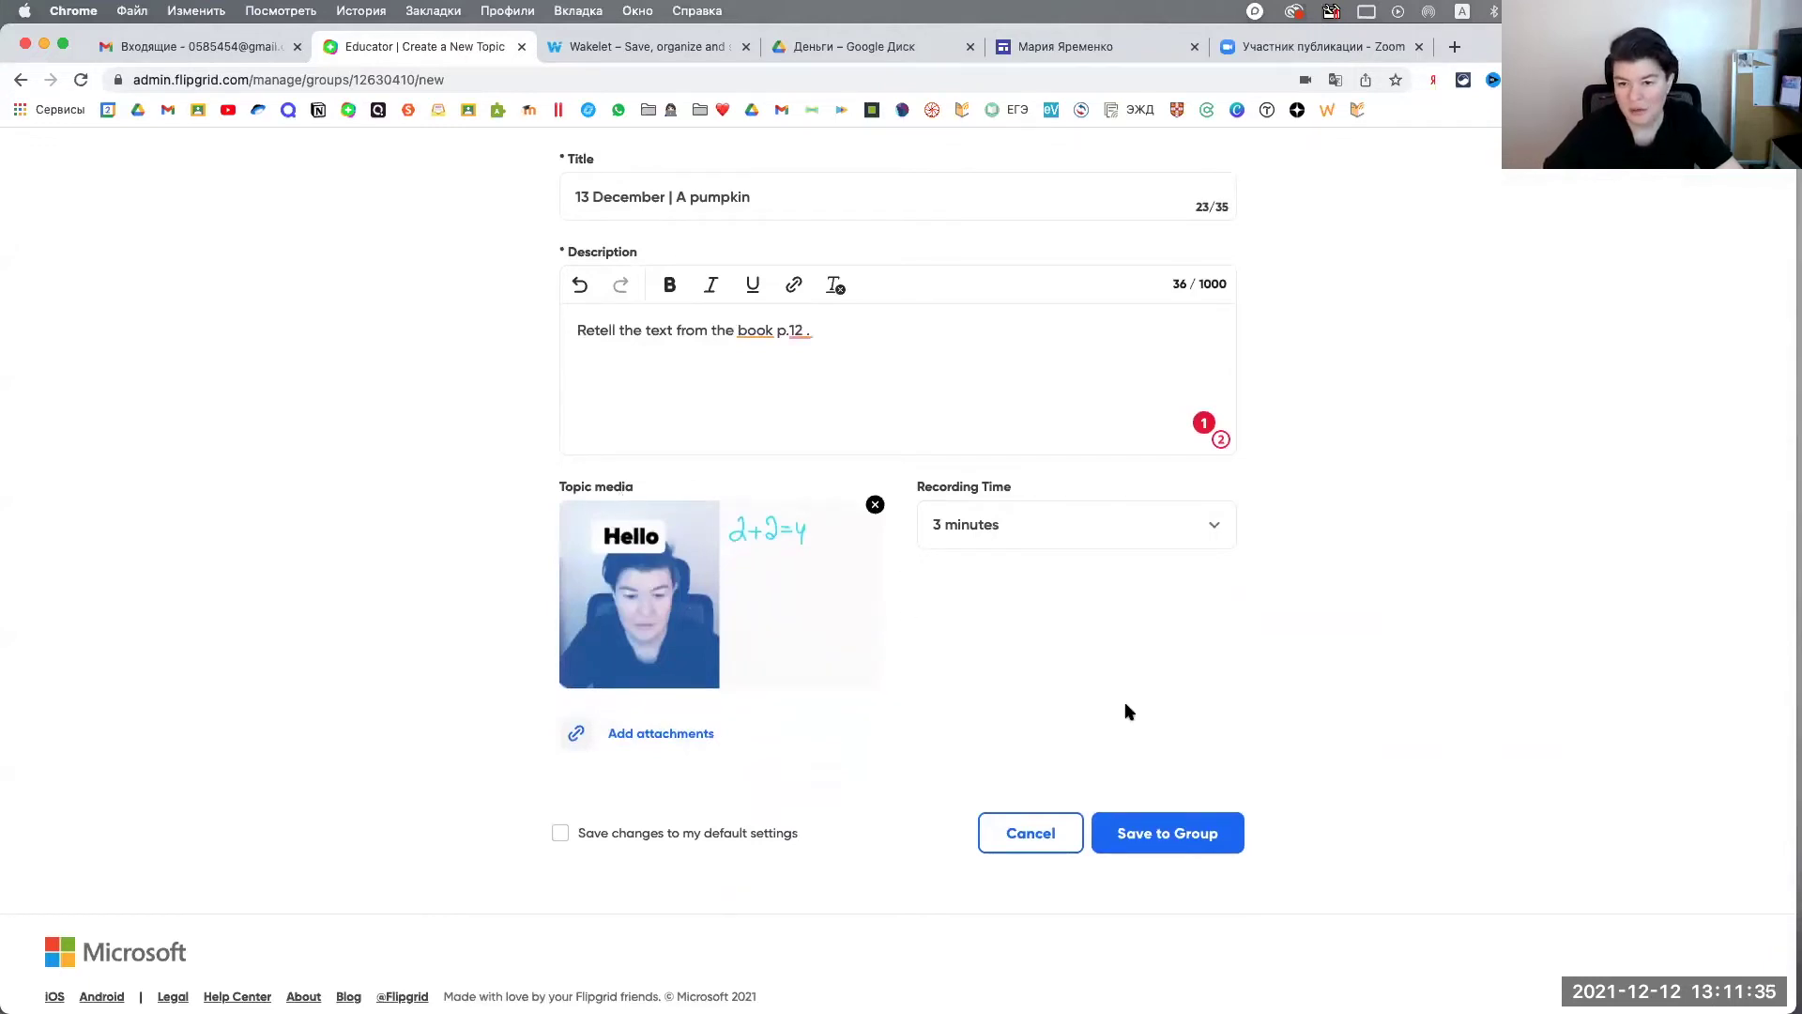
scroll(1127, 710, up, 1)
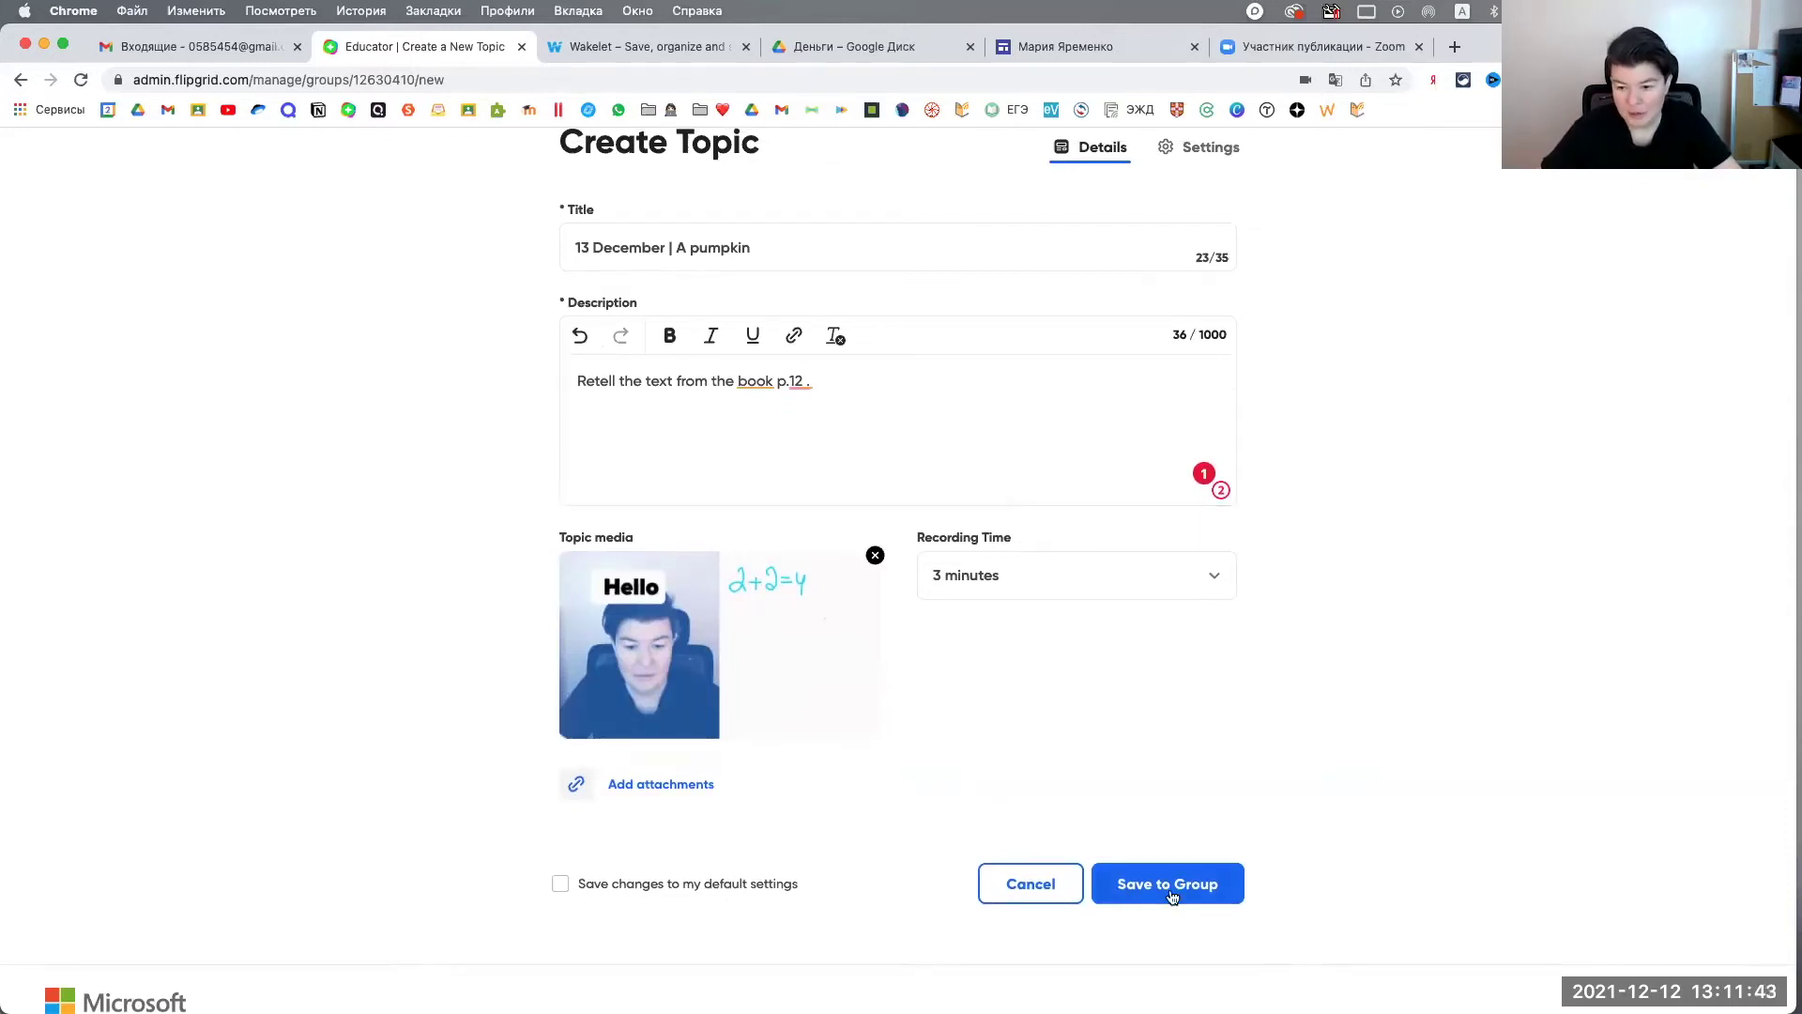
click(875, 391)
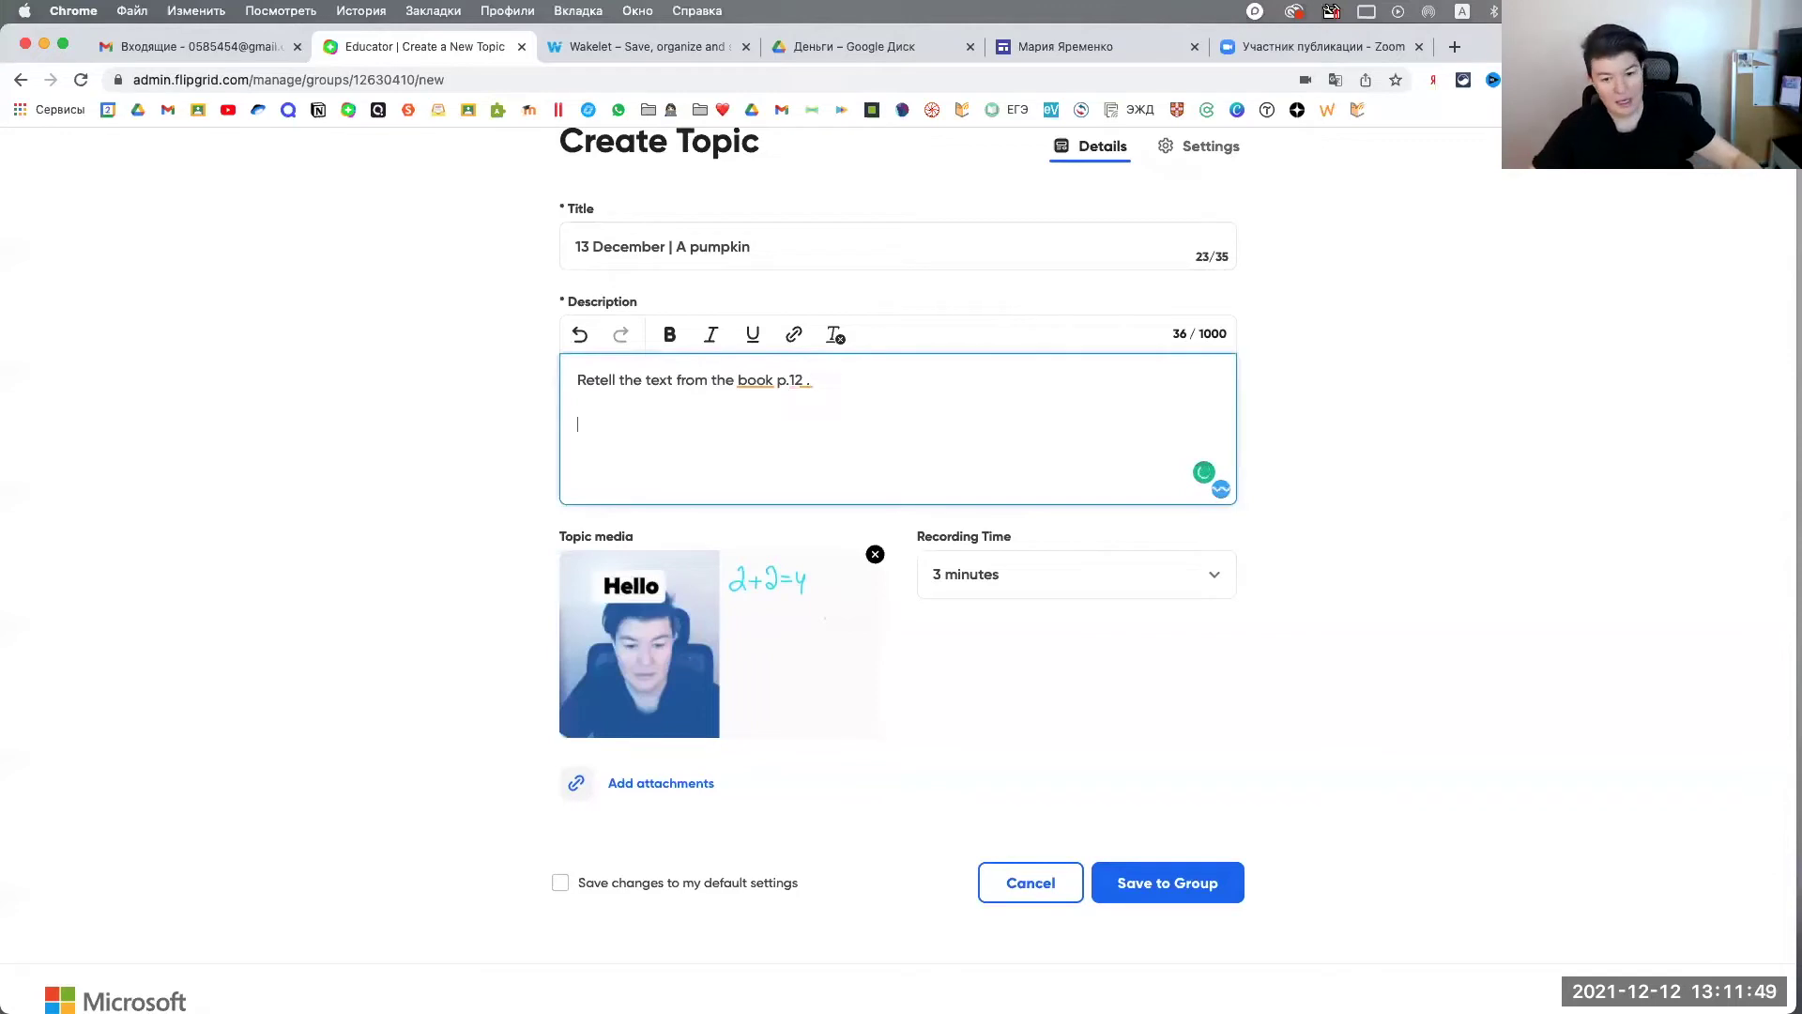
click(1455, 46)
Step: Search Yandex for 'text about pumpkin' and open Beachbody's '13 Unusual & Fun Facts About Pumpkins' article
click(661, 288)
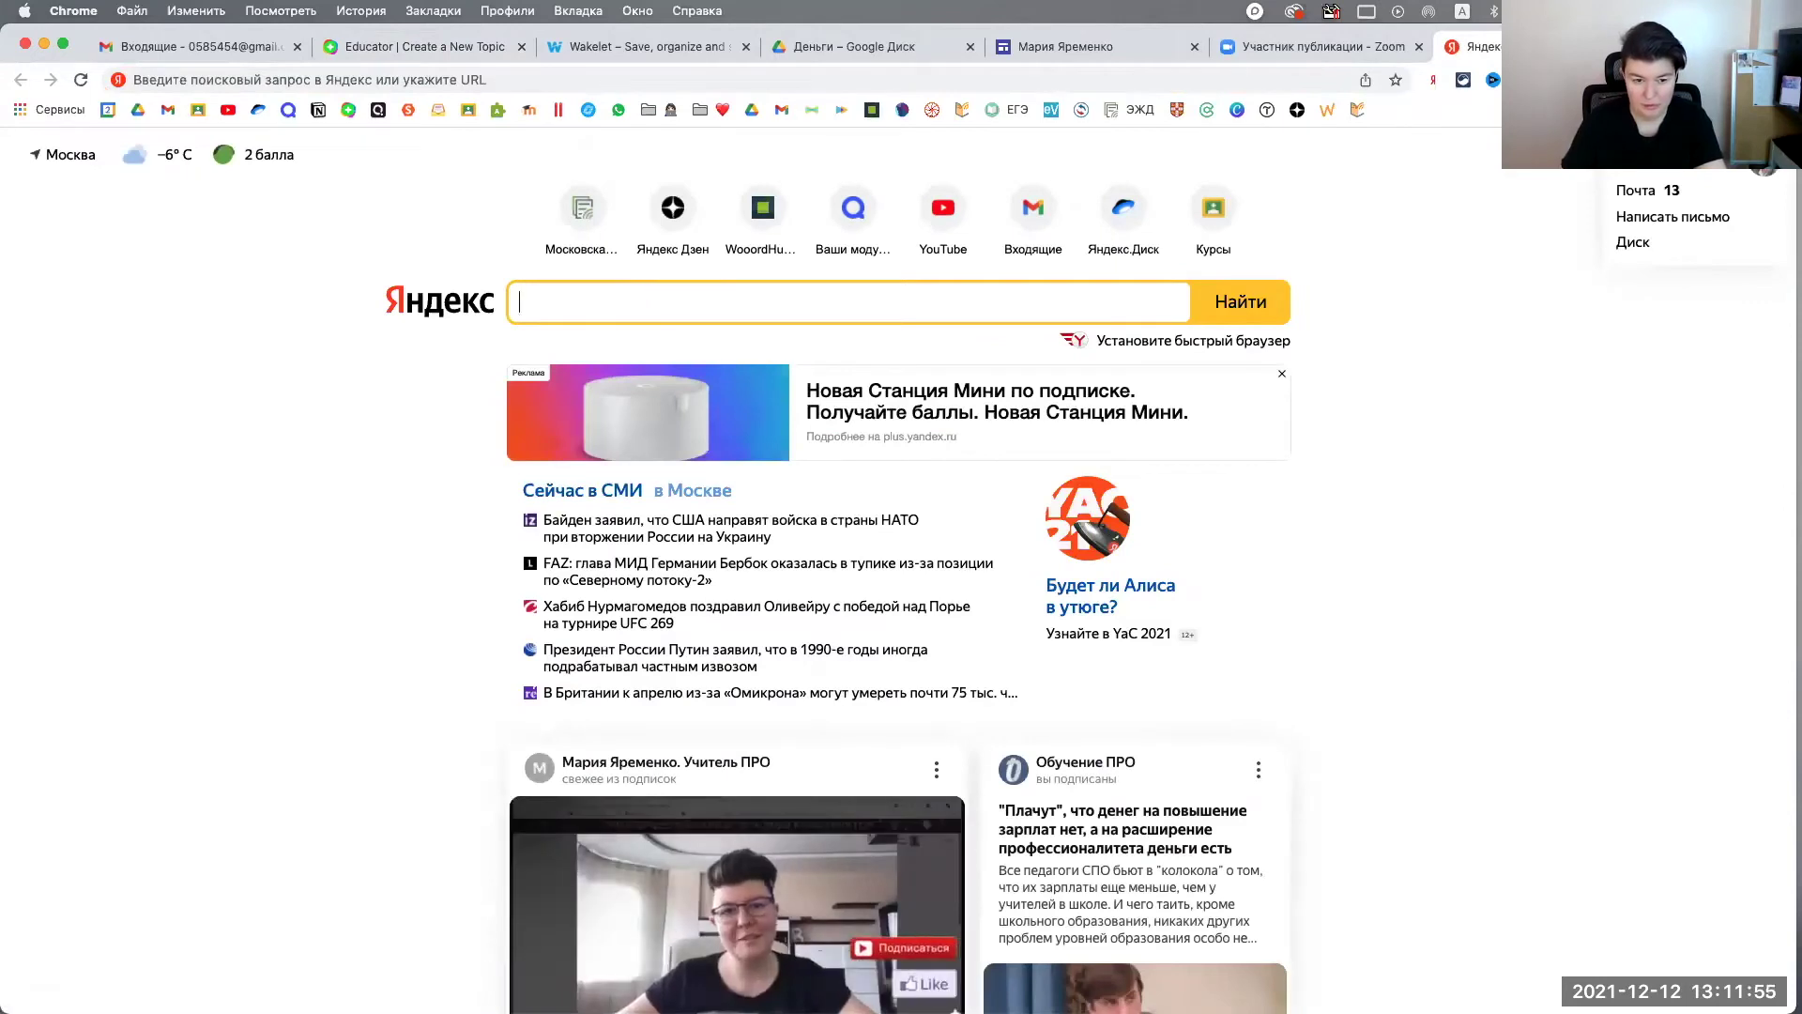
text(text)
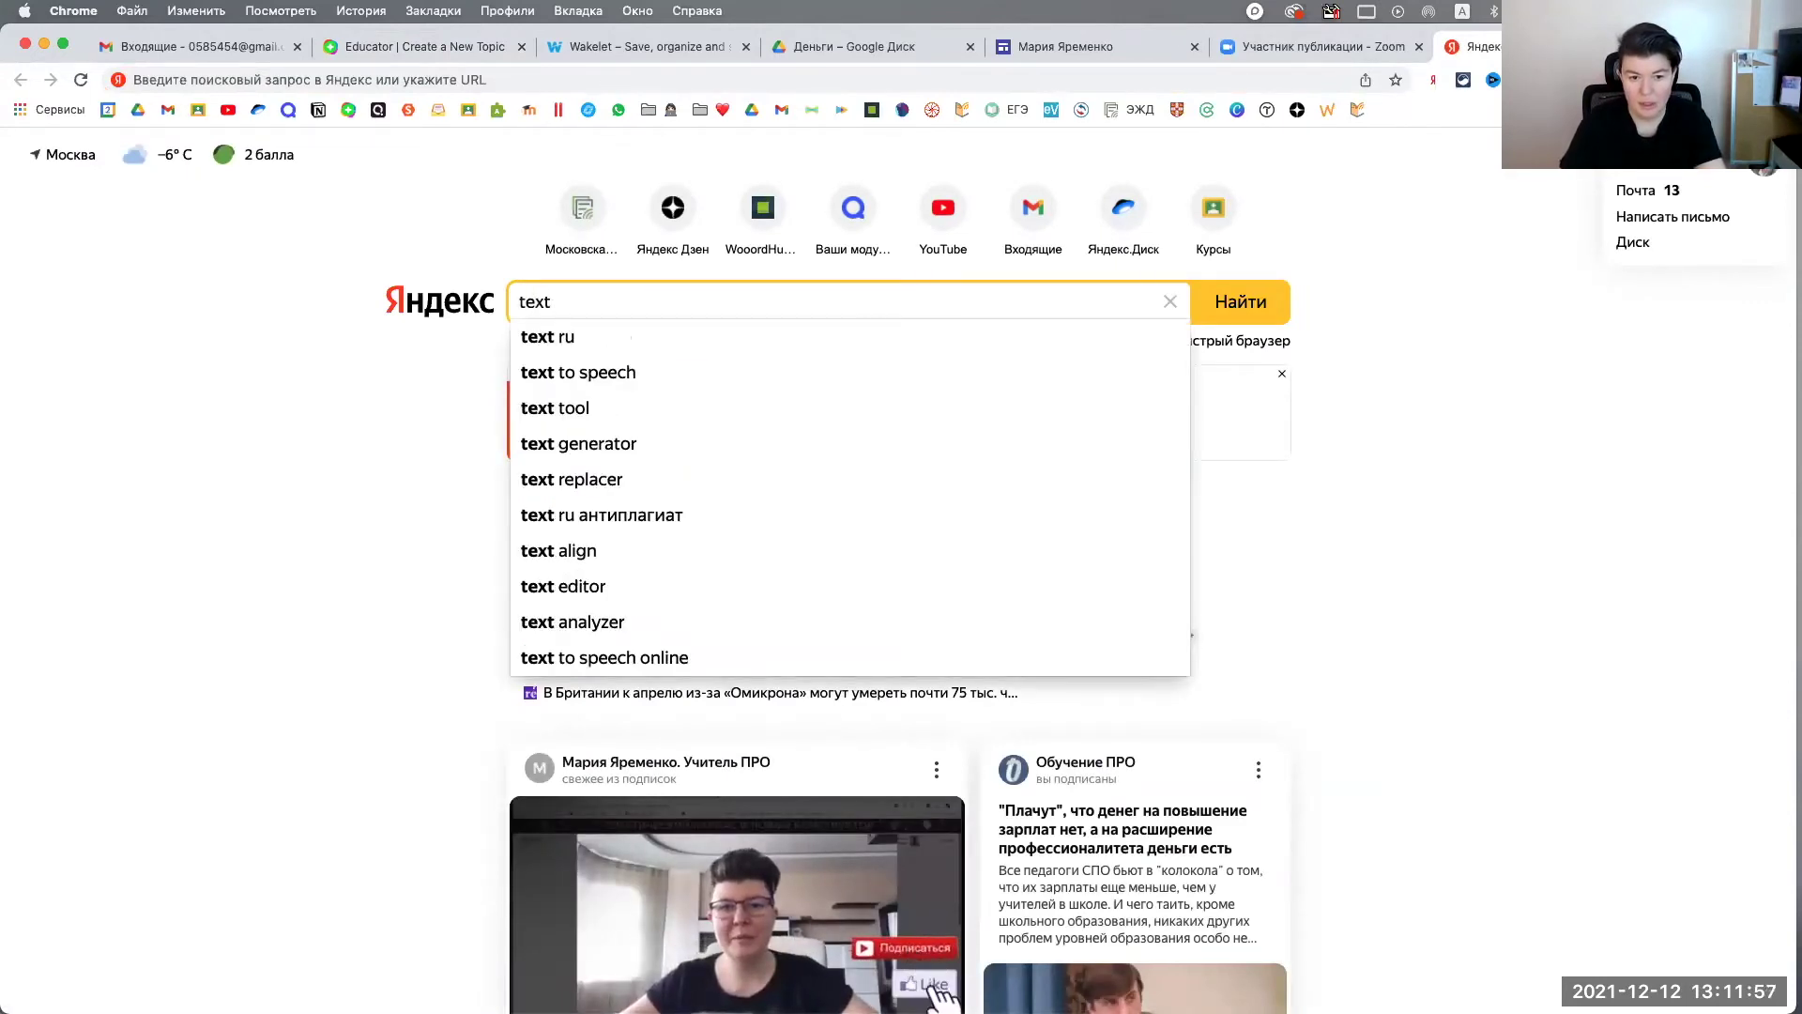
text( about pumpkin)
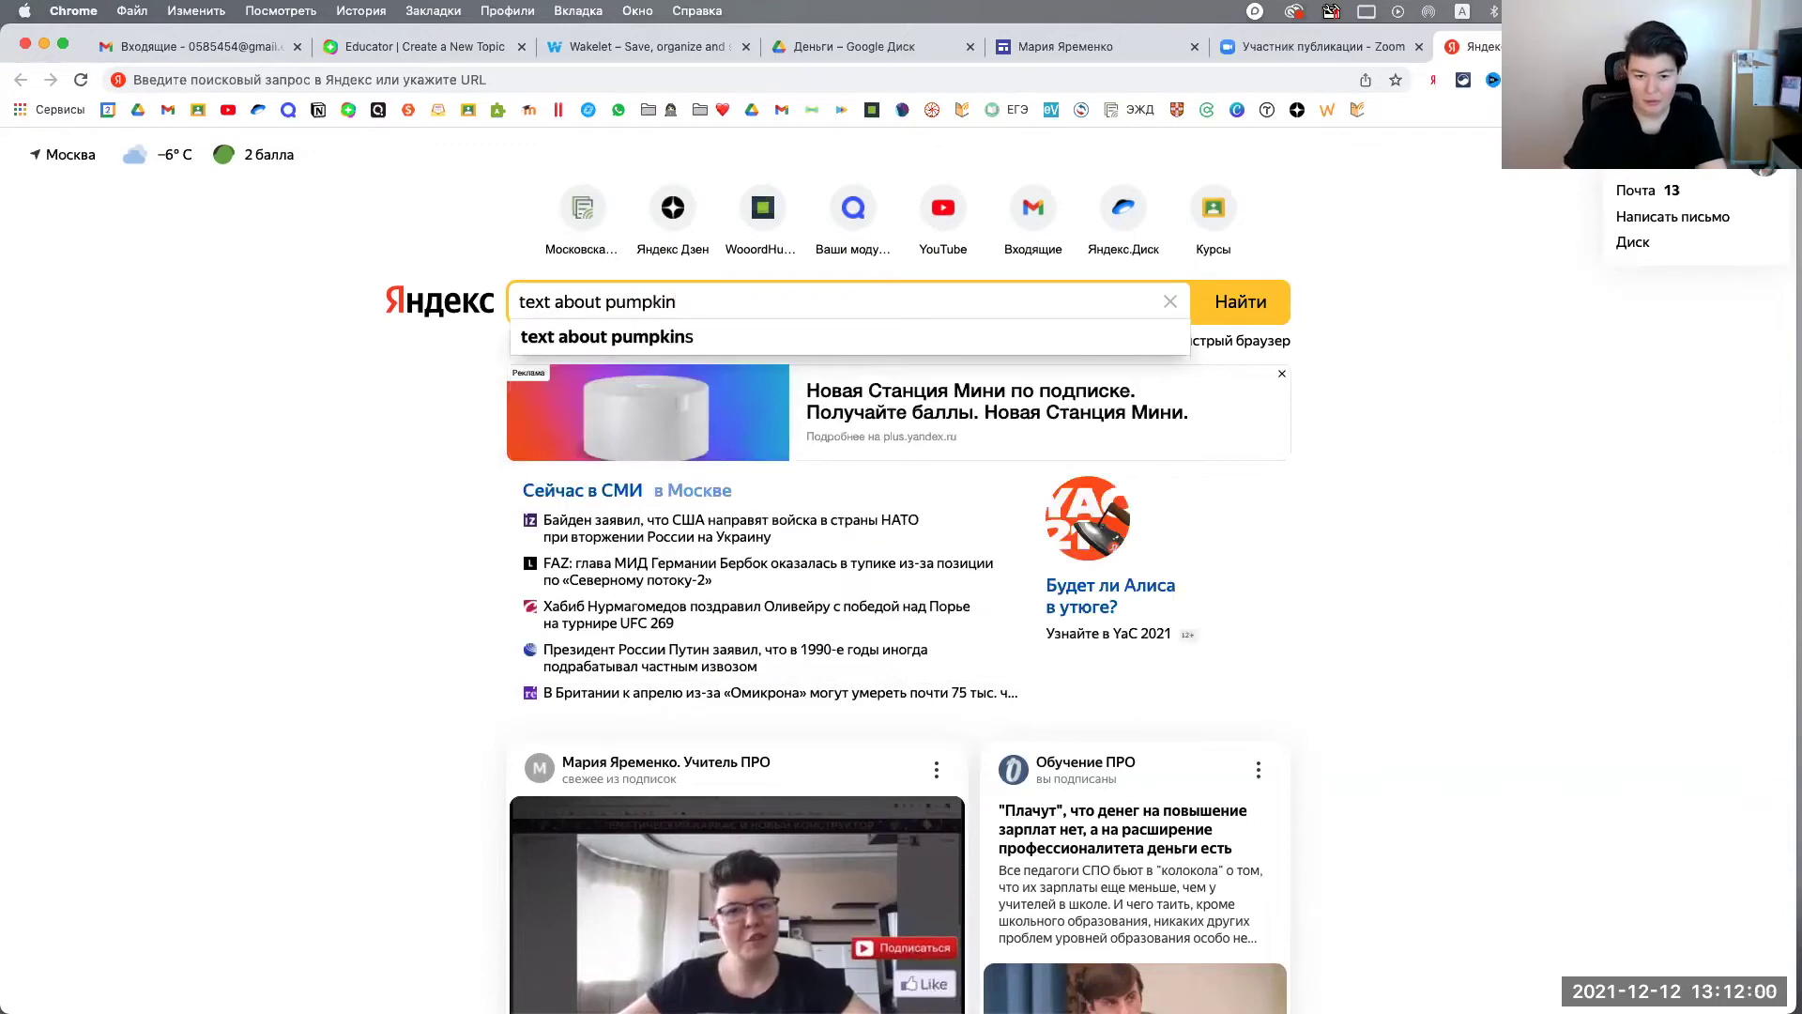
key(Return)
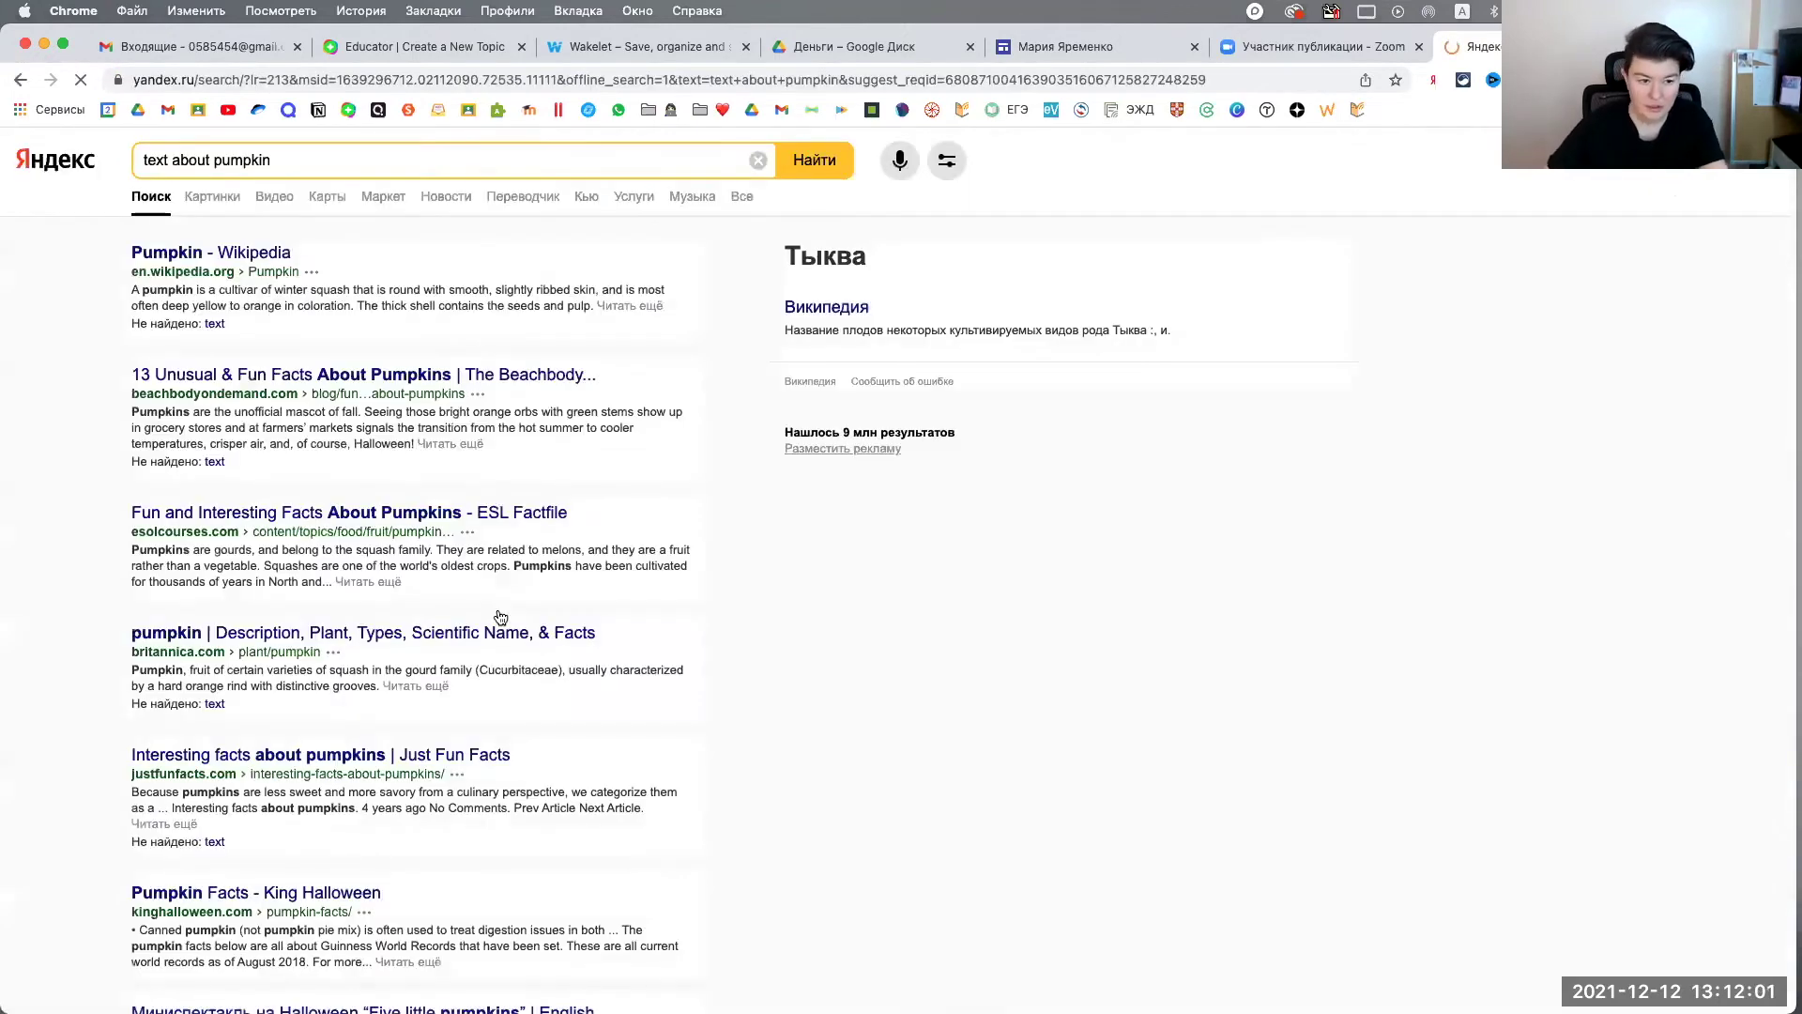
click(313, 378)
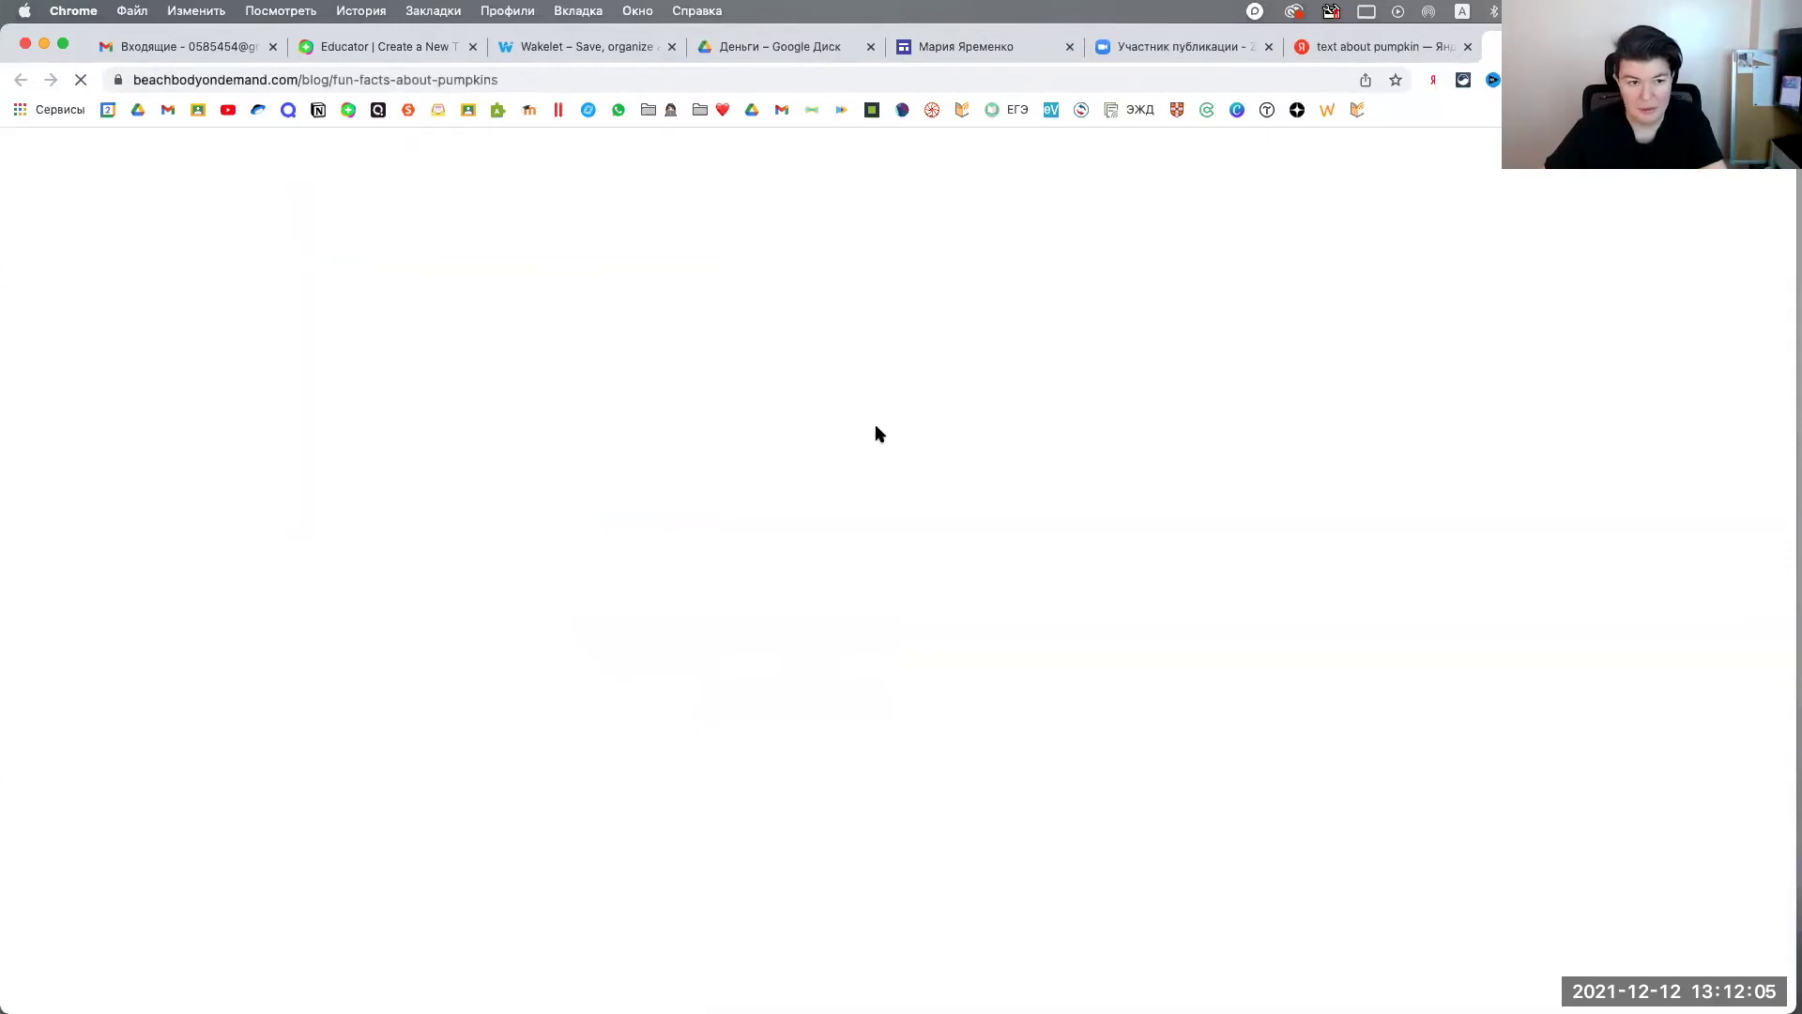
Step: Read the pumpkin facts article down to sections 4–6, dismiss the translate offer, and select its URL
scroll(382, 350, down, 15)
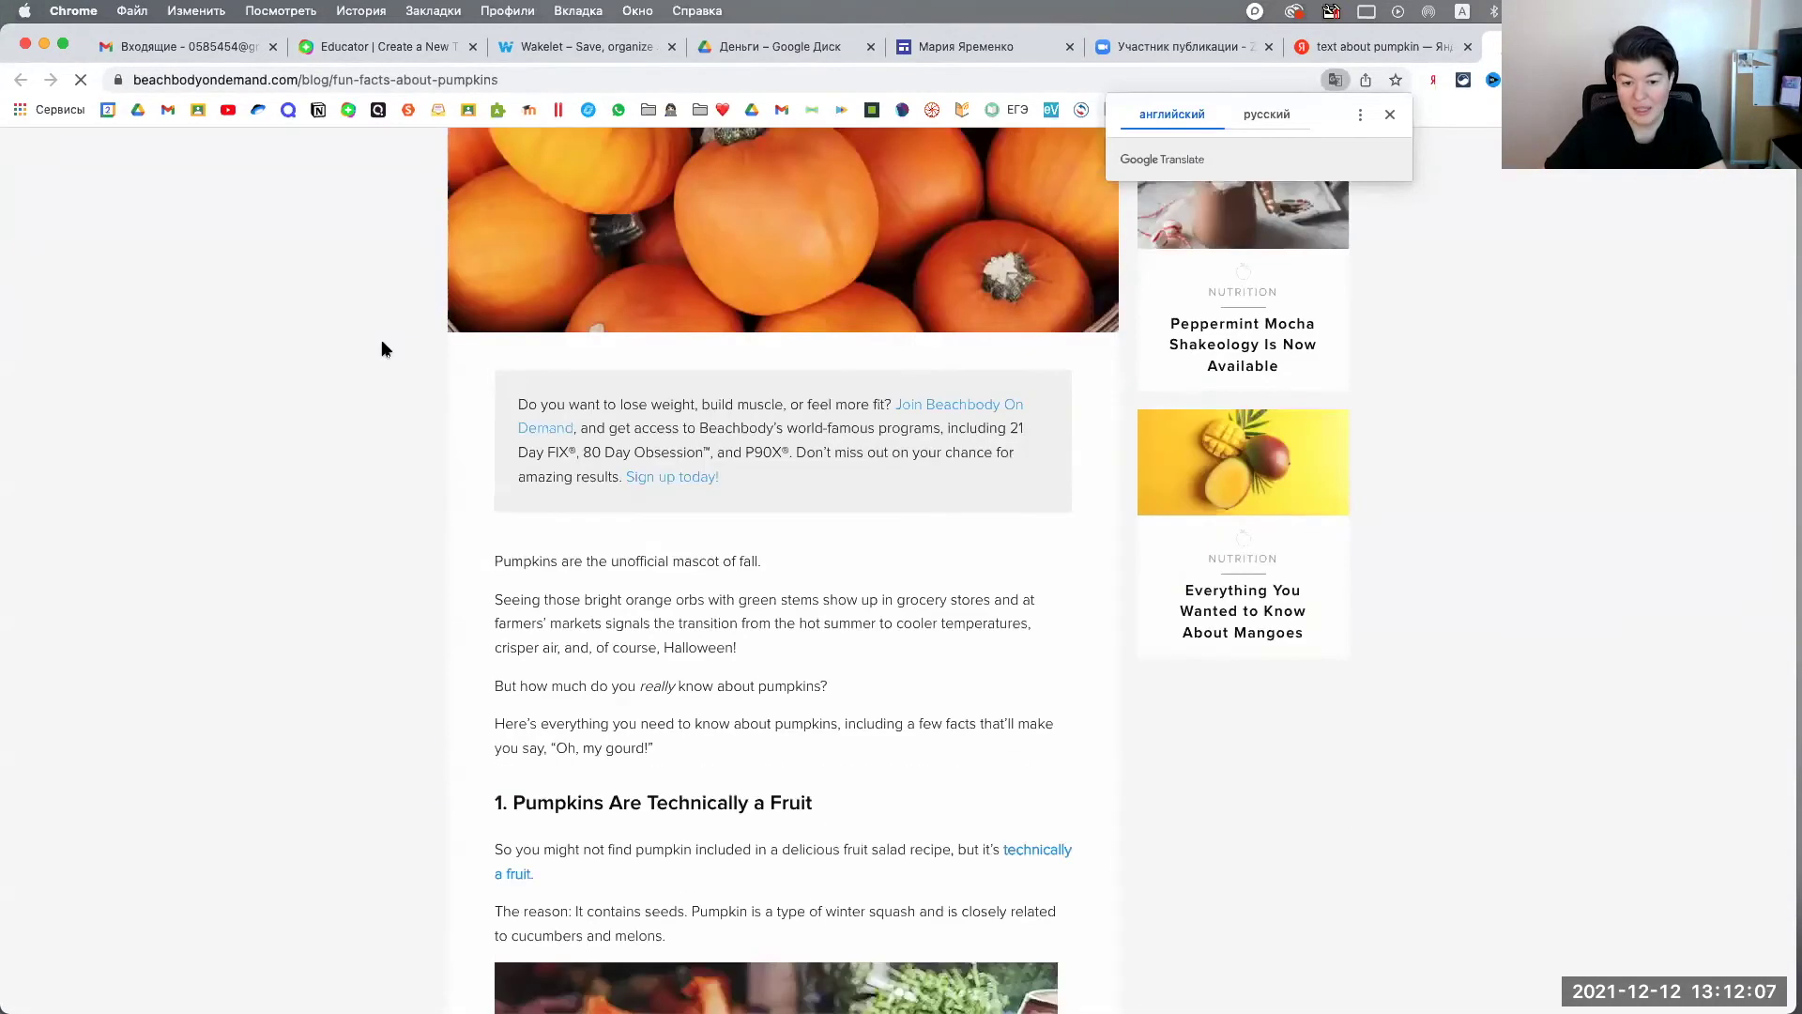
scroll(382, 349, down, 3)
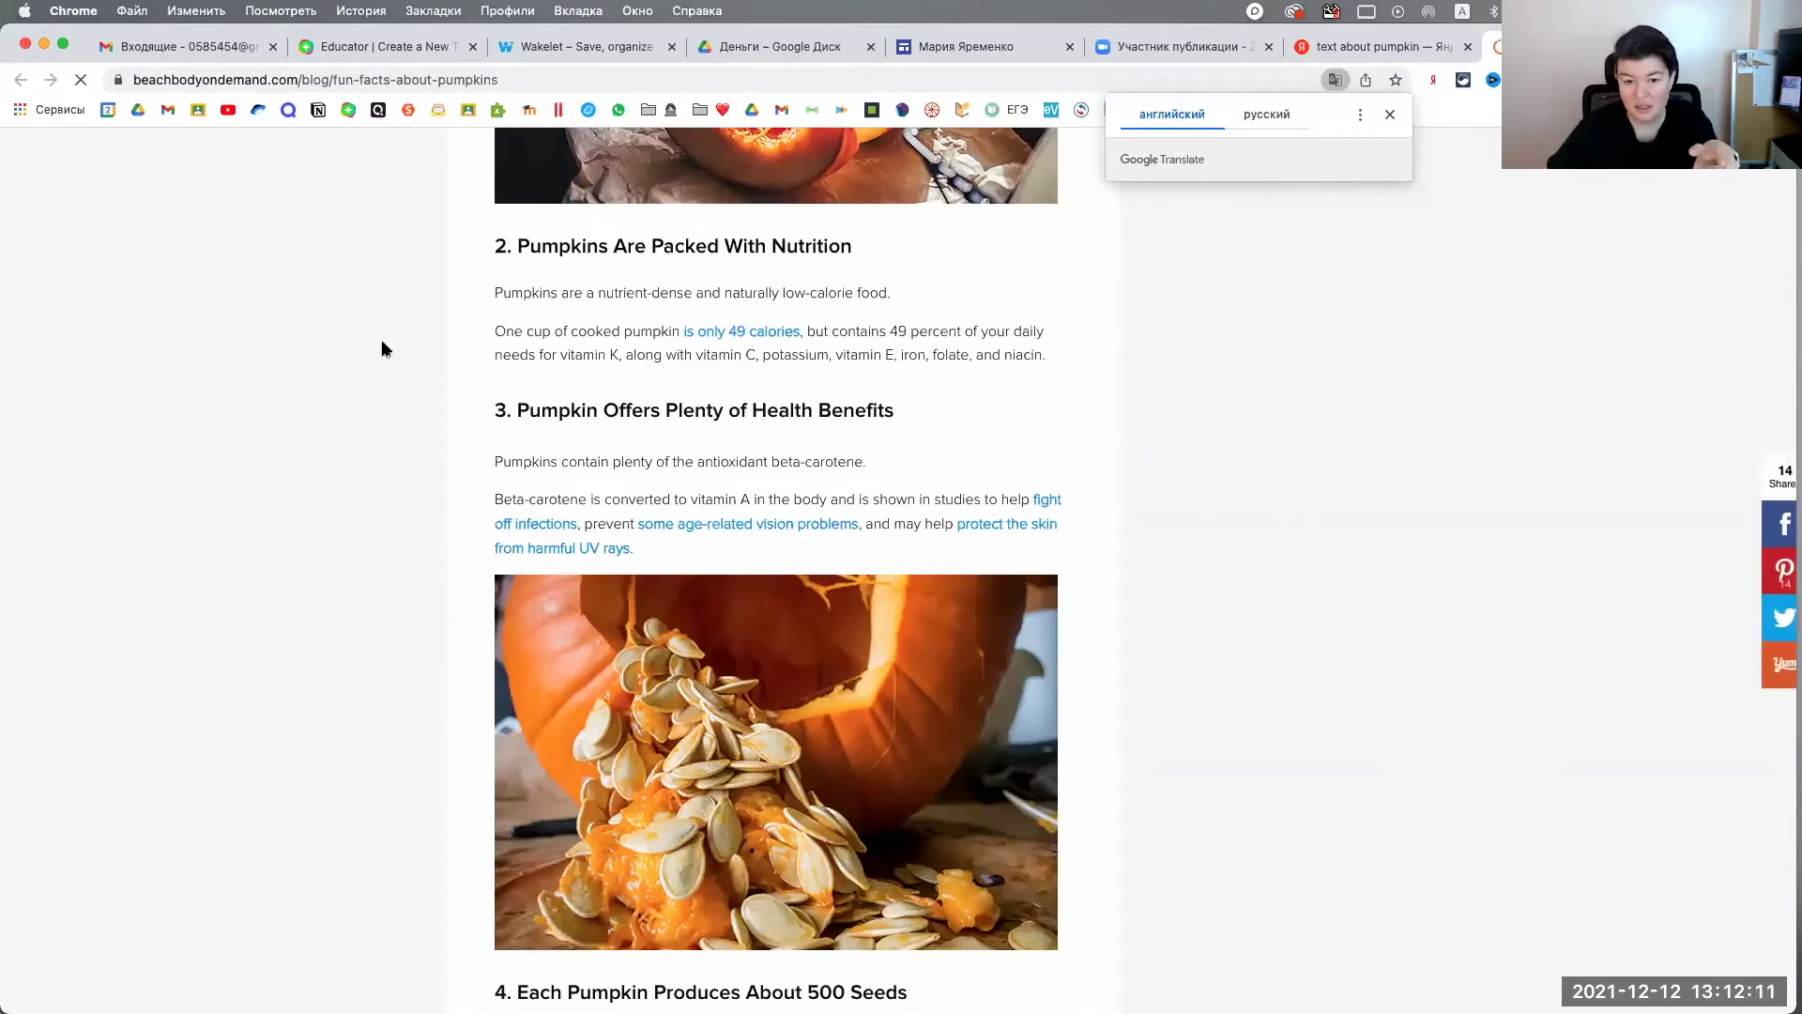
click(1391, 116)
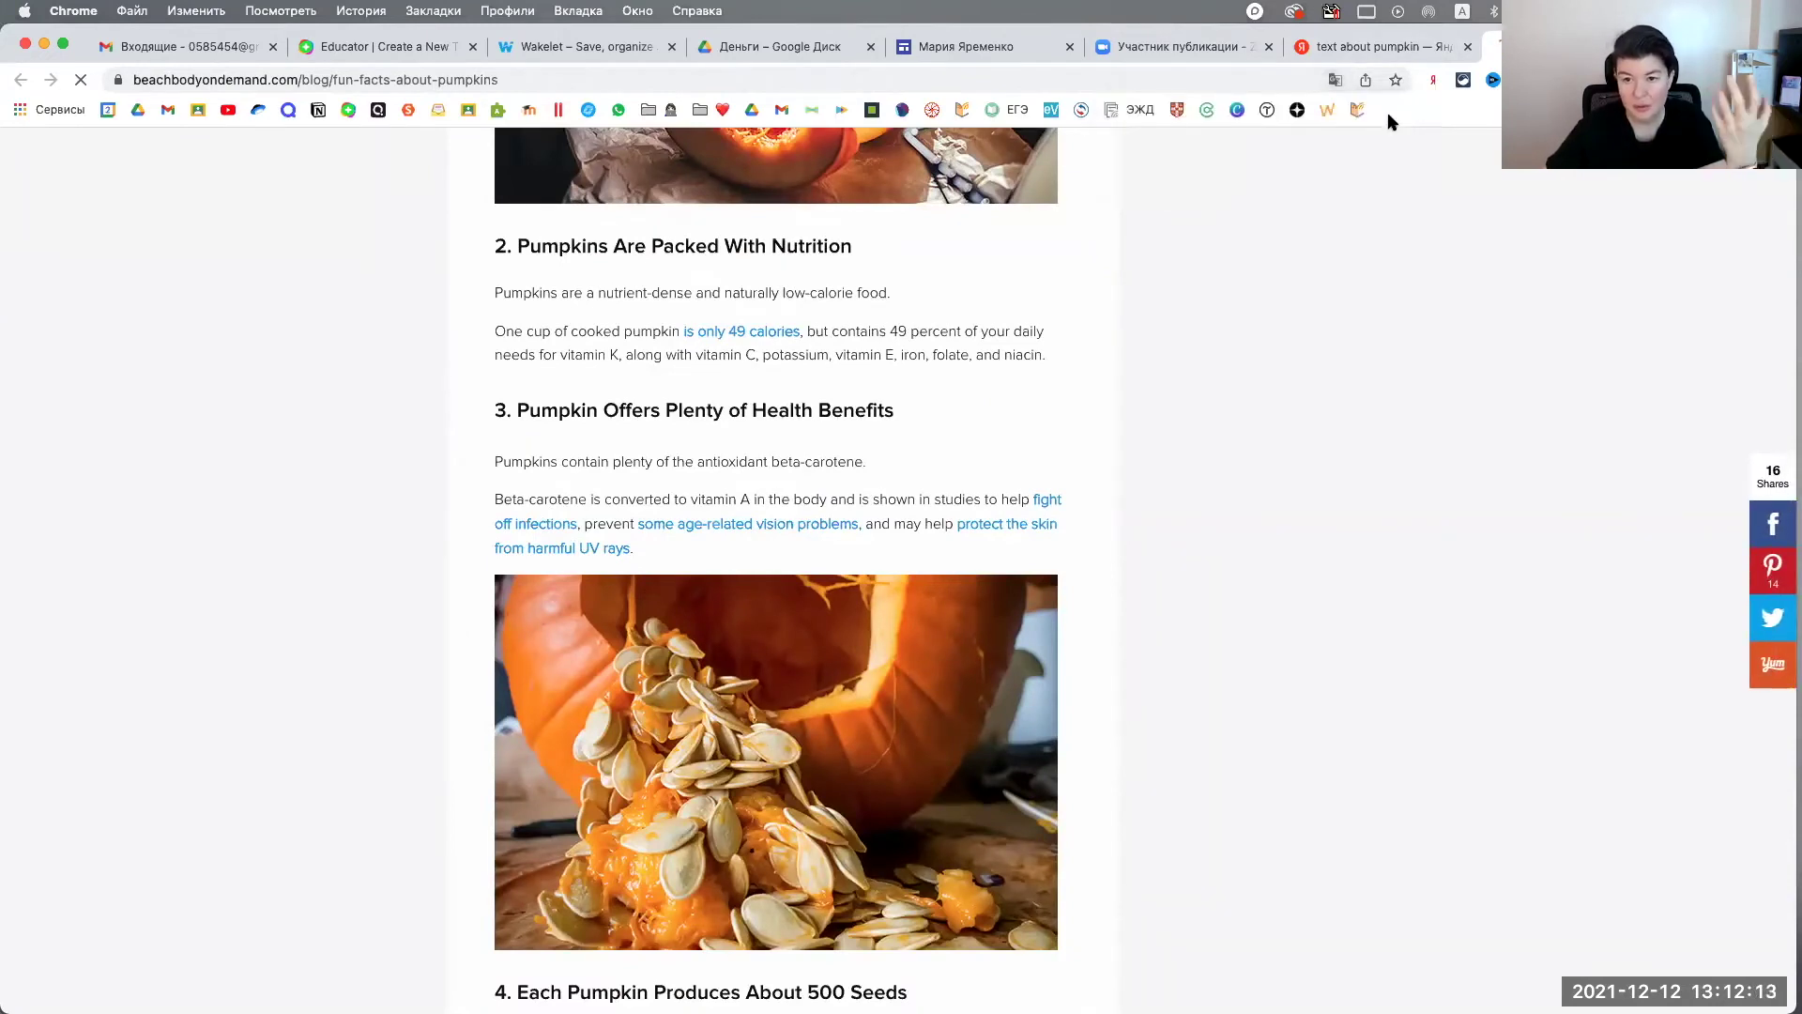
scroll(638, 469, down, 7)
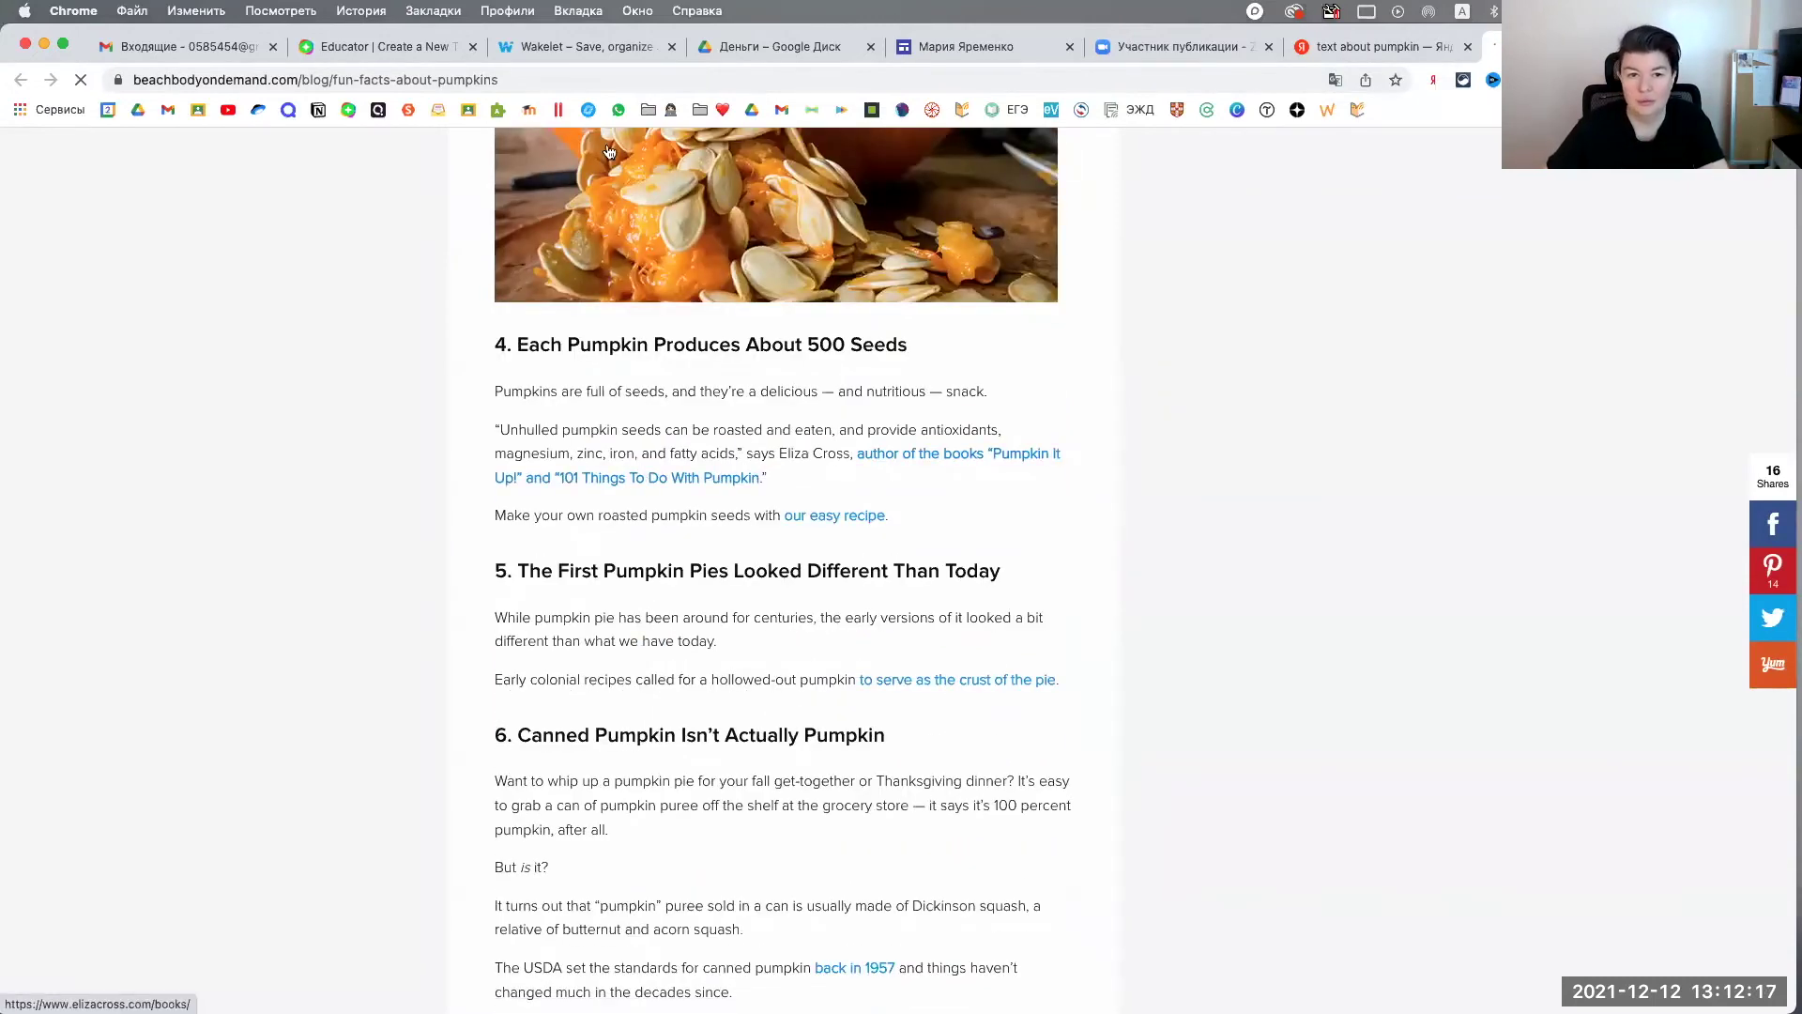
click(533, 81)
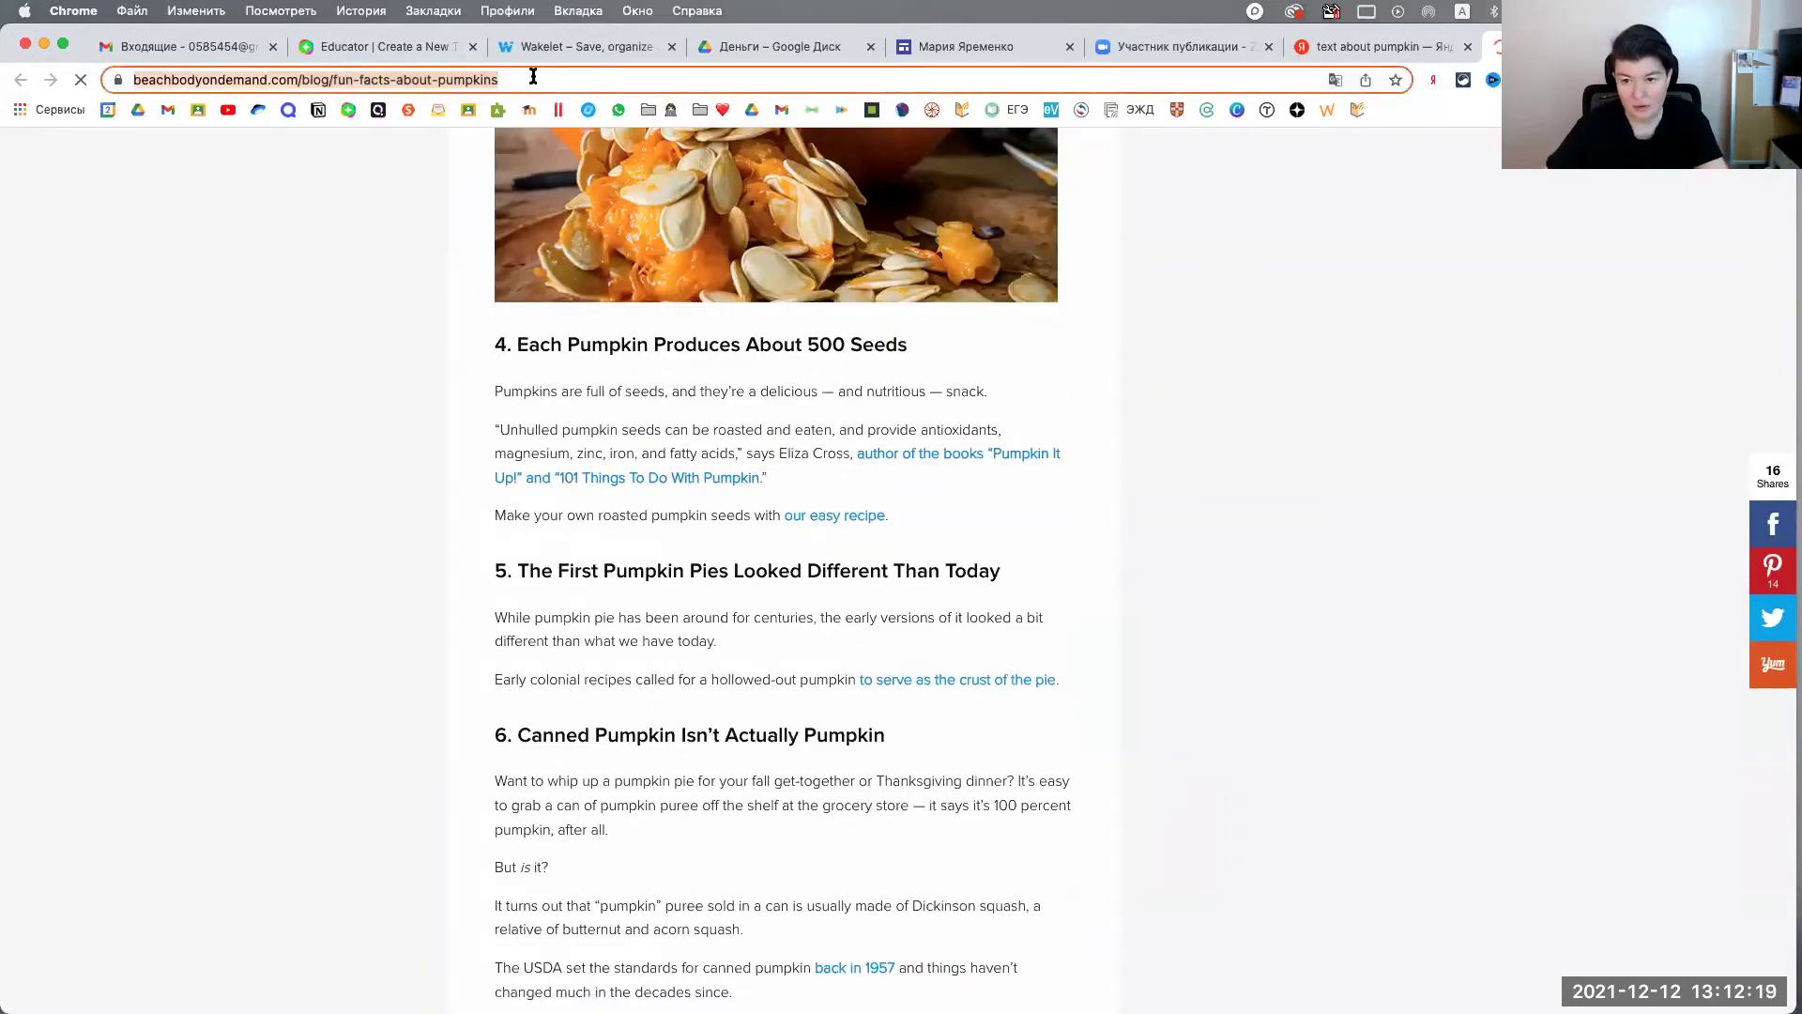
Step: Glance at the Wakelet collections tab, then return to the Flipgrid Create Topic tab
click(579, 43)
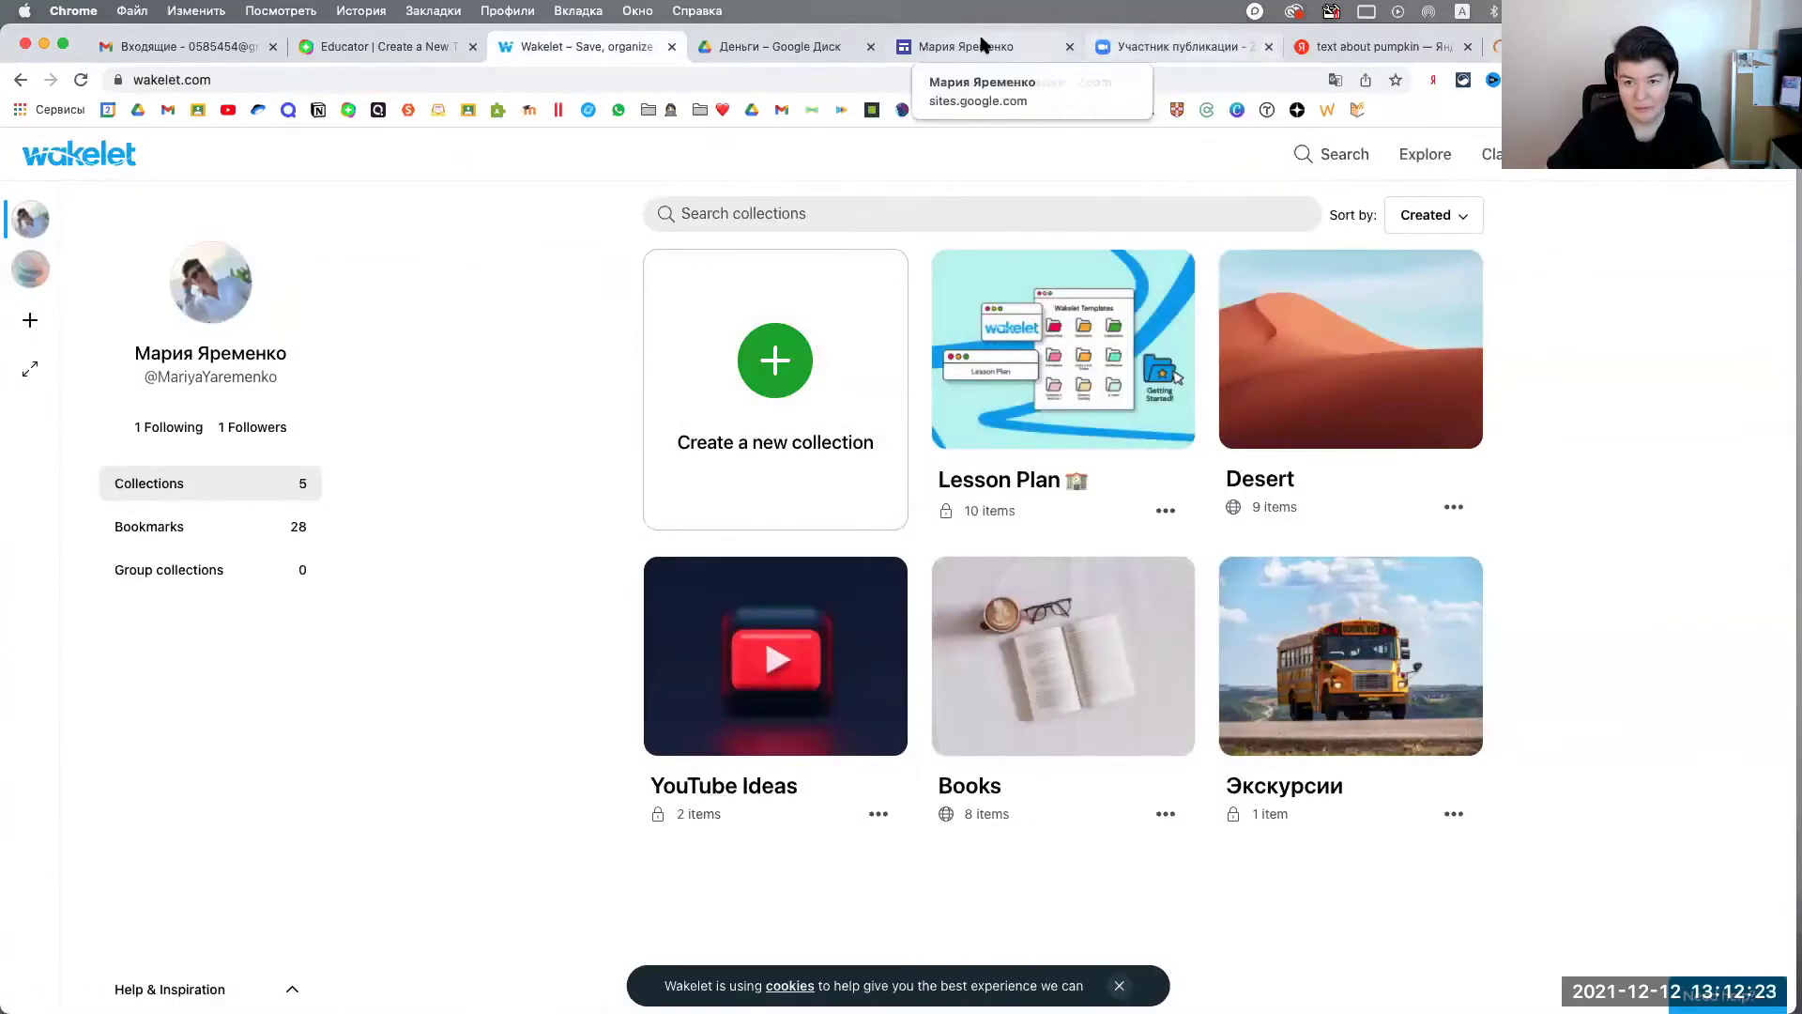
click(430, 46)
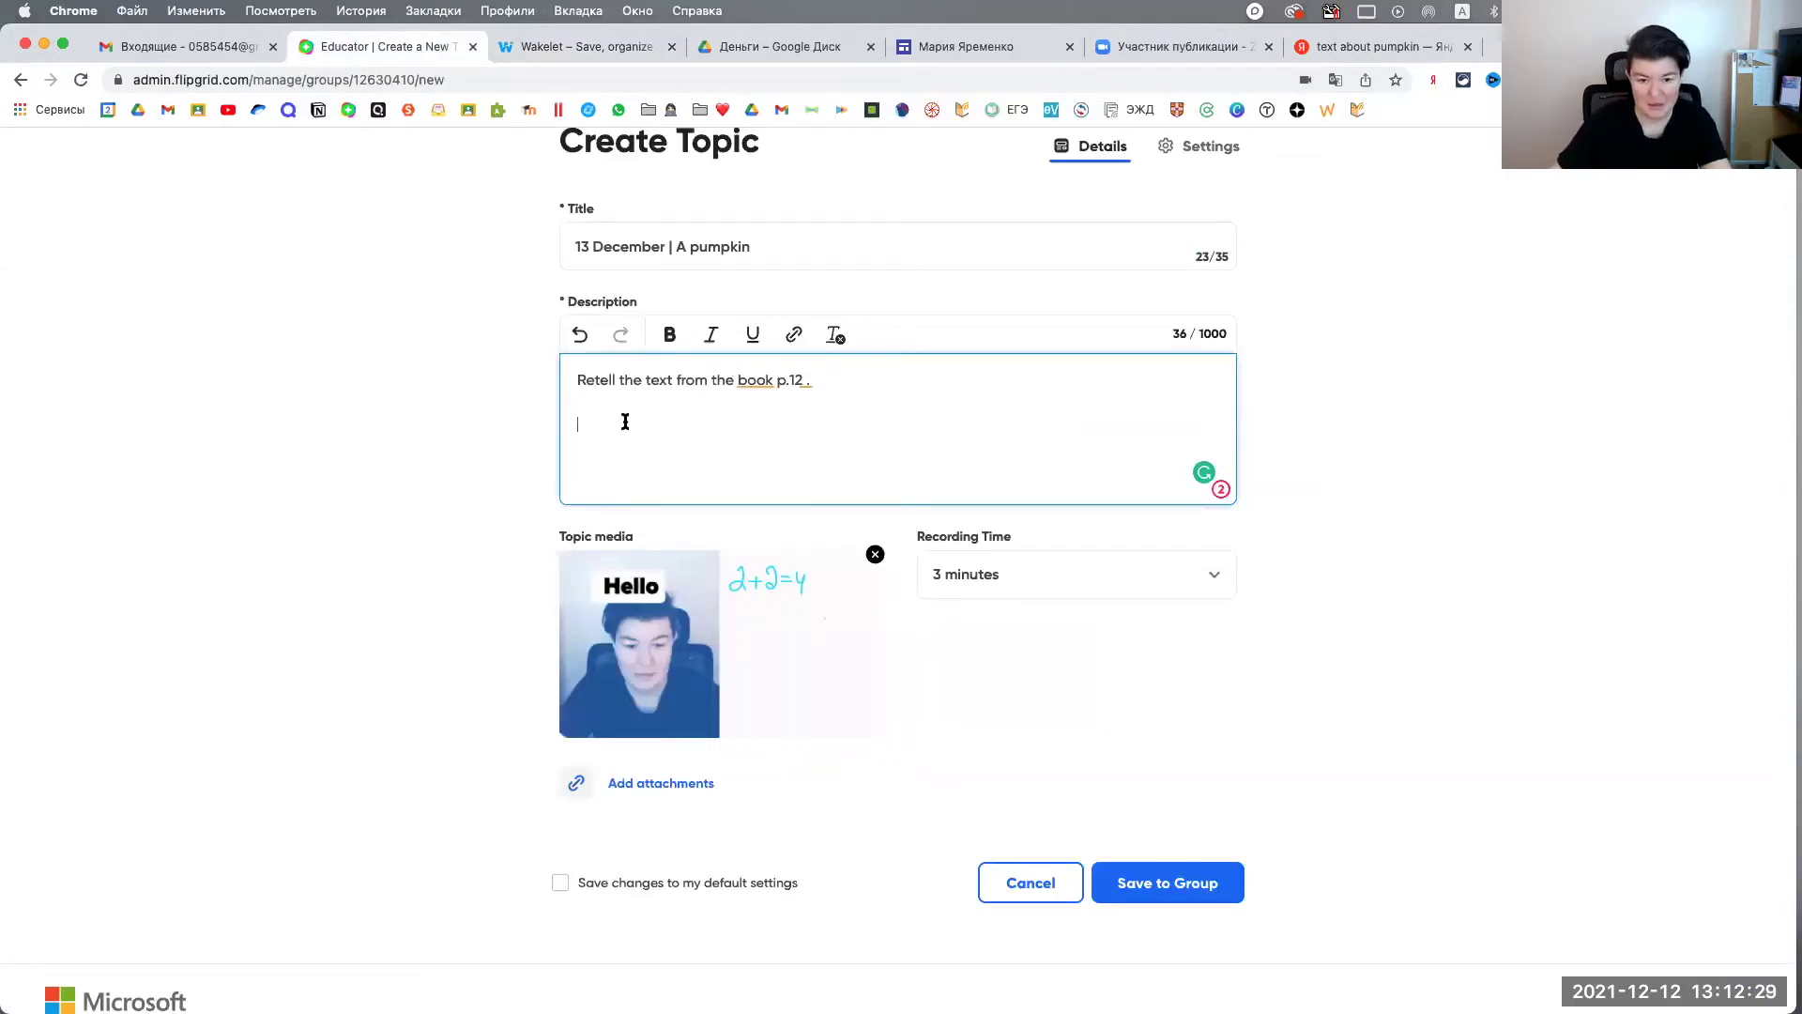
Step: Type 'Ссылка на статью' in Russian on the description's bottom line
text(C)
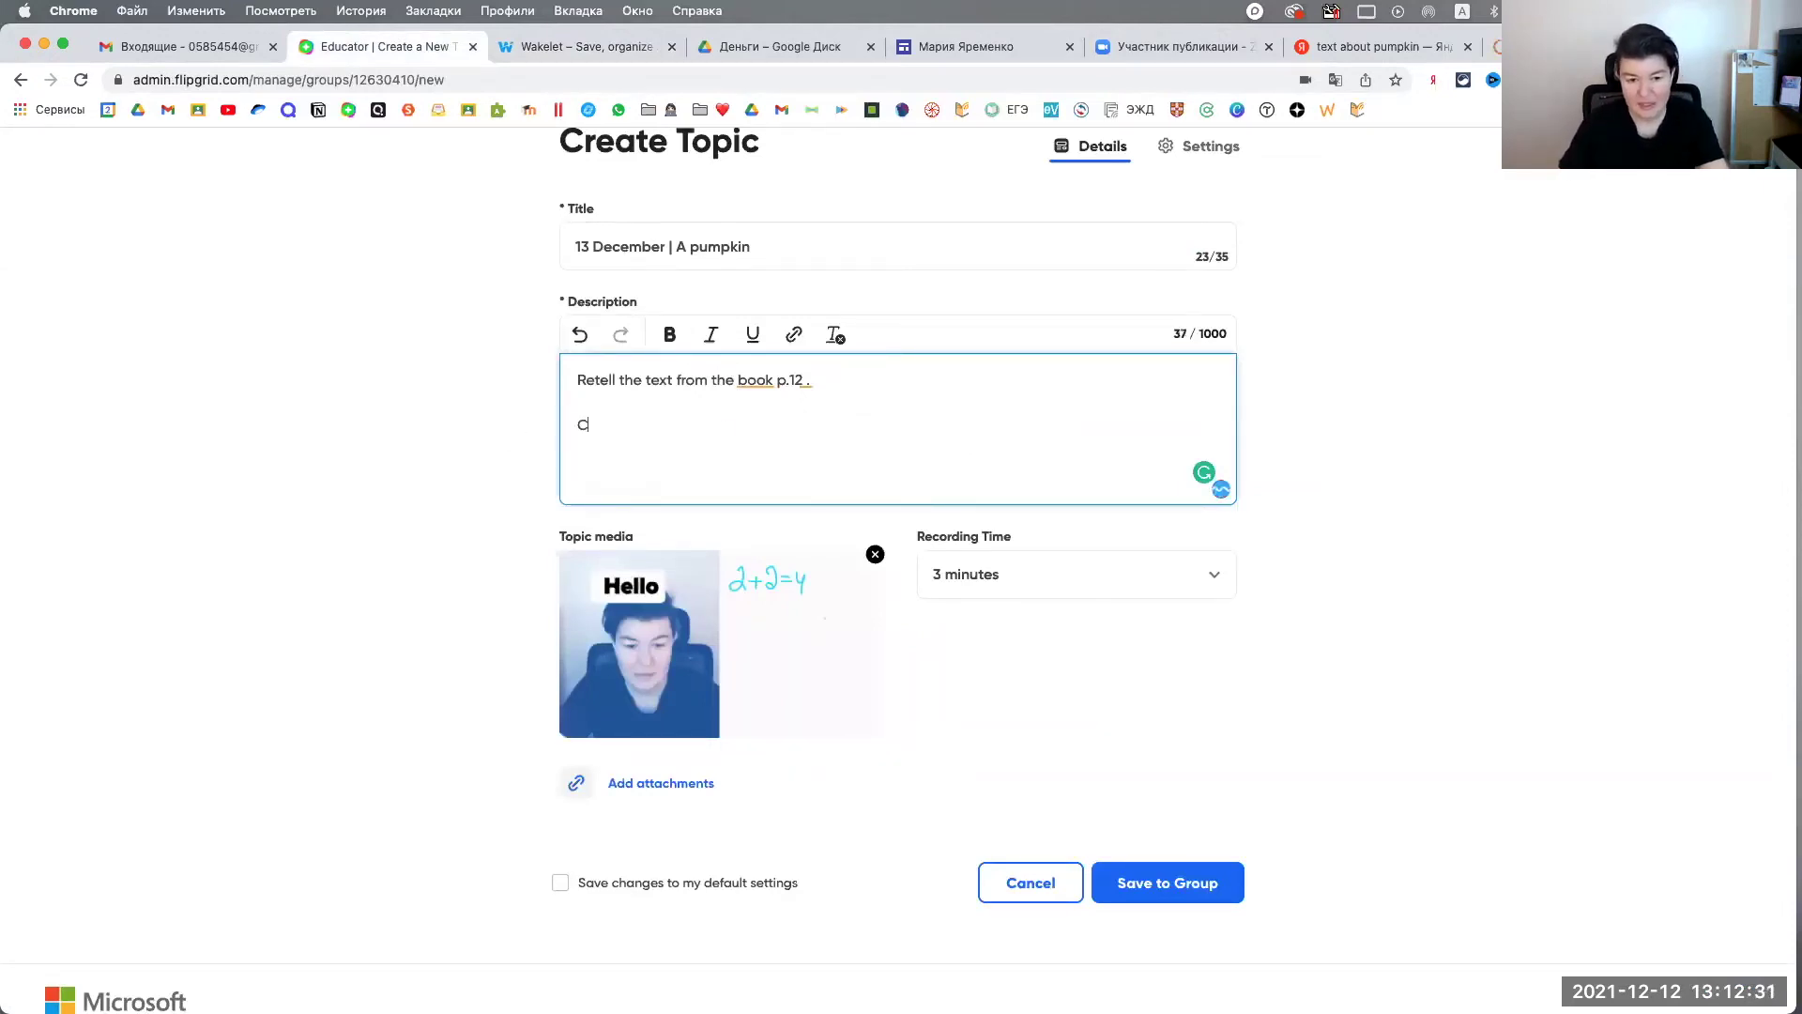
text(cskr)
key(BackSpace)
key(BackSpace)
key(BackSpace)
key(BackSpace)
key(BackSpace)
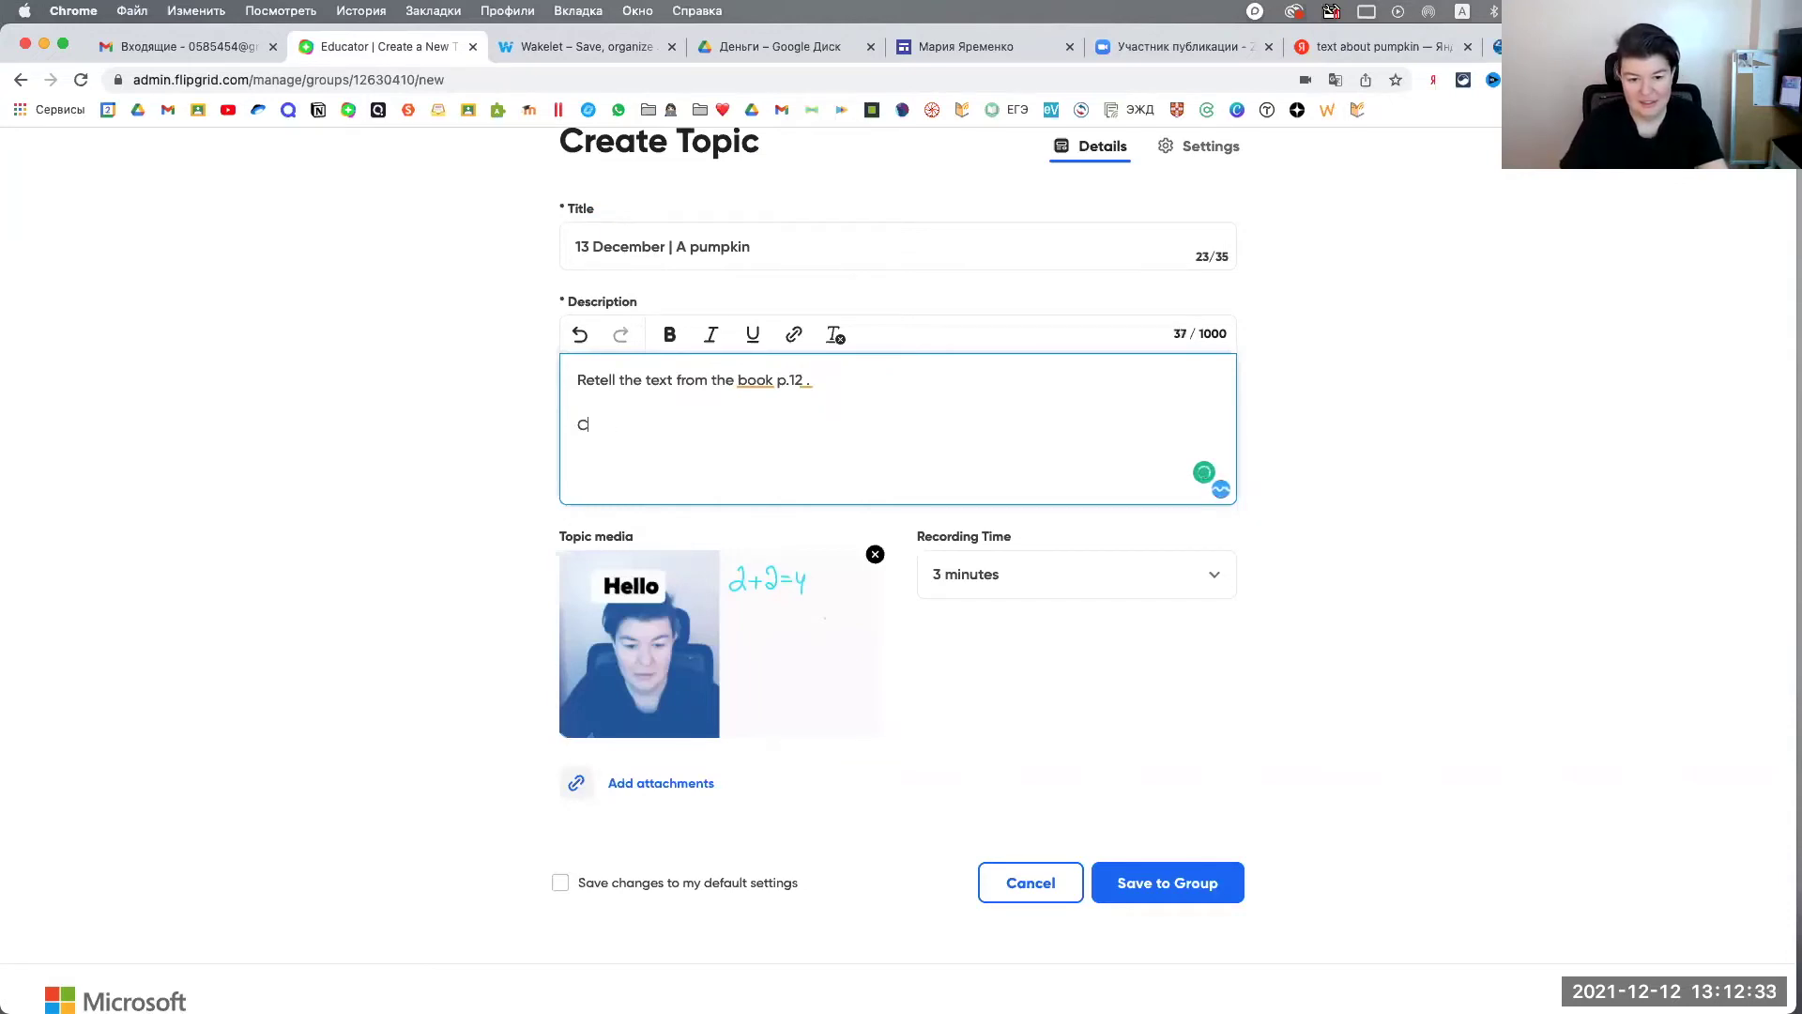
key(ctrl+space)
text(Ссылк а)
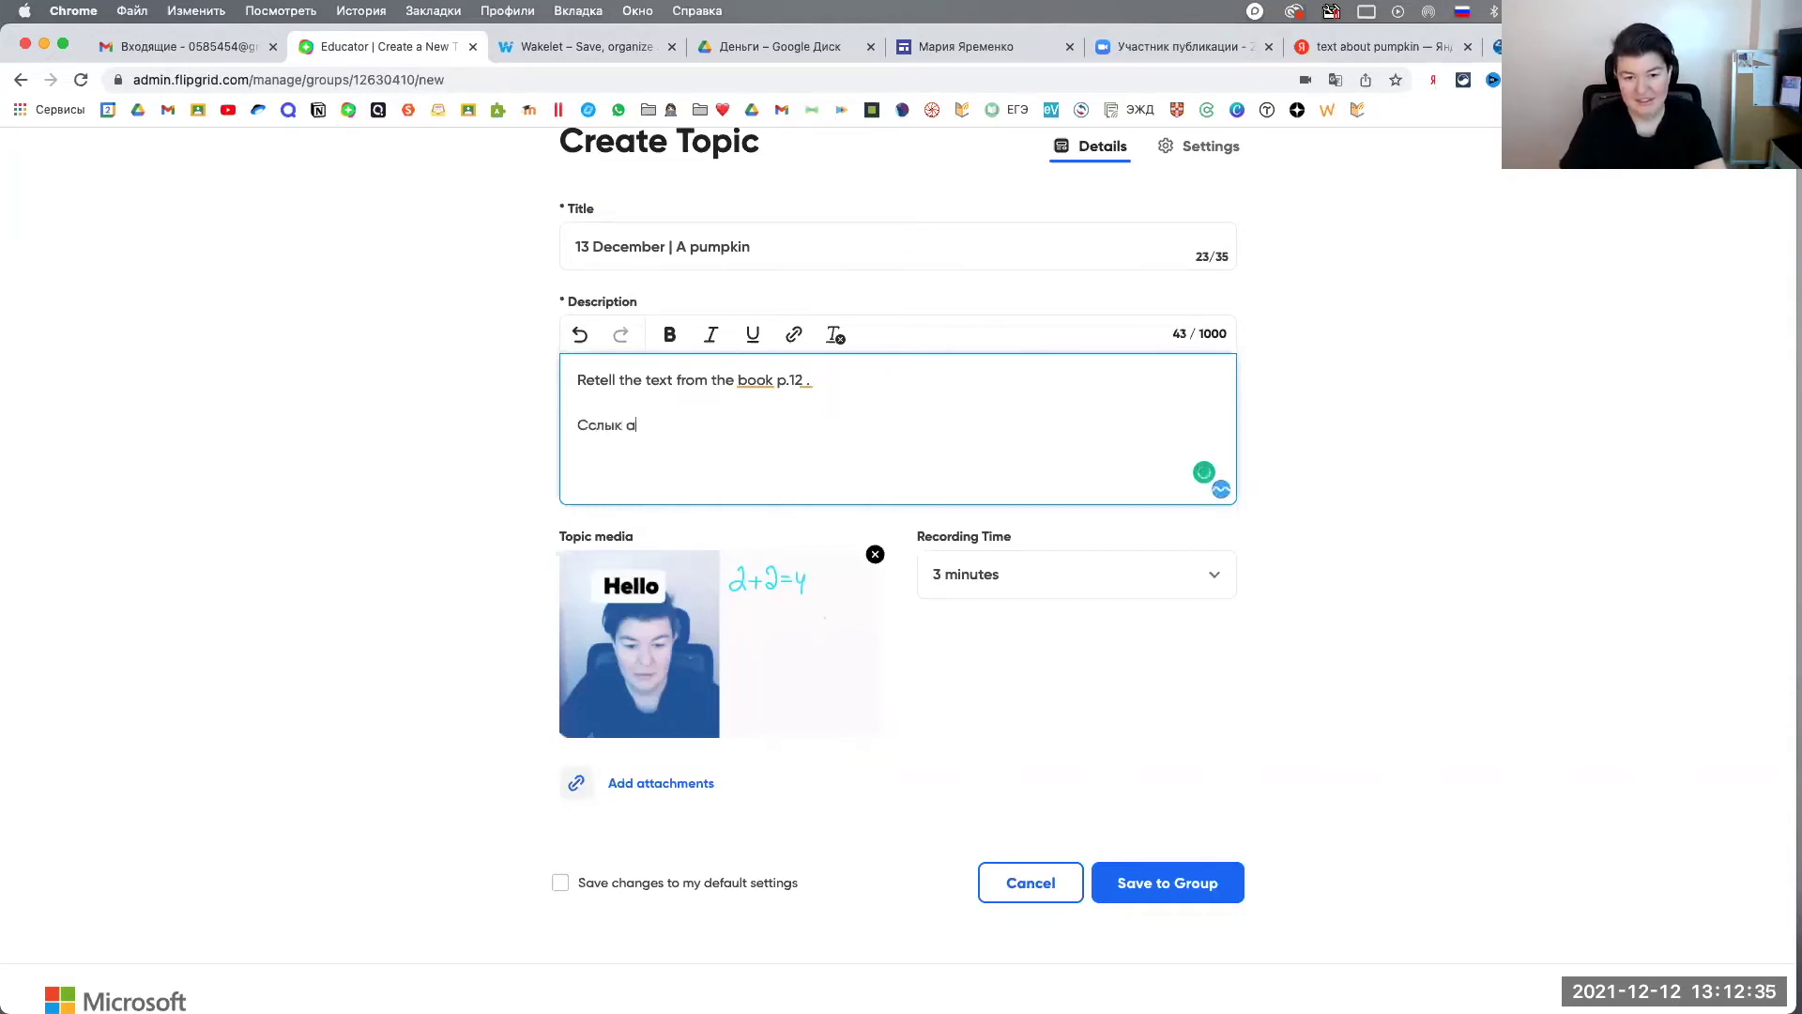
key(BackSpace)
key(BackSpace)
key(BackSpace)
key(BackSpace)
text(ылк а)
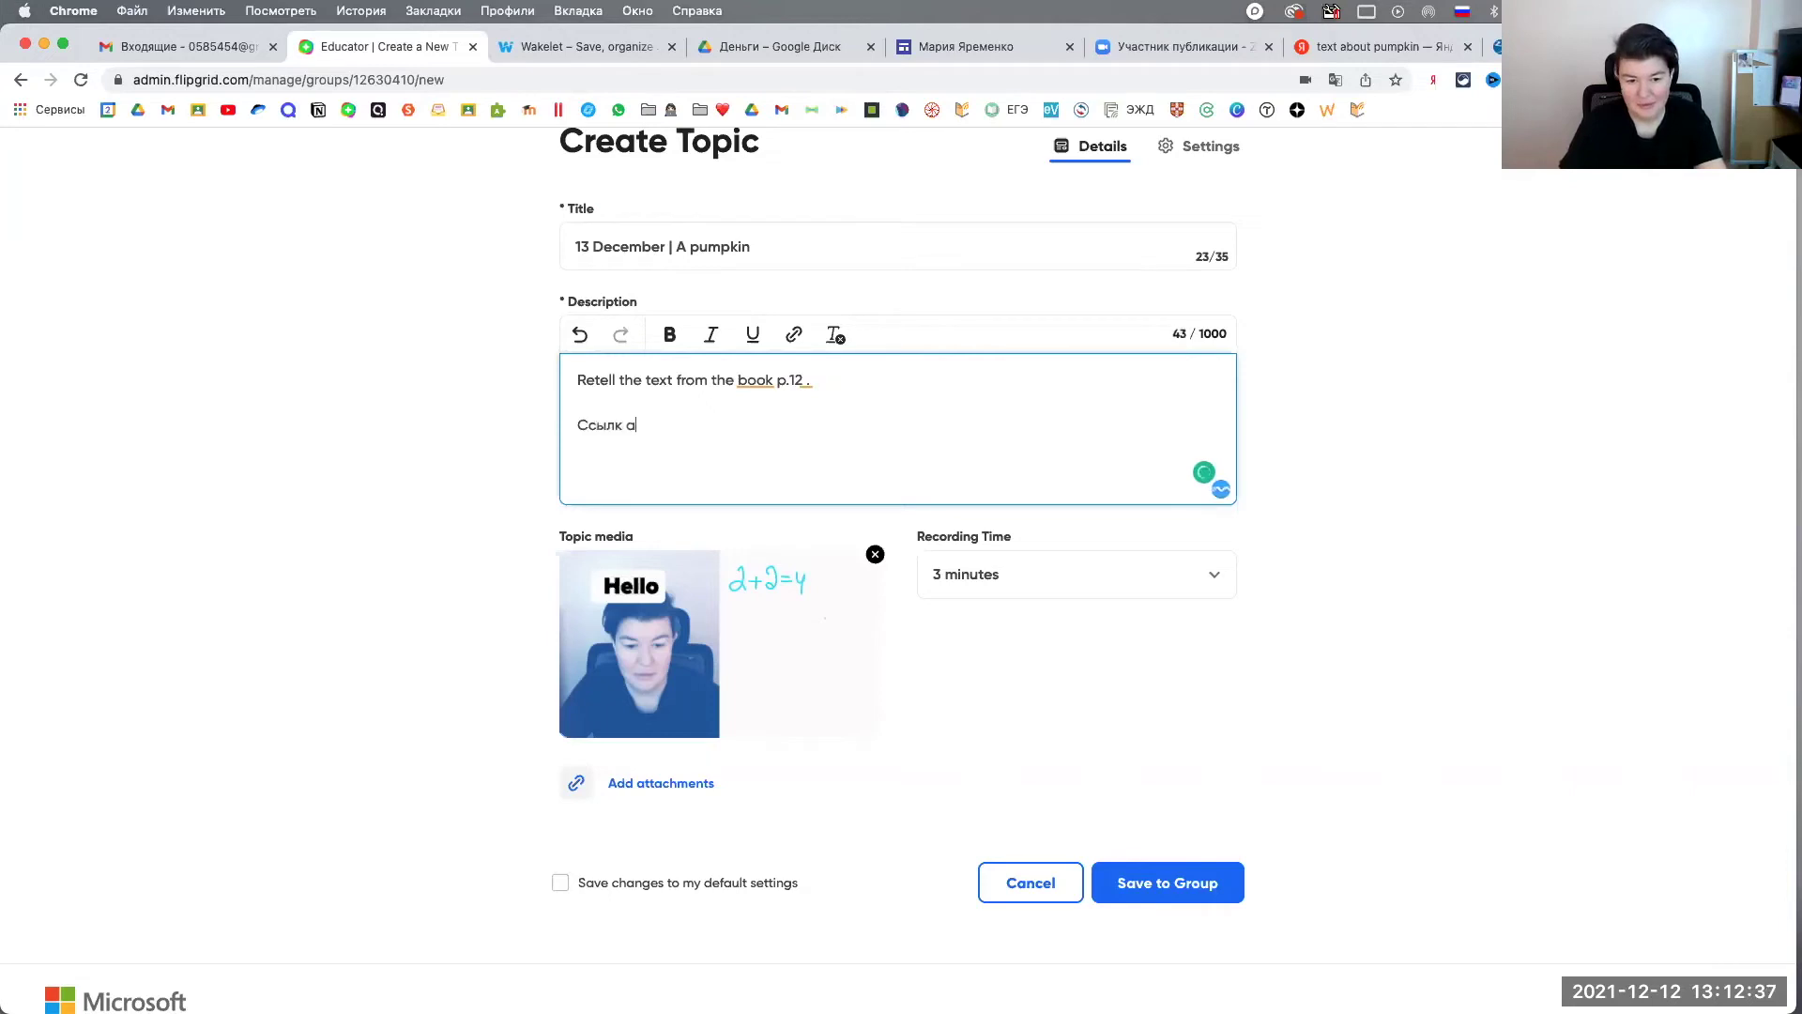
text(на)
key(BackSpace)
key(BackSpace)
key(BackSpace)
key(BackSpace)
text(а на статью.)
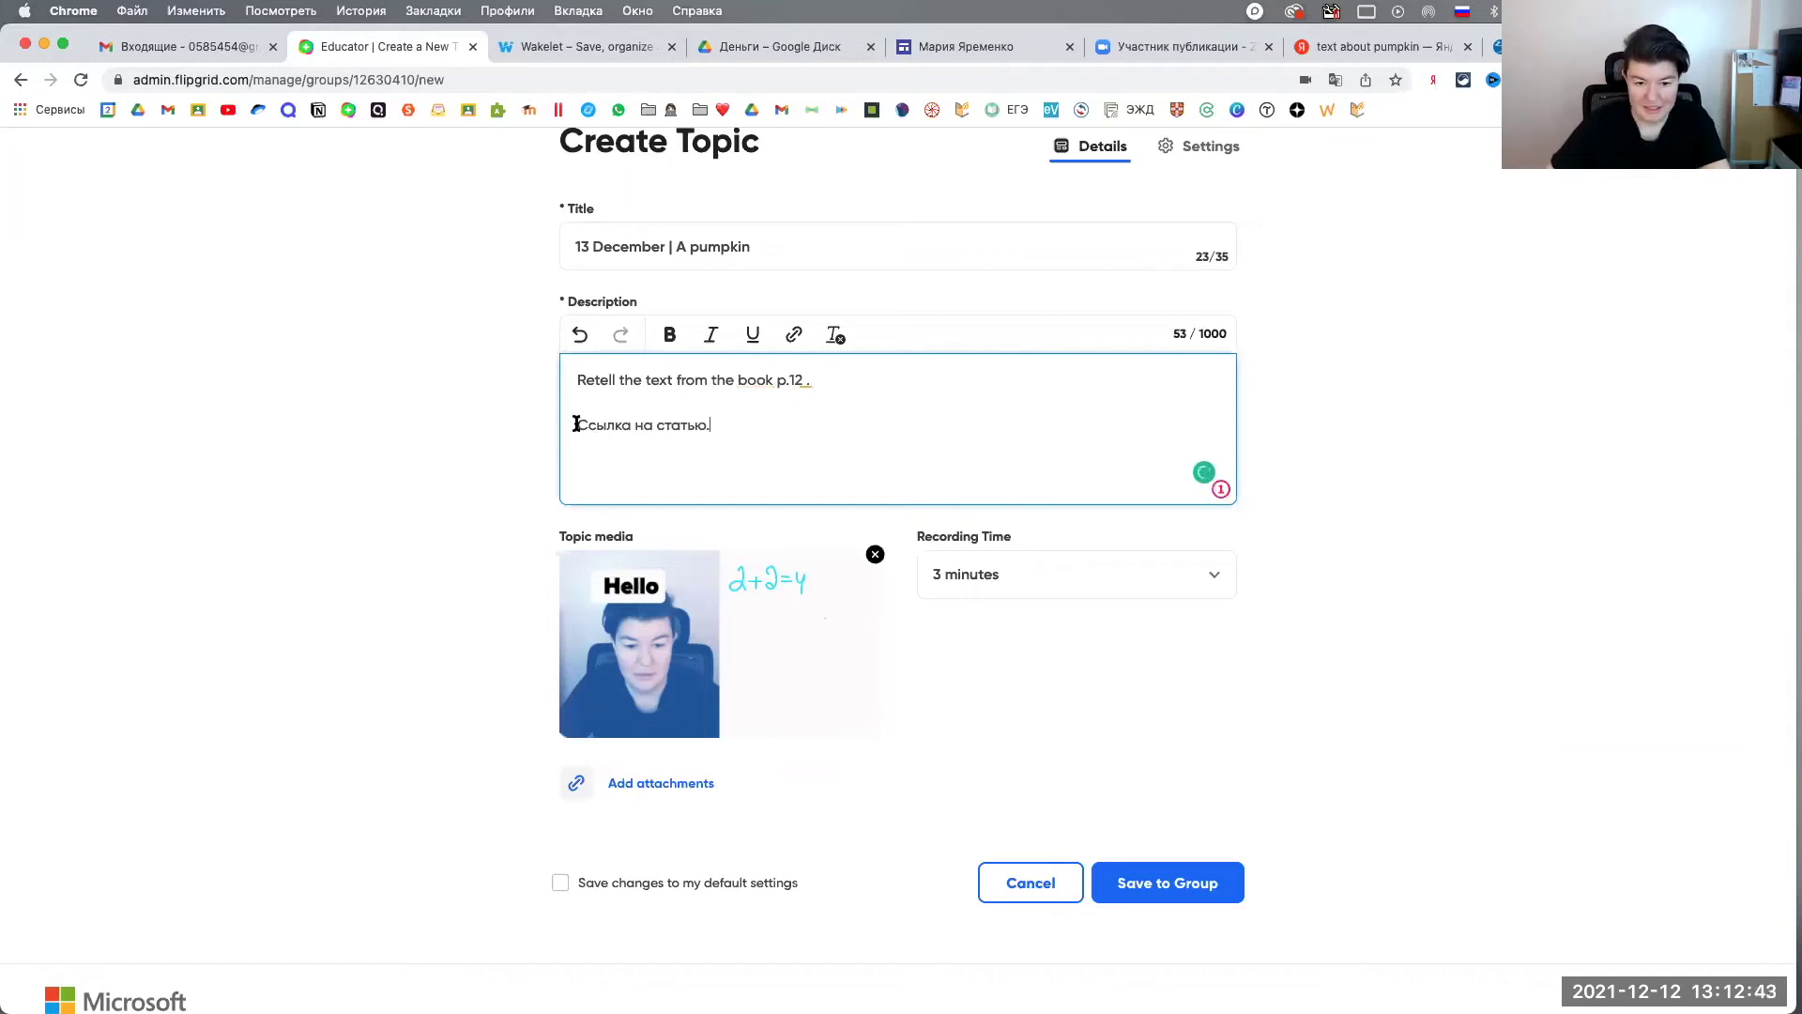
Step: Link 'Ссылка на статью' to the copied pumpkin facts article URL
drag(576, 425, 712, 425)
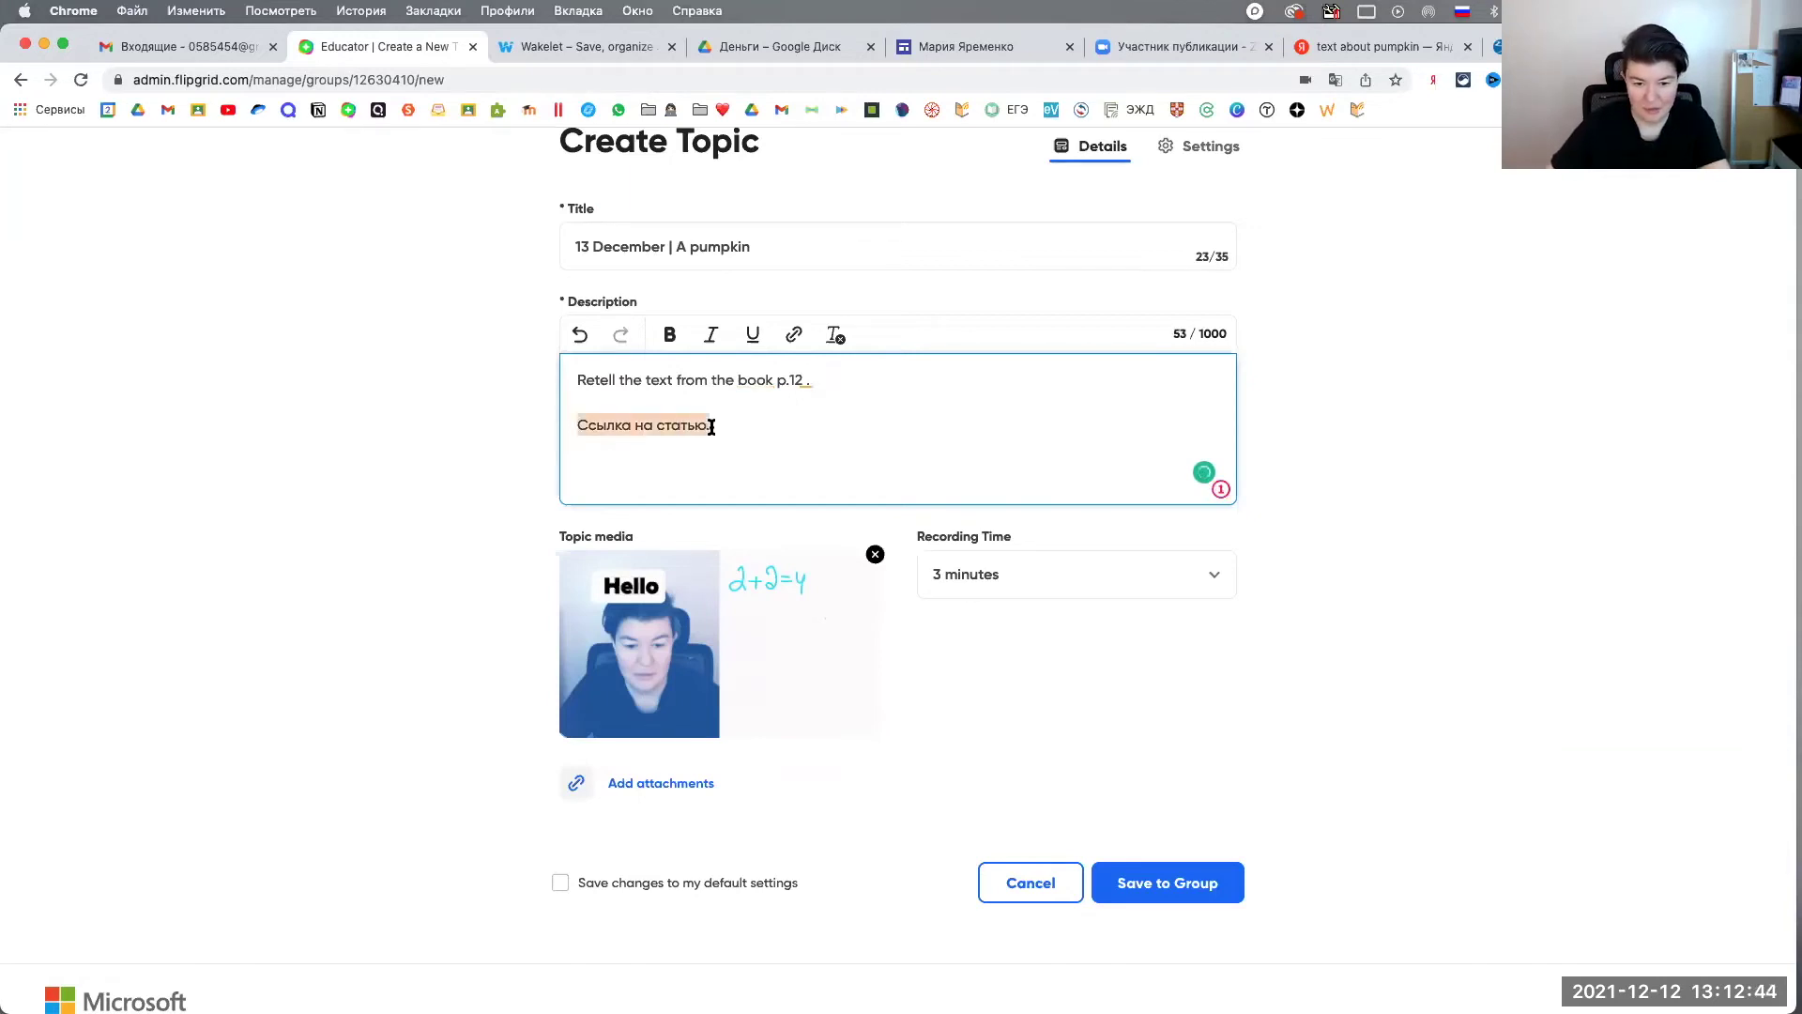
click(793, 335)
key(super+v)
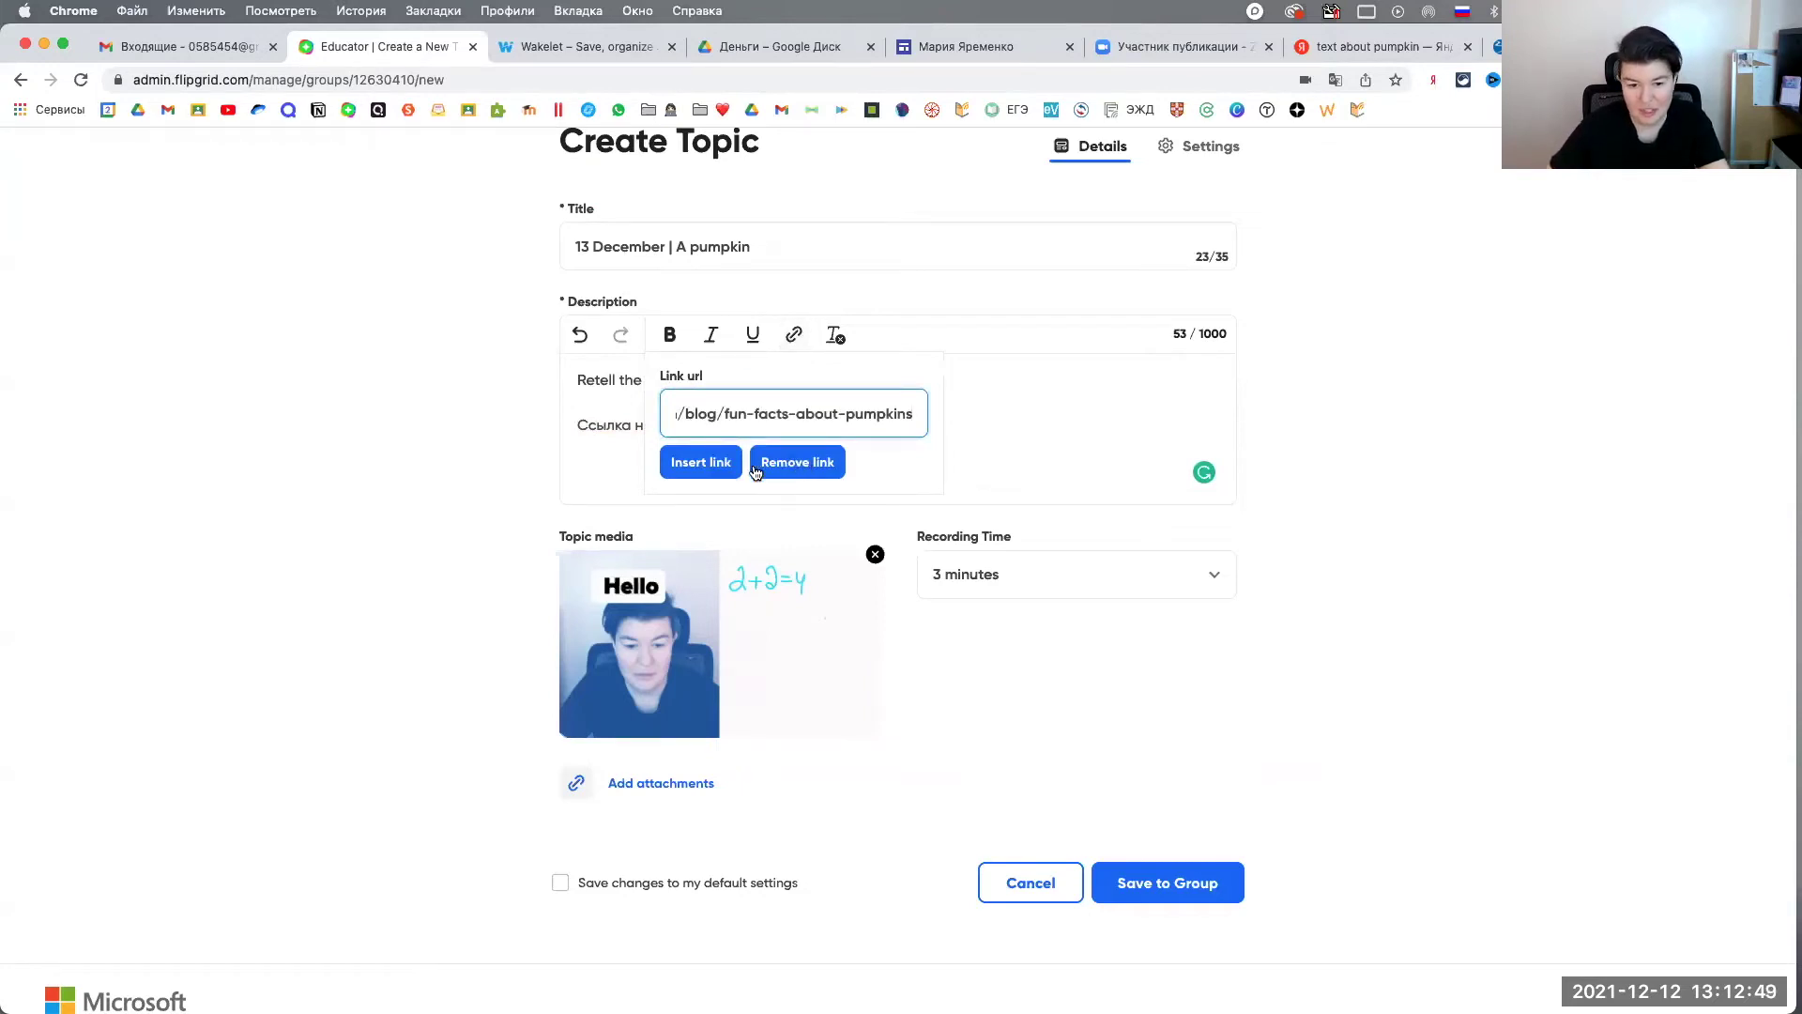
click(706, 464)
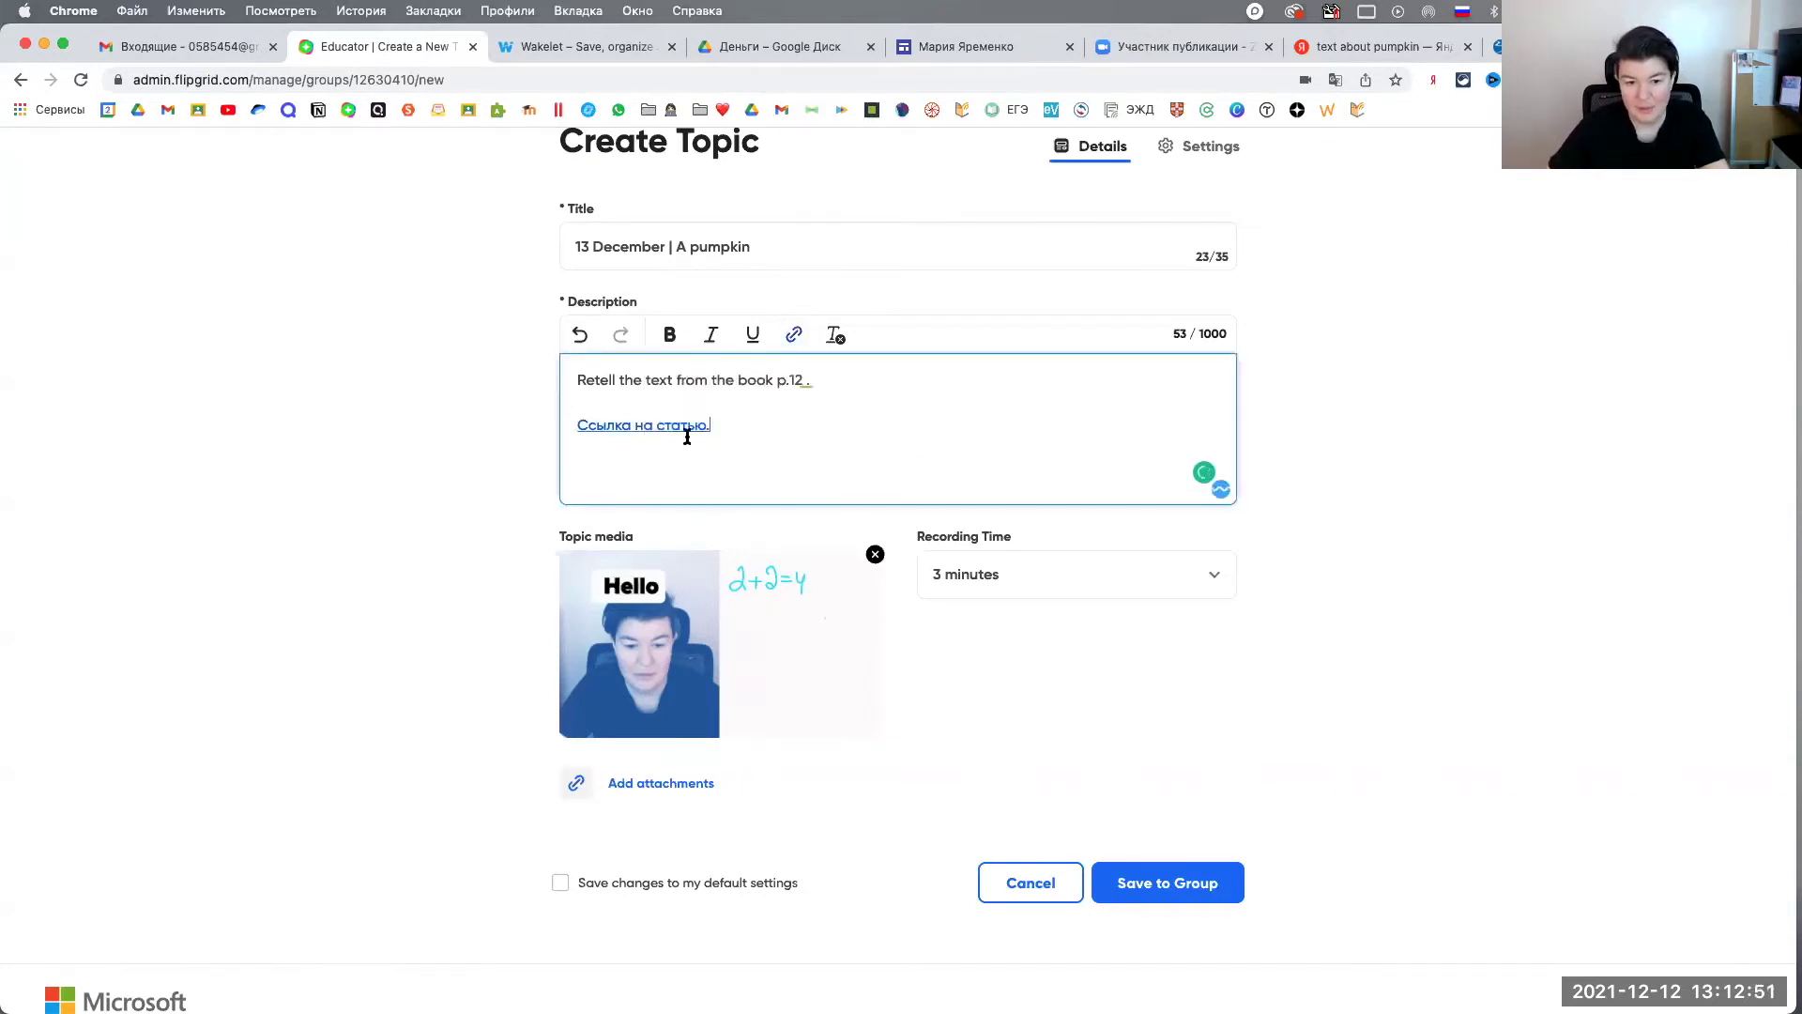
Step: Add 'Read the article below.' on the middle line and save the topic to Test group
click(631, 397)
key(ctrl+space)
text(Re)
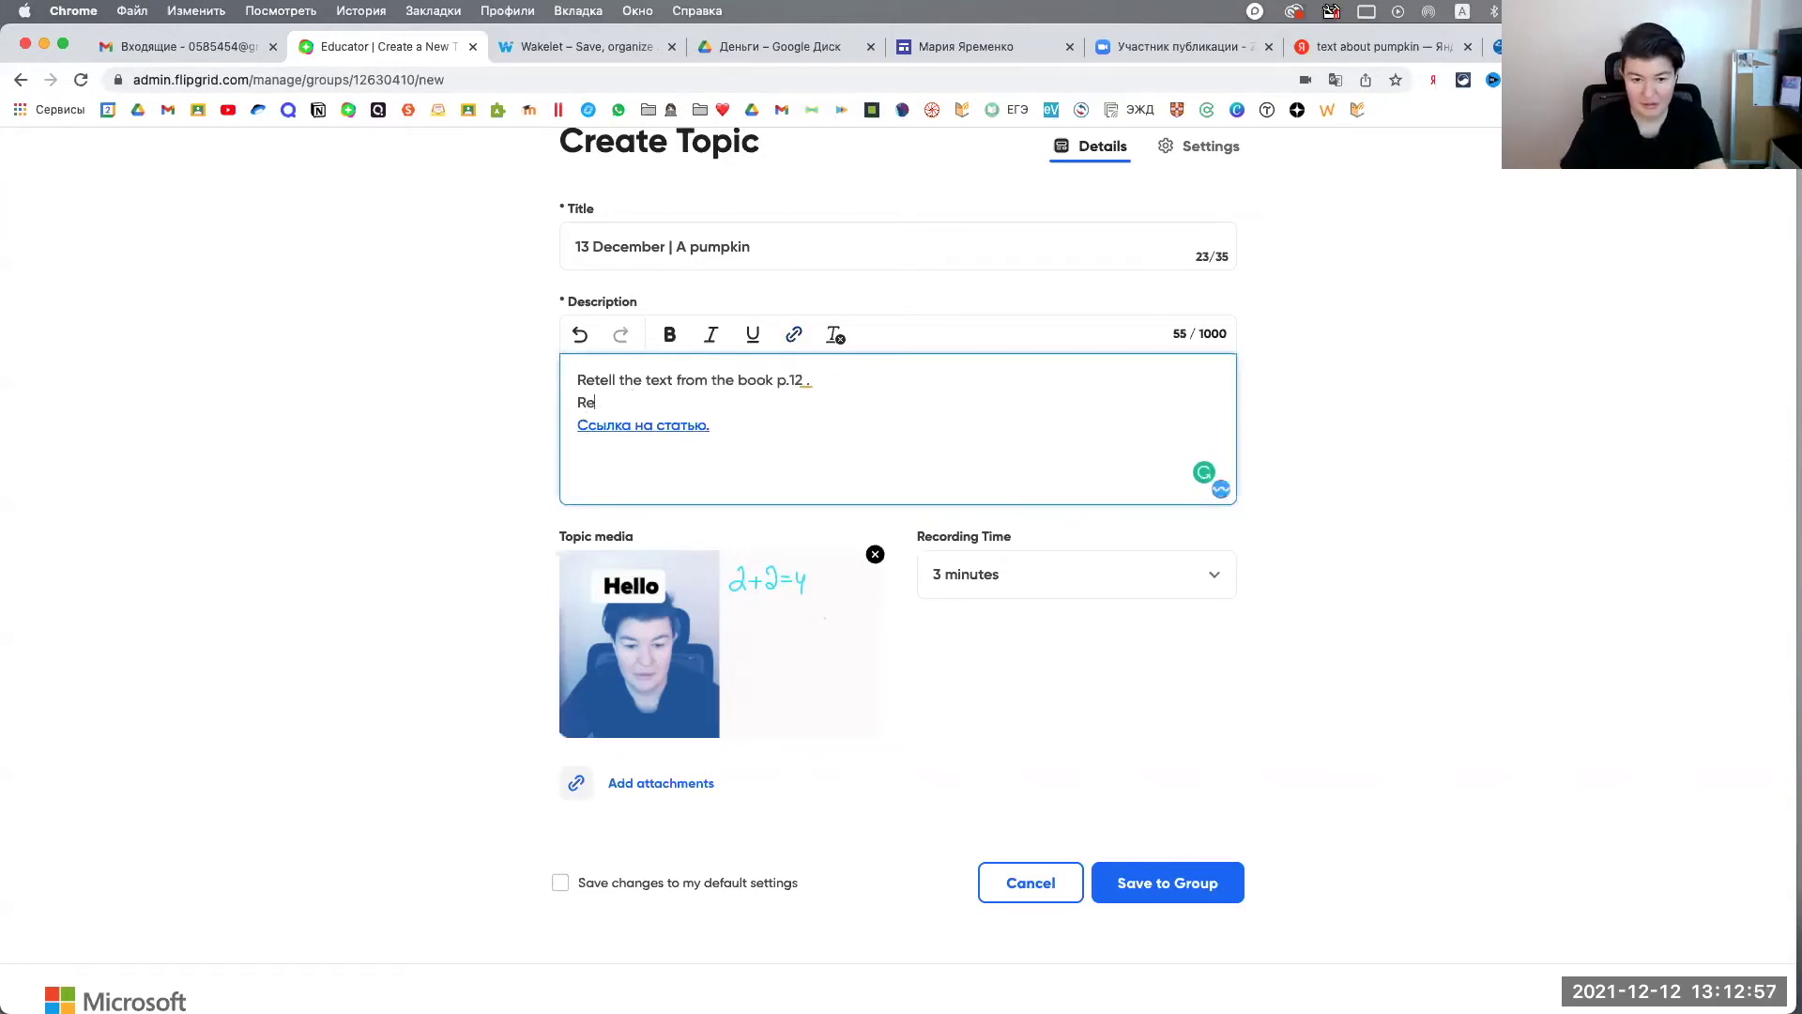
text(ad the article )
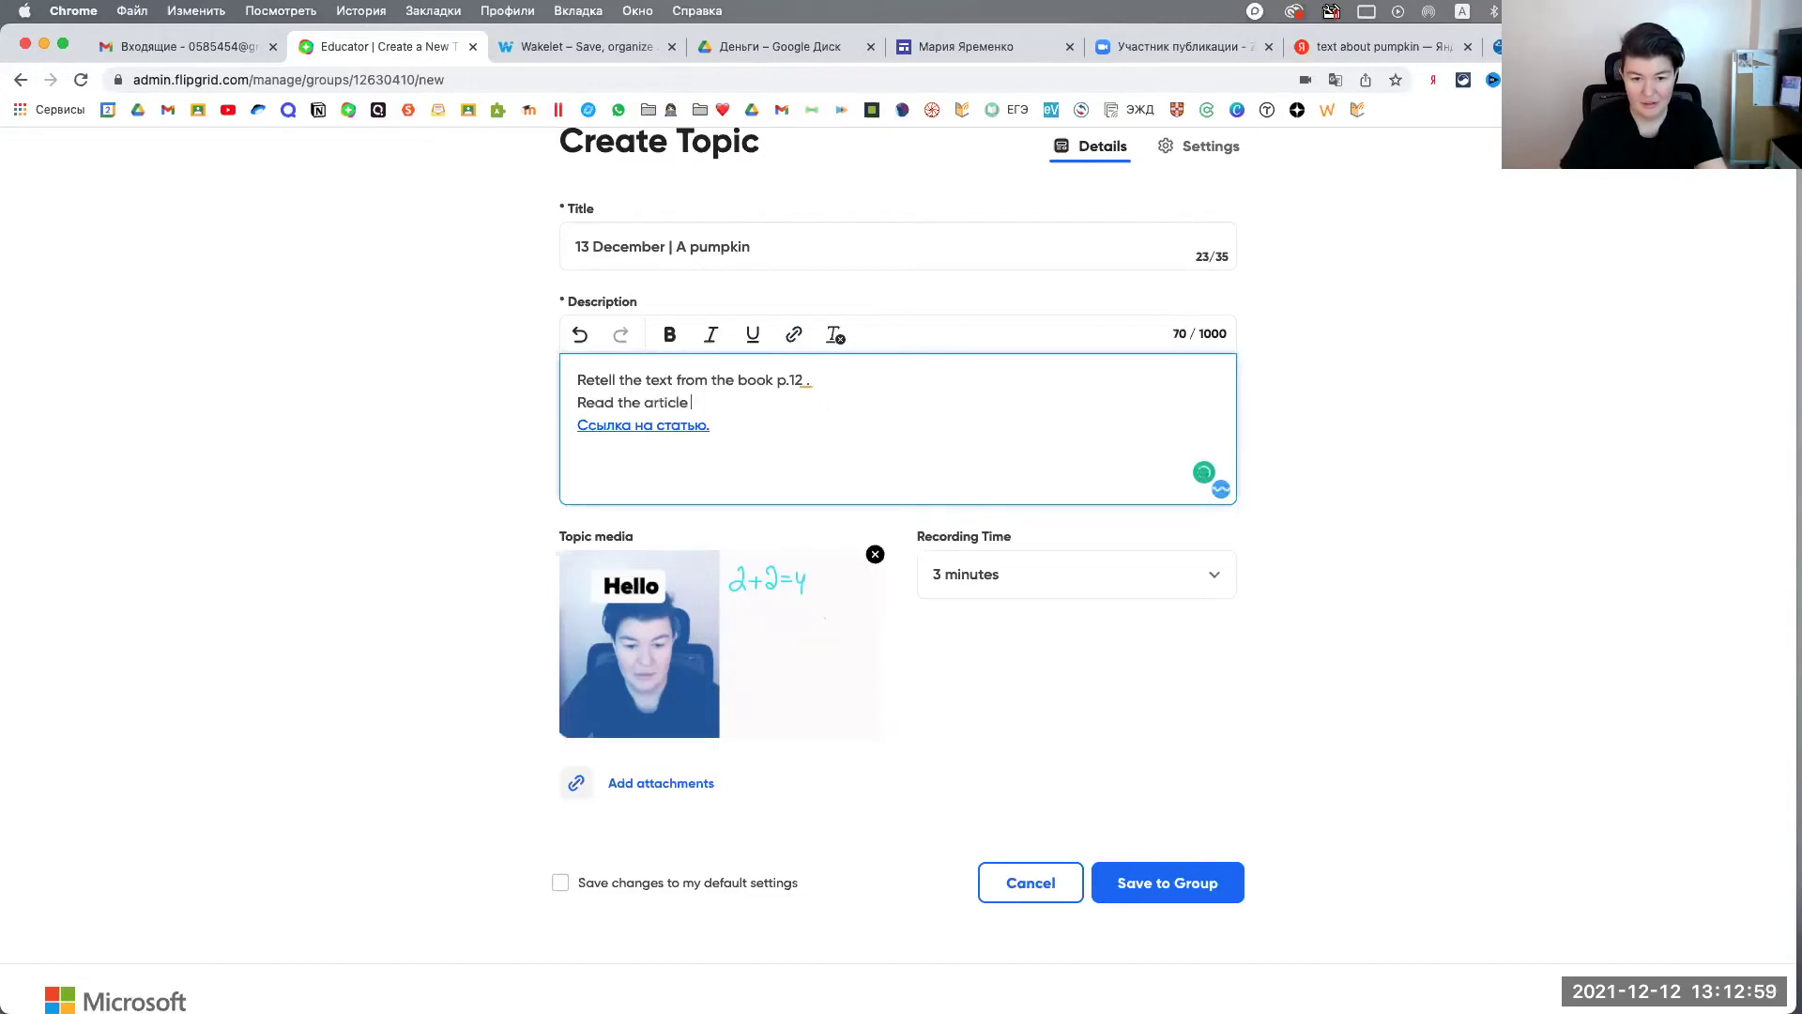
text(bo)
text(low)
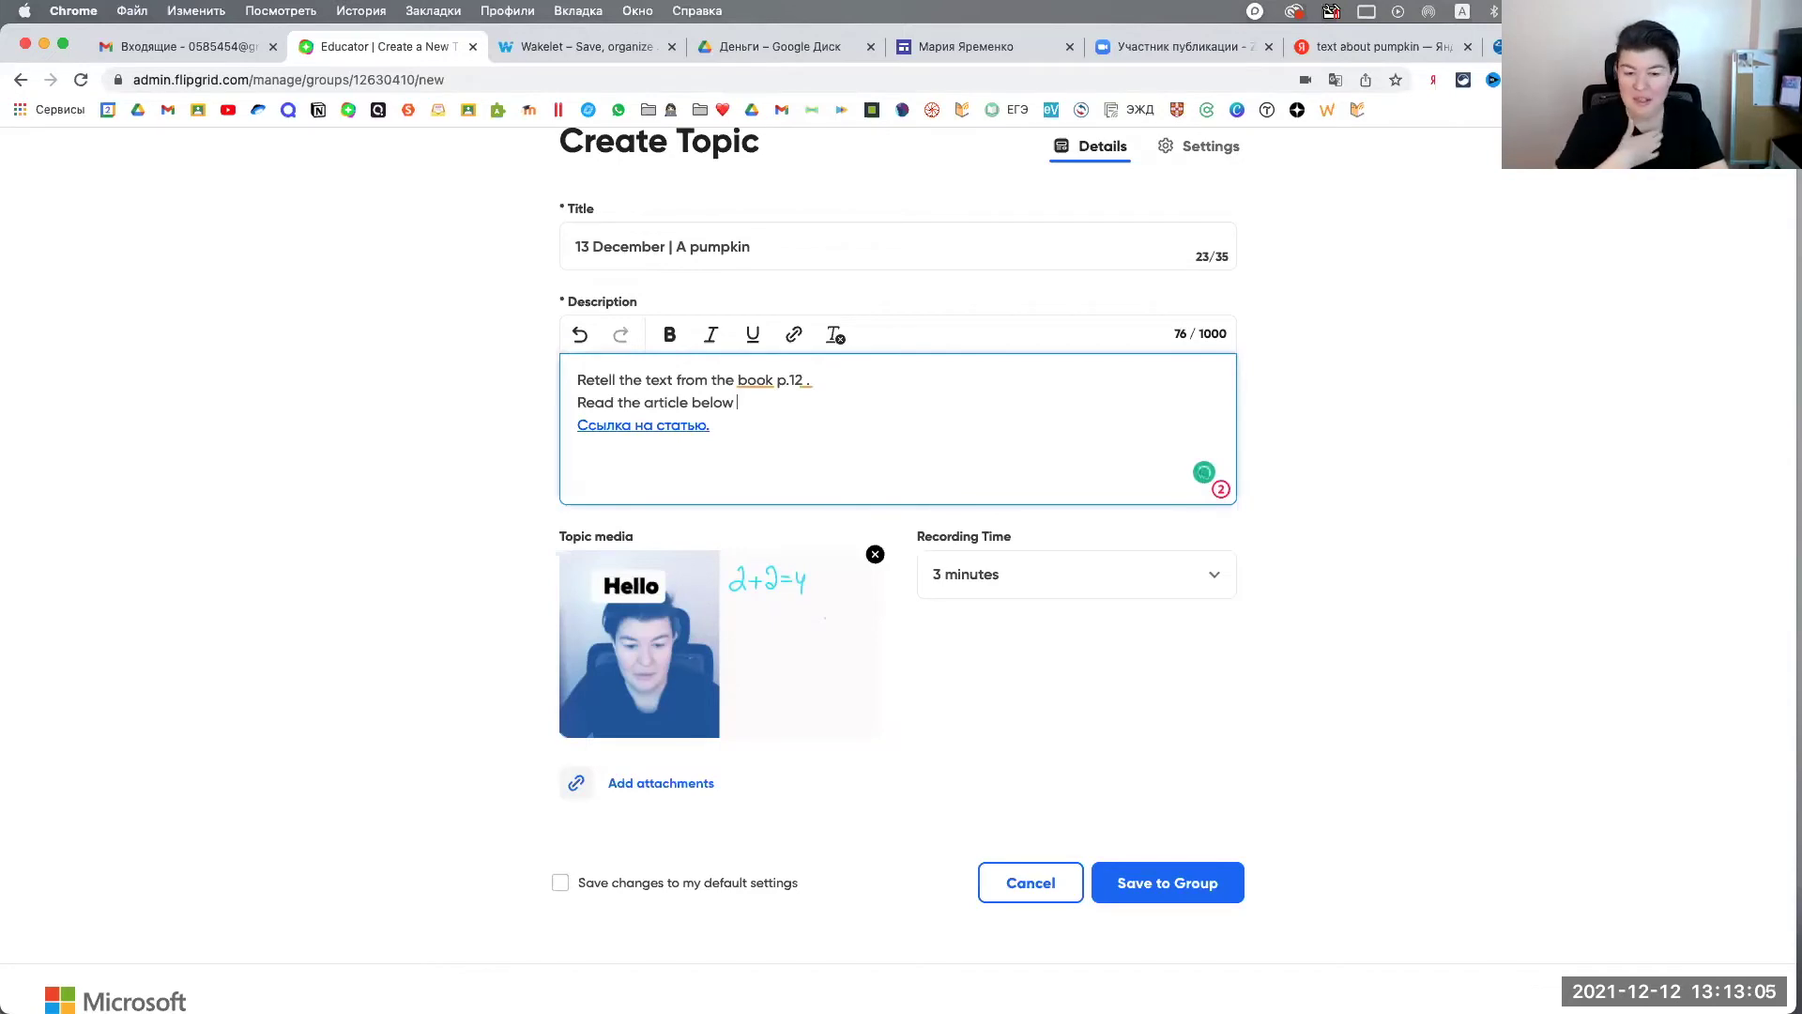
key(BackSpace)
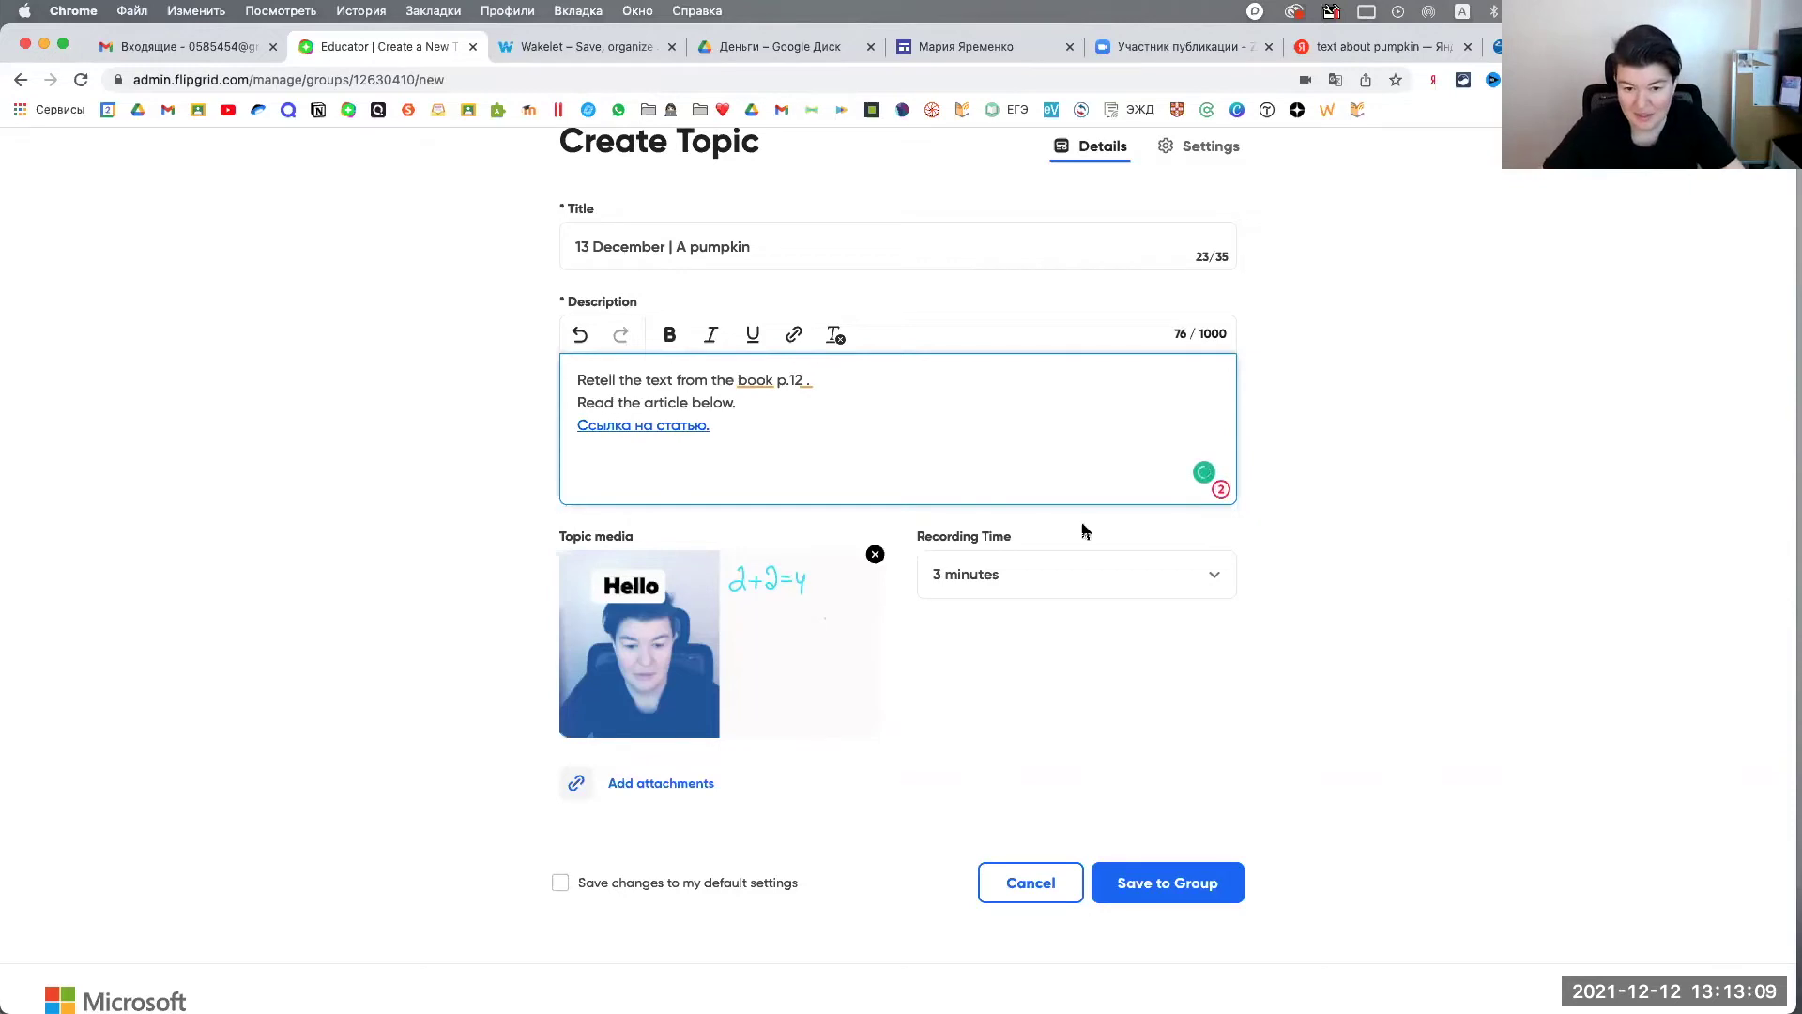
click(1206, 887)
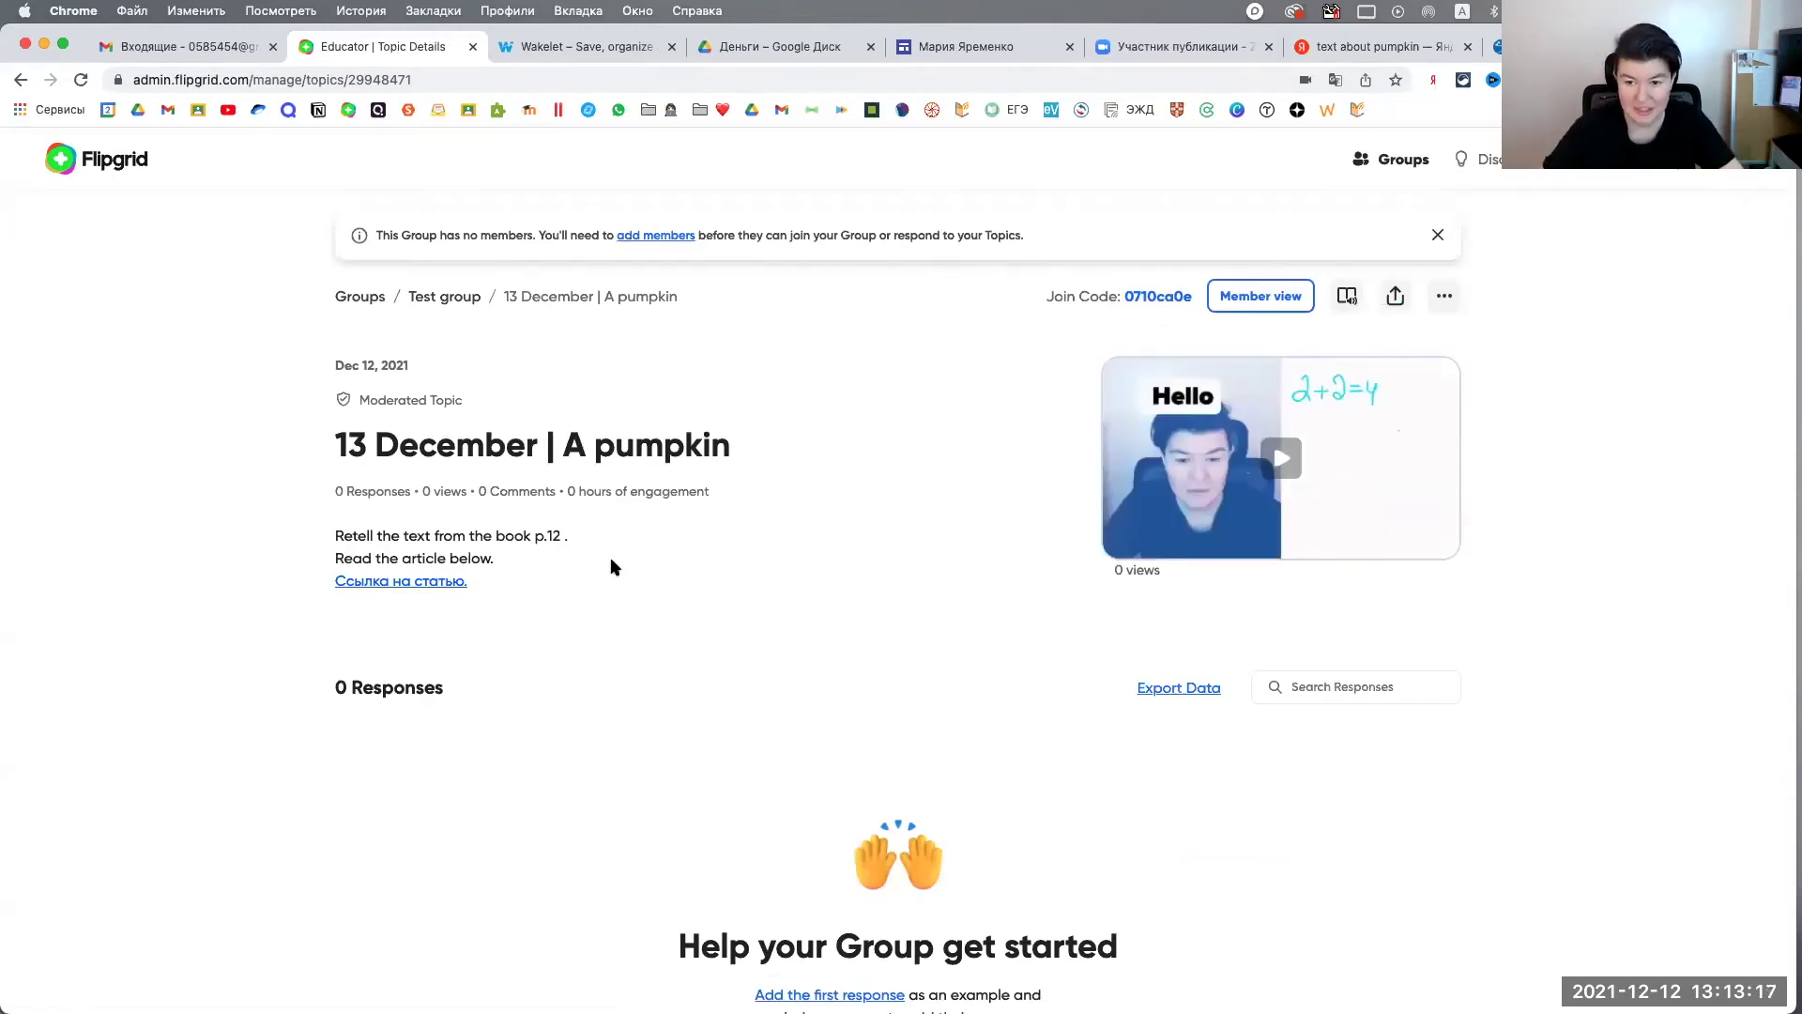
Step: Scroll through the saved '13 December | A pumpkin' topic page and back to the top
scroll(794, 638, down, 3)
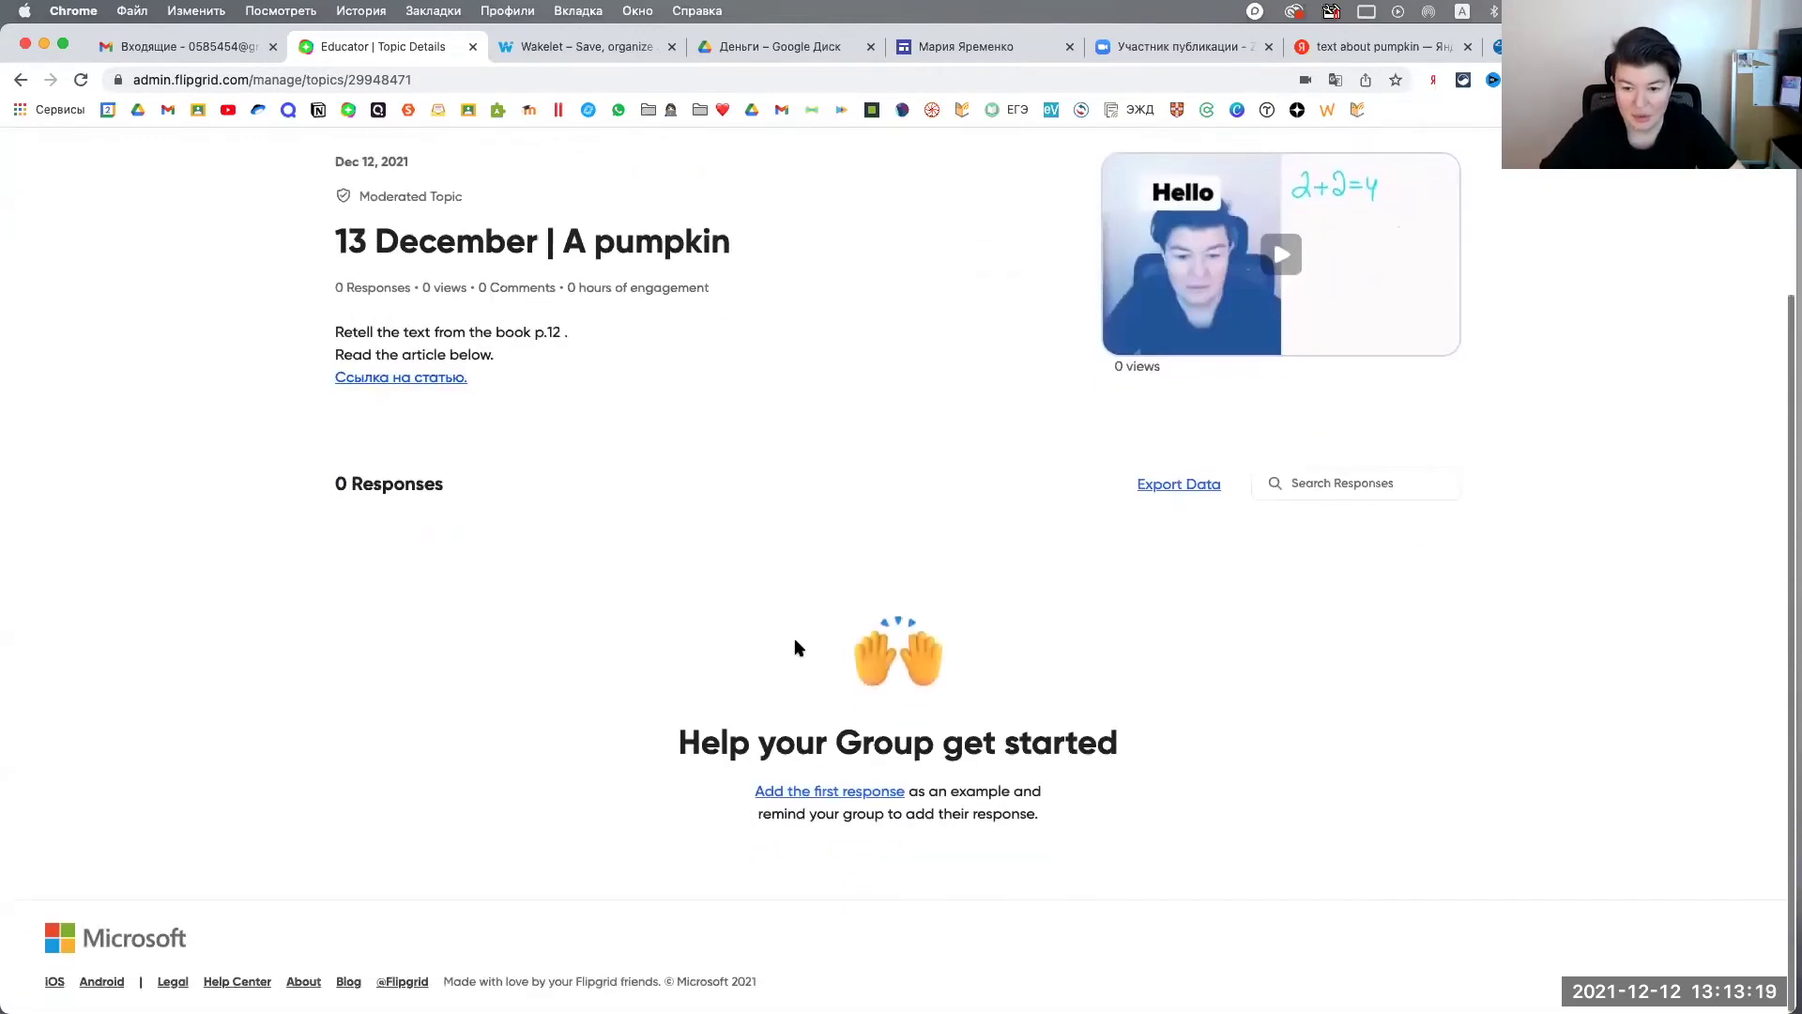
scroll(794, 639, up, 2)
scroll(794, 638, up, 1)
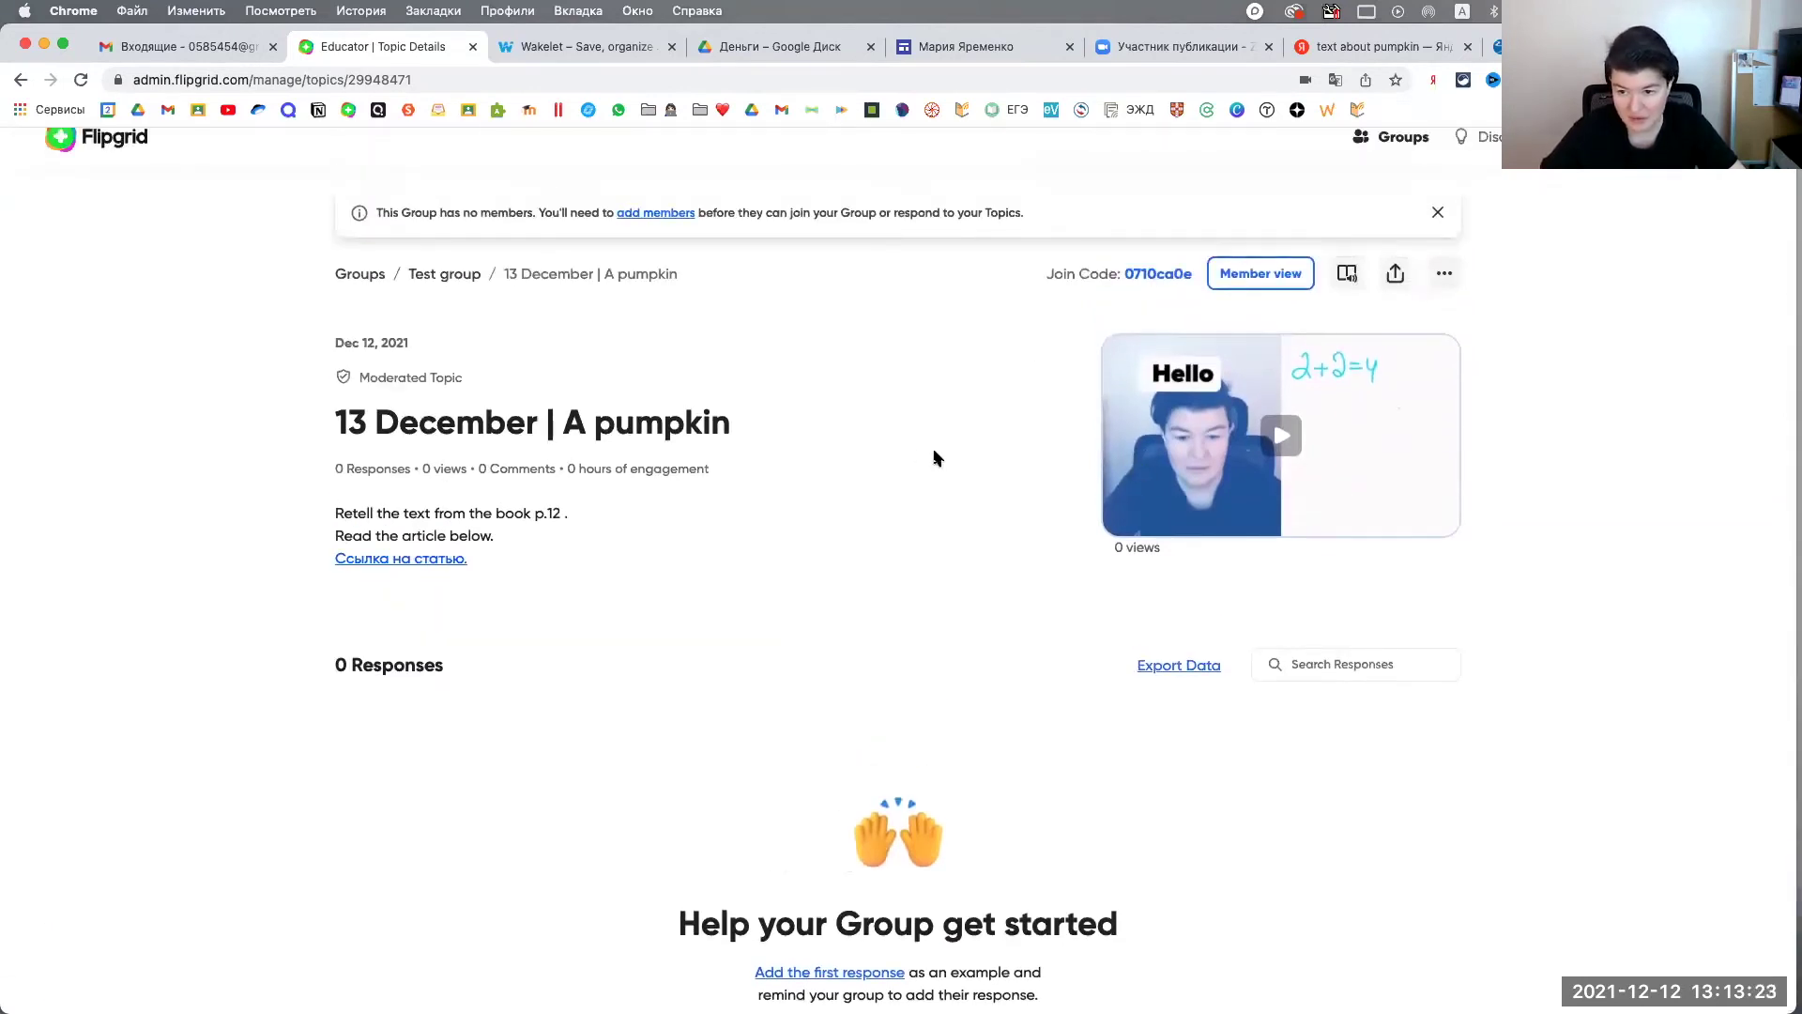
Step: Share the pumpkin topic despite the group having no members, and display its QR code
click(1394, 272)
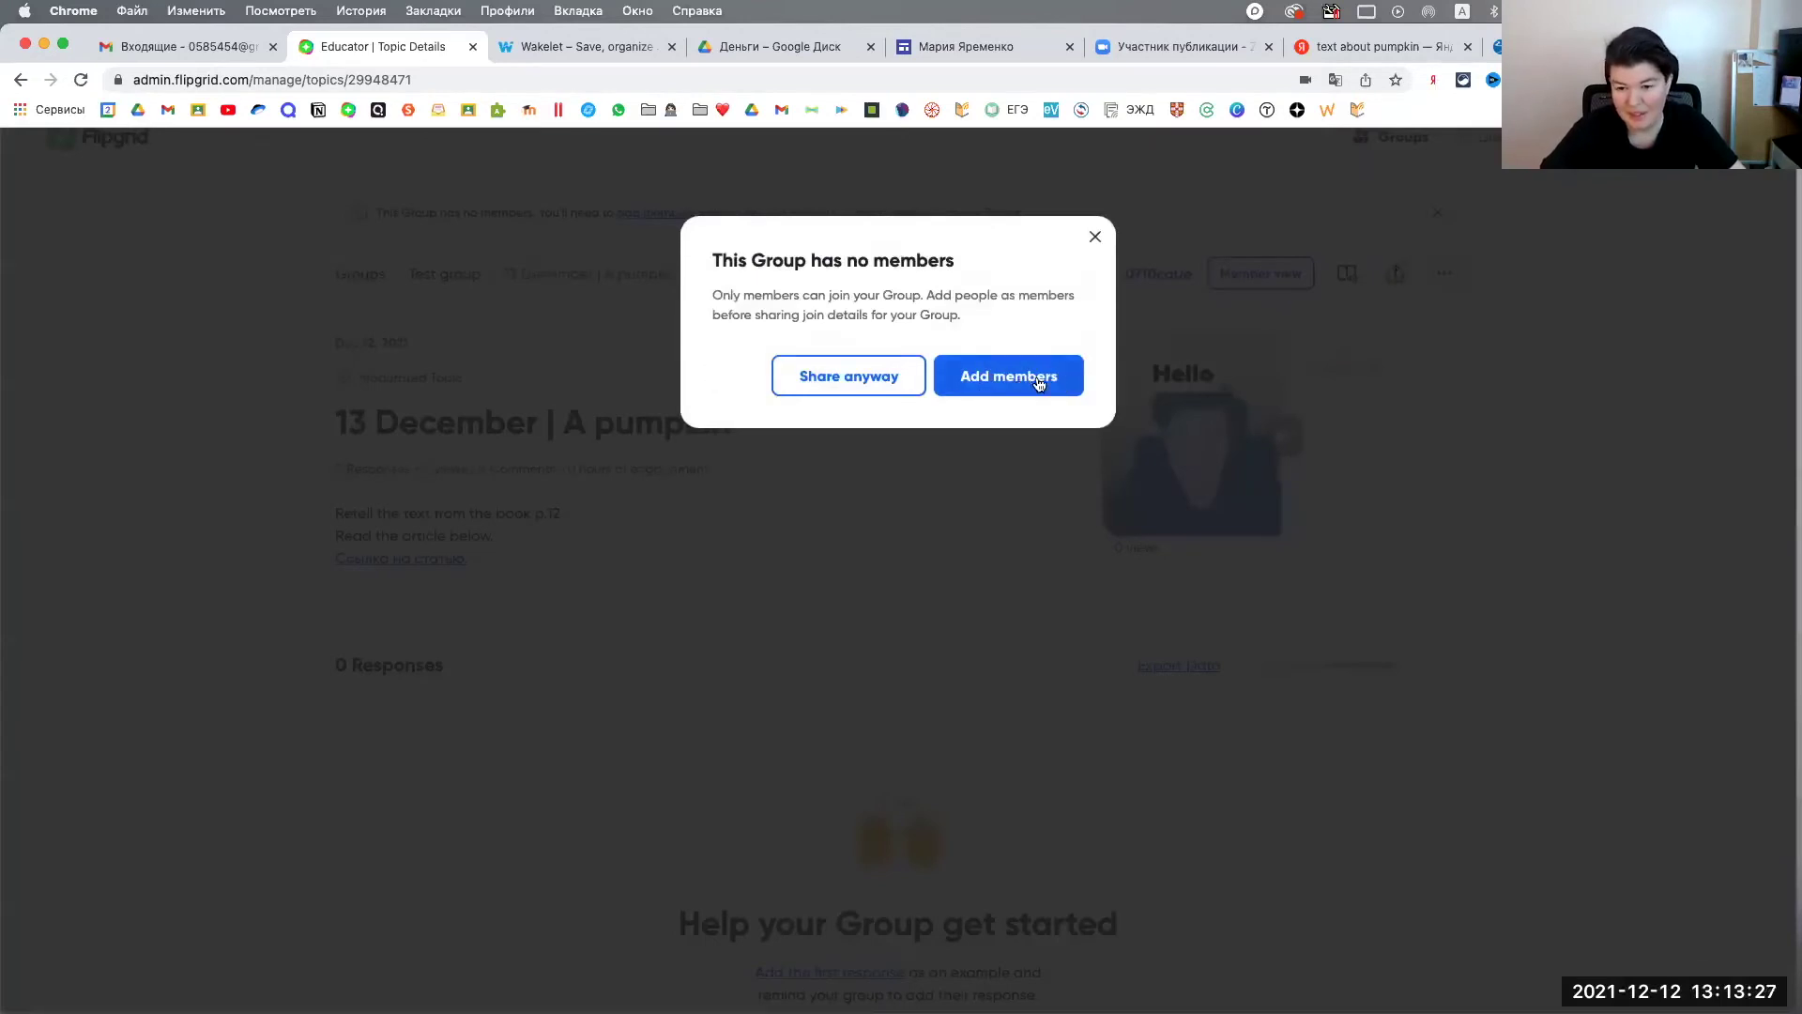
click(849, 372)
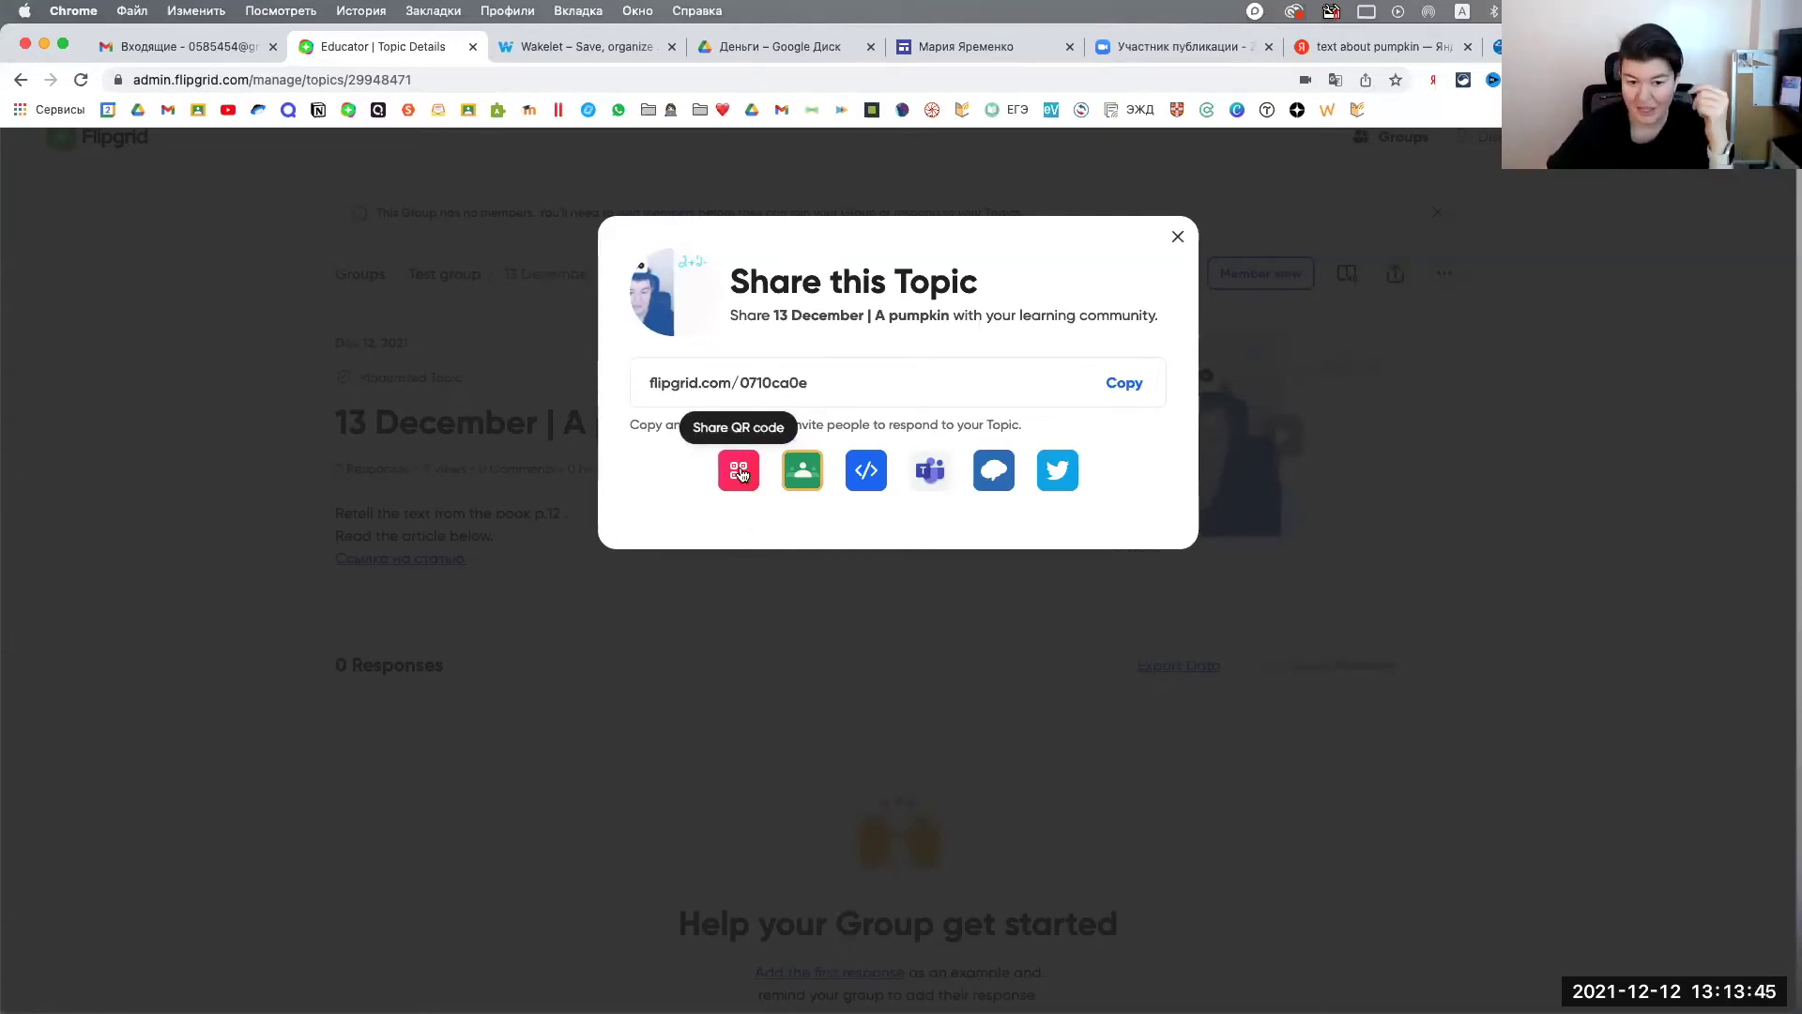
click(740, 471)
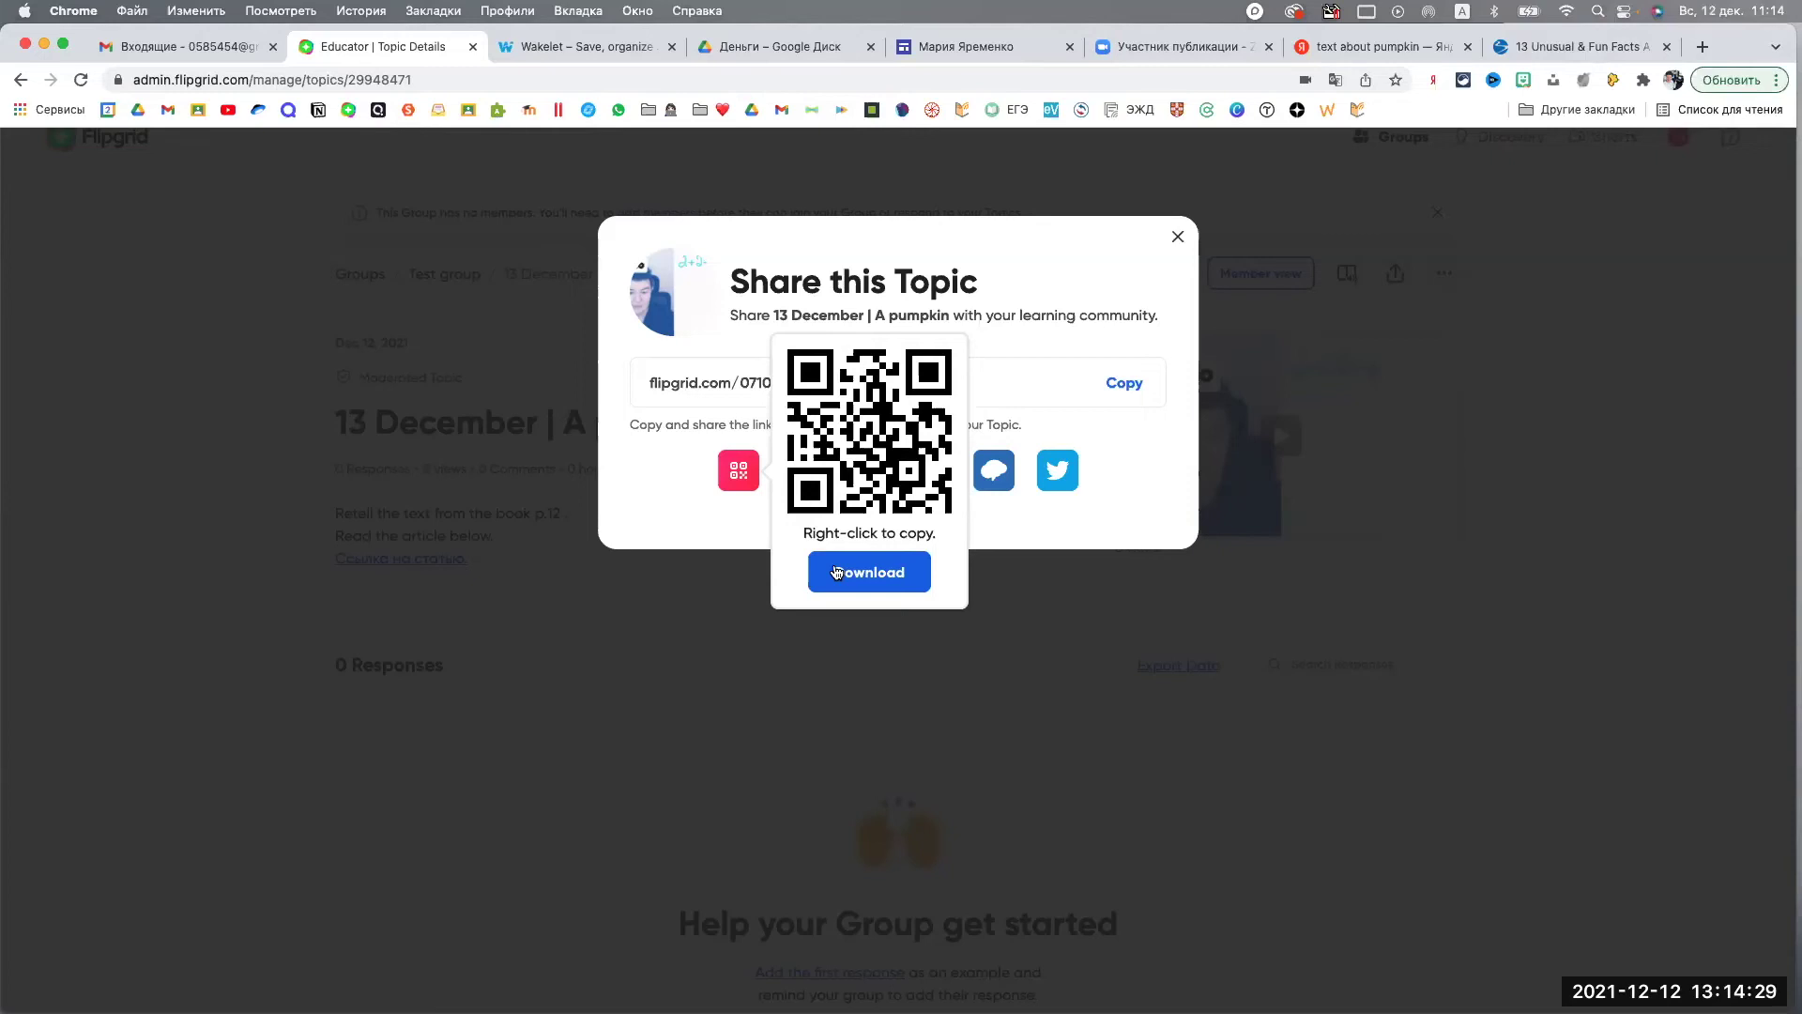
Step: Close the share dialog, briefly highlight the join code, and dismiss the no-members notice
click(853, 647)
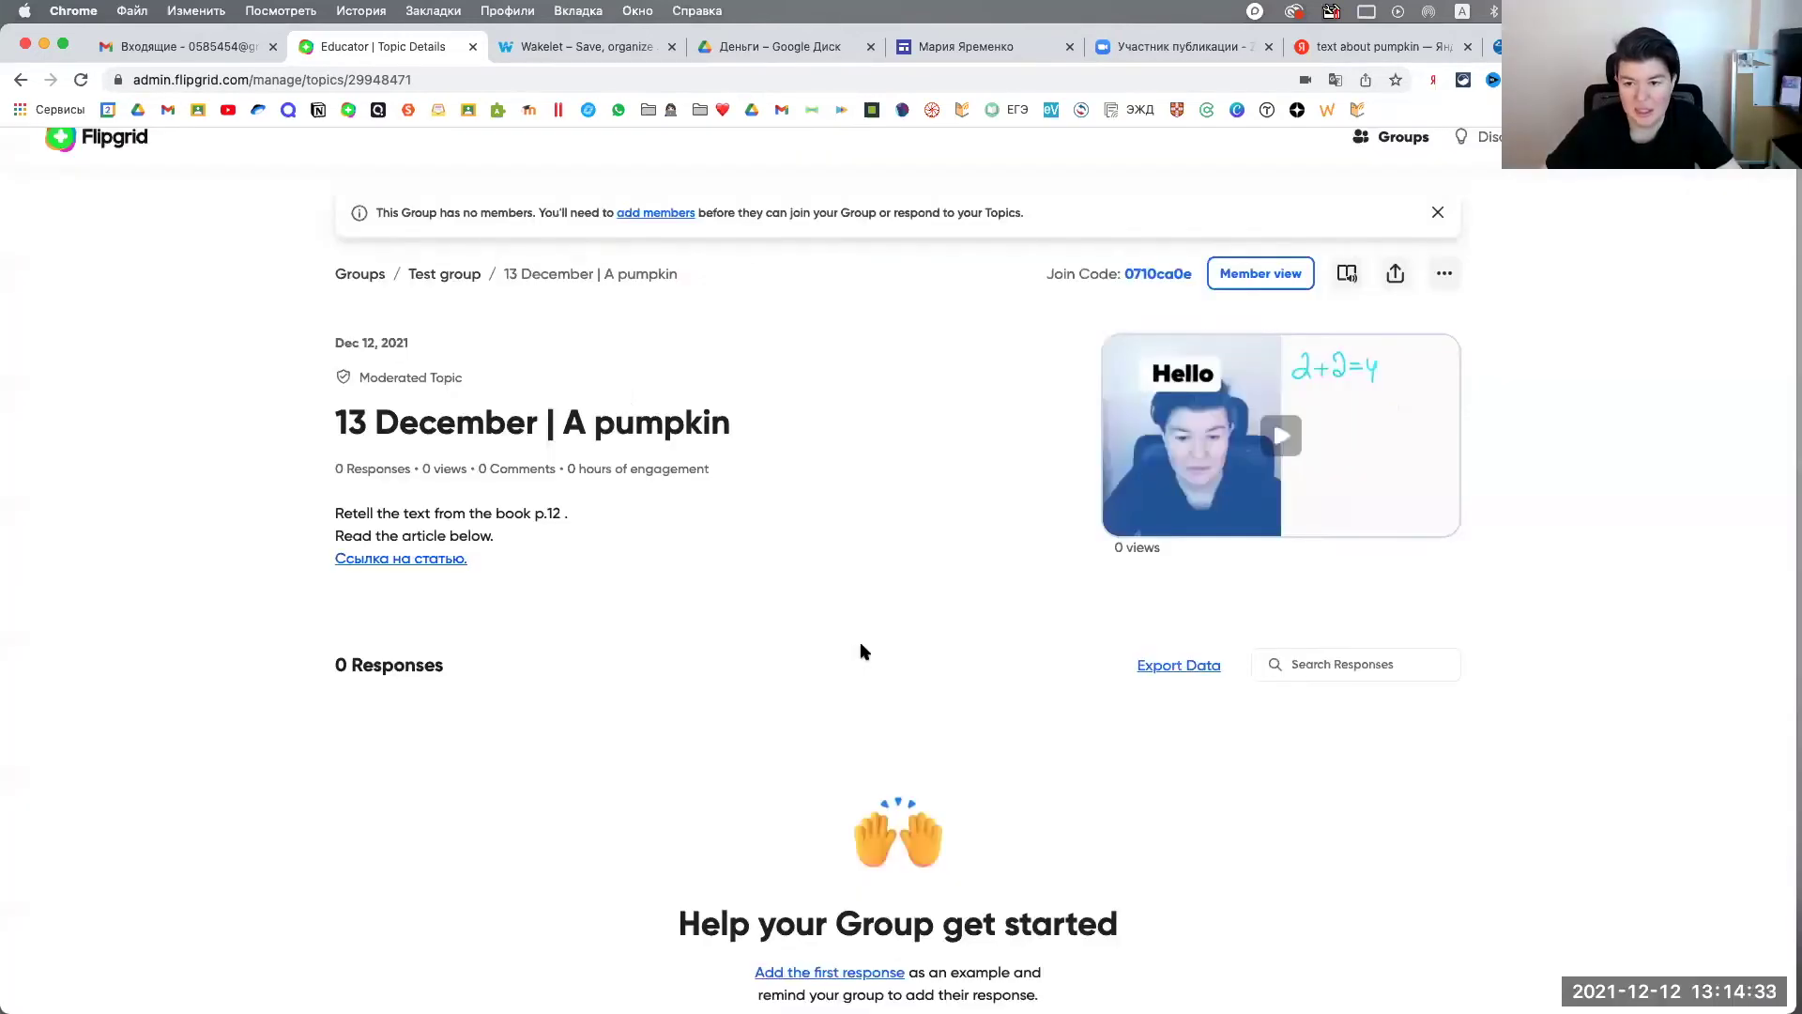
scroll(862, 652, down, 2)
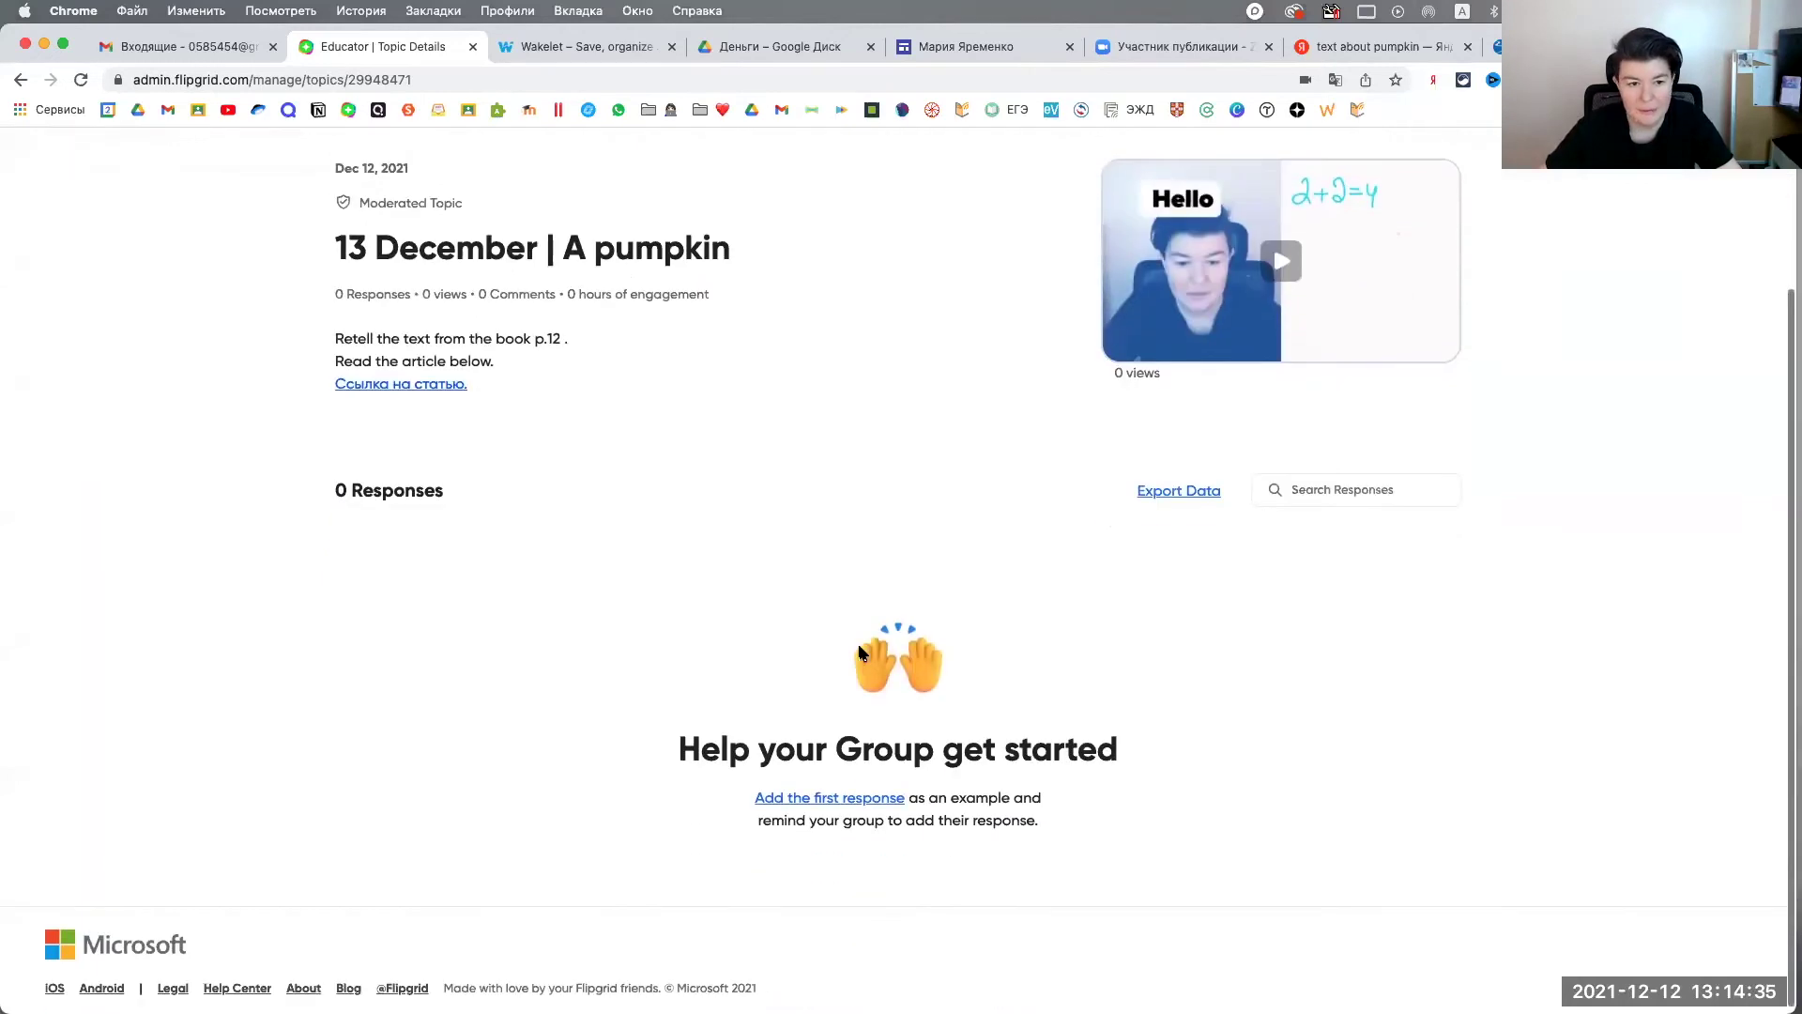
scroll(861, 653, up, 3)
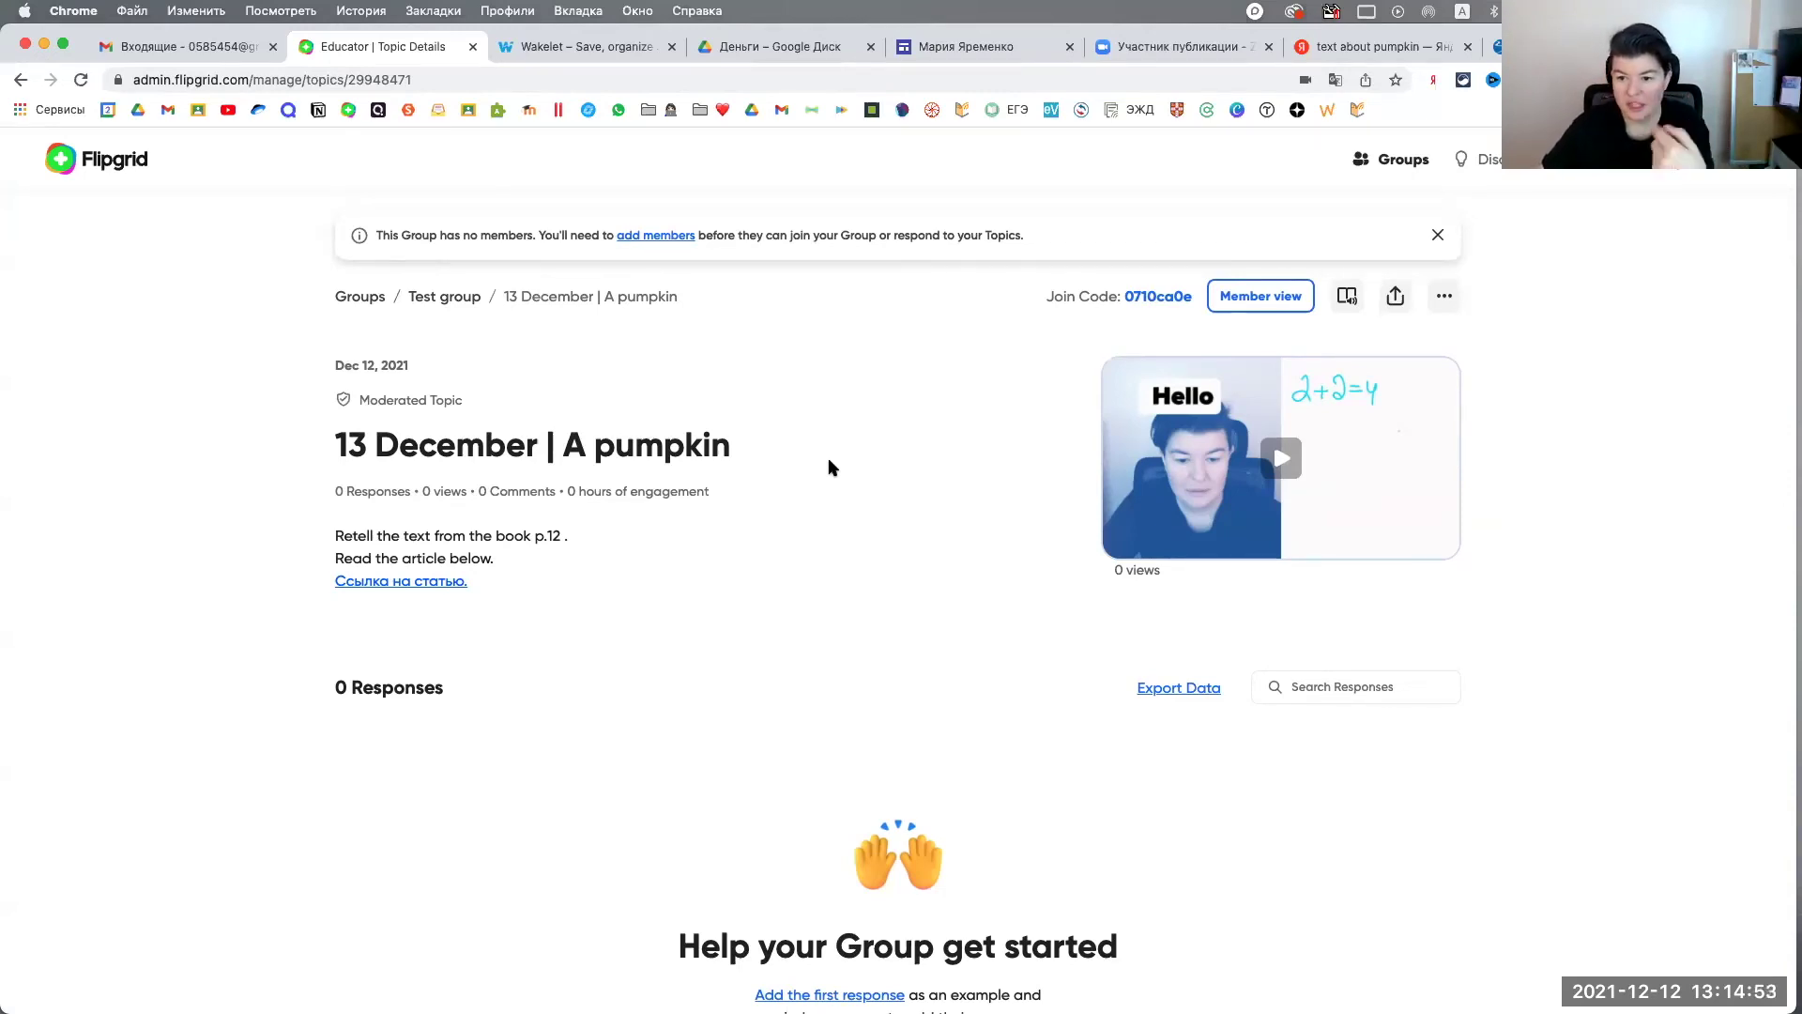
drag(1171, 306, 1124, 305)
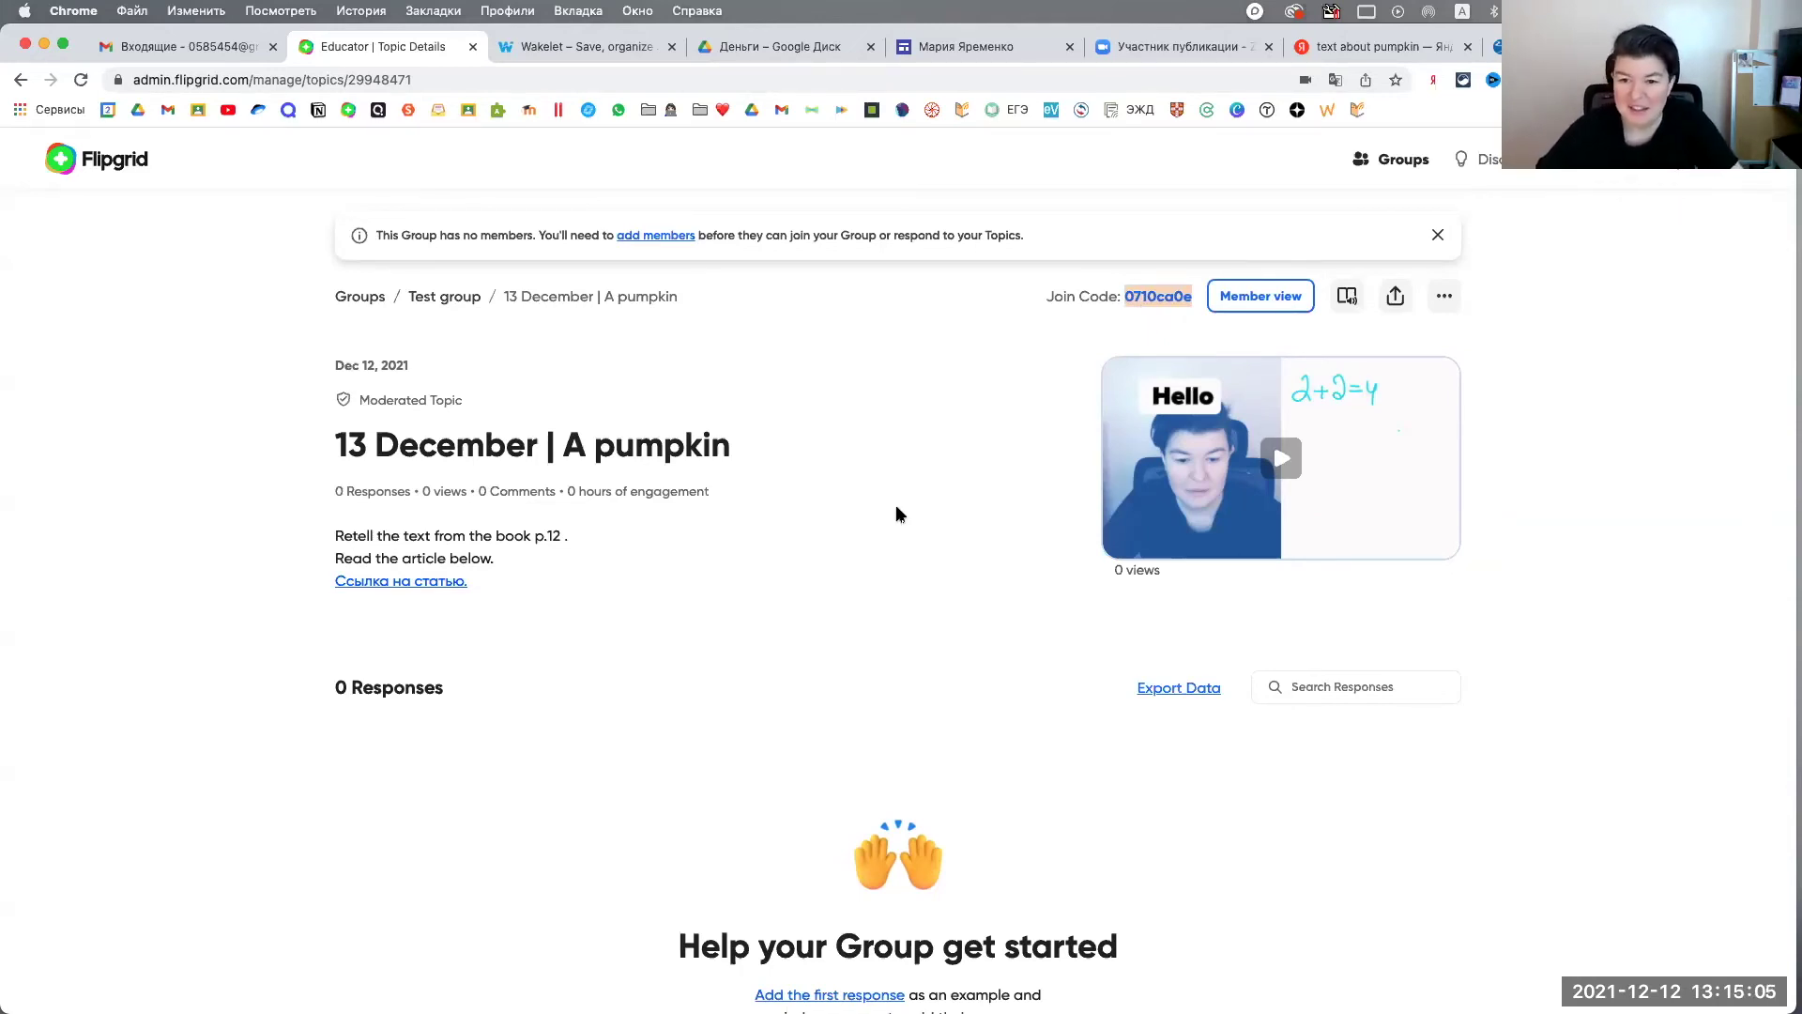
click(900, 513)
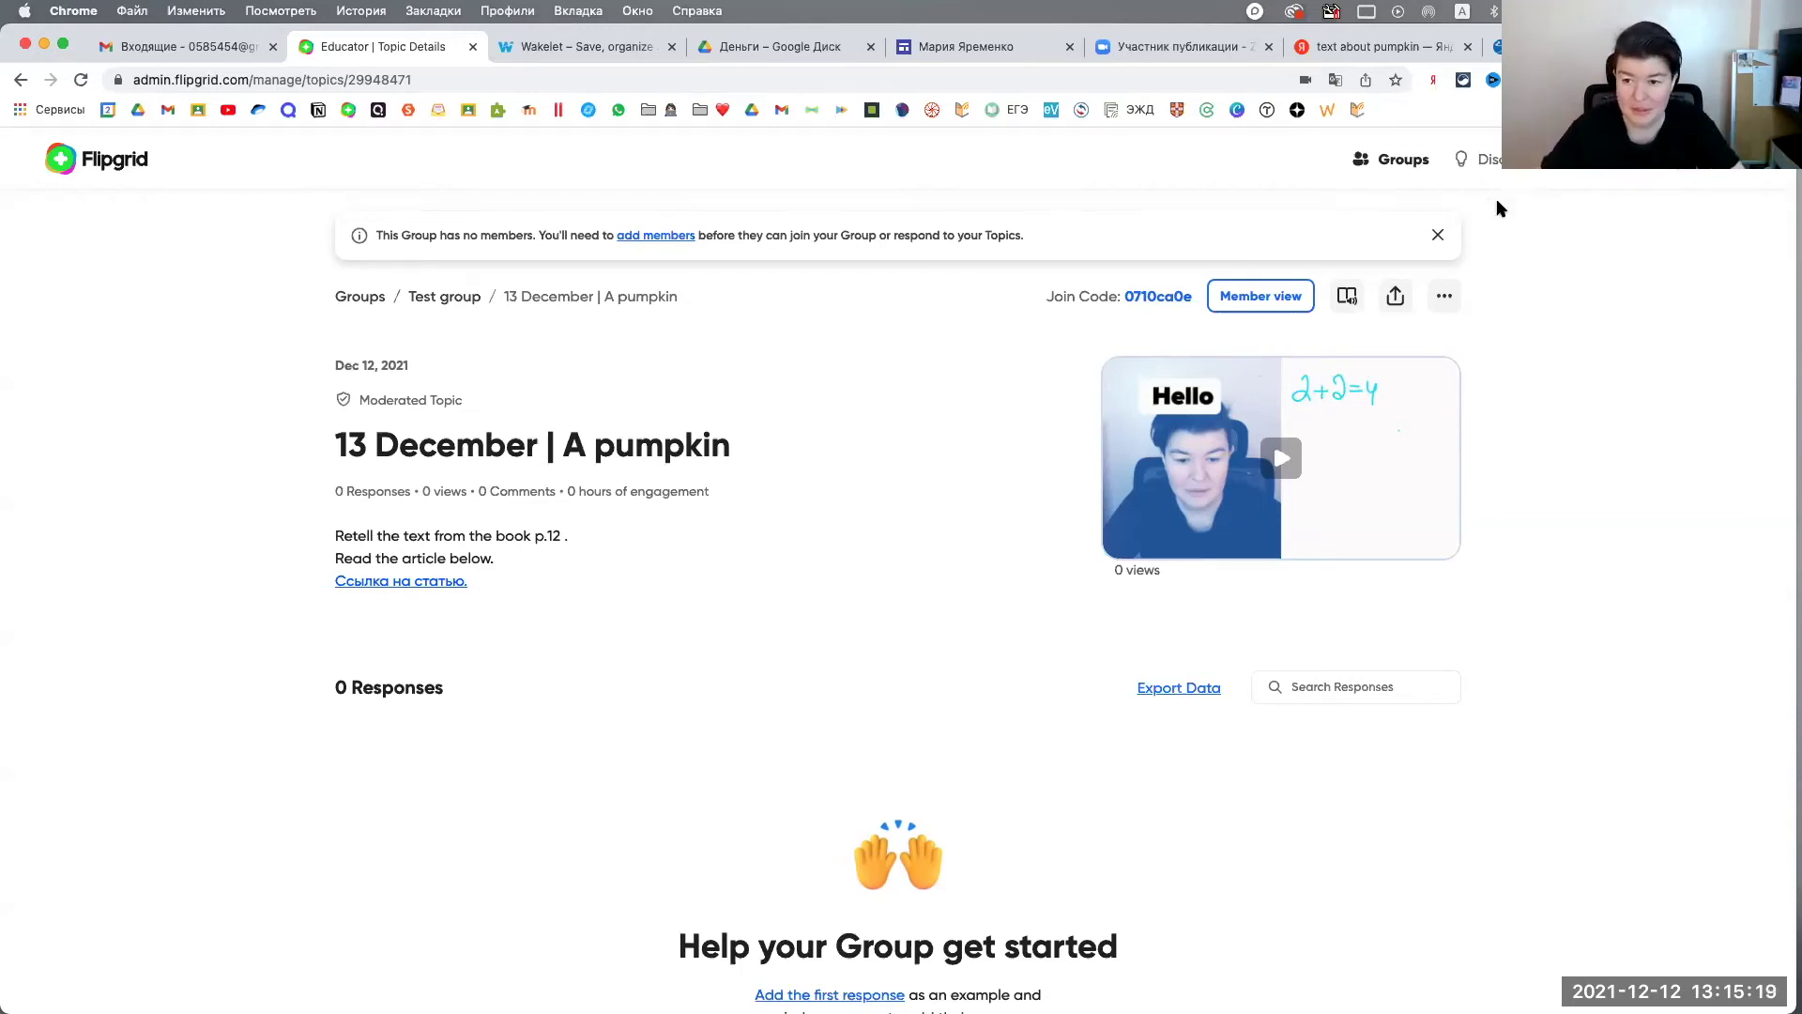
click(1437, 235)
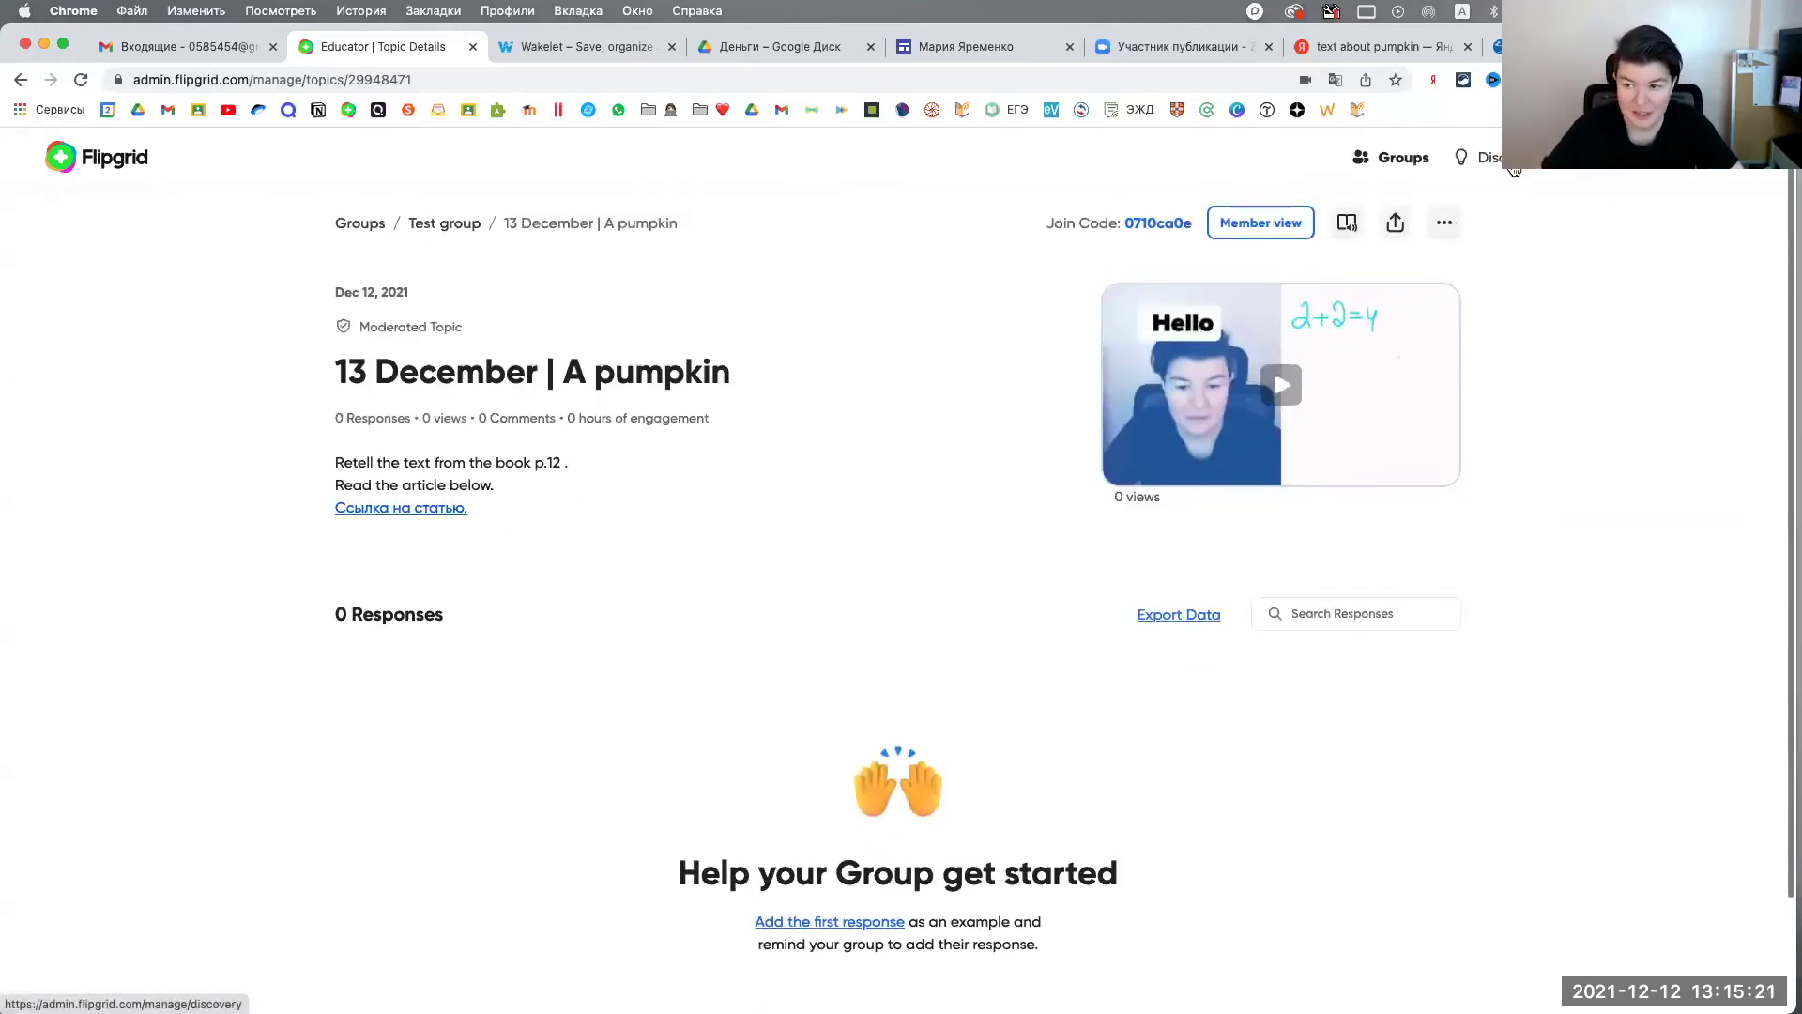
Step: Browse the Discovery page's 42,404 community topics, then return to its top
click(1493, 156)
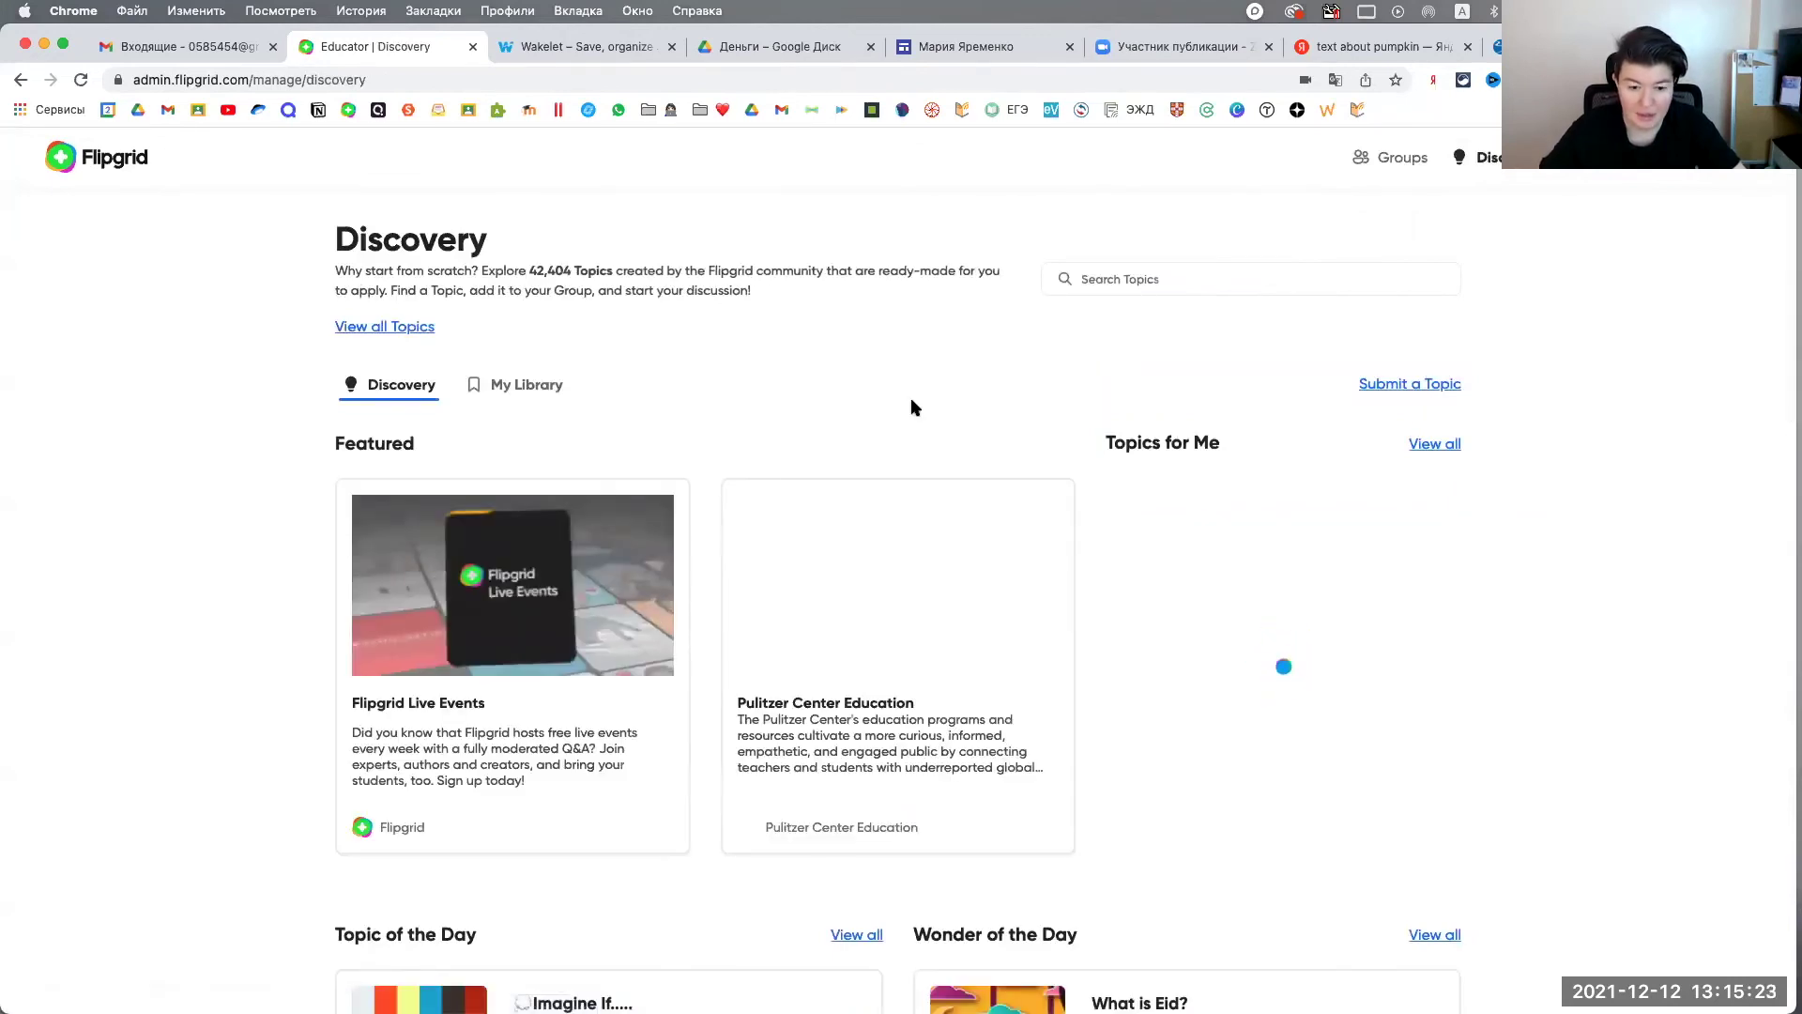
scroll(917, 406, down, 5)
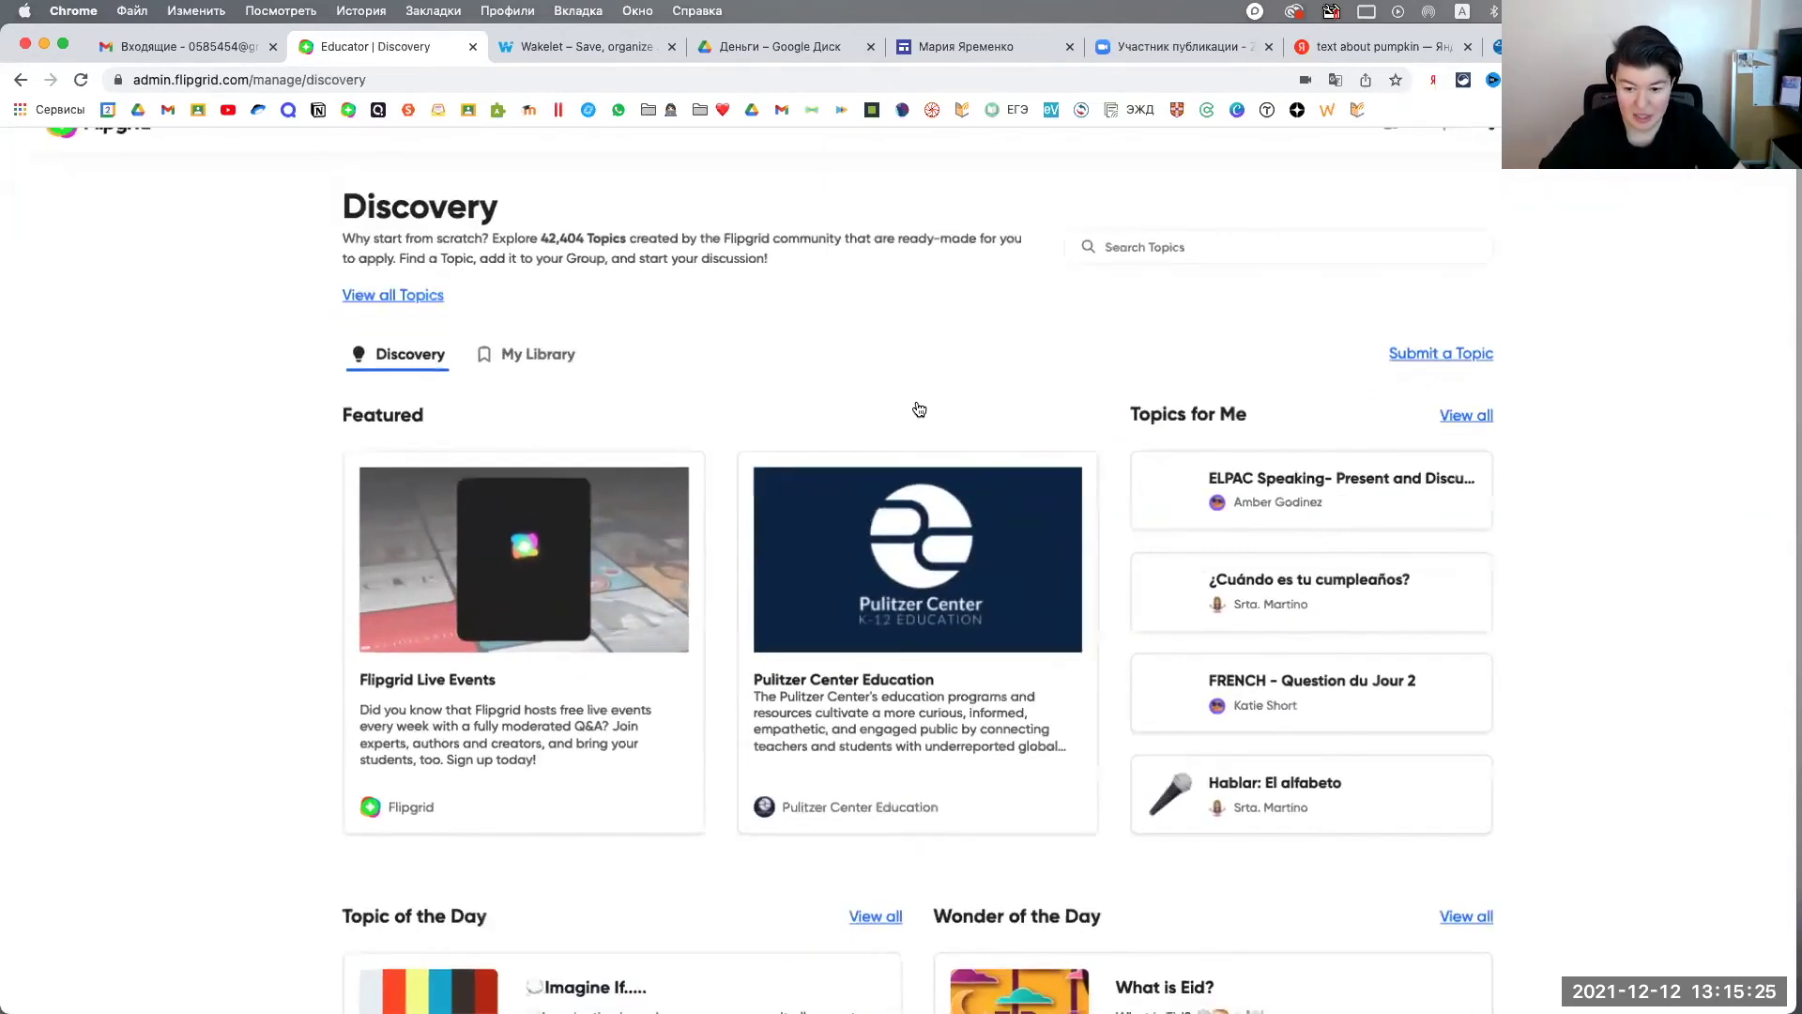
scroll(917, 406, down, 2)
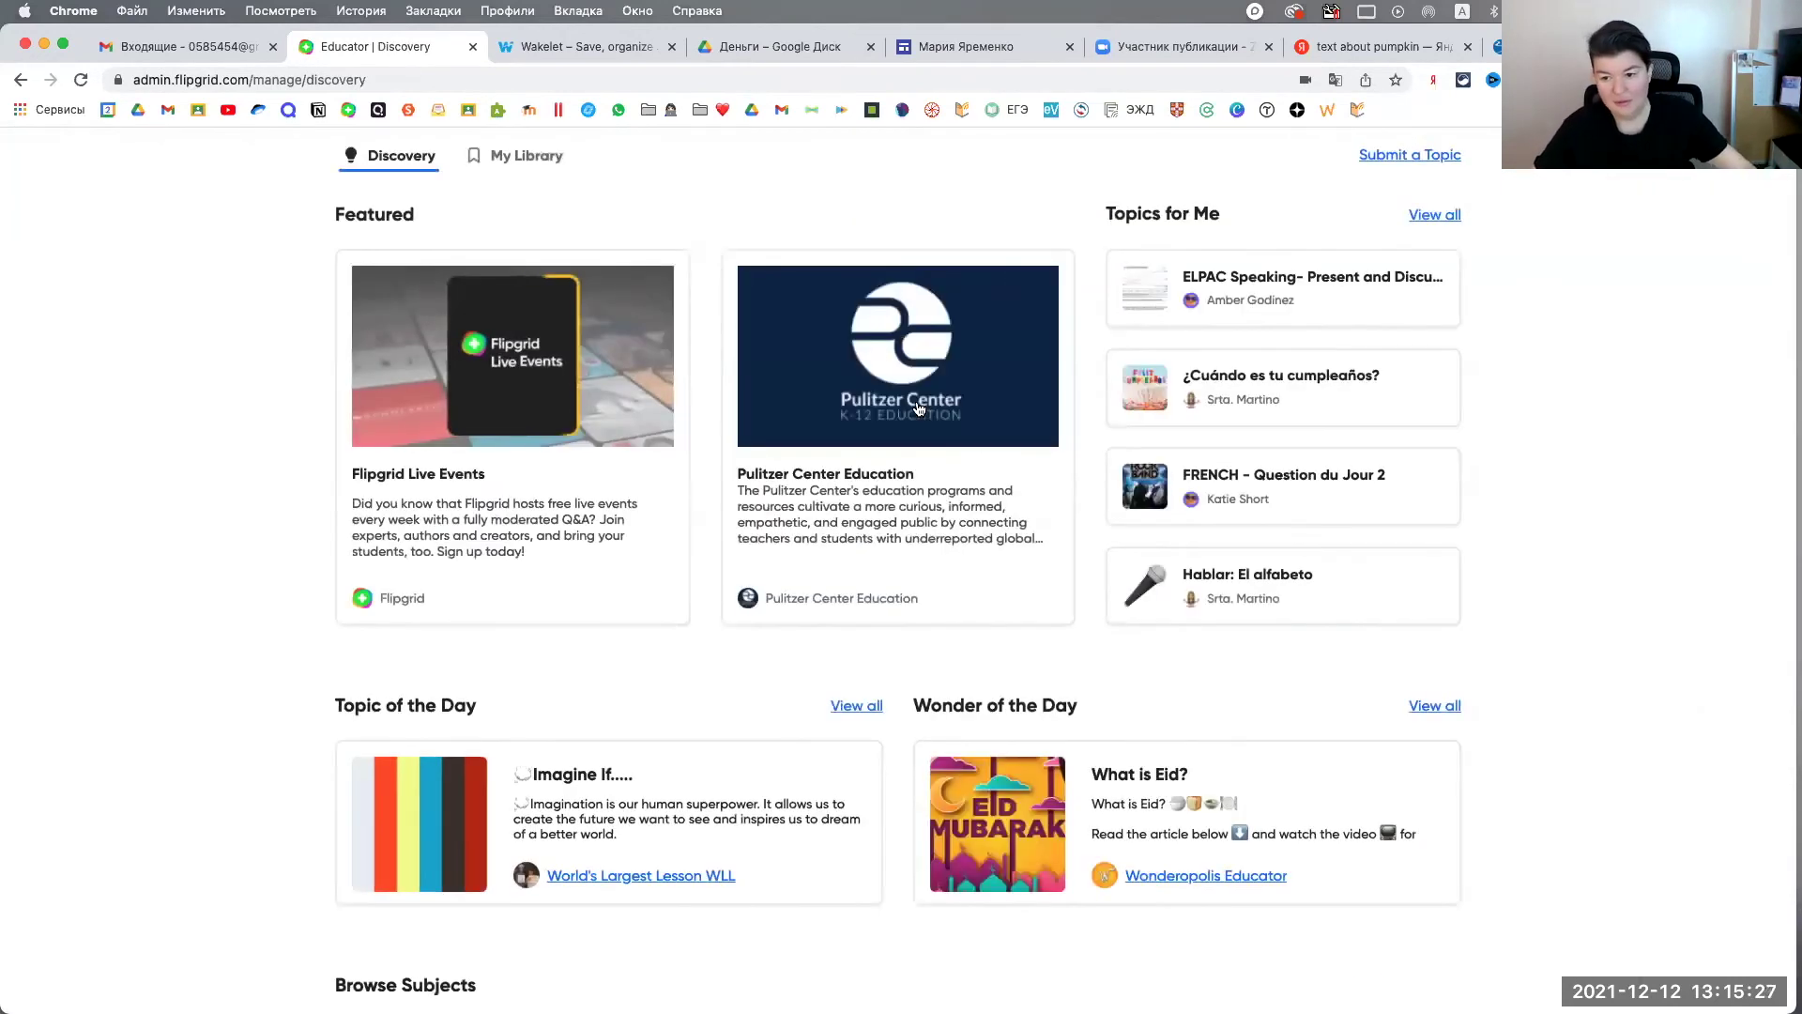
scroll(917, 407, down, 5)
scroll(916, 411, down, 4)
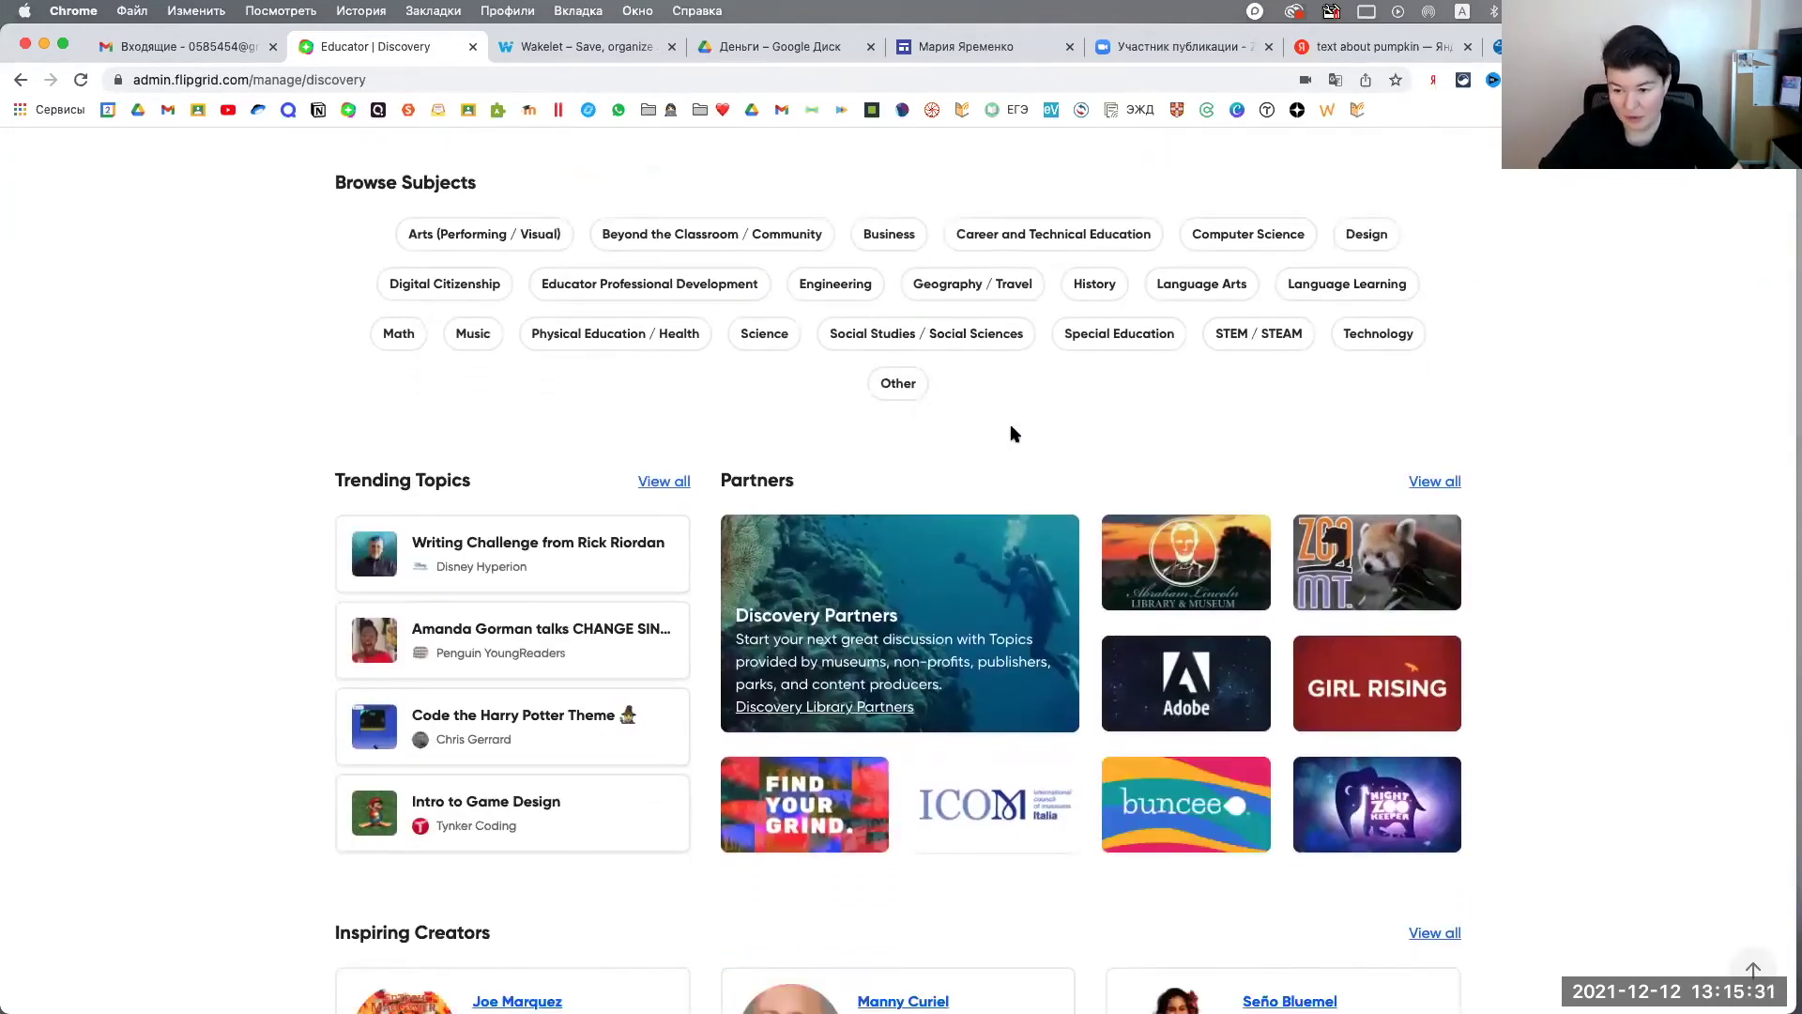
scroll(1113, 448, up, 10)
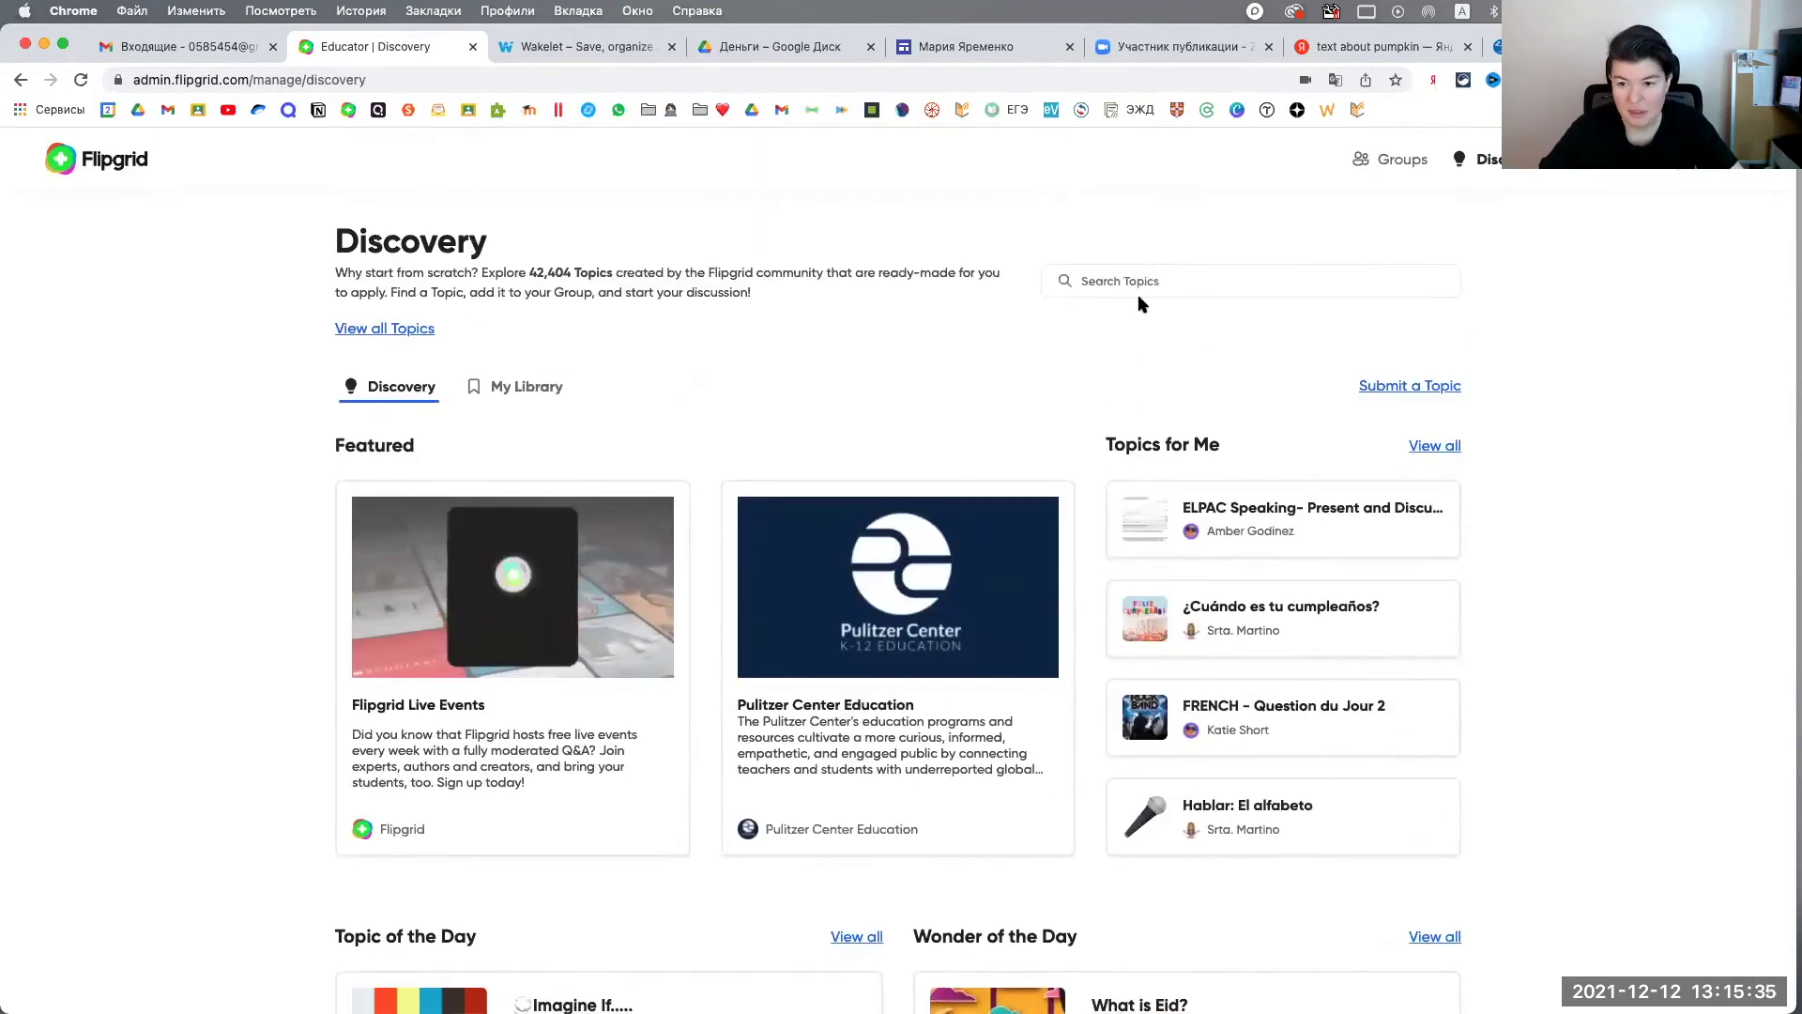
Step: Search Discovery topics for 'pumpkin' and scroll through the 33 results
click(1138, 281)
text(pumpkin)
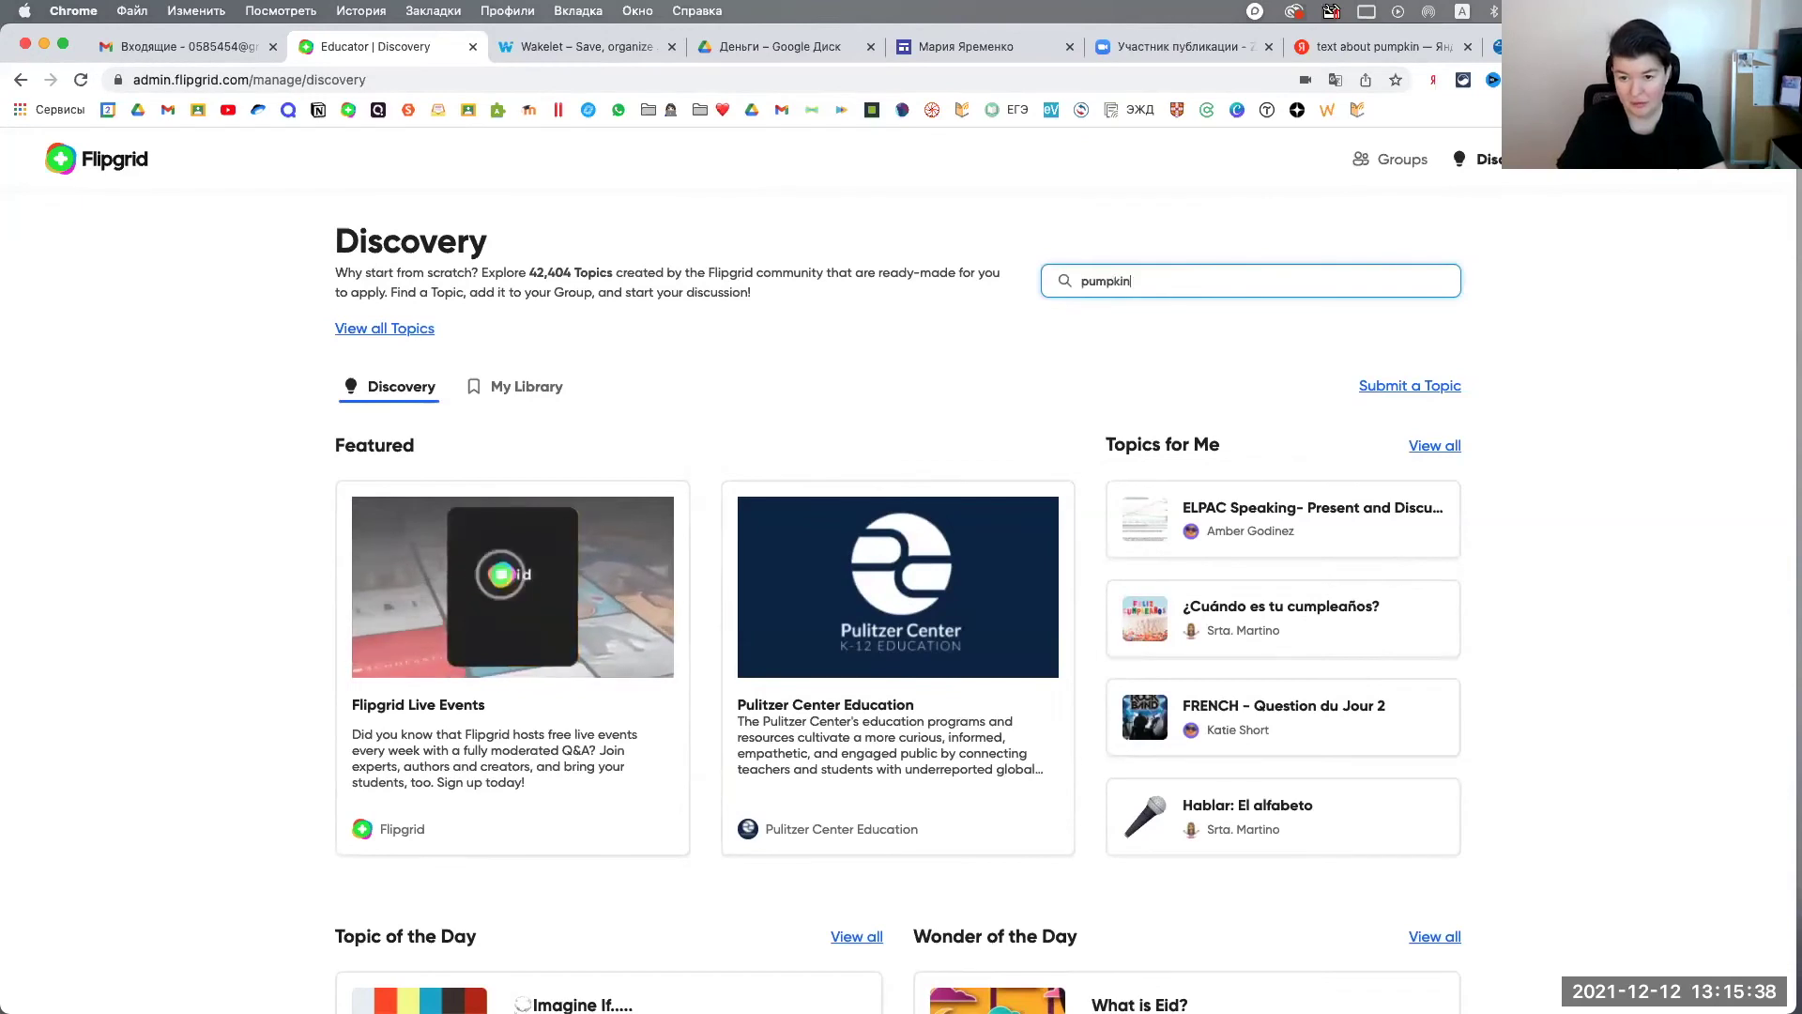
key(Return)
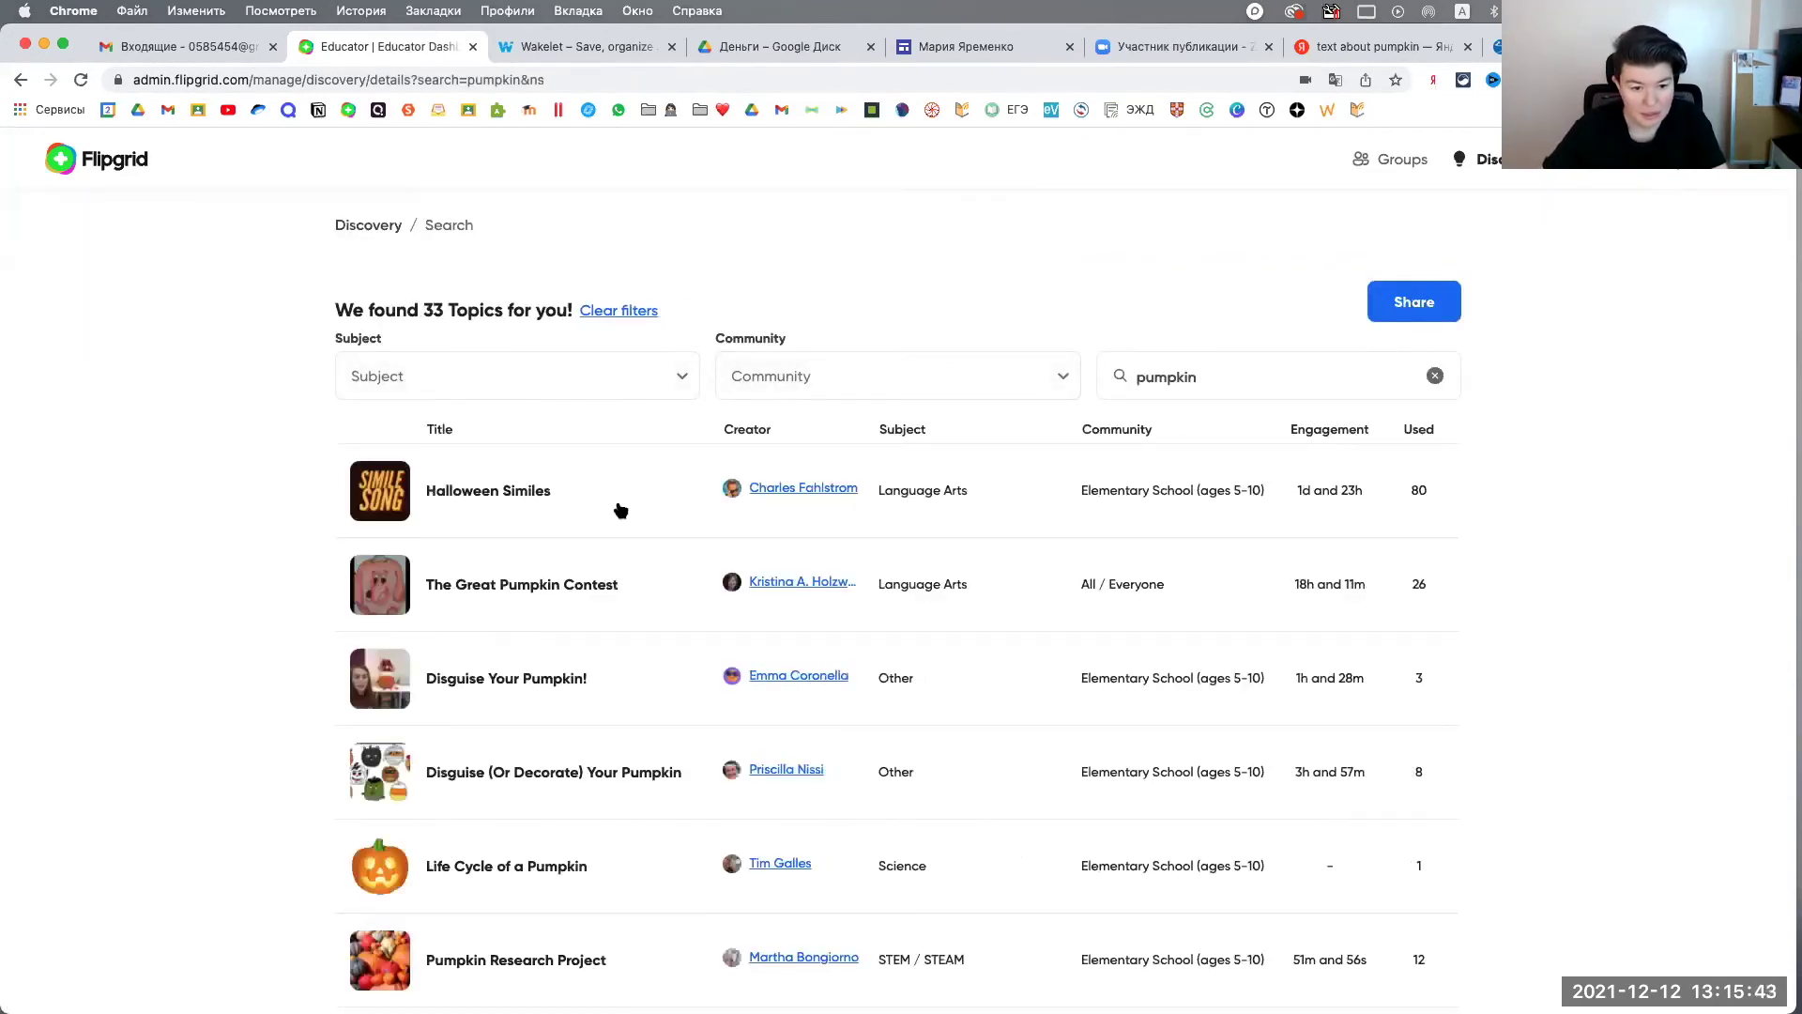
scroll(629, 509, down, 2)
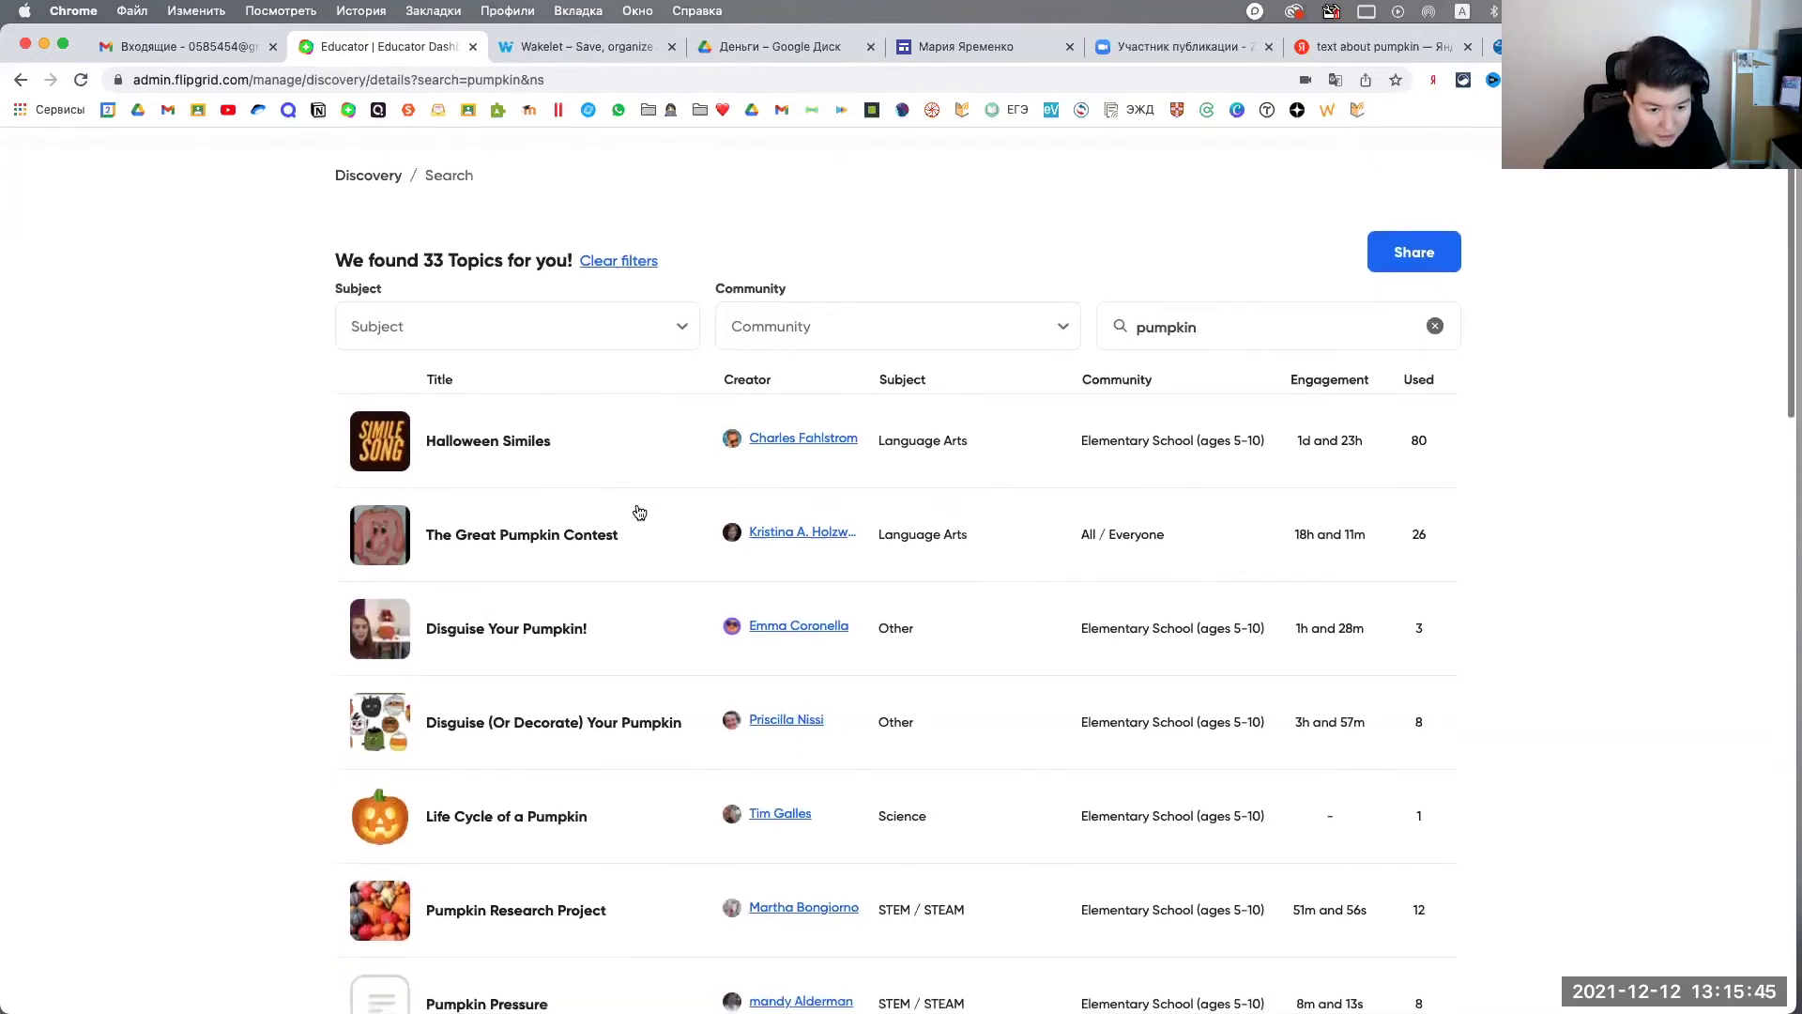
scroll(638, 512, down, 2)
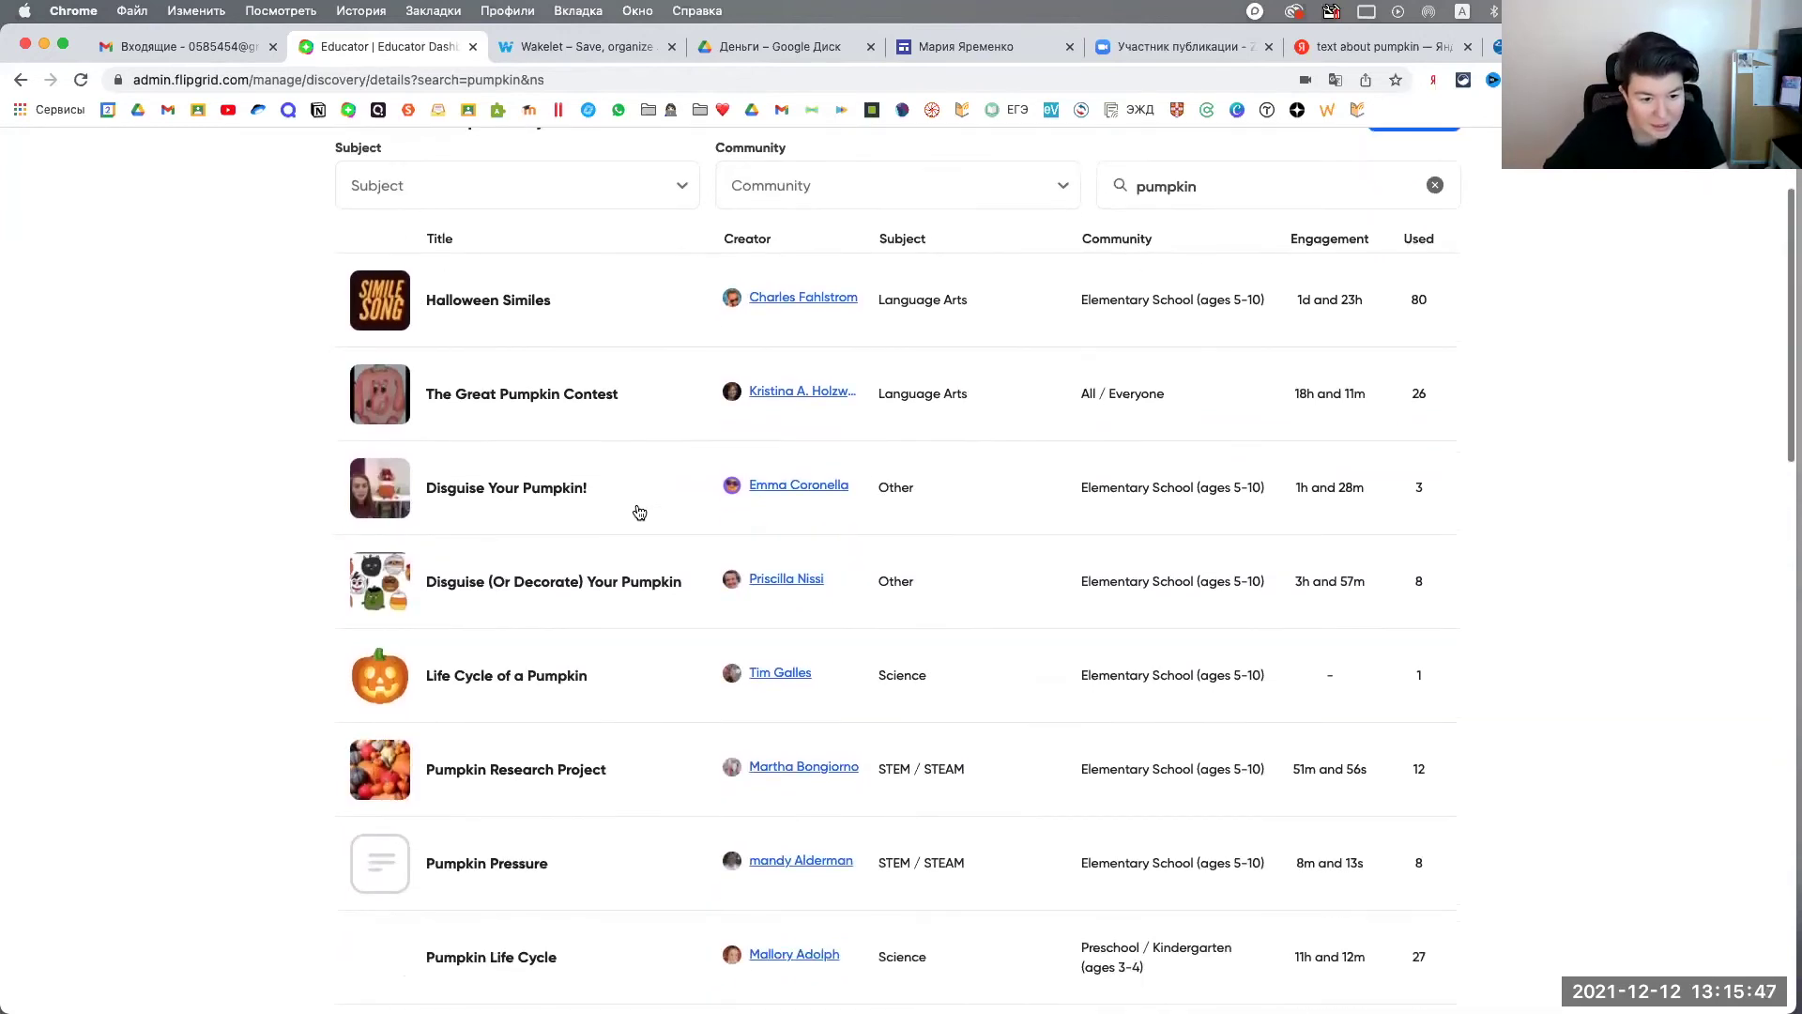
scroll(560, 501, down, 3)
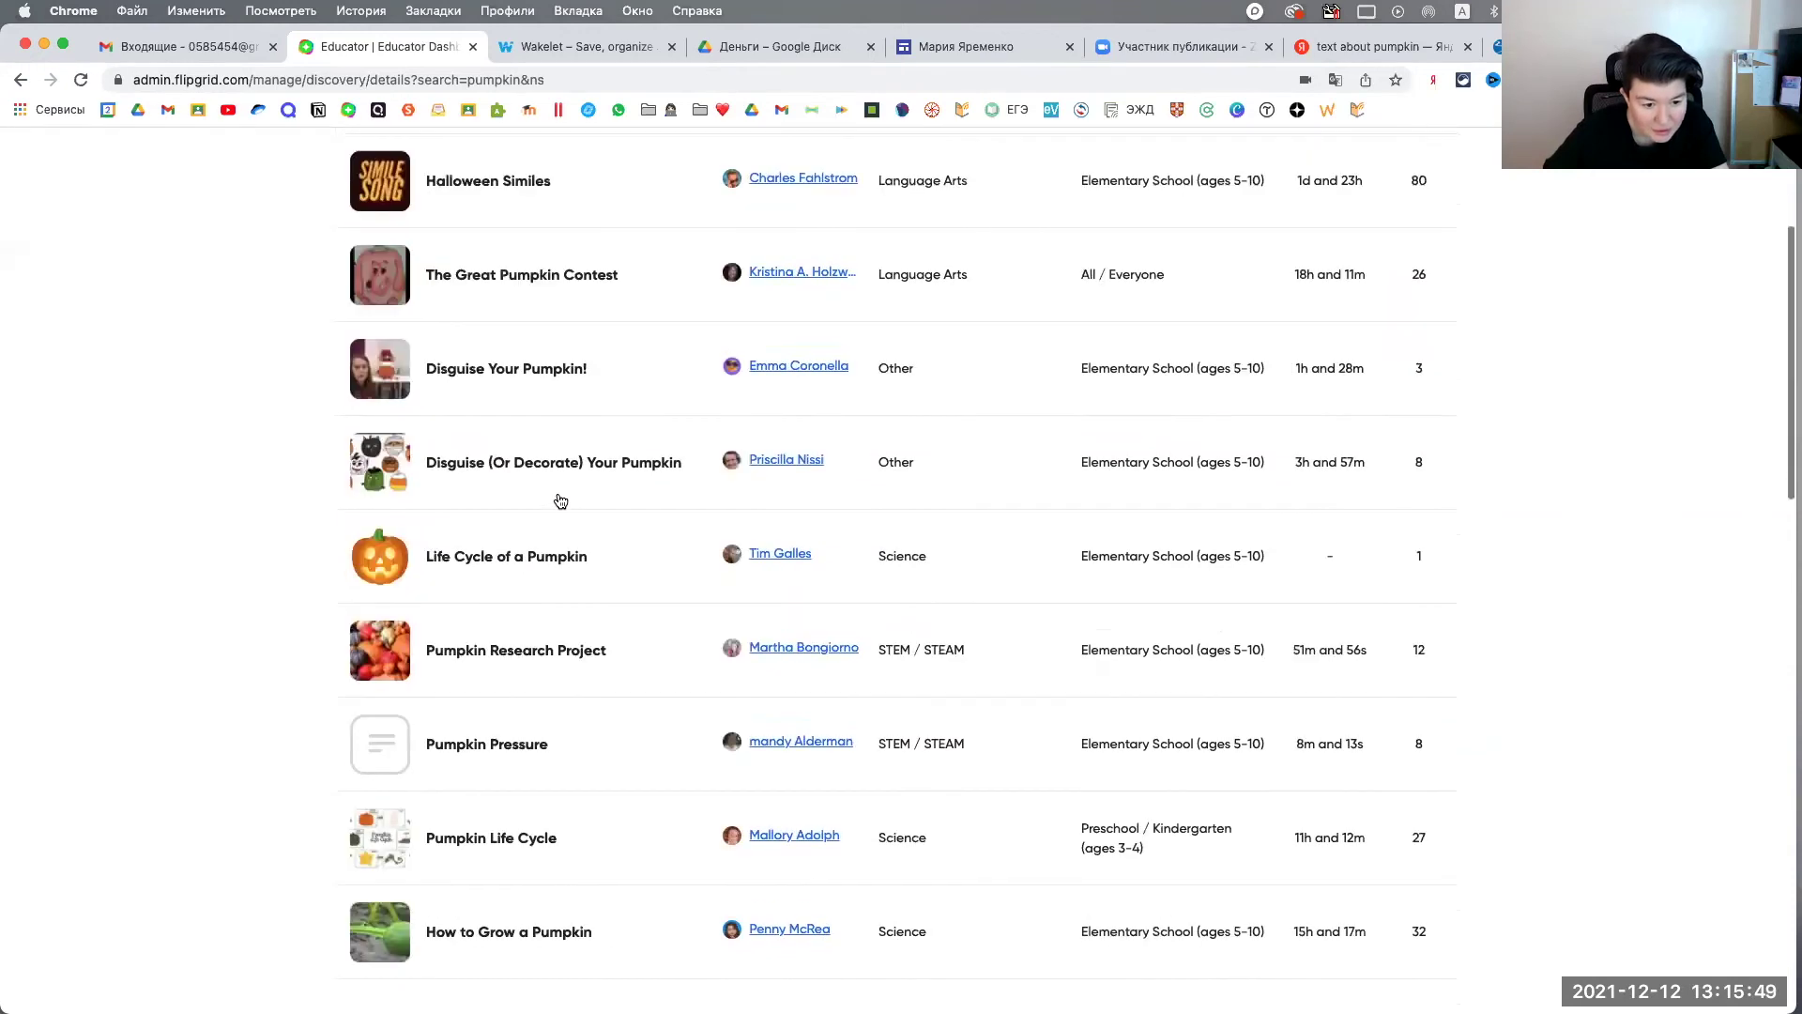
Step: Preview the Life Cycle of a Pumpkin topic details and close them
click(522, 532)
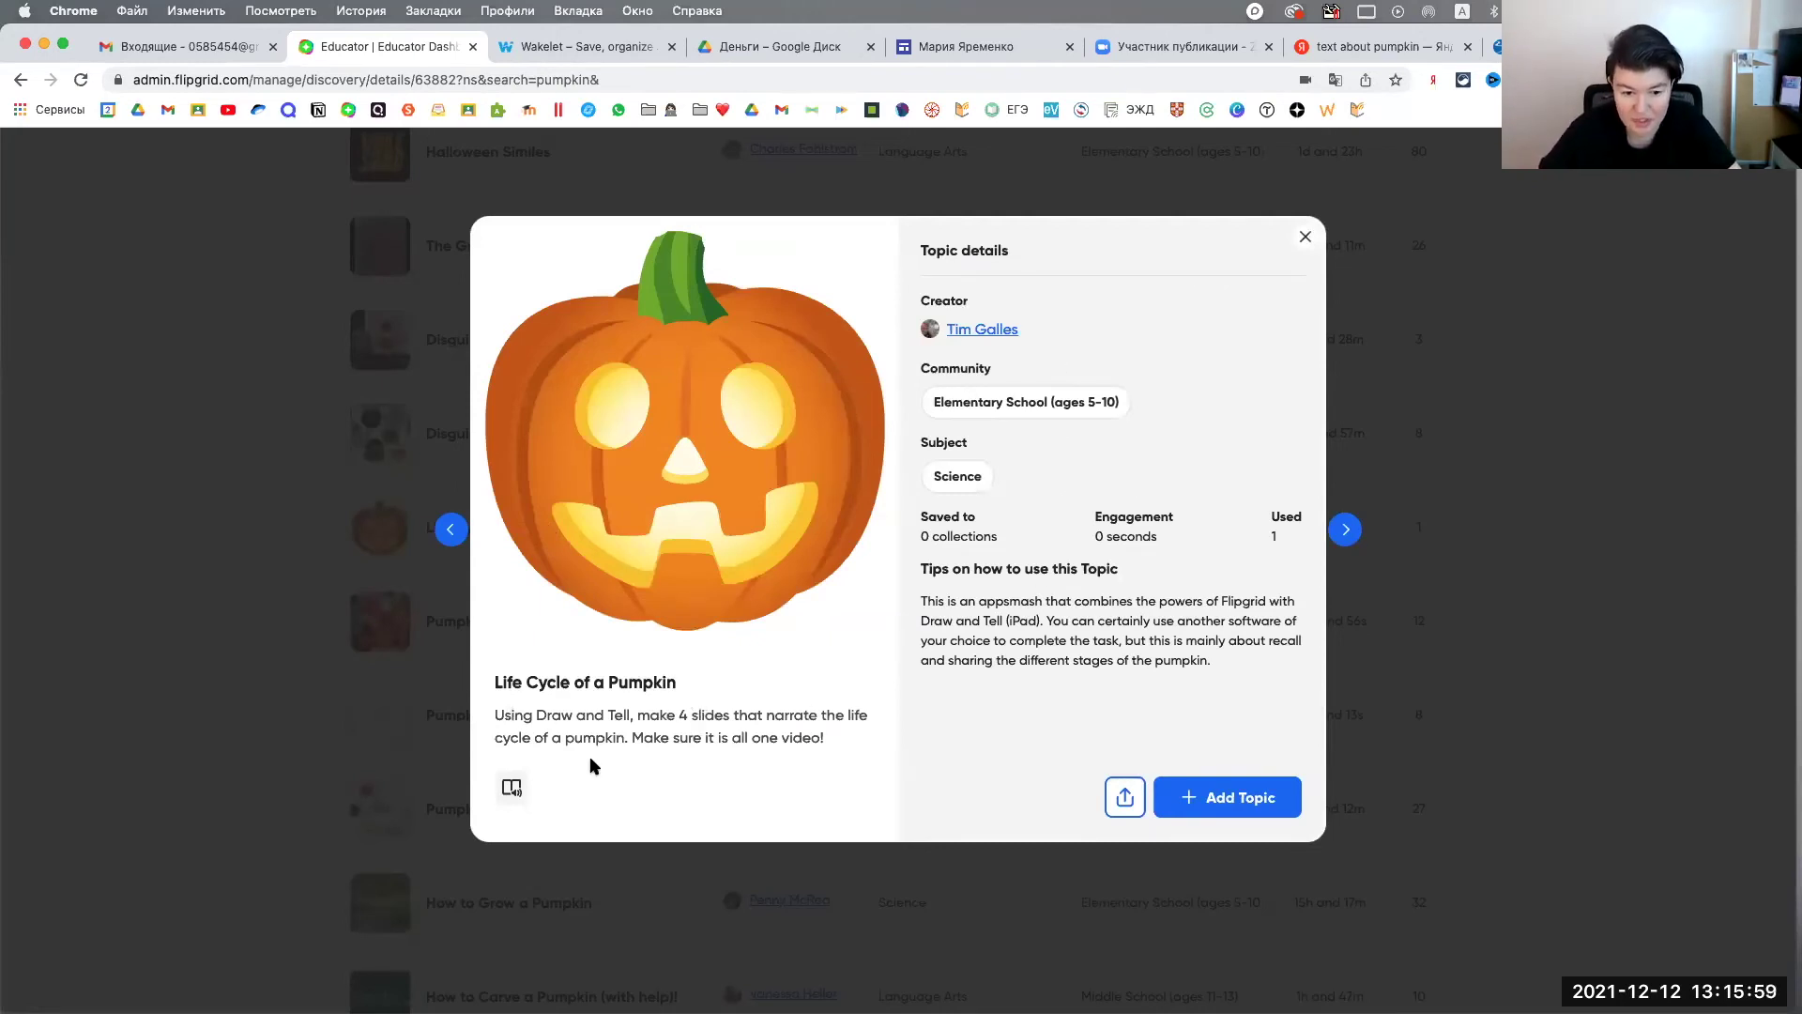
drag(497, 715, 864, 741)
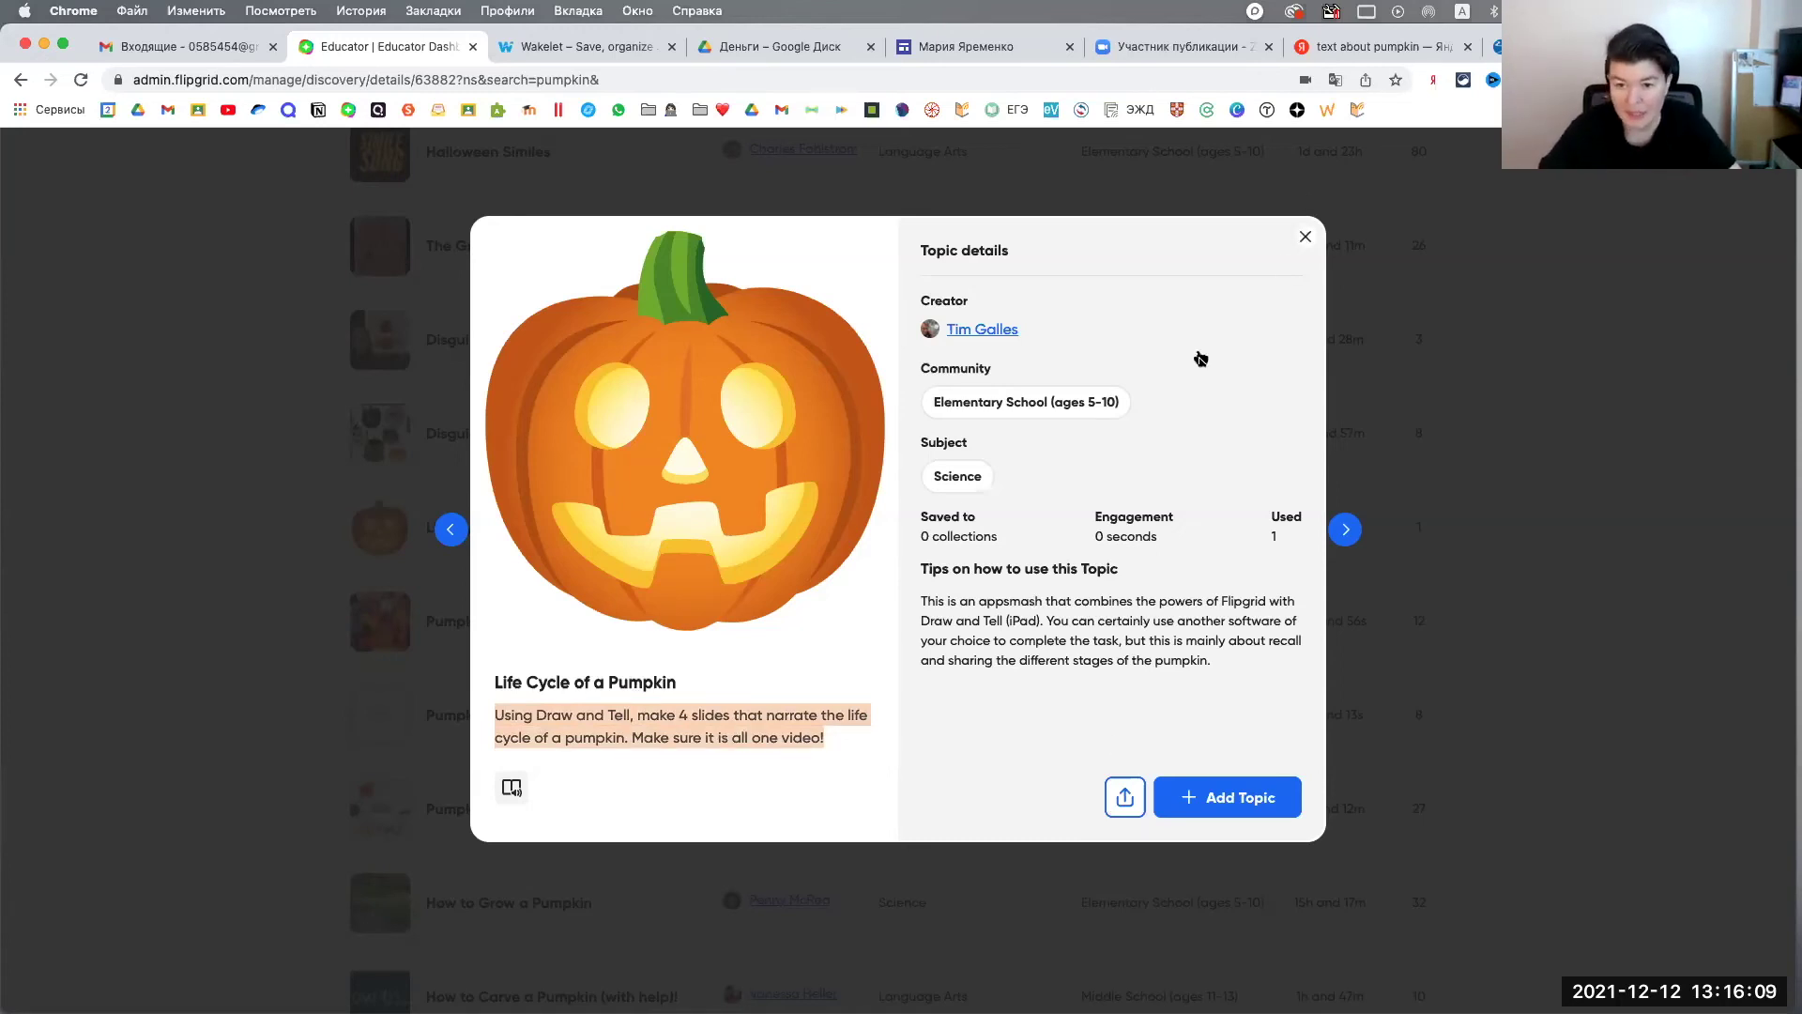
key(Escape)
scroll(584, 564, down, 3)
Step: Review the Pumpkin Research Project topic's tips and engagement time, then close it
click(568, 464)
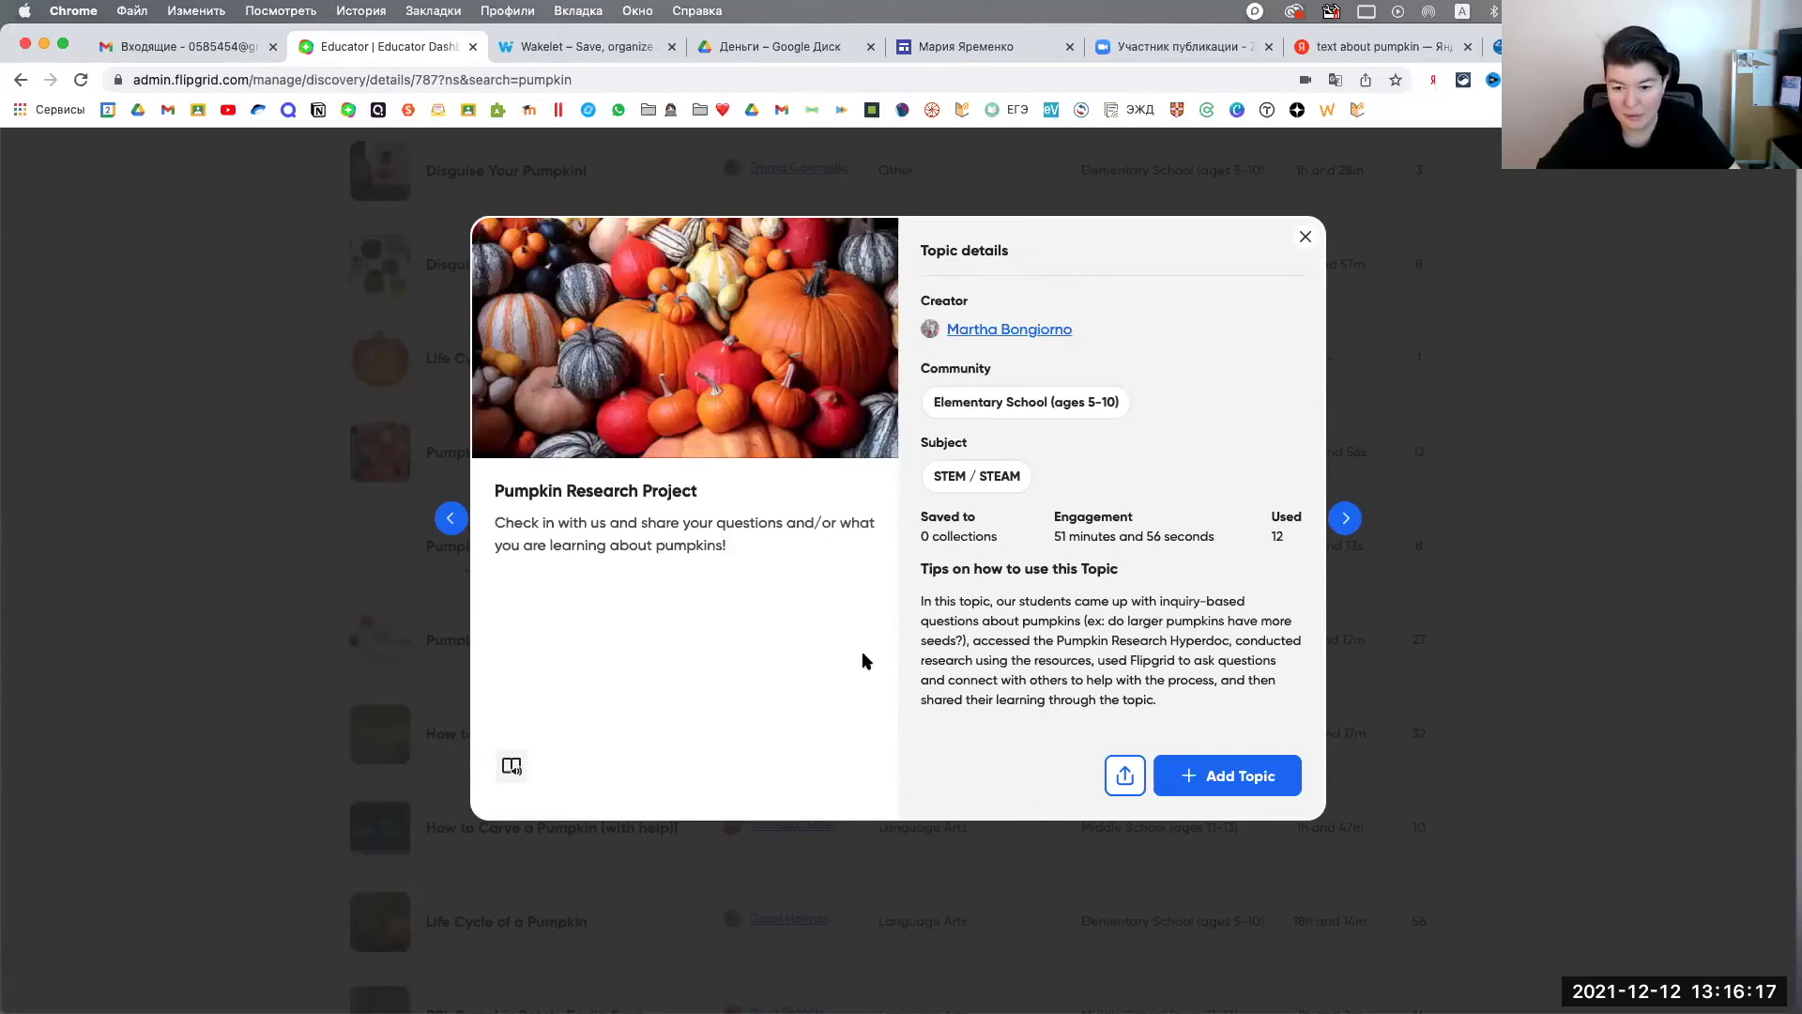
drag(922, 601, 1189, 696)
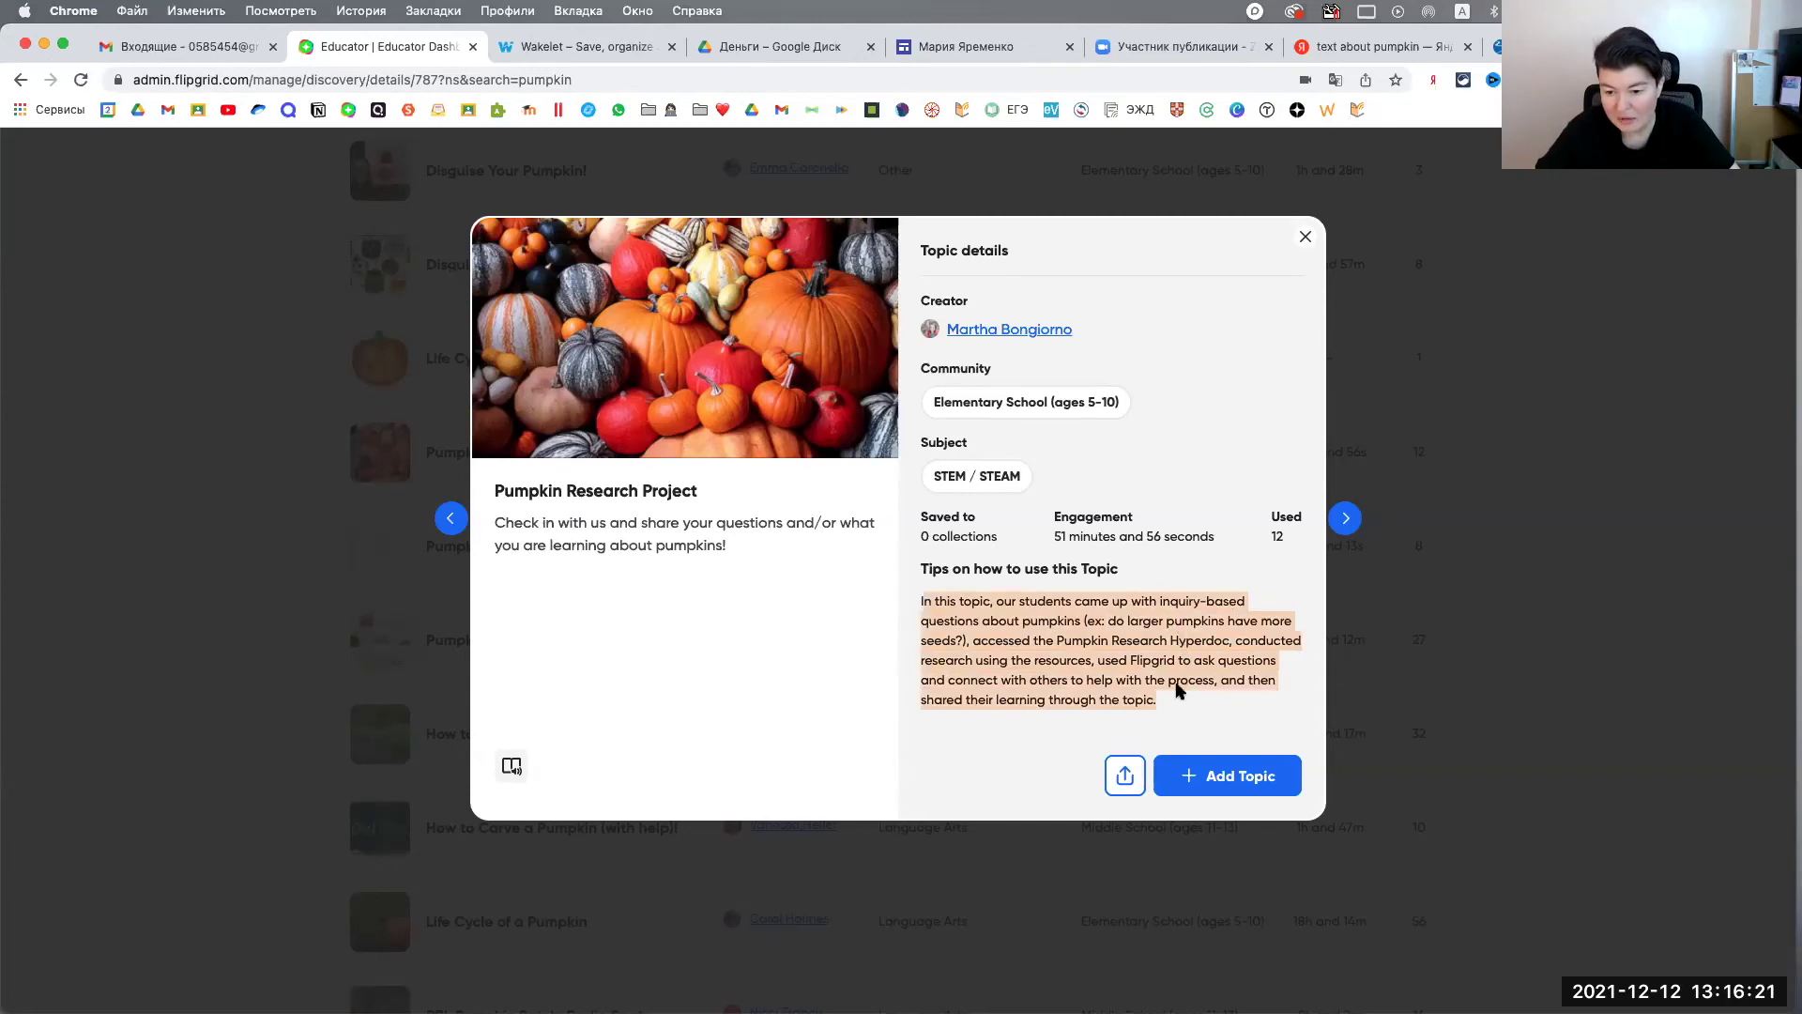
click(1185, 695)
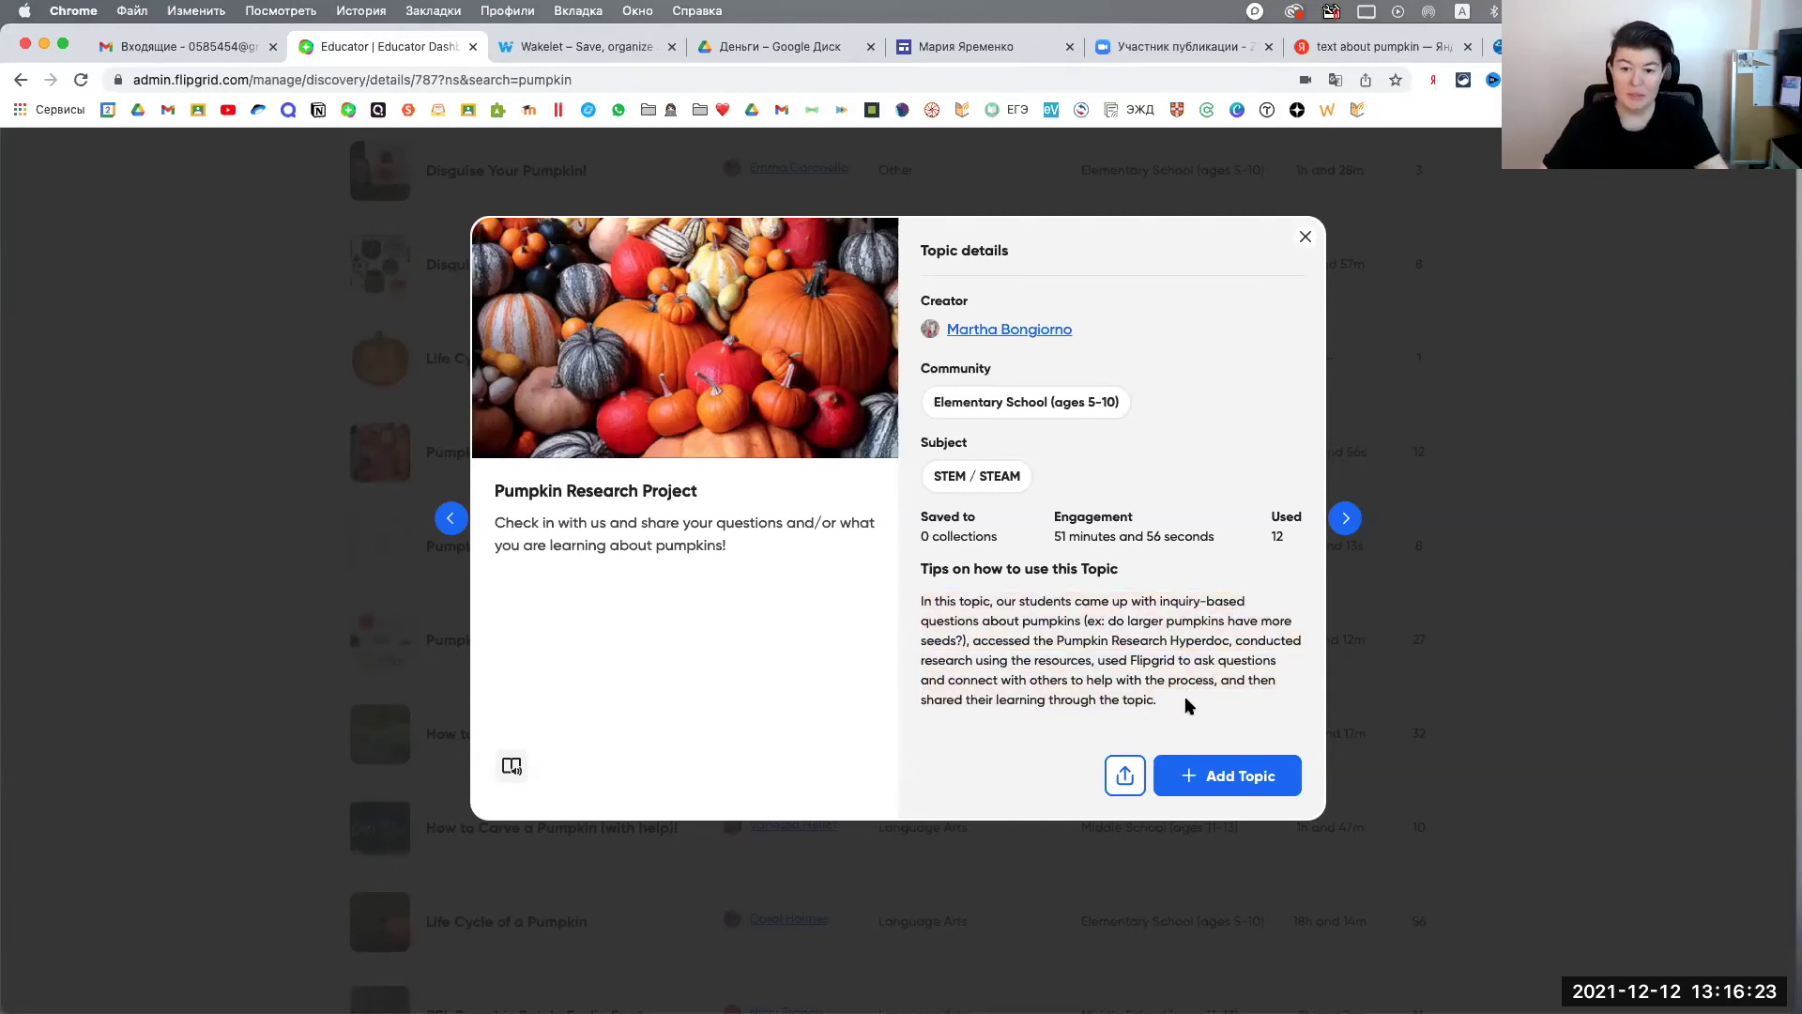
click(1303, 243)
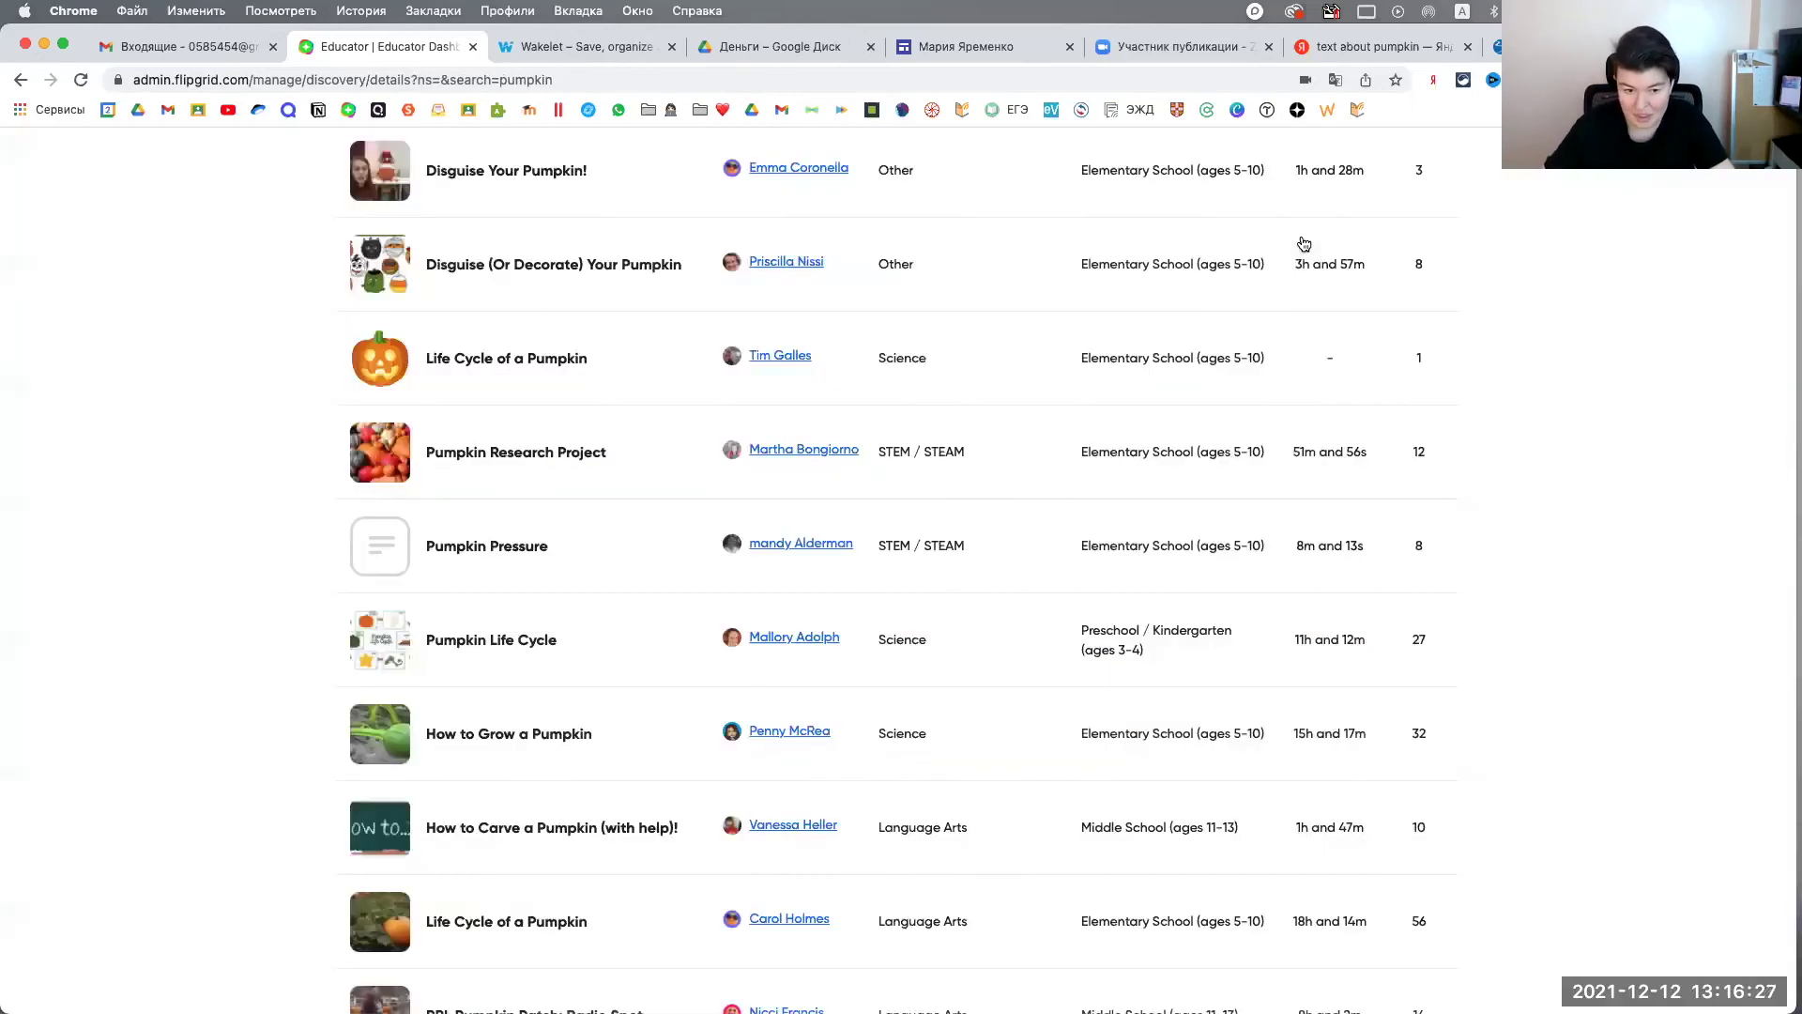
click(547, 452)
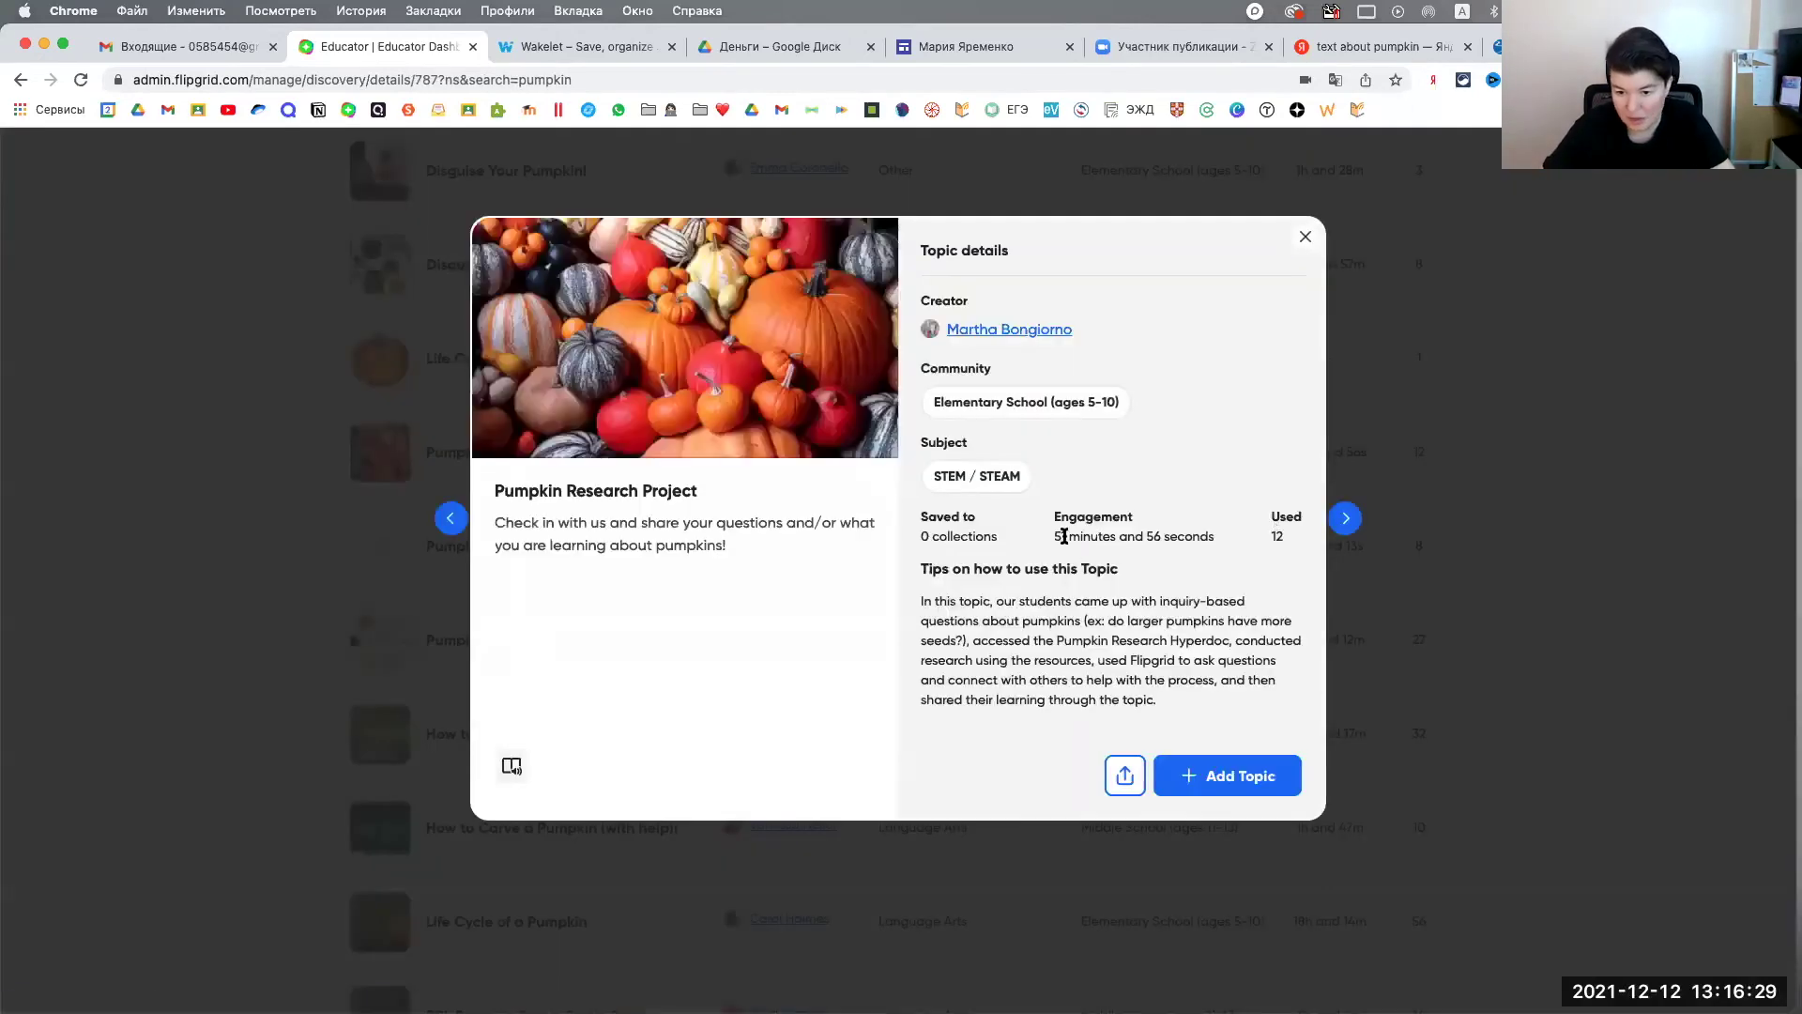
drag(1052, 536, 1252, 541)
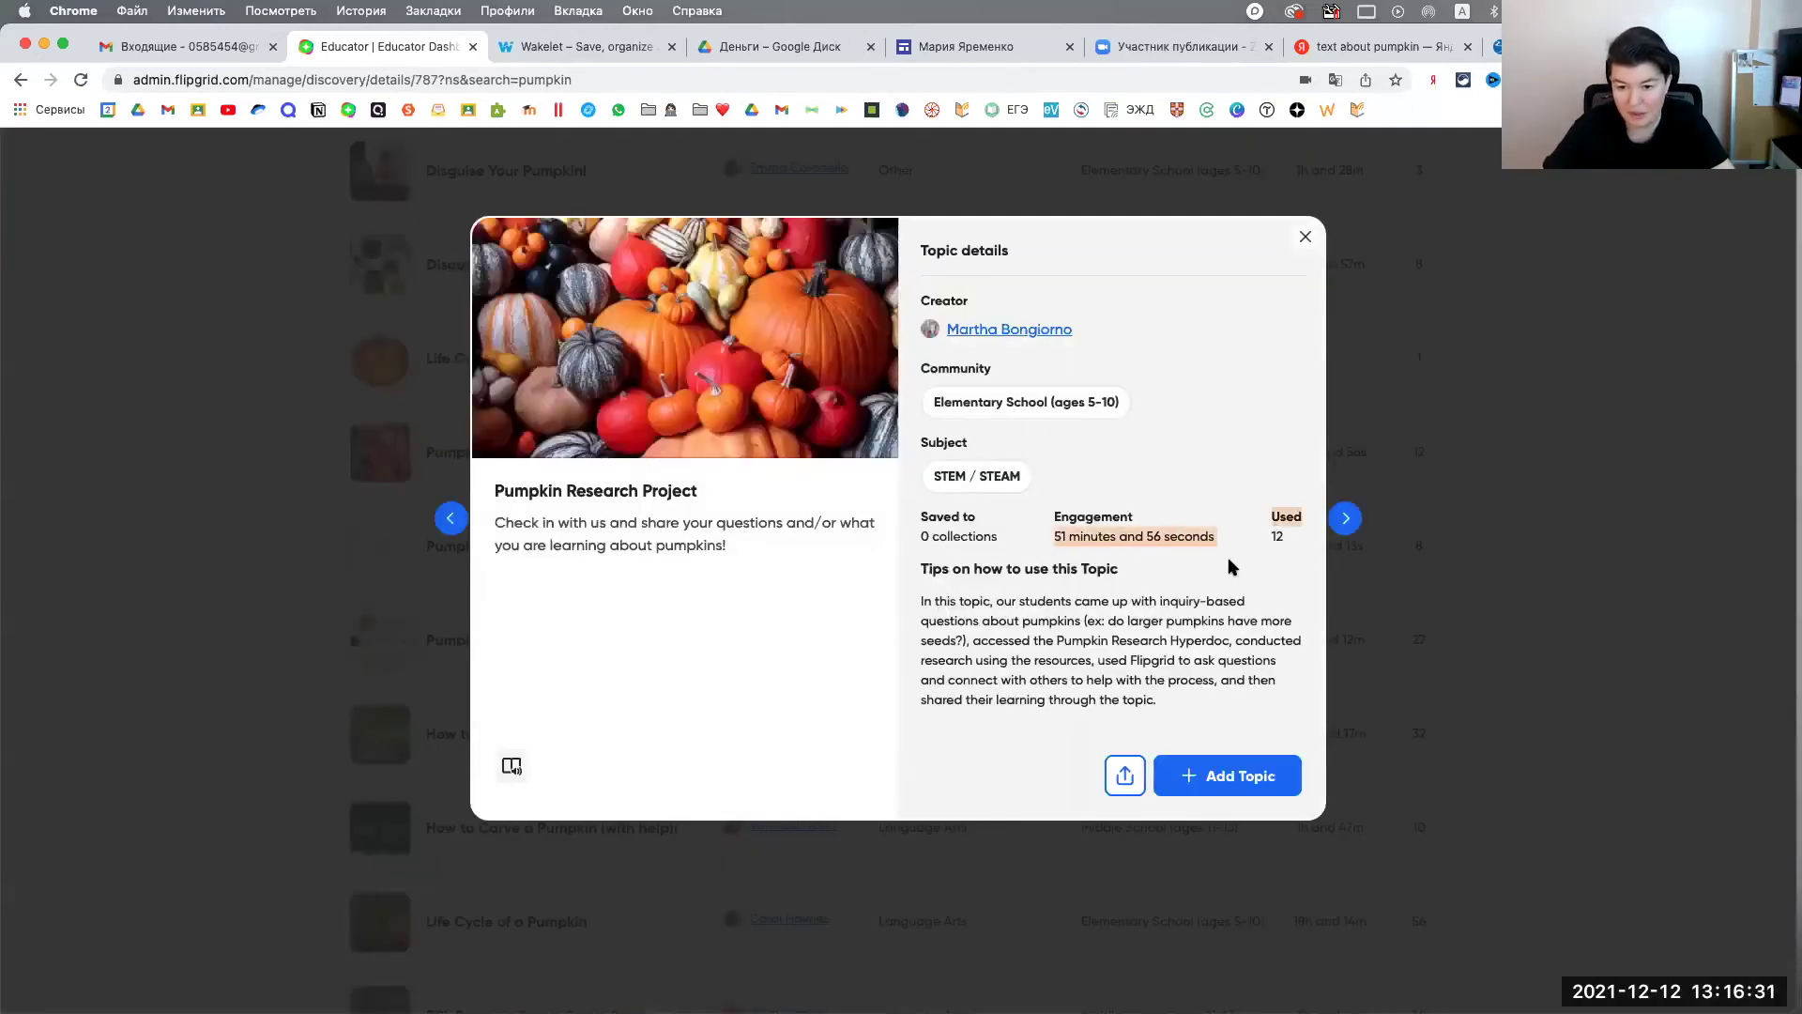
click(1234, 567)
click(1304, 236)
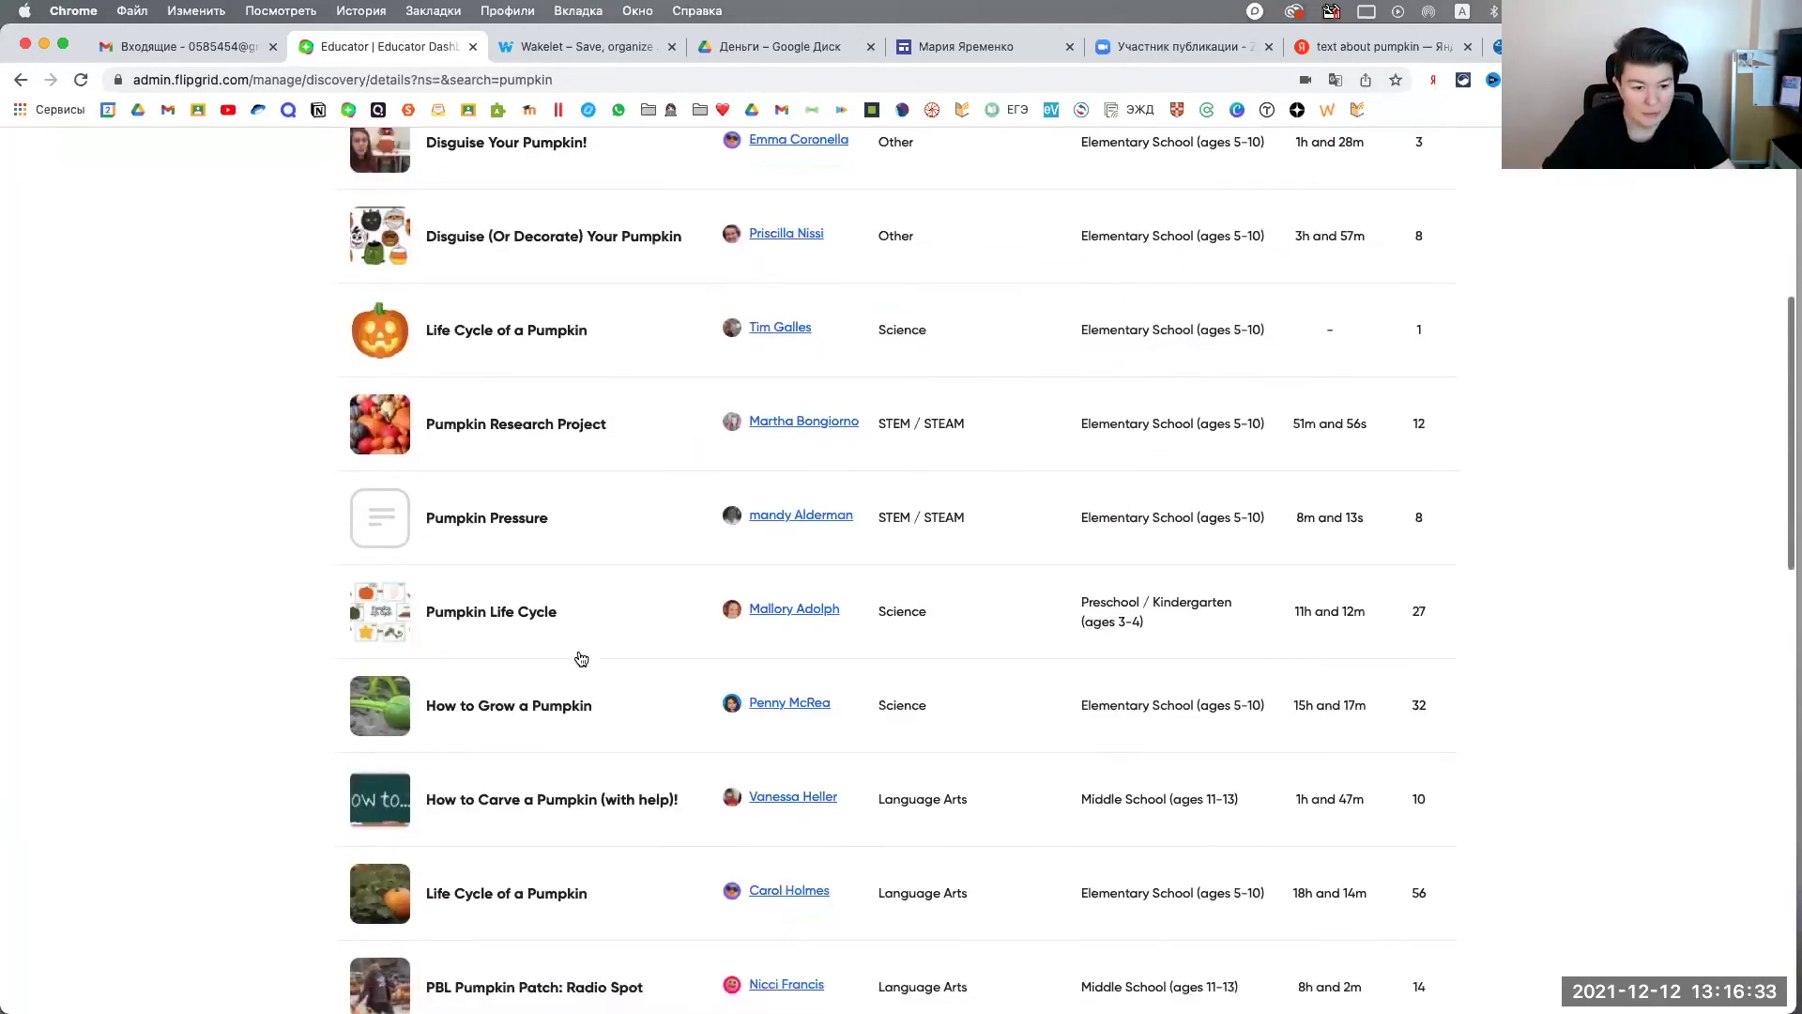
Step: Open How to Grow a Pumpkin's details and review its sequencing-words task
scroll(600, 648, down, 3)
scroll(619, 563, down, 2)
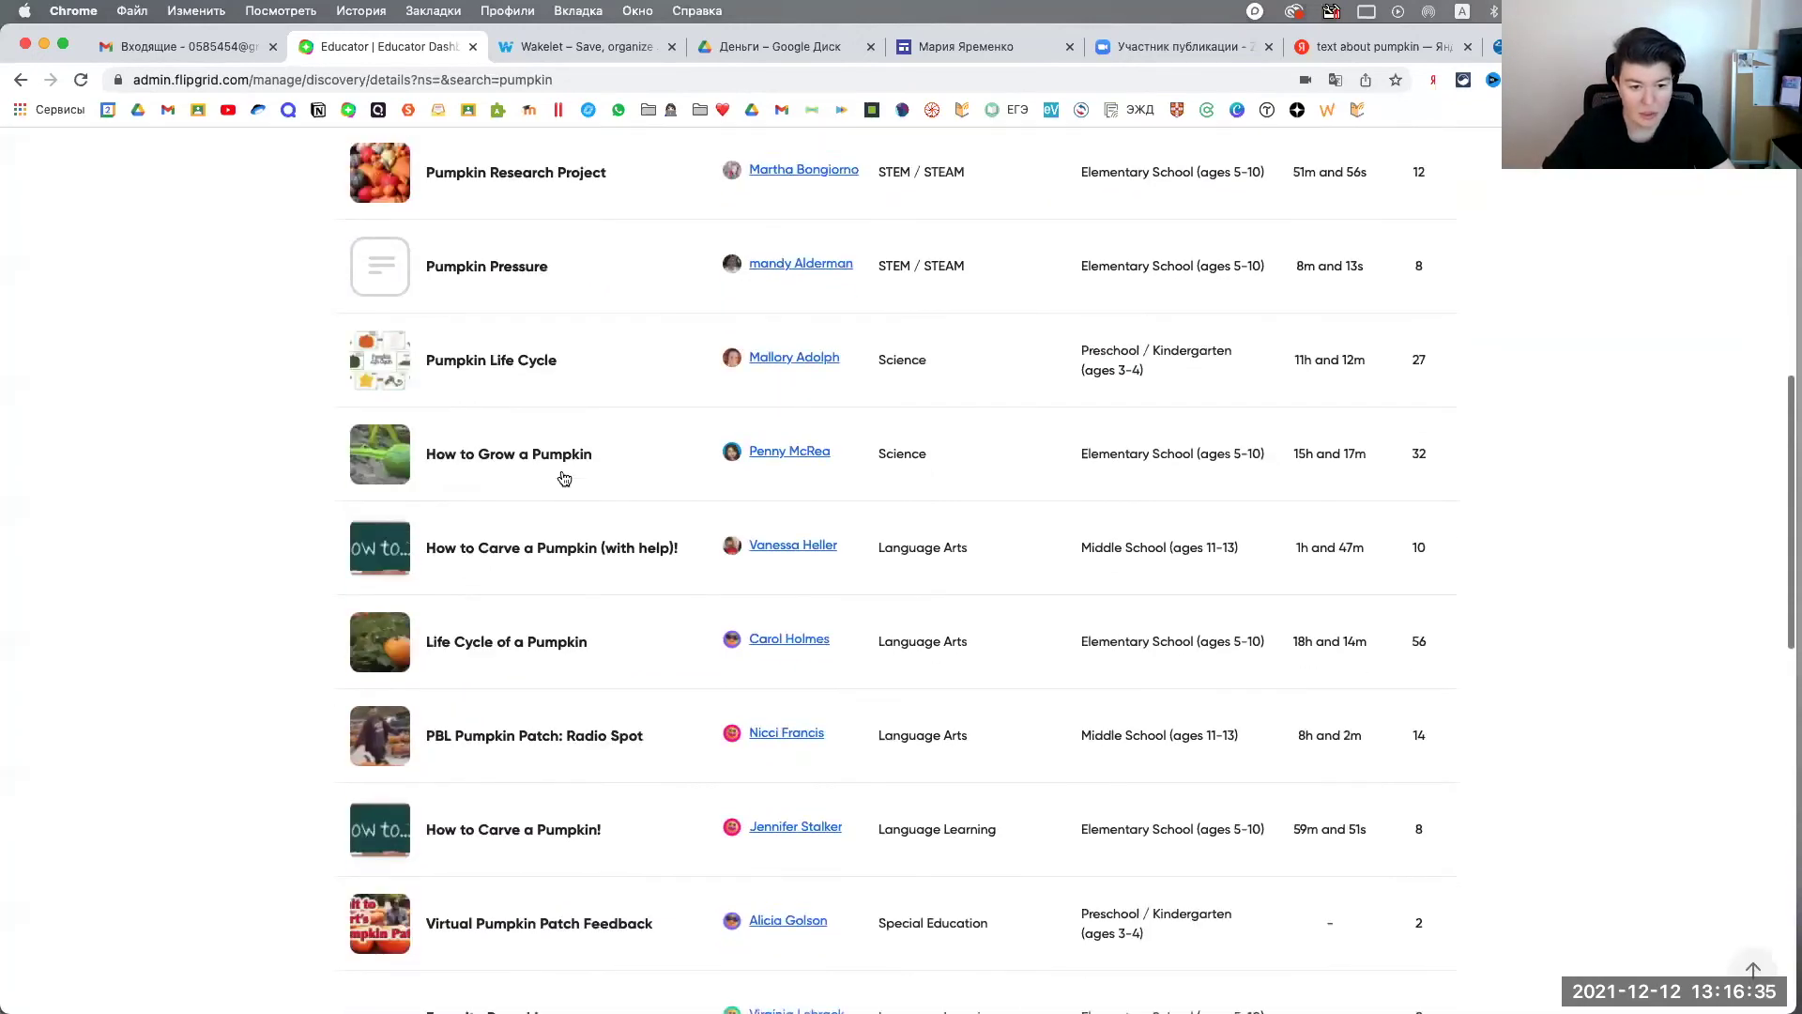
click(563, 462)
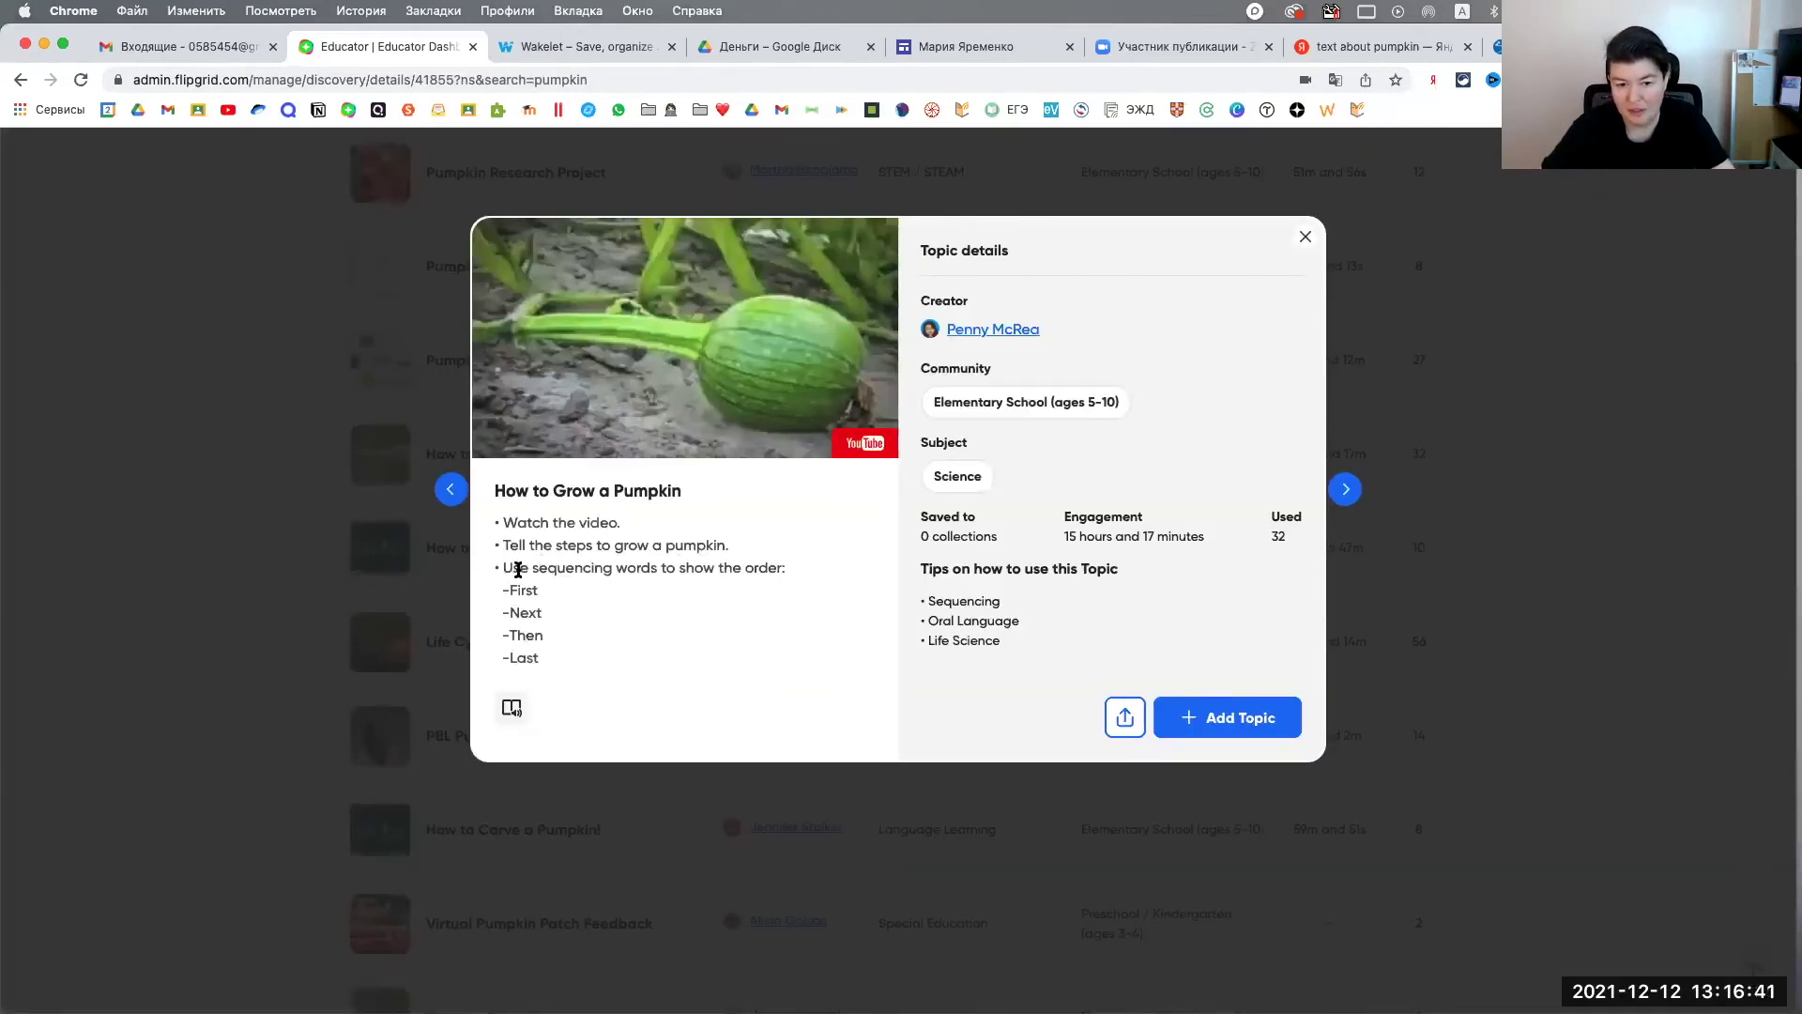
drag(504, 567, 554, 662)
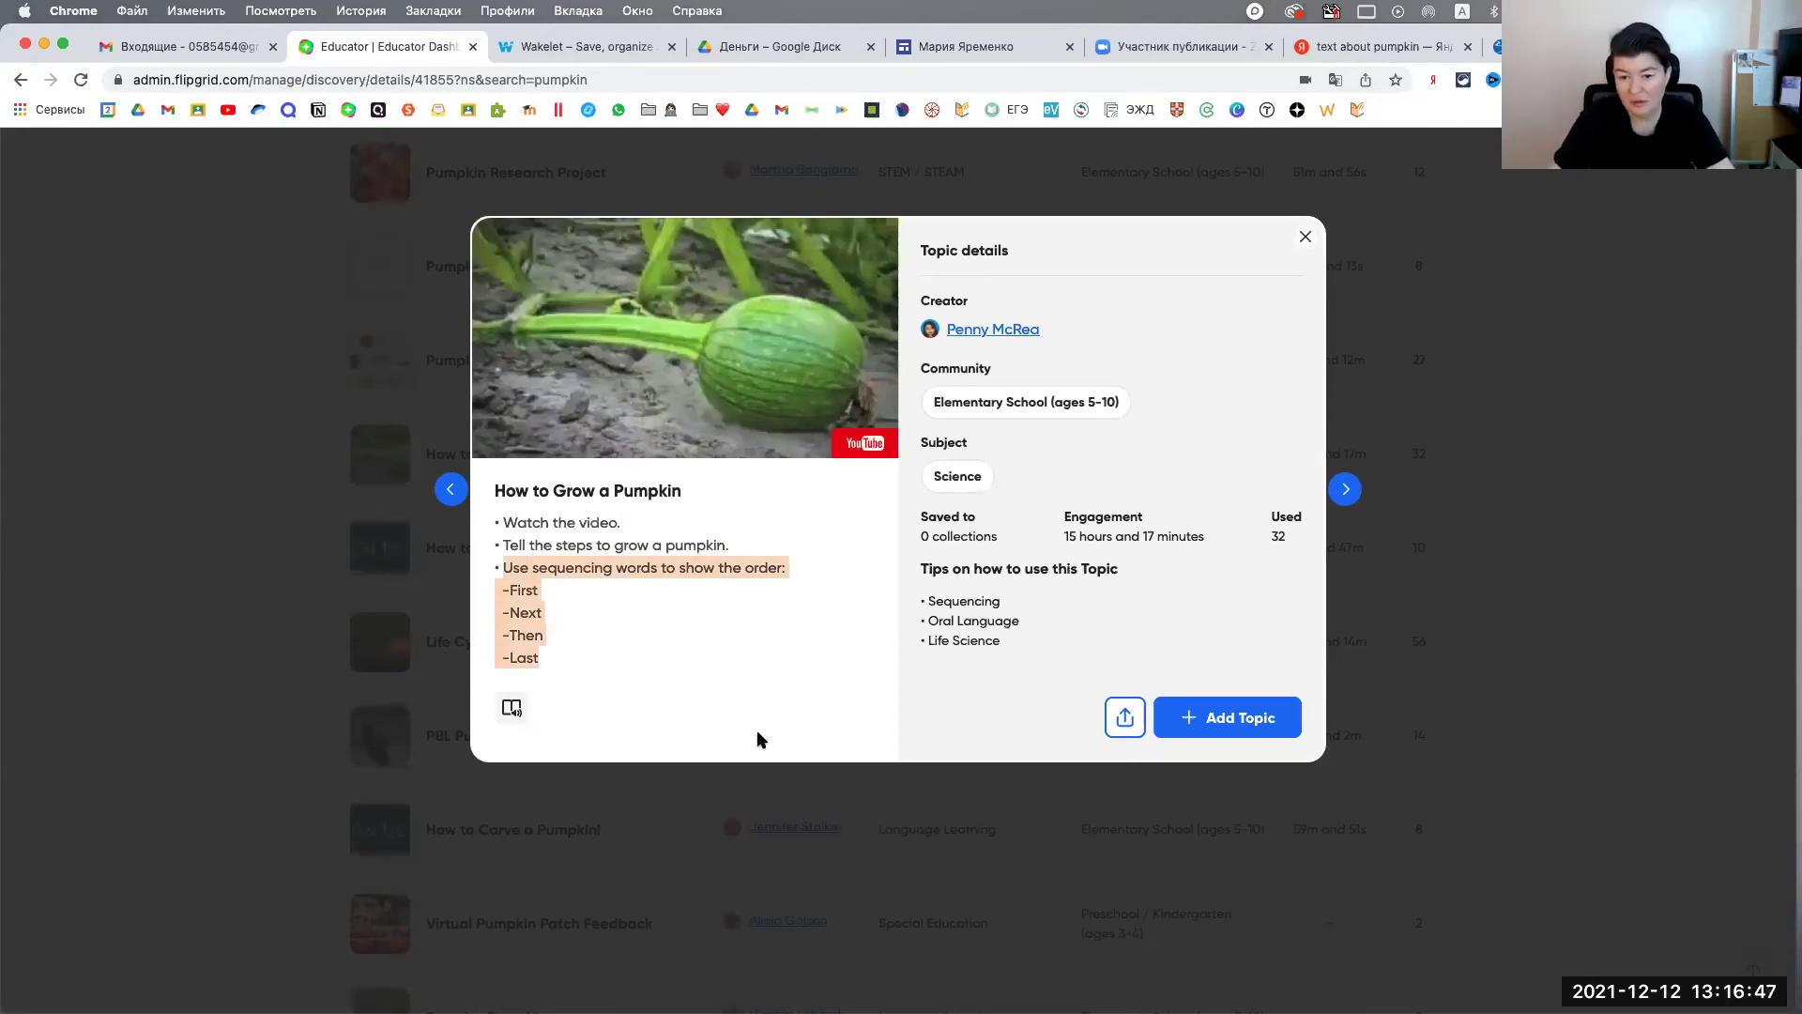
click(1304, 237)
click(502, 452)
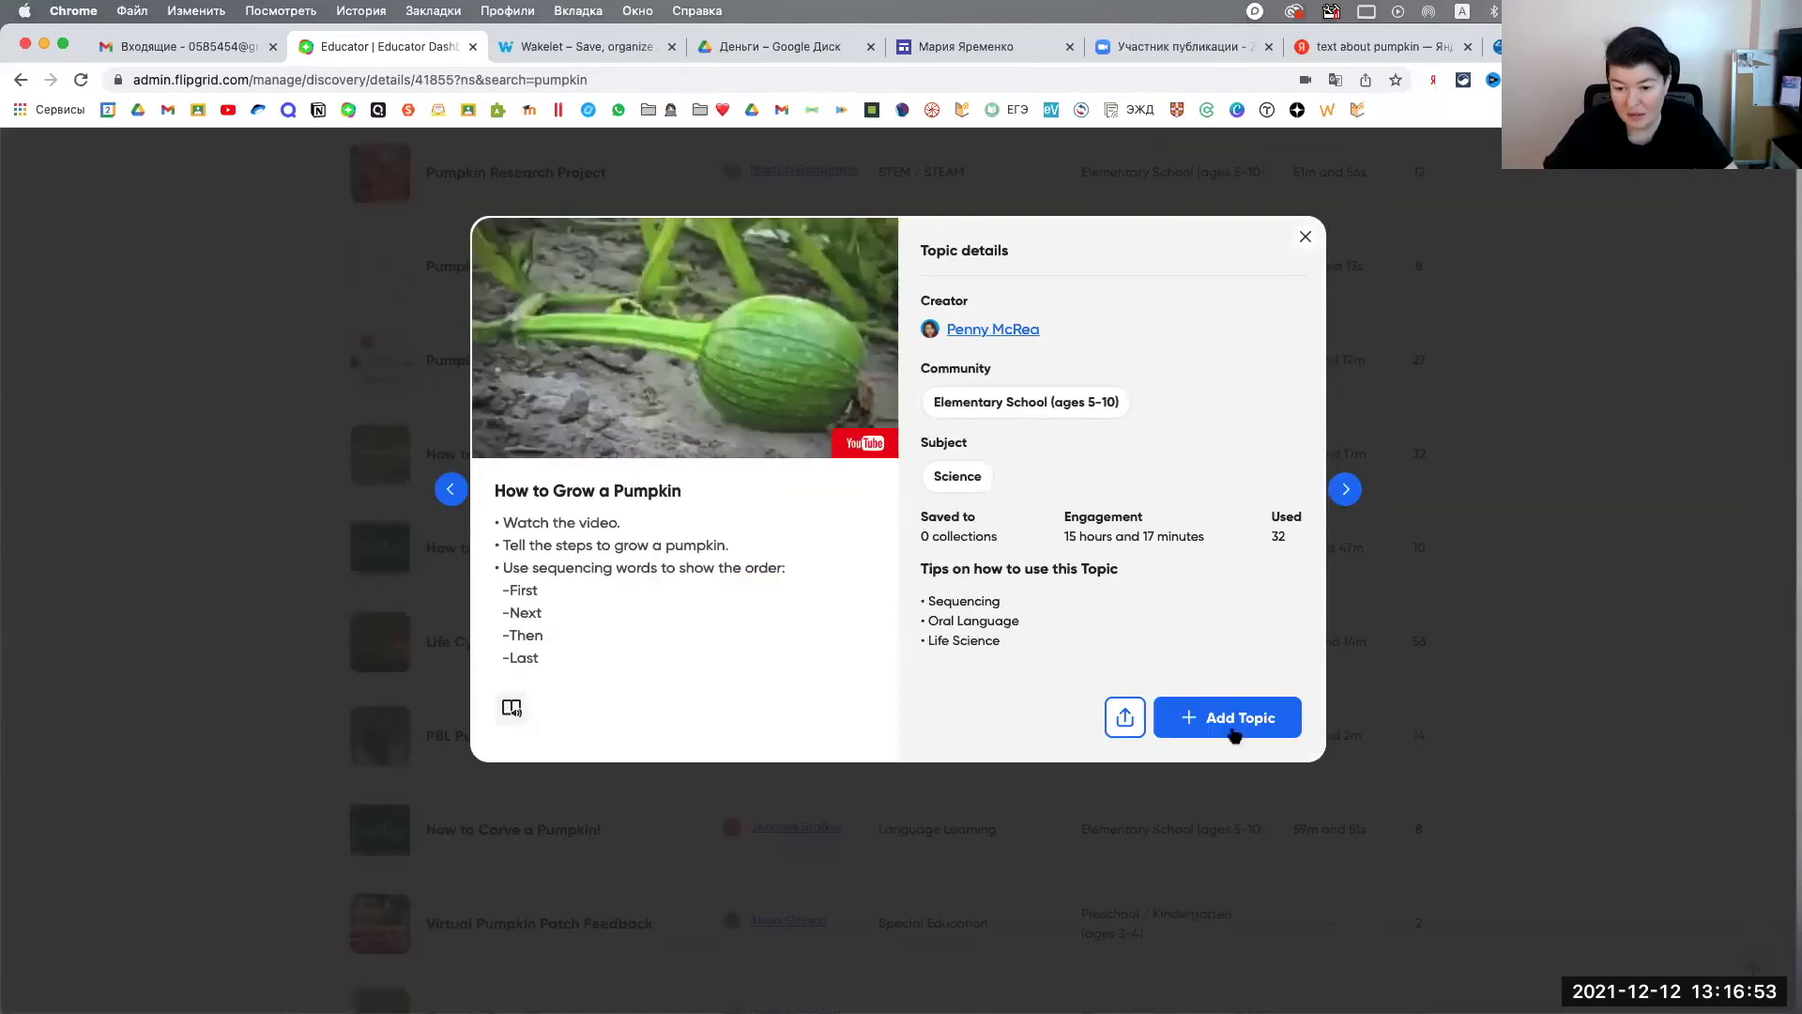
click(1234, 721)
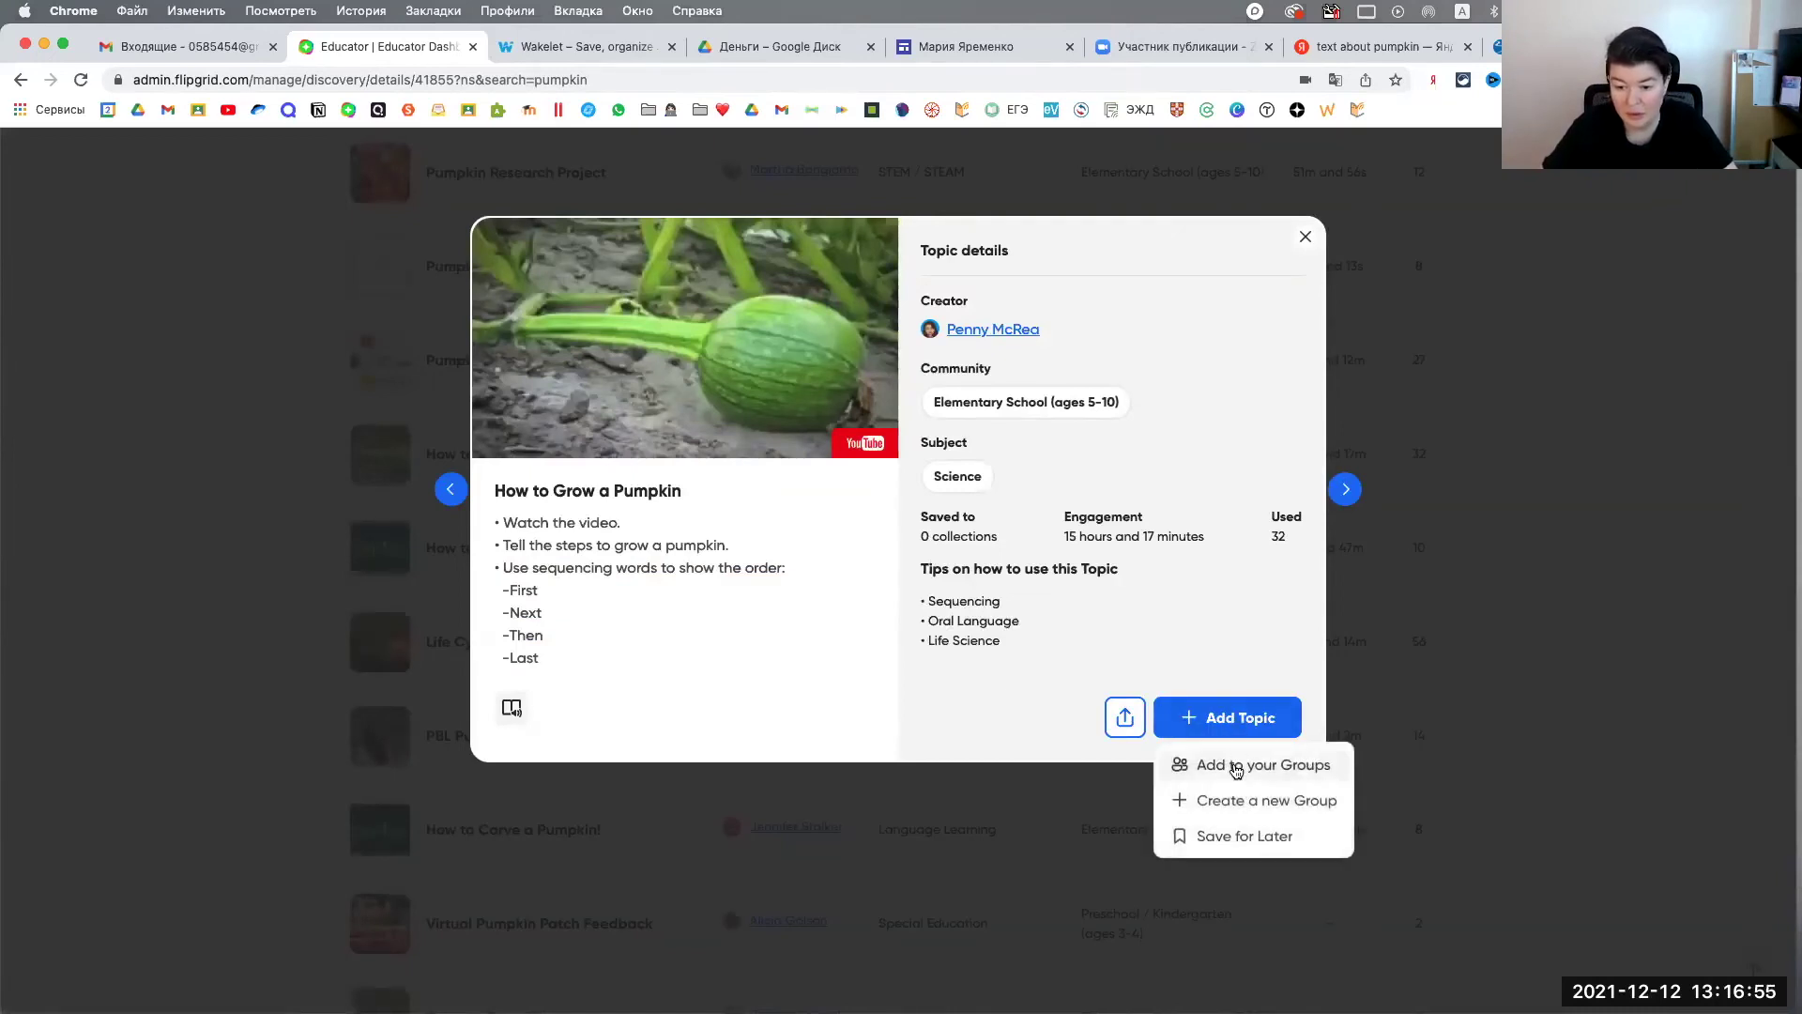
Step: Save How to Grow a Pumpkin to Test group and go to my Topics list
click(1272, 769)
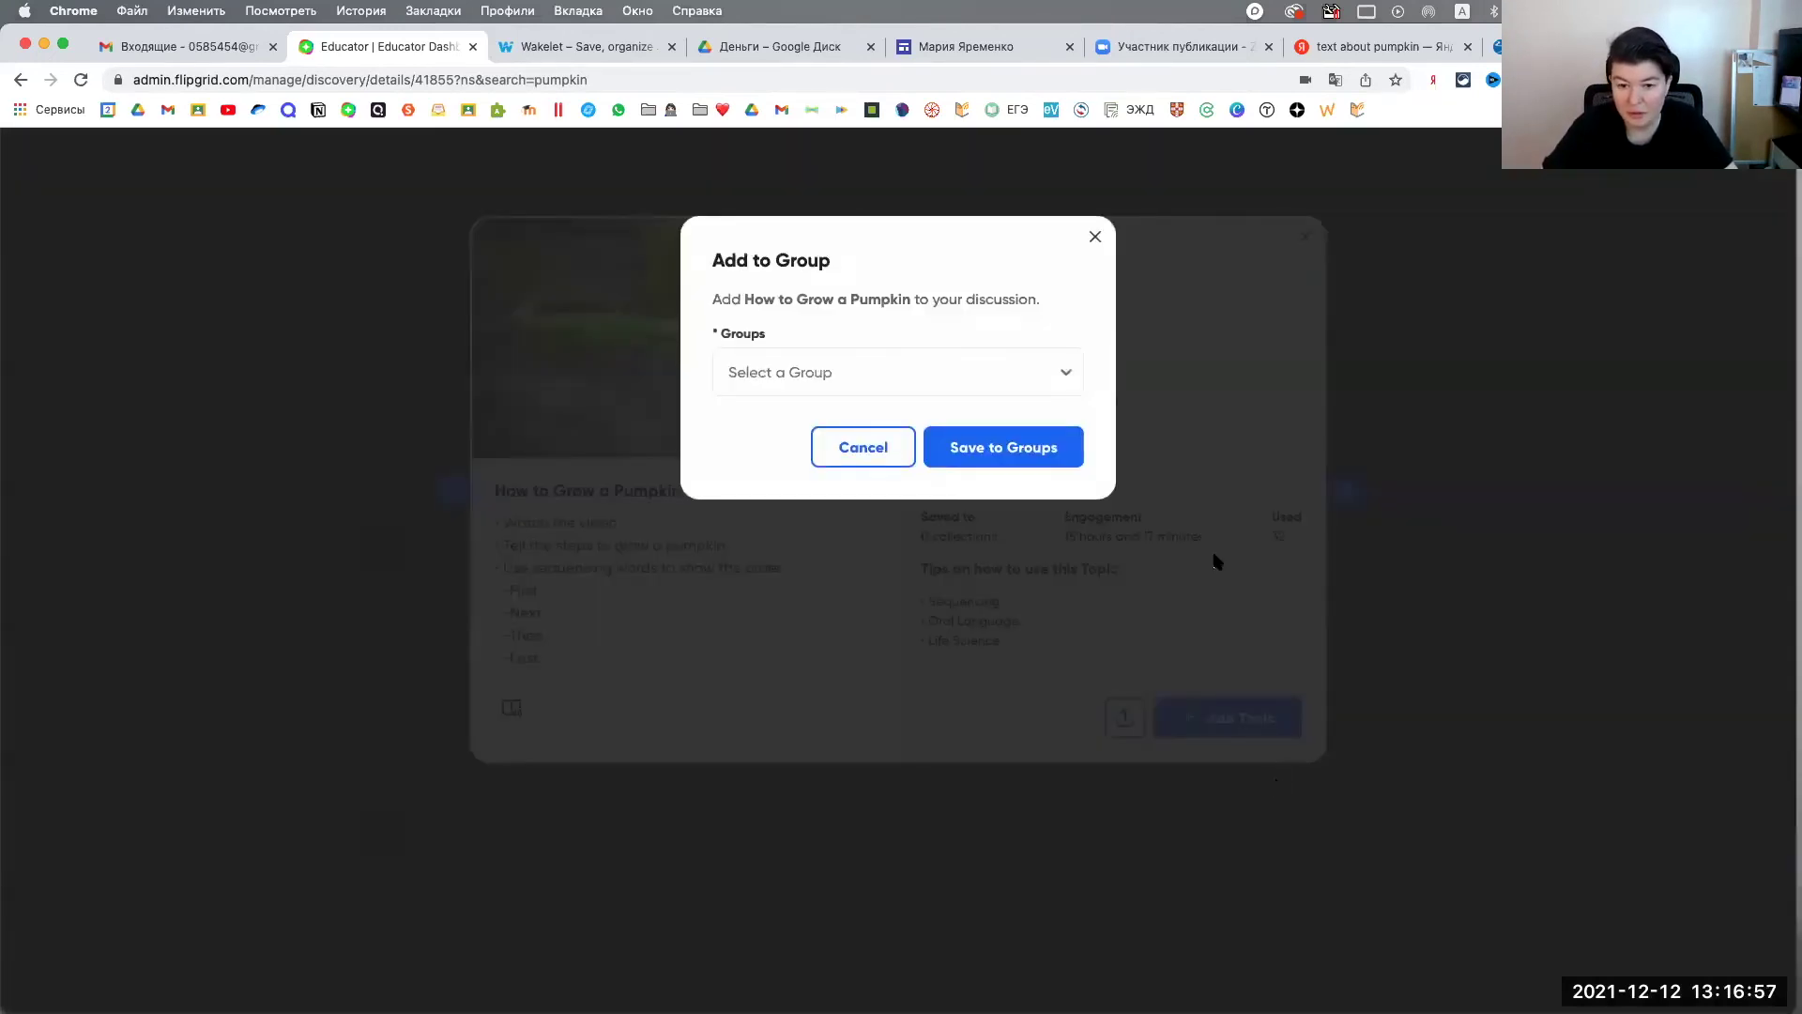
click(1045, 370)
click(1013, 411)
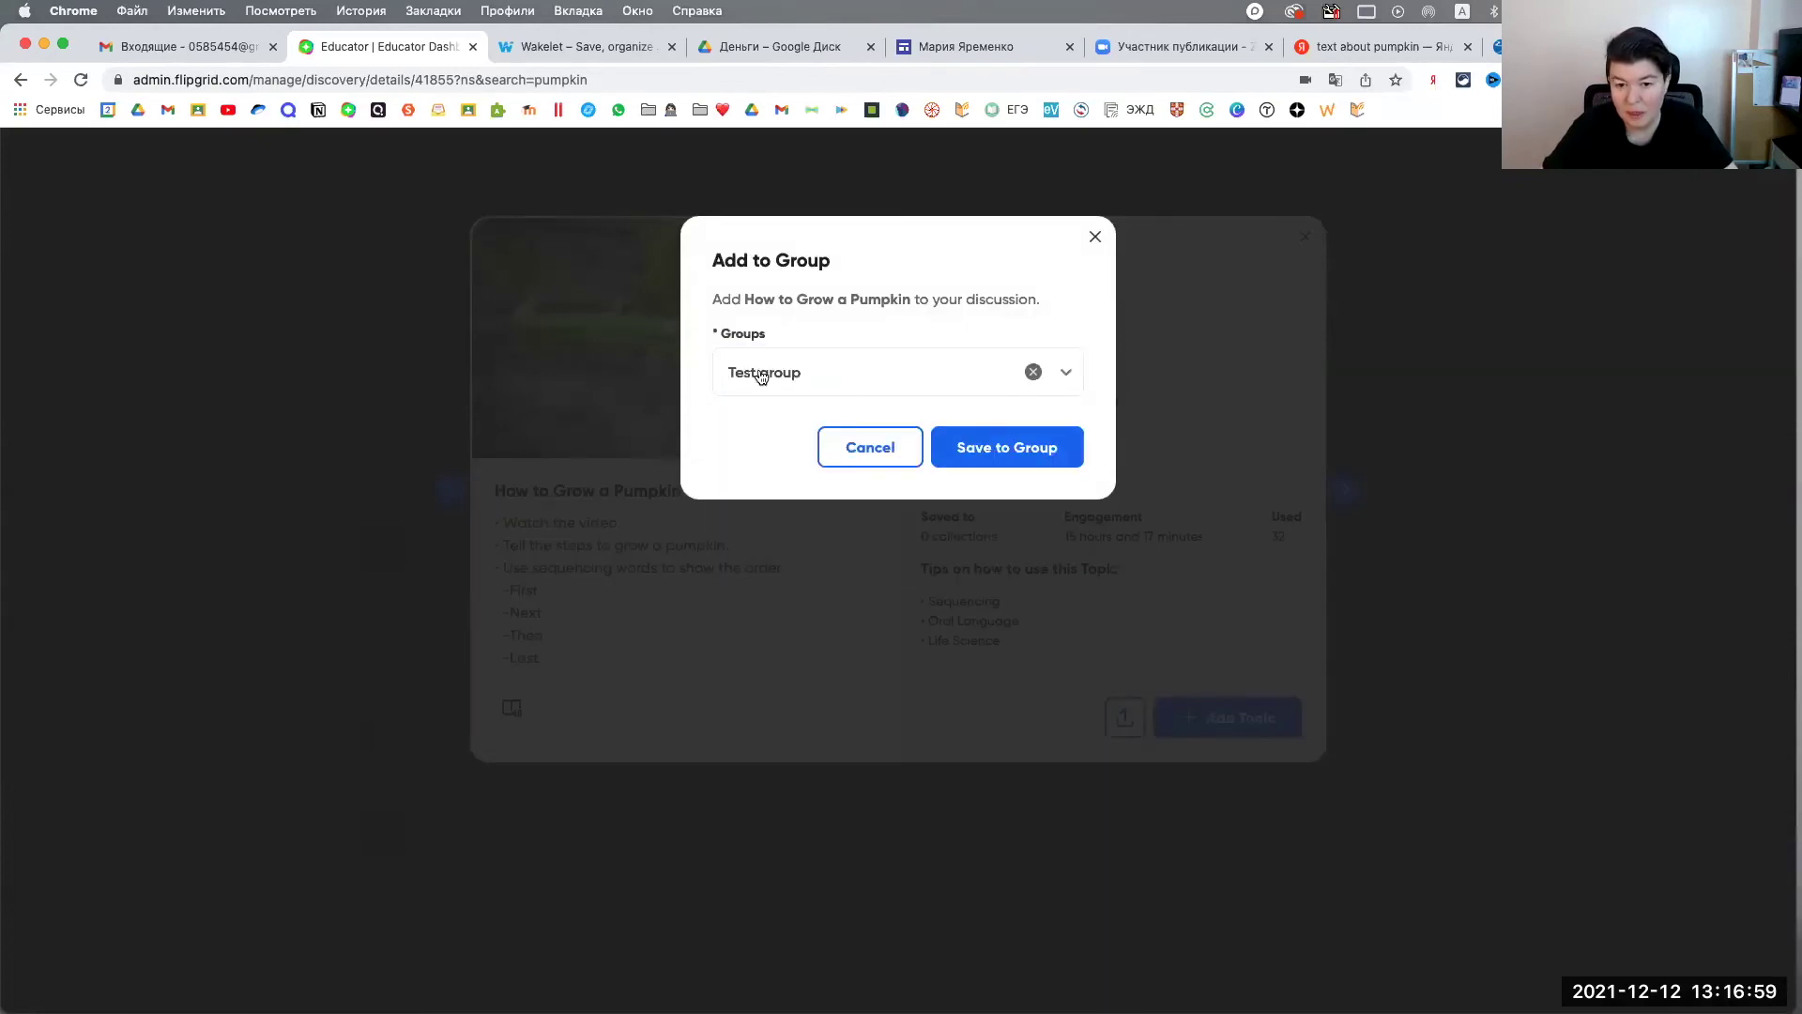
click(998, 448)
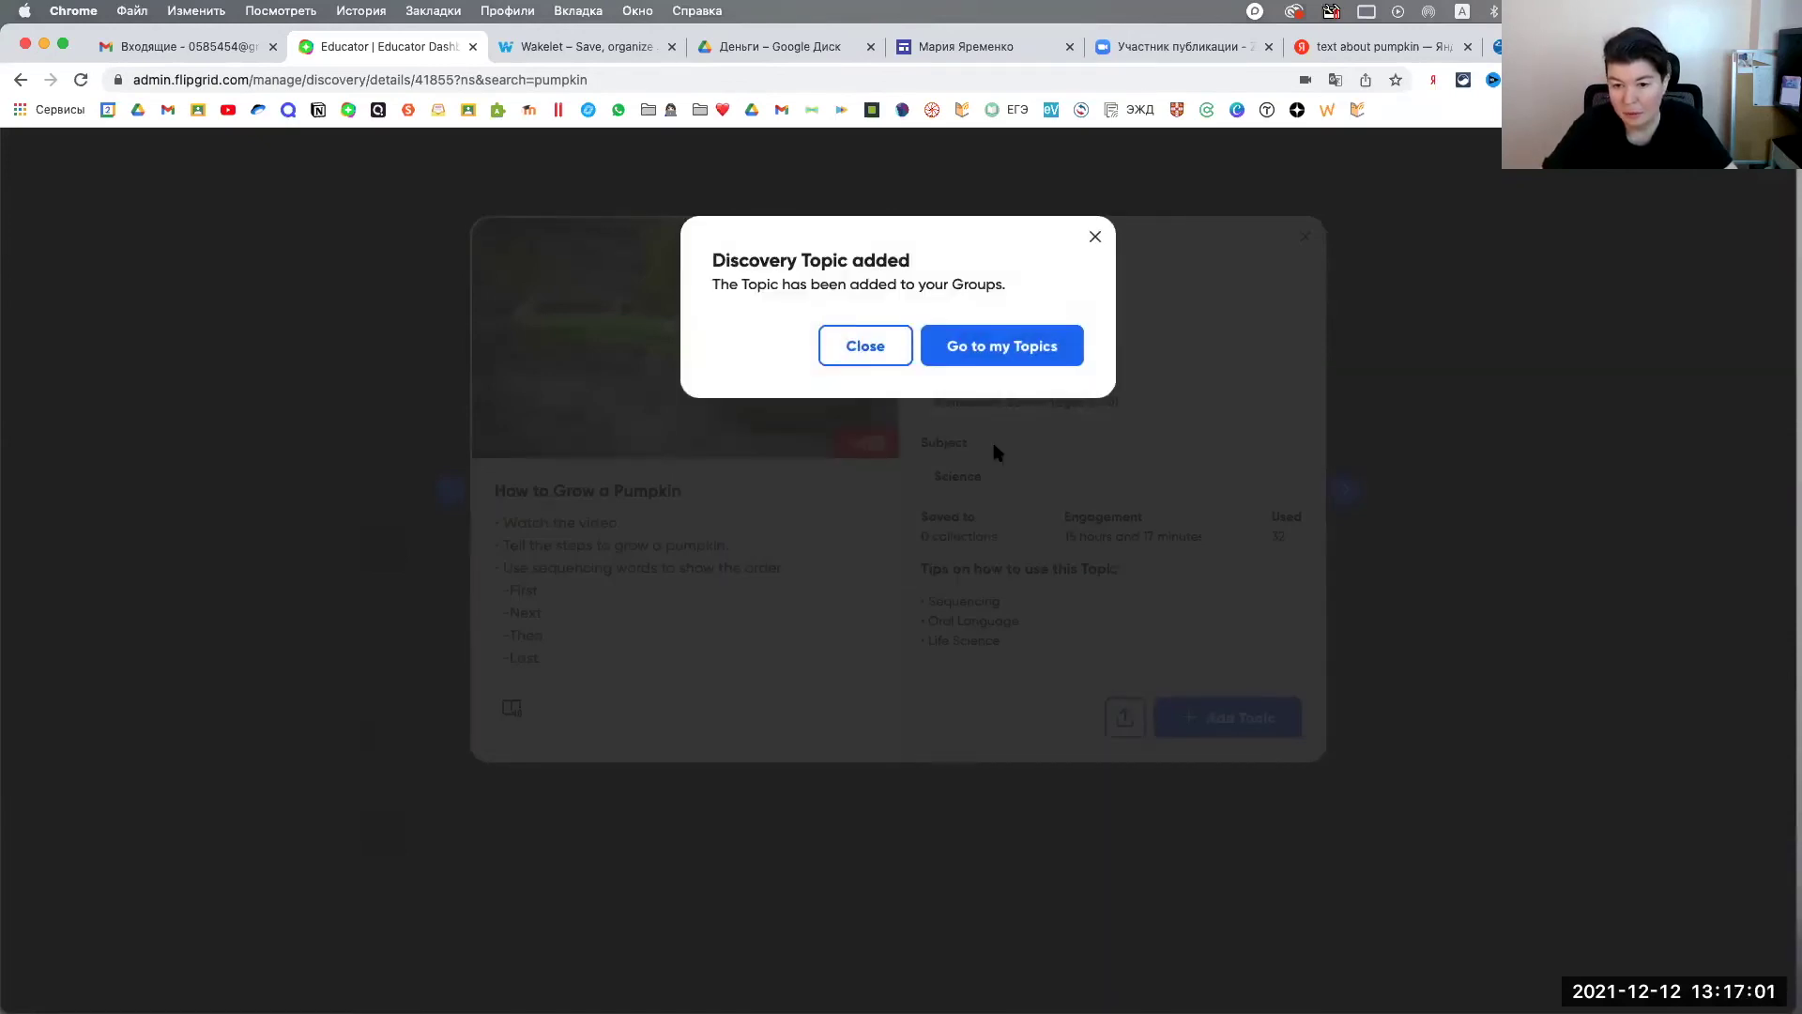
click(995, 354)
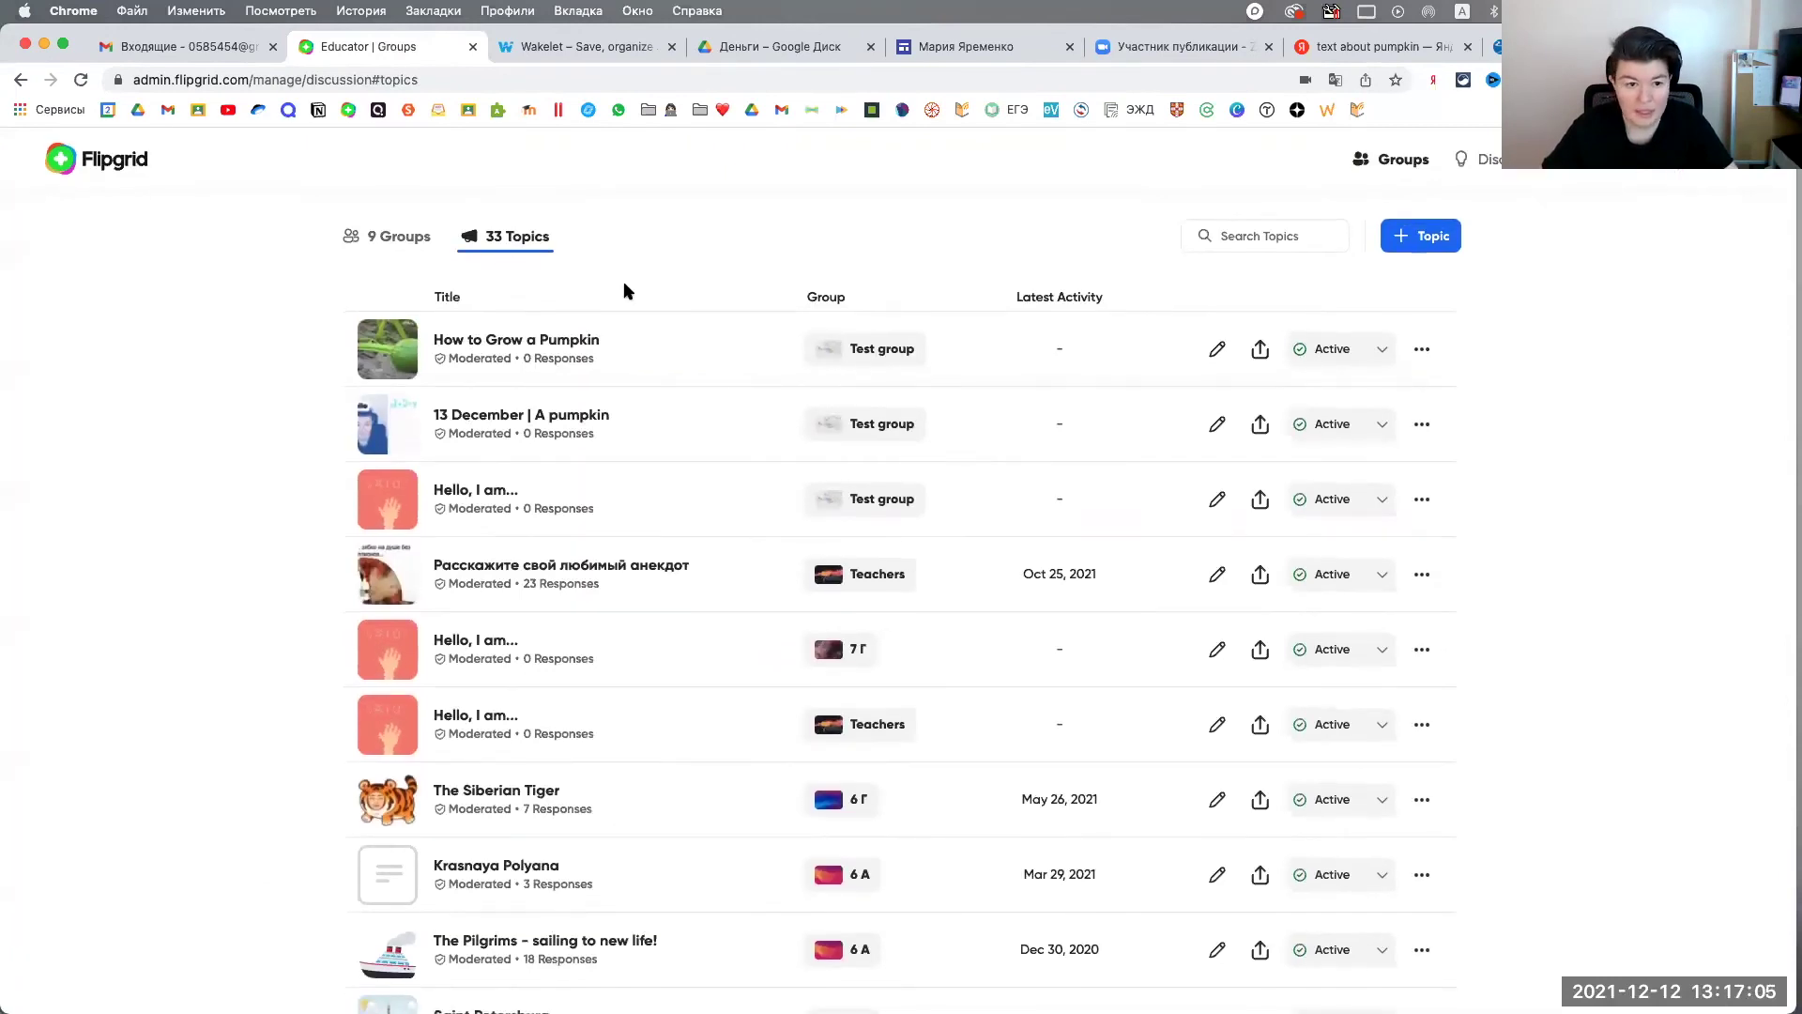
Step: Open Test group's details page from the 9 Groups list
click(402, 237)
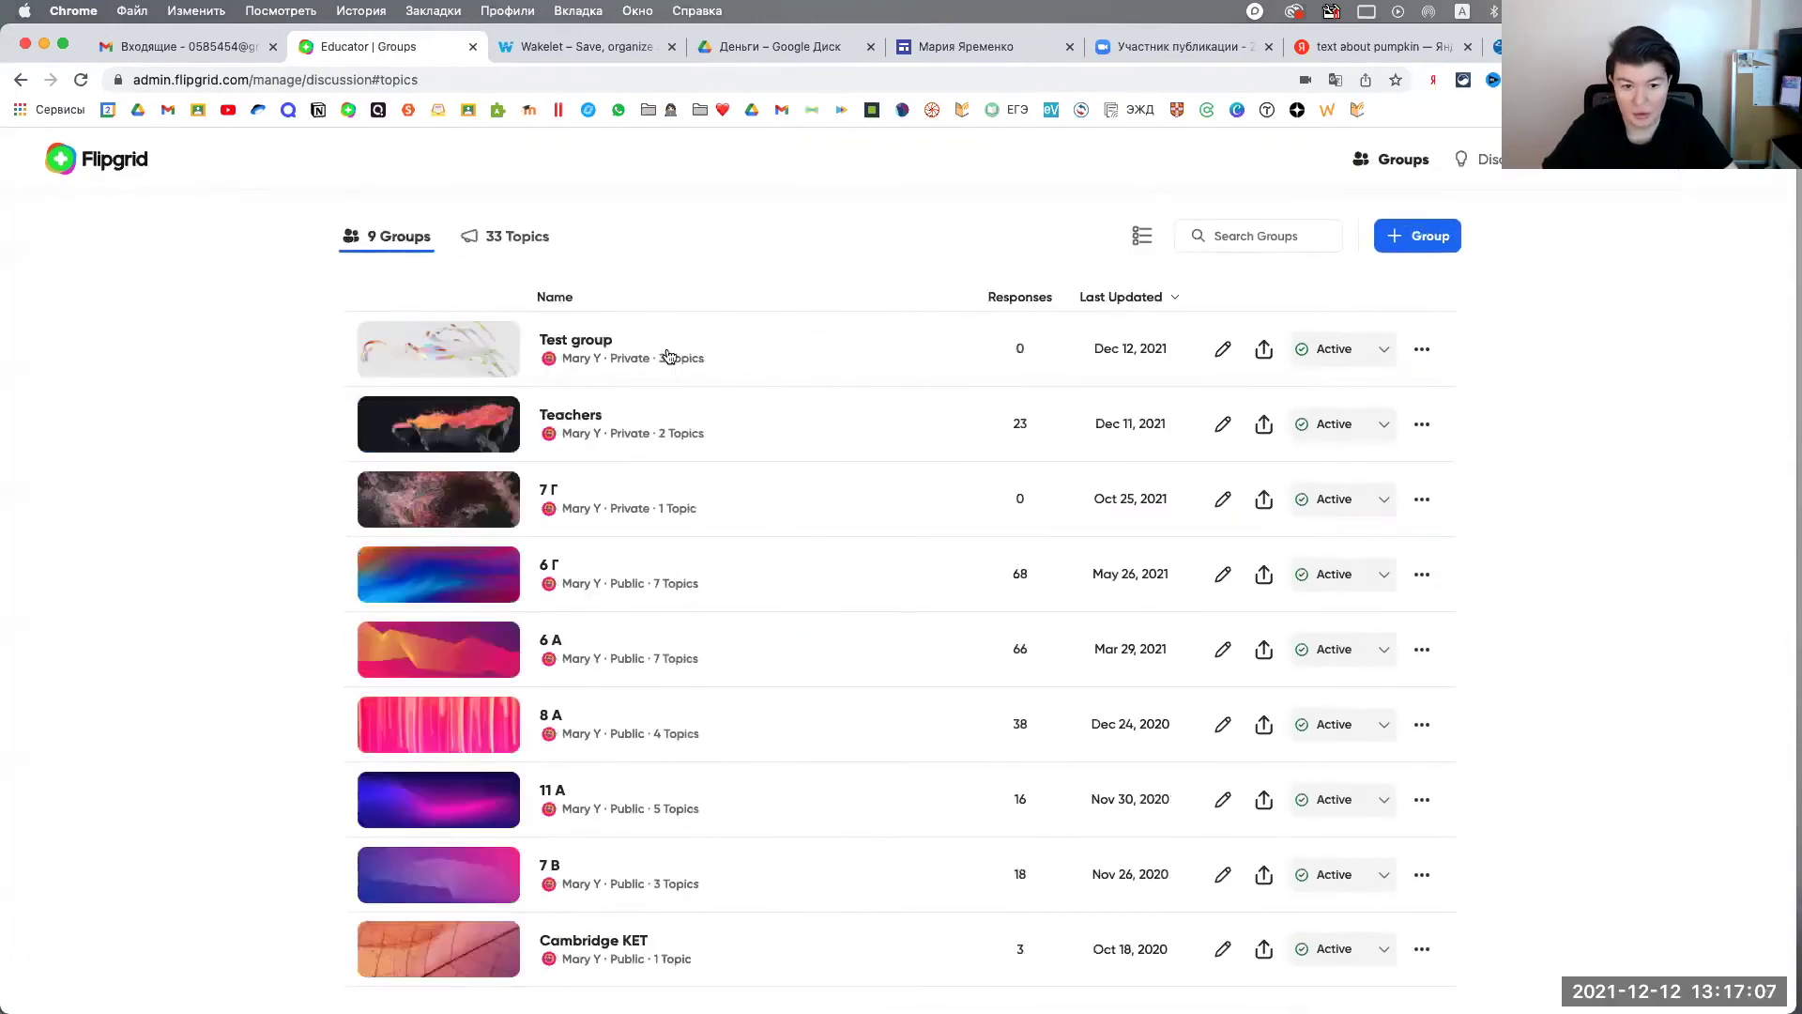
click(709, 343)
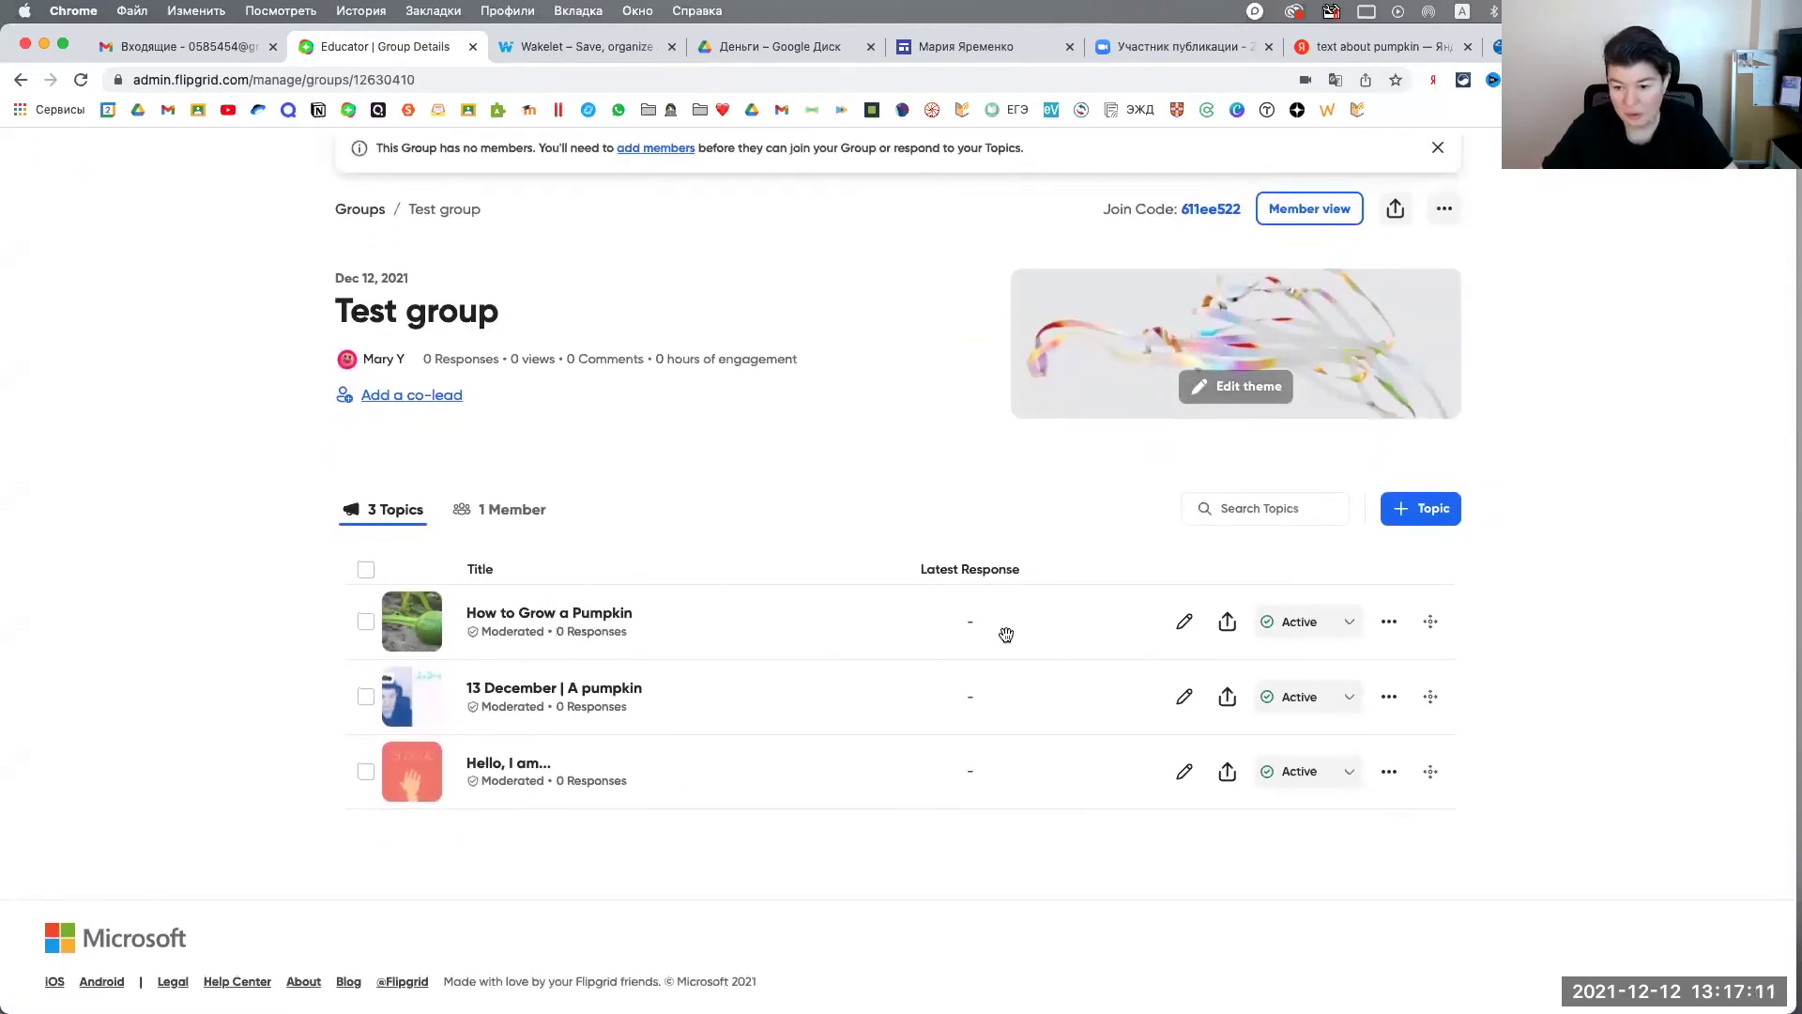
Step: Open How to Grow a Pumpkin in the topic editor and scroll its settings
click(1185, 624)
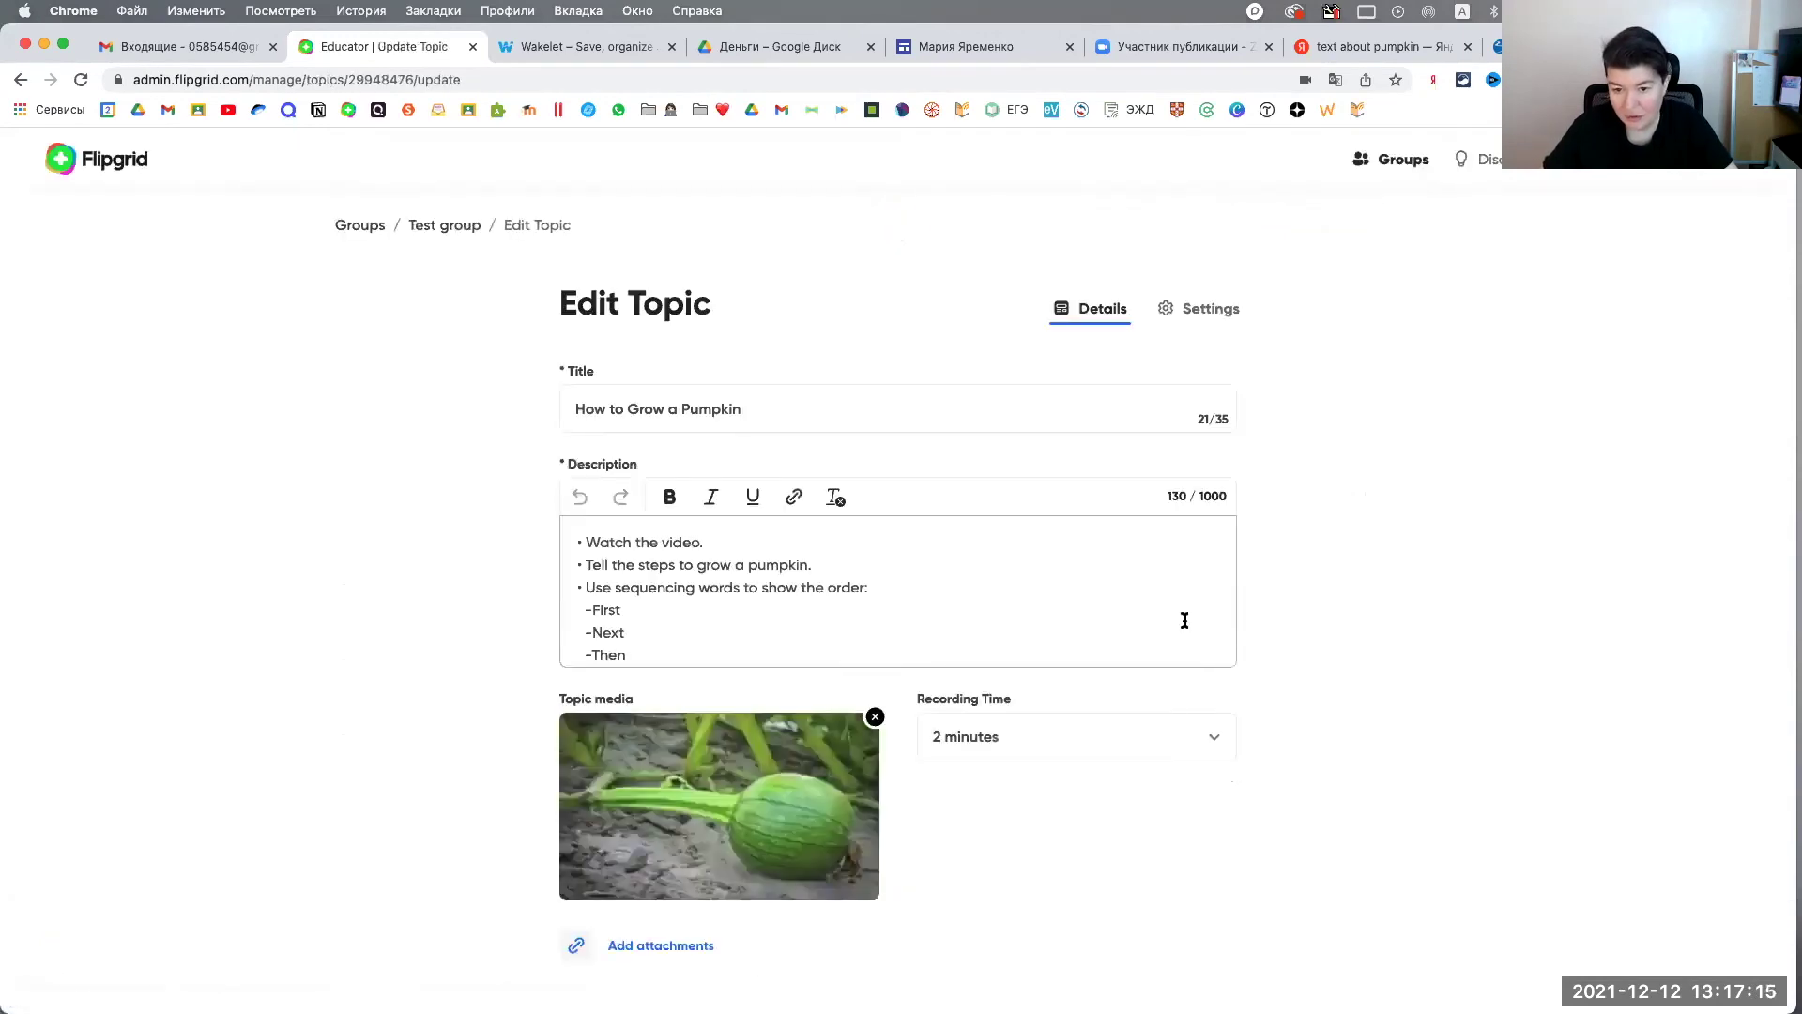
scroll(754, 574, up, 1)
scroll(753, 574, down, 1)
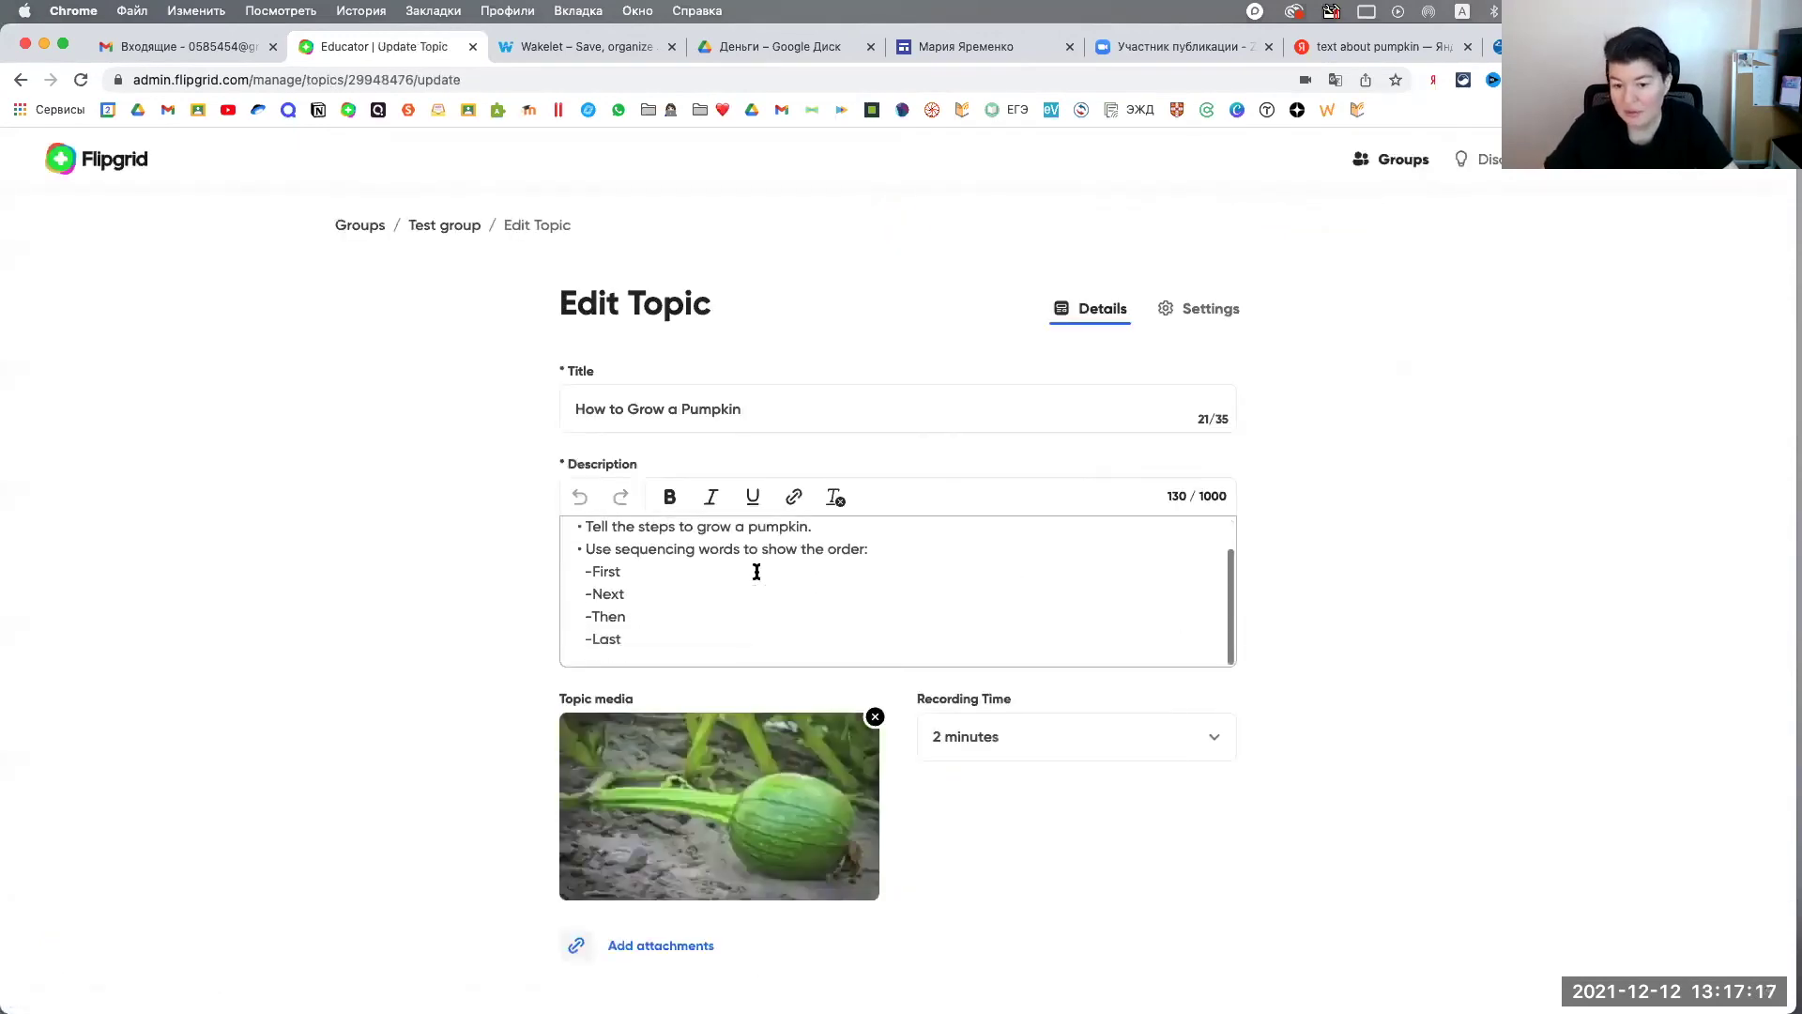
scroll(1165, 830, down, 2)
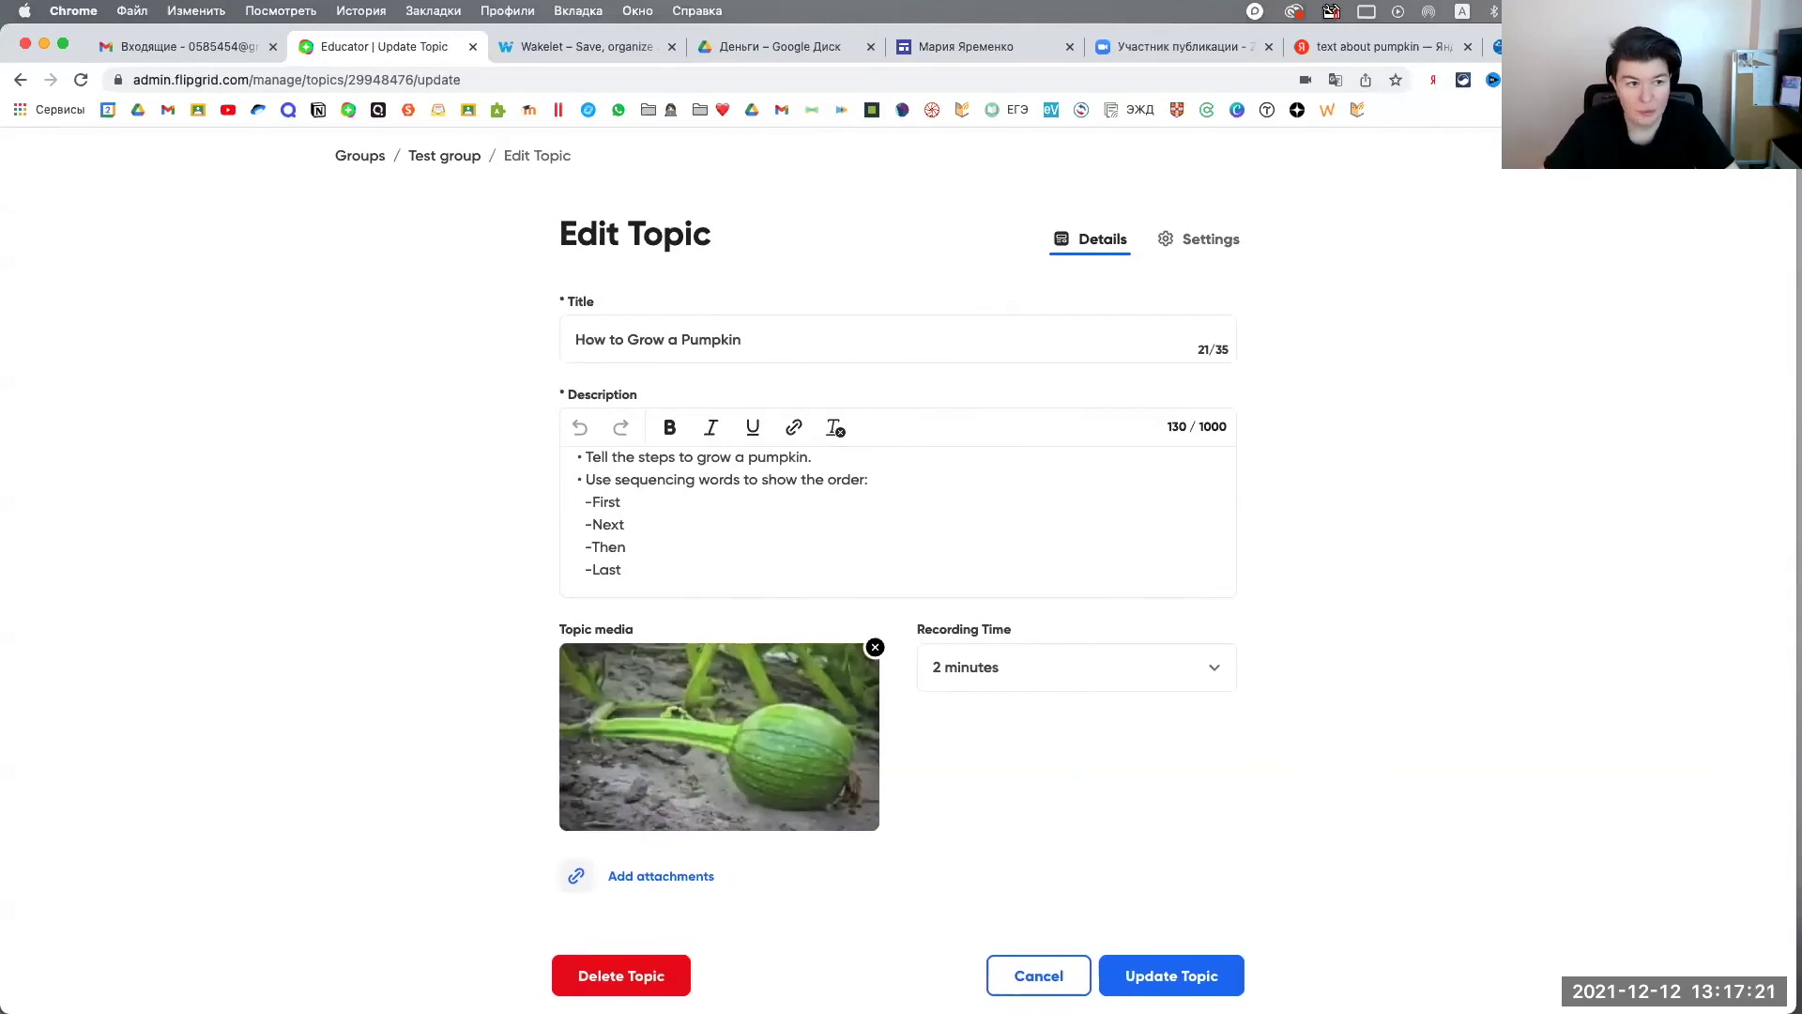
Step: Leave the topic editor without saving changes, returning to Test group
click(21, 83)
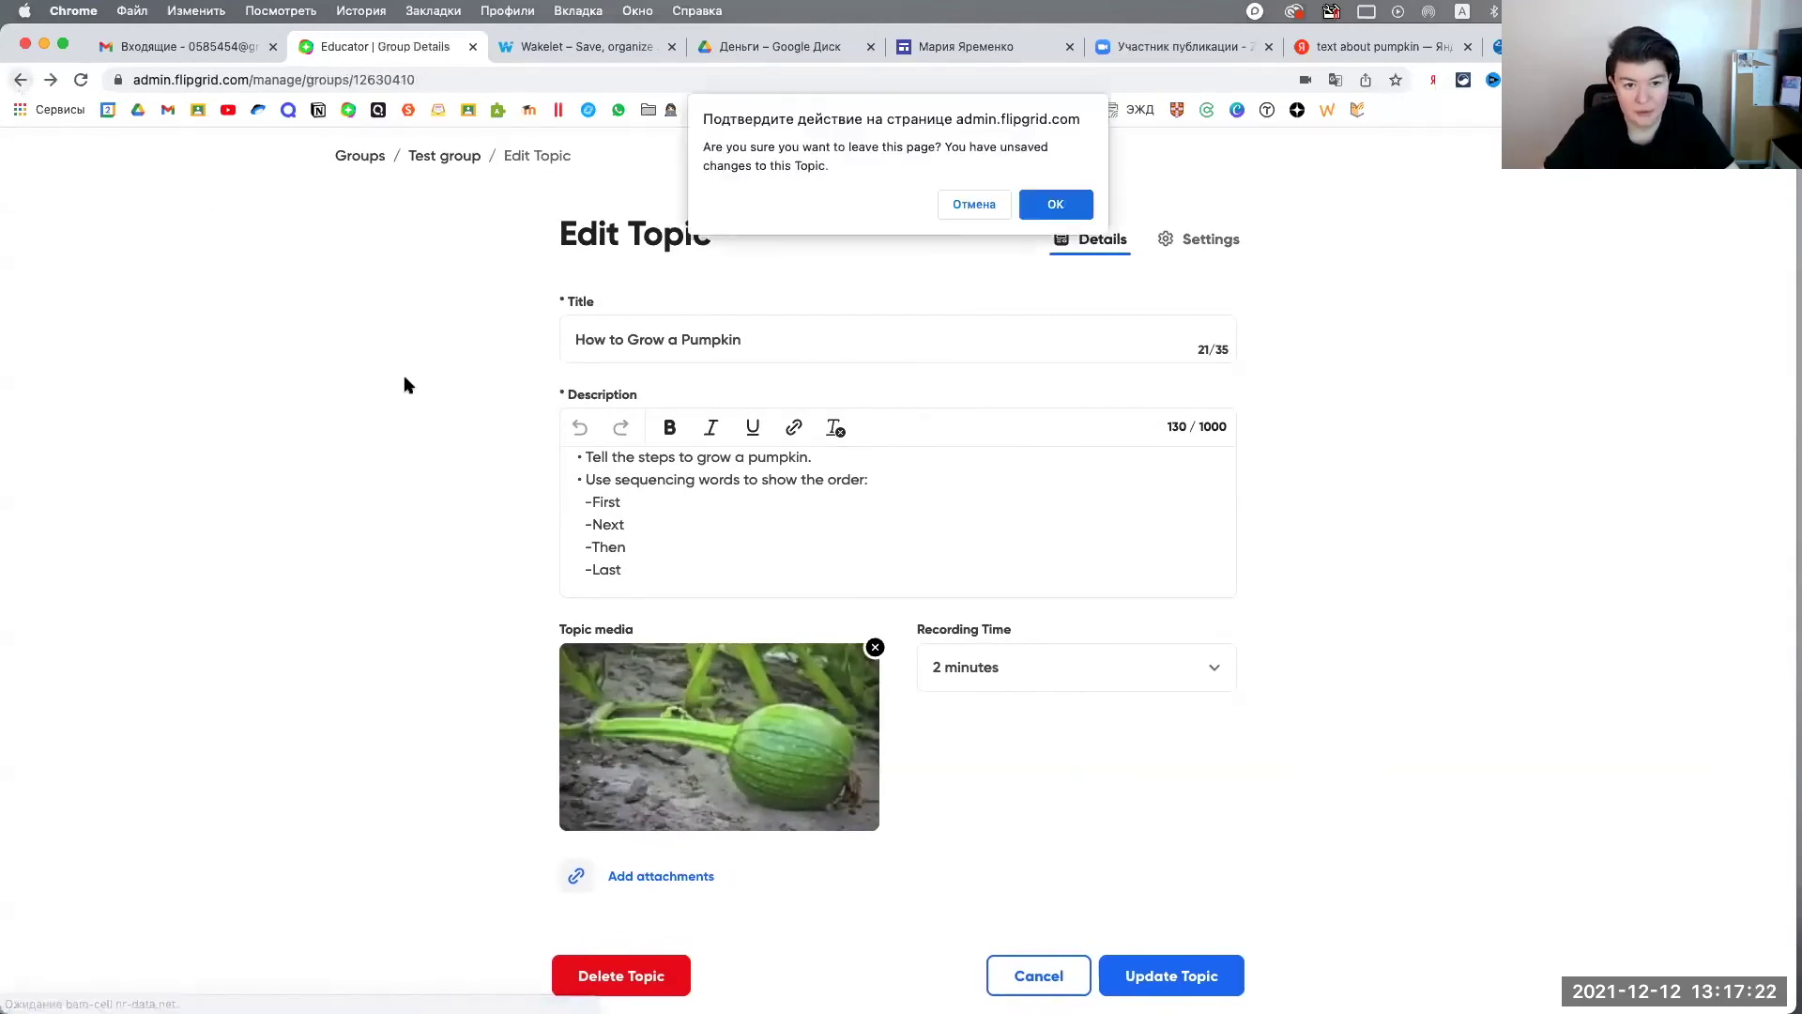
click(980, 201)
click(451, 159)
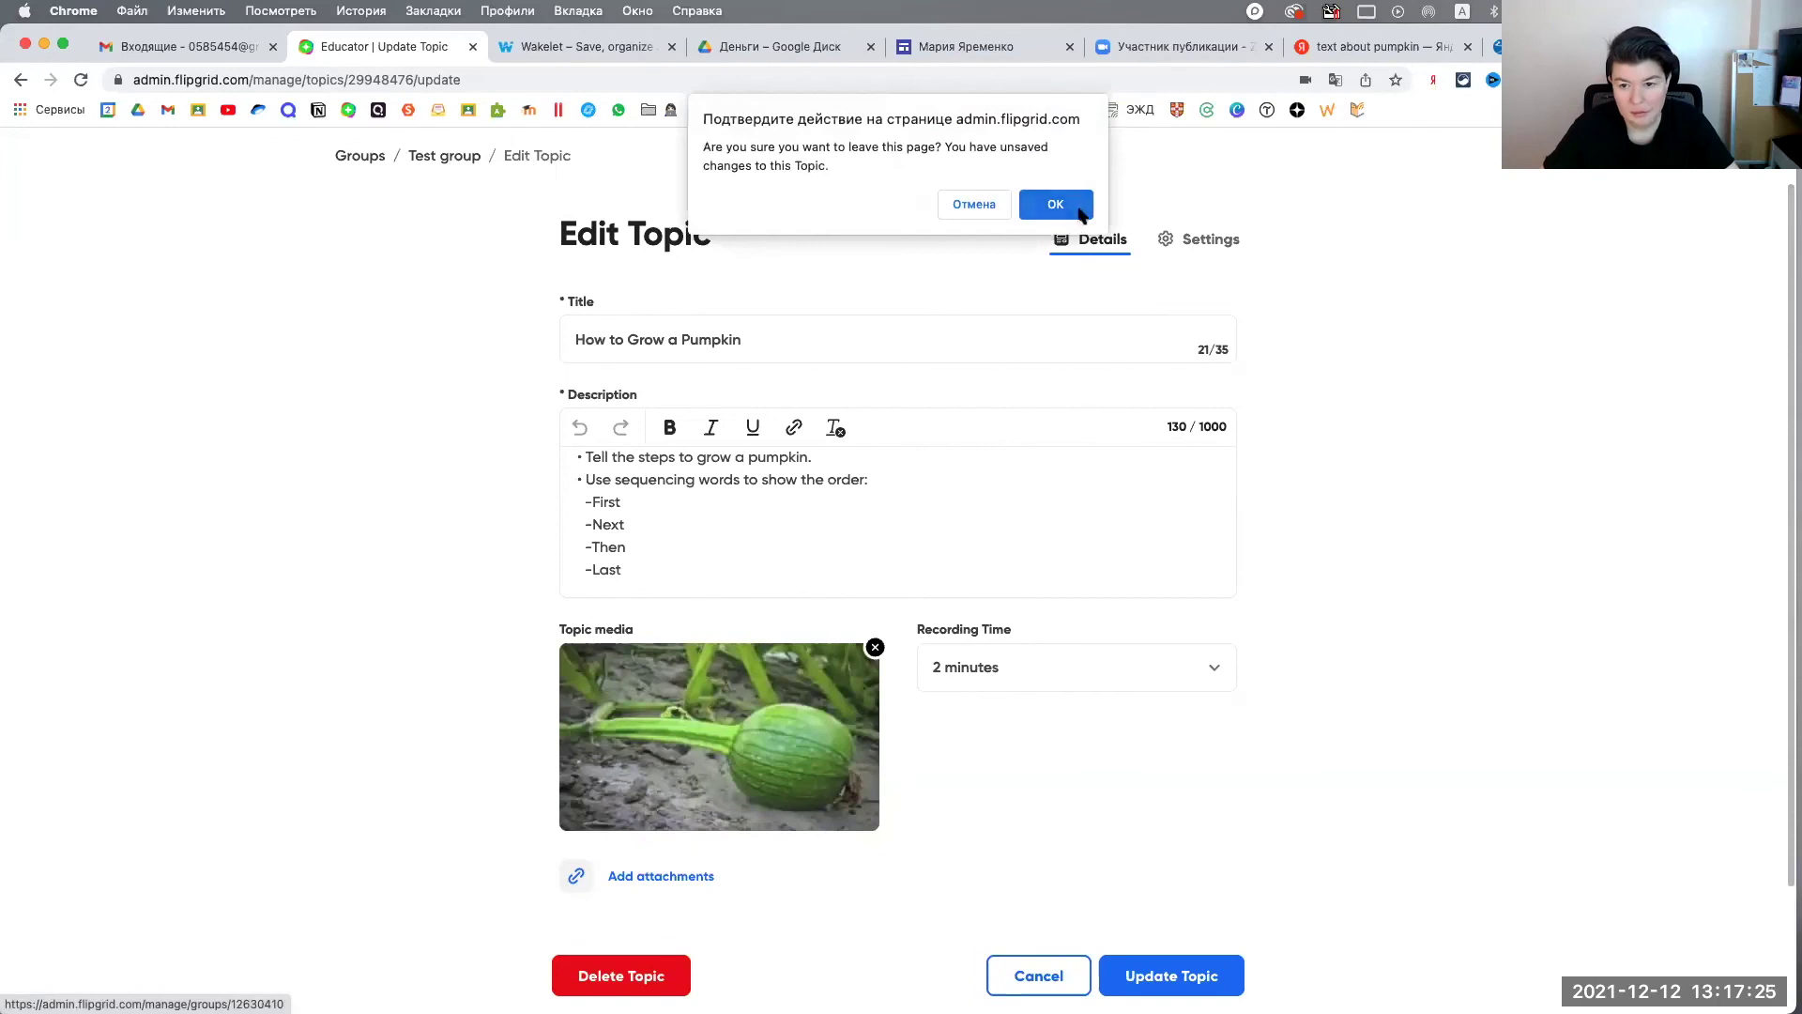
click(1065, 202)
scroll(1061, 563, down, 2)
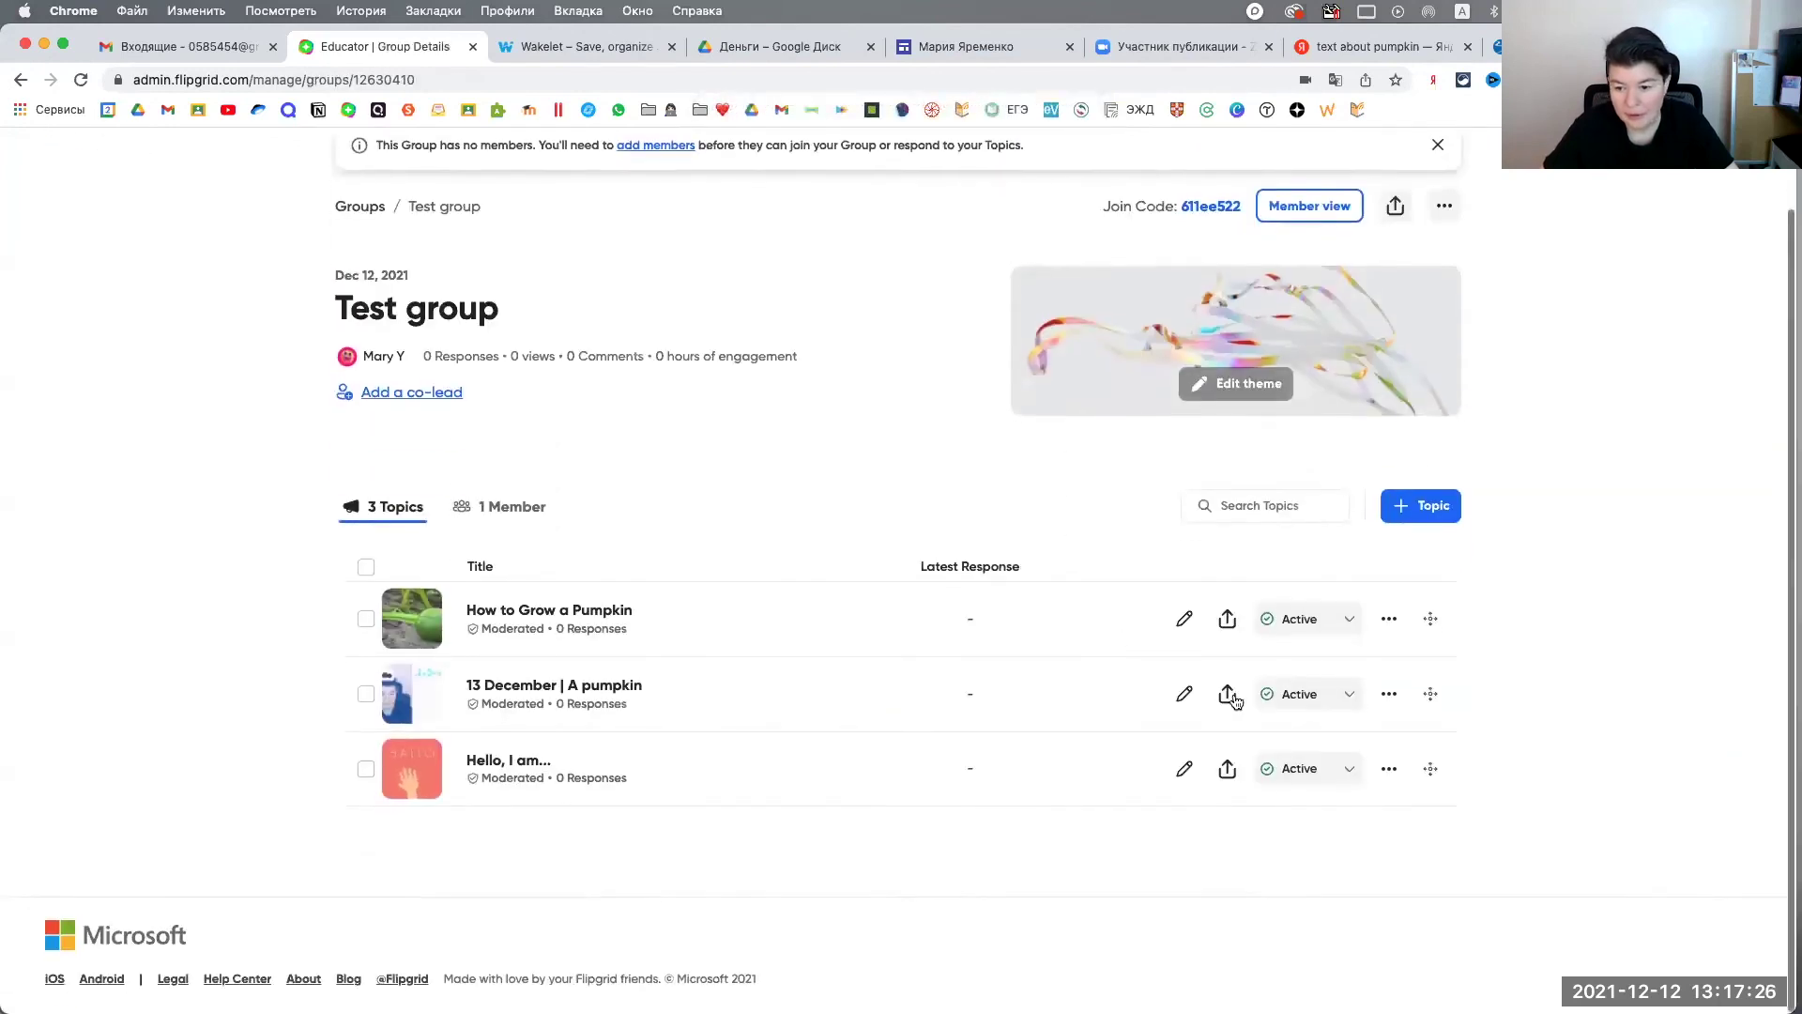
Step: Try sharing the pumpkin topic, then set its status to View only and back to Active
click(1228, 623)
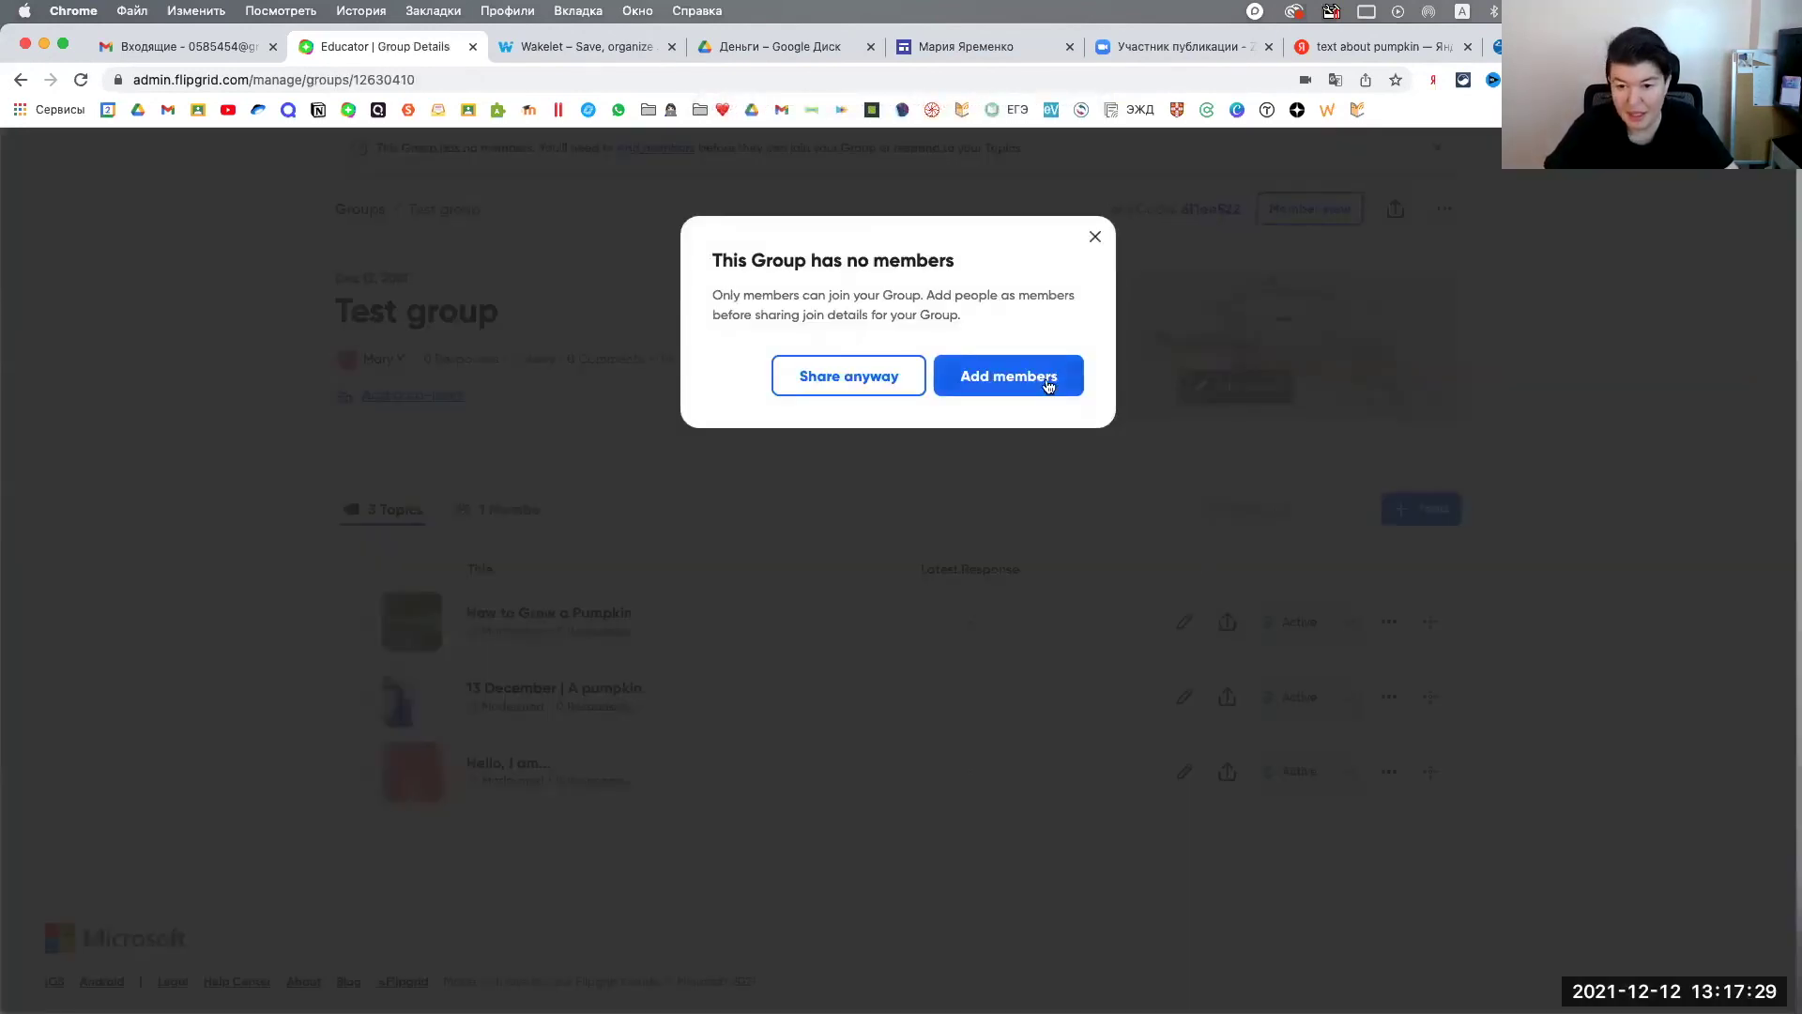
click(1094, 236)
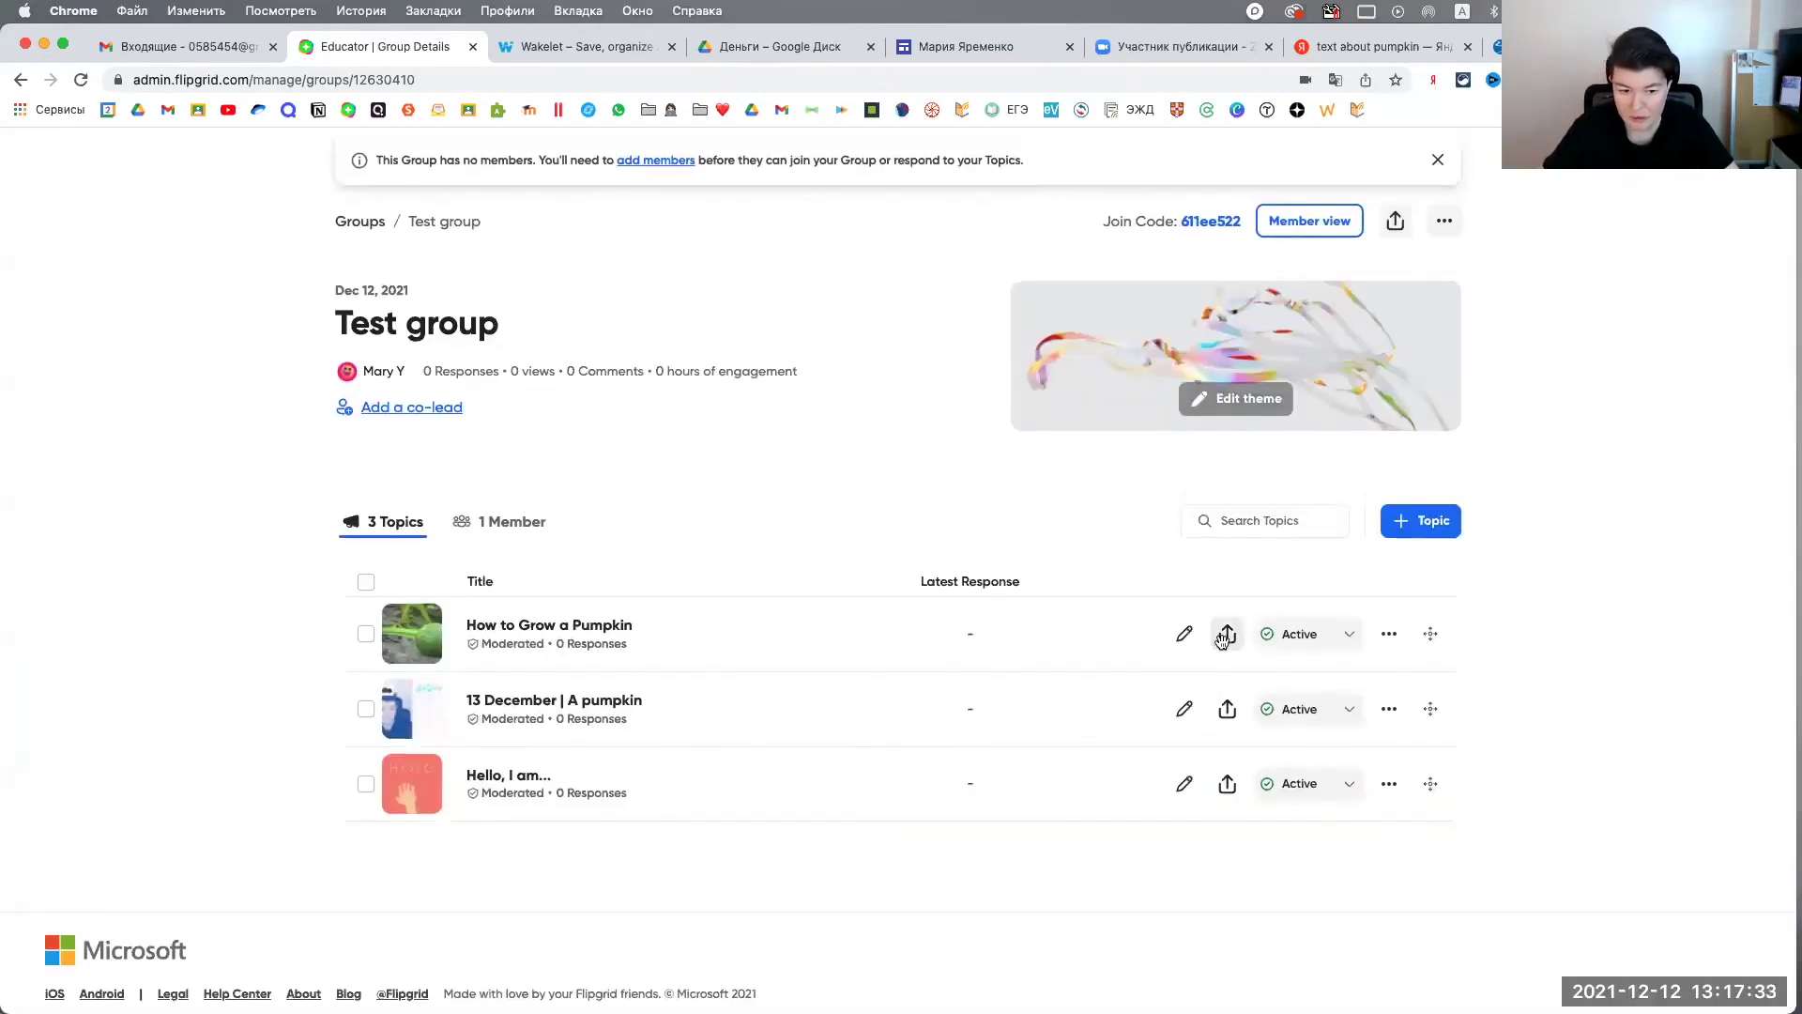
click(1351, 642)
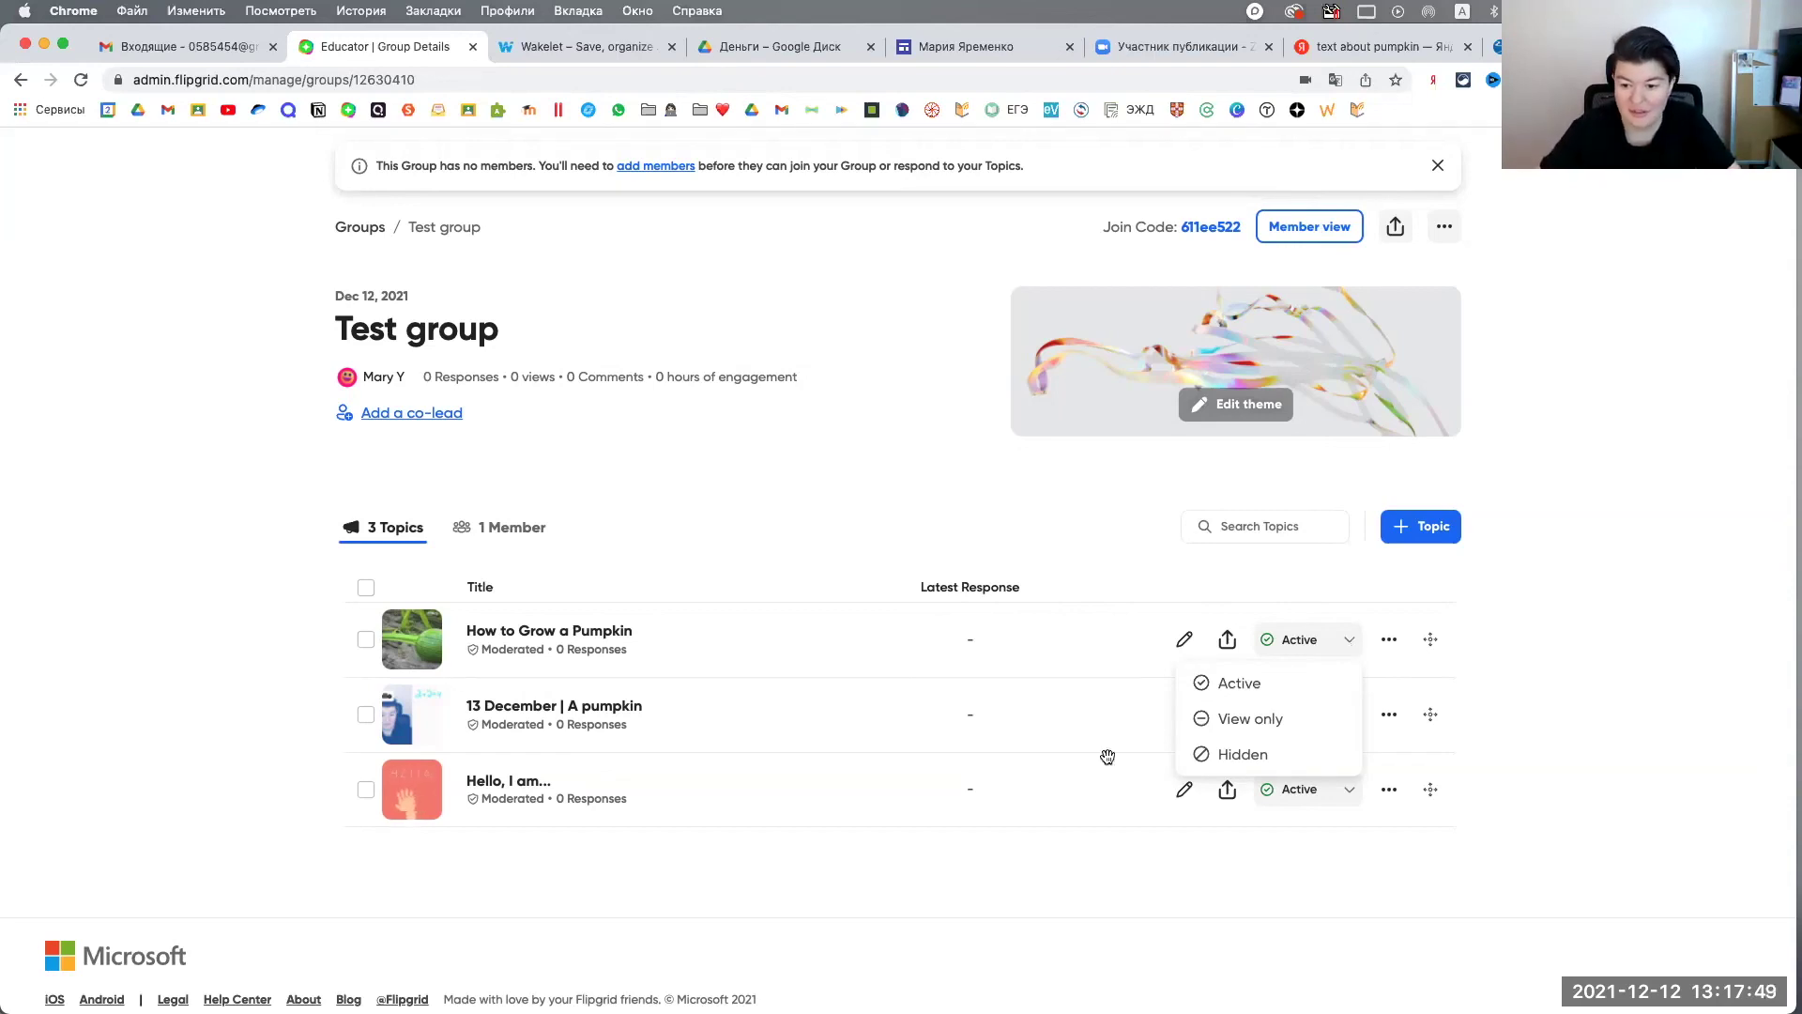
click(1274, 721)
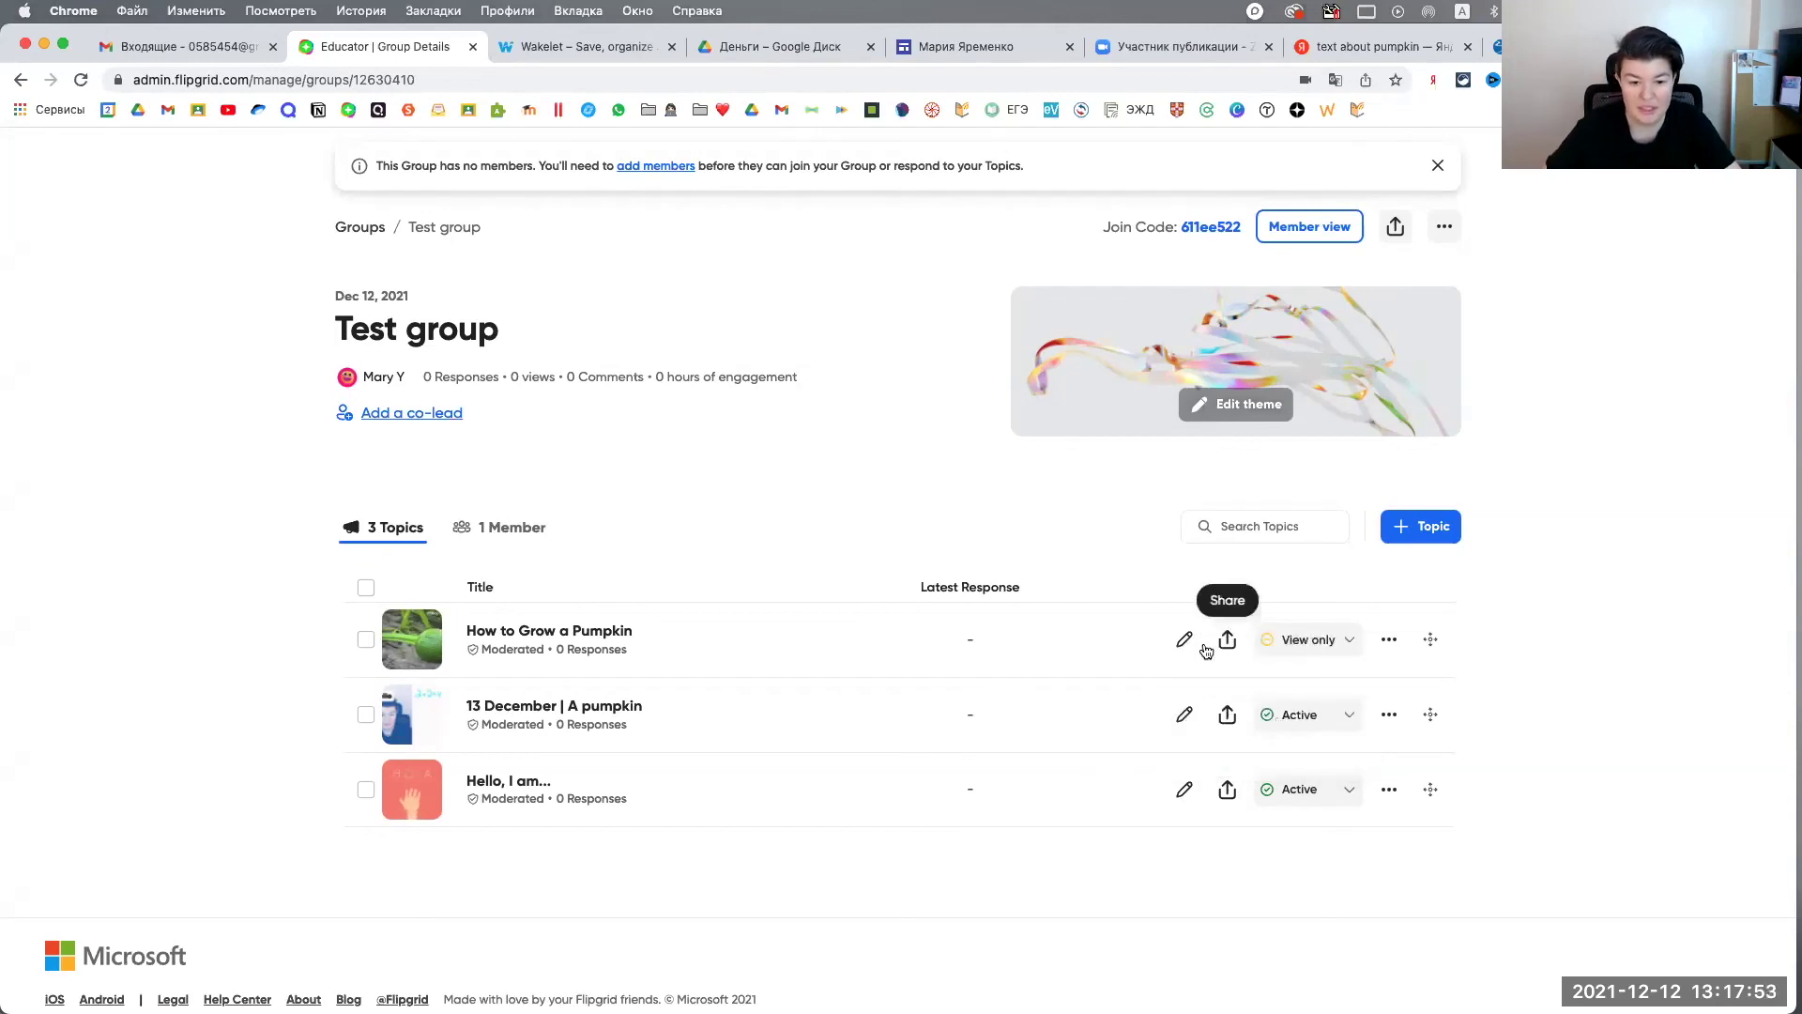
click(1352, 641)
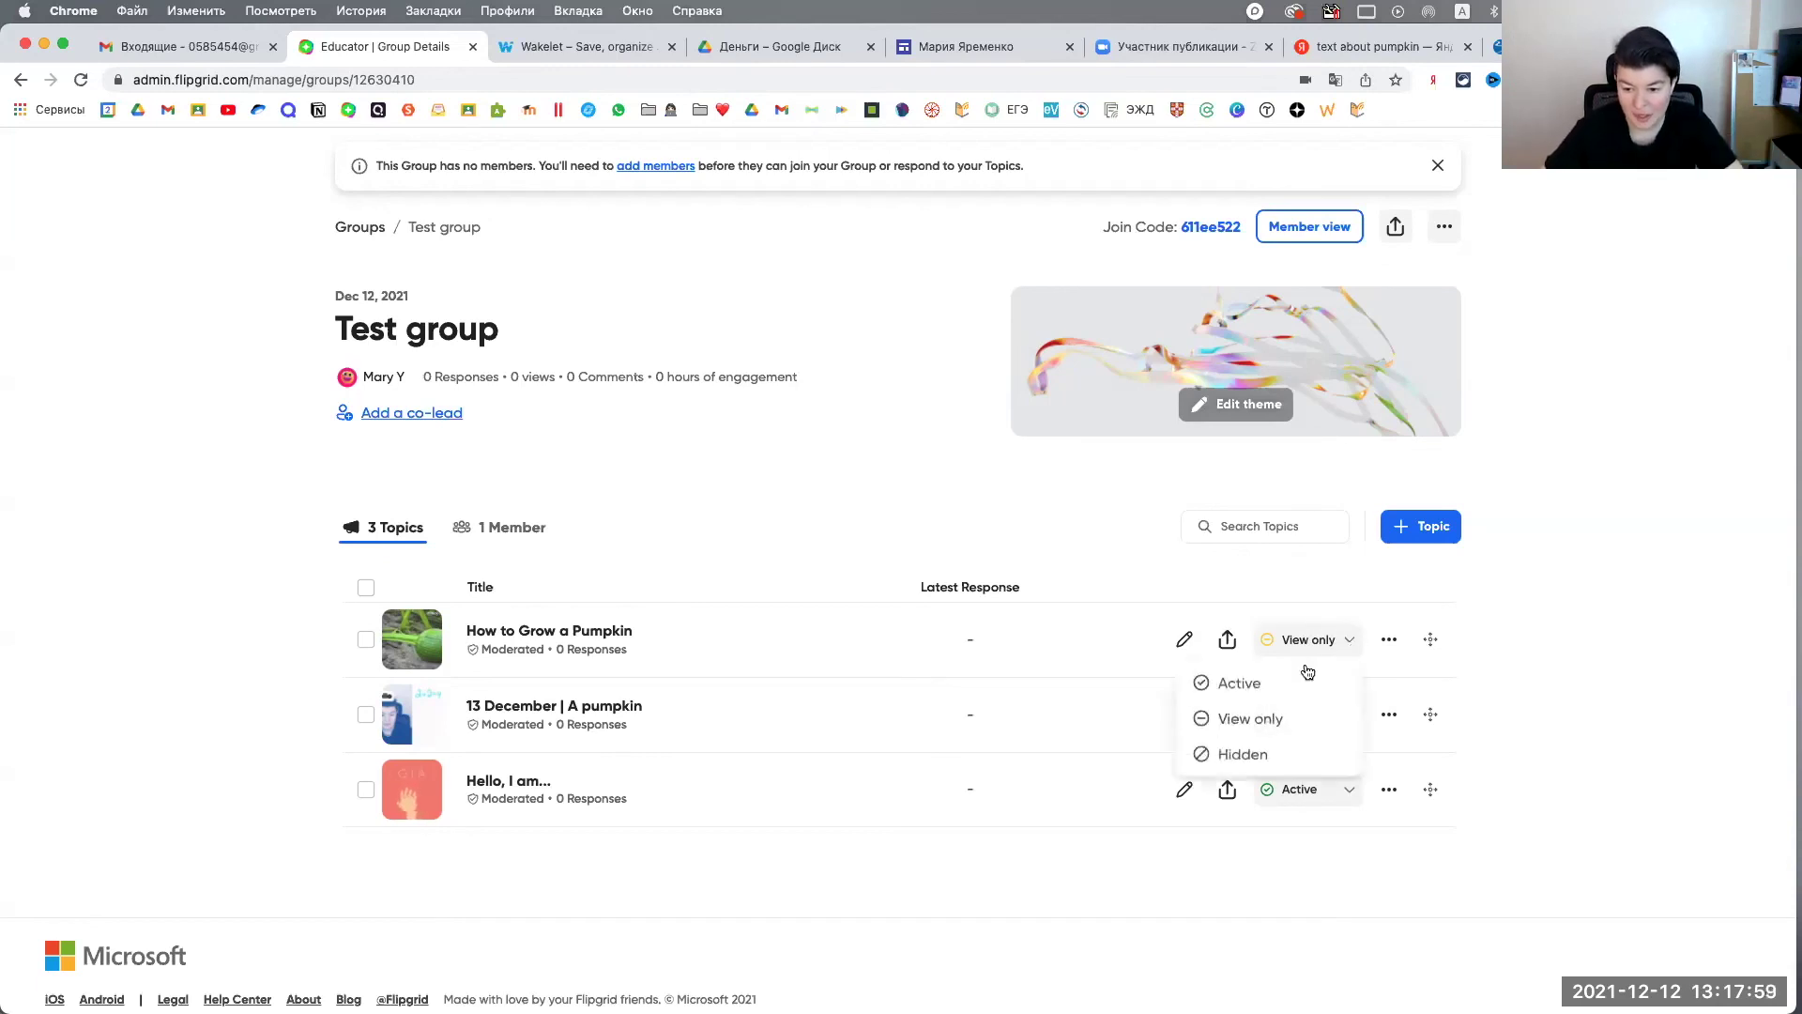
click(1305, 682)
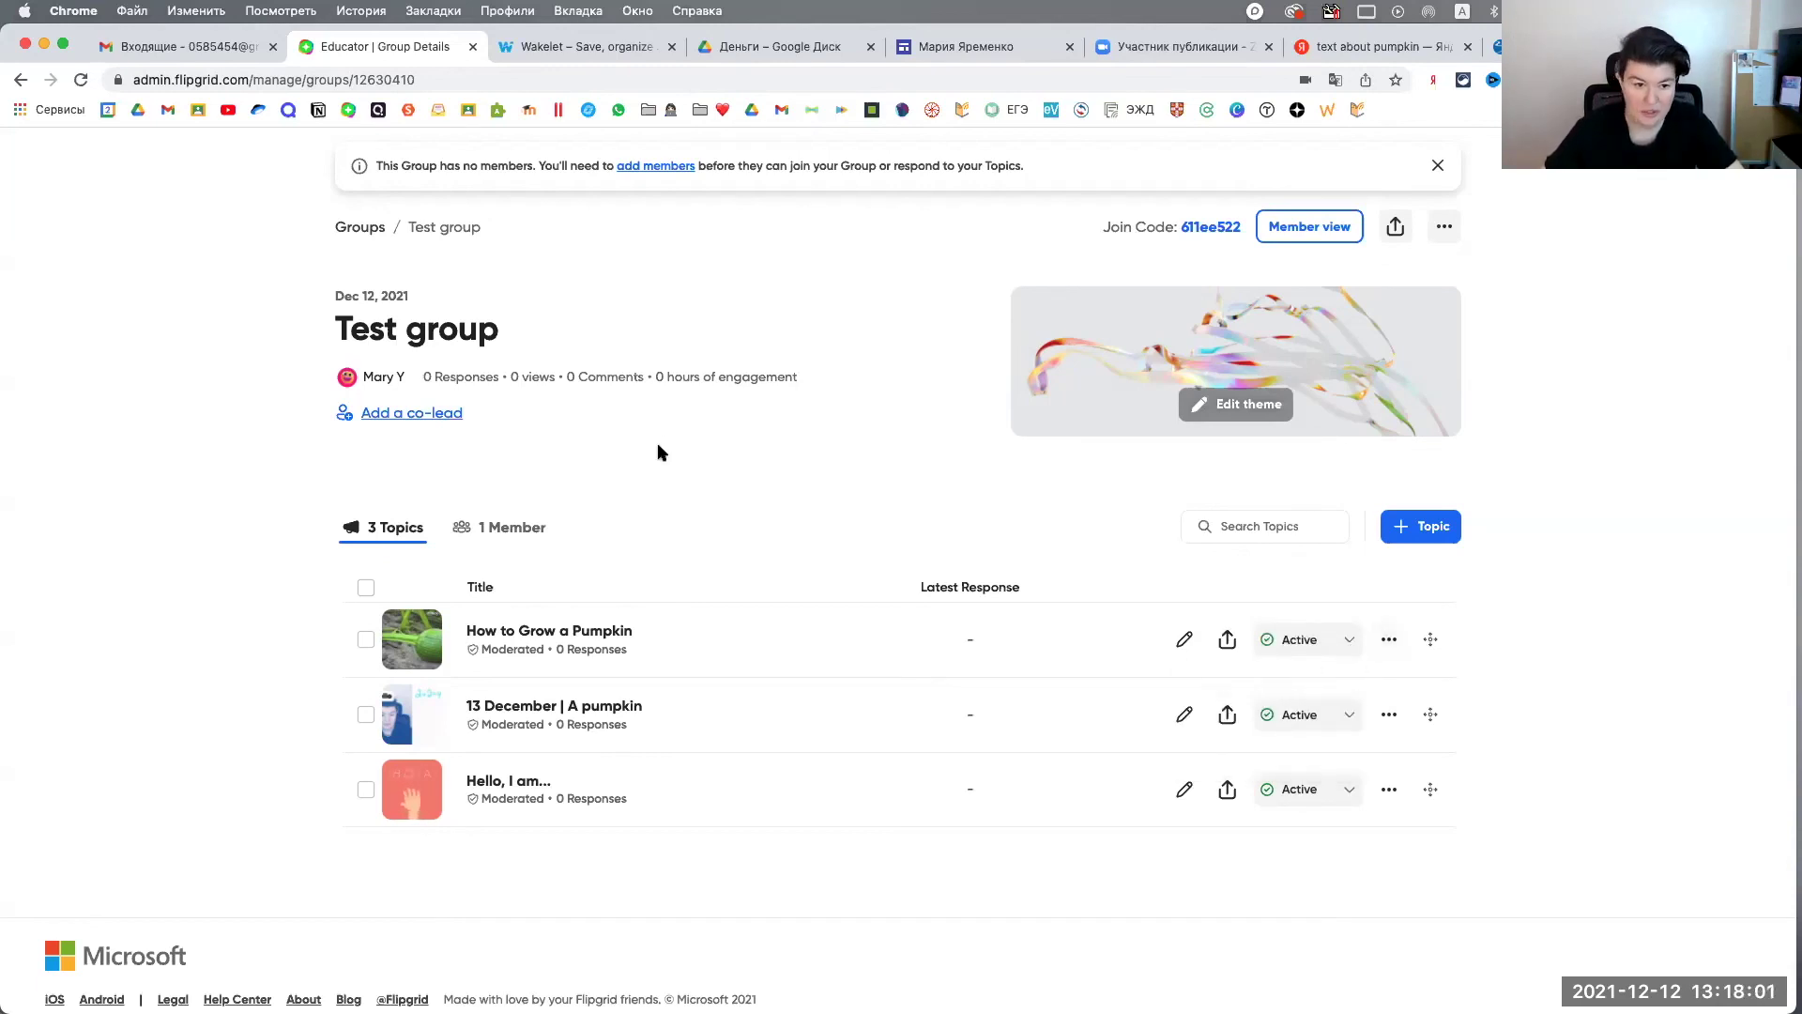
click(362, 228)
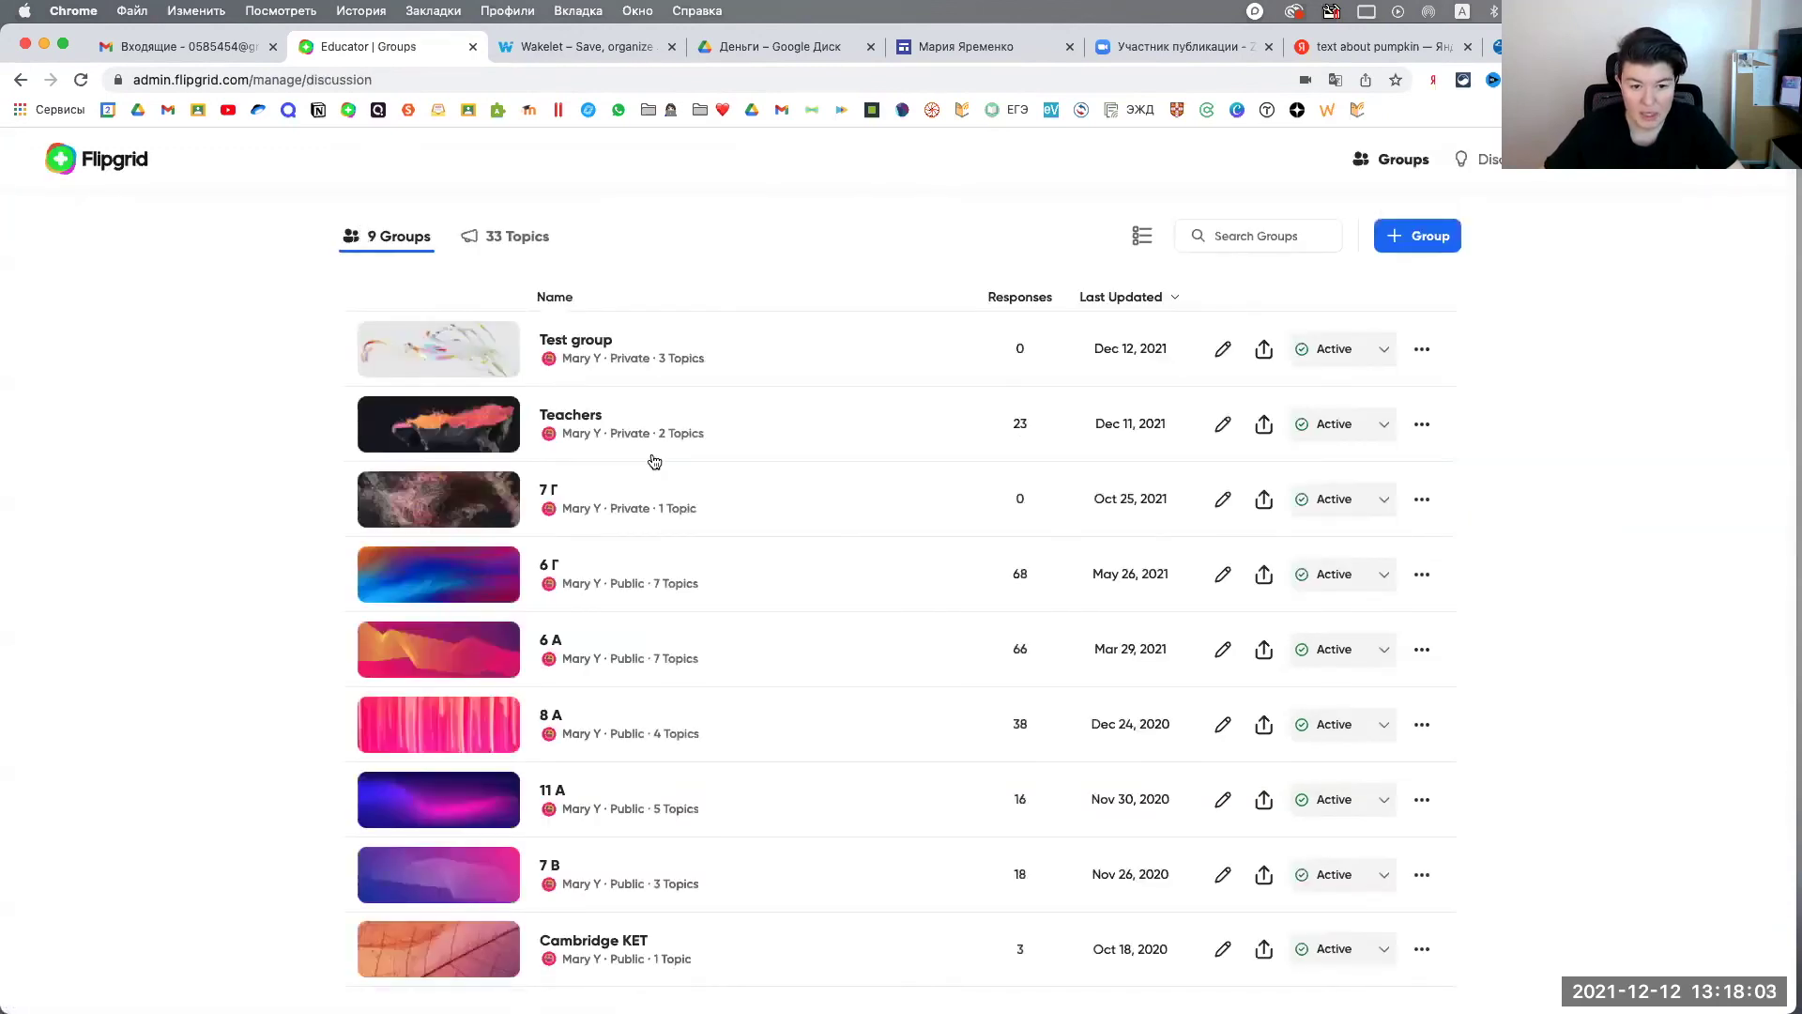
Step: Open the Teachers group's topic 'Расскажите свой любимый анекдот' and dismiss the topic-ready dialog
click(621, 418)
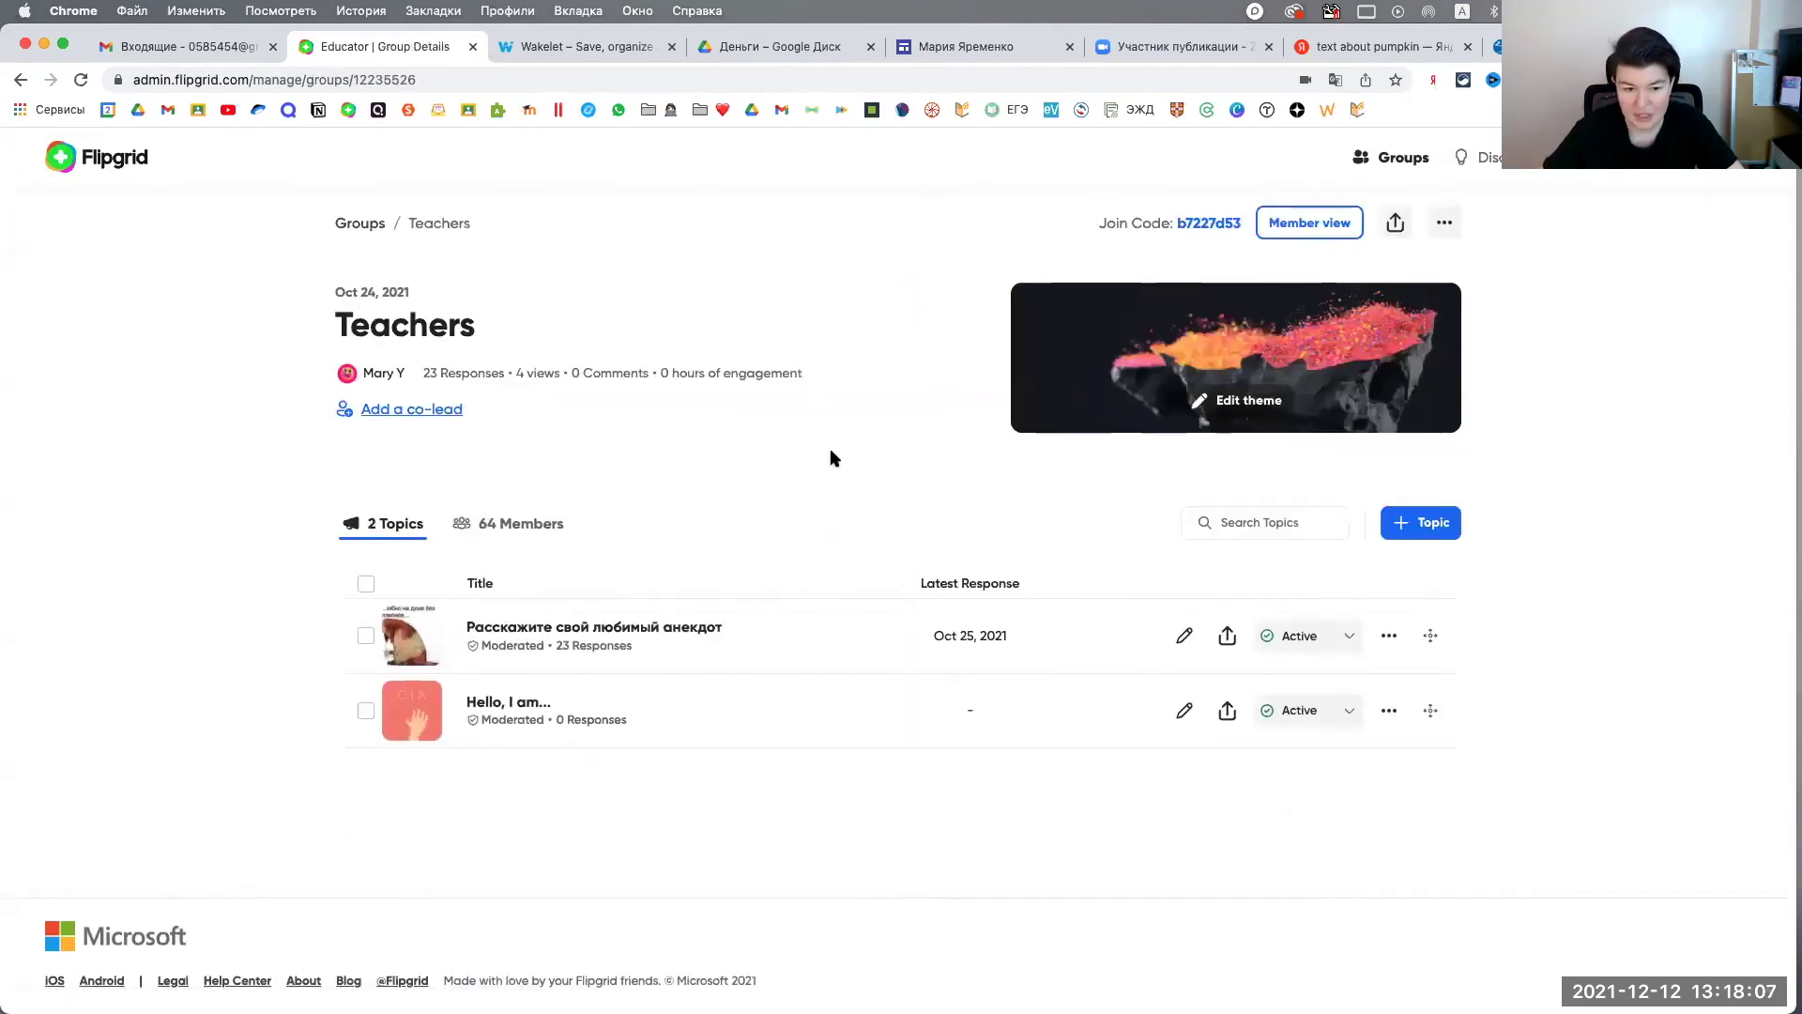
click(614, 636)
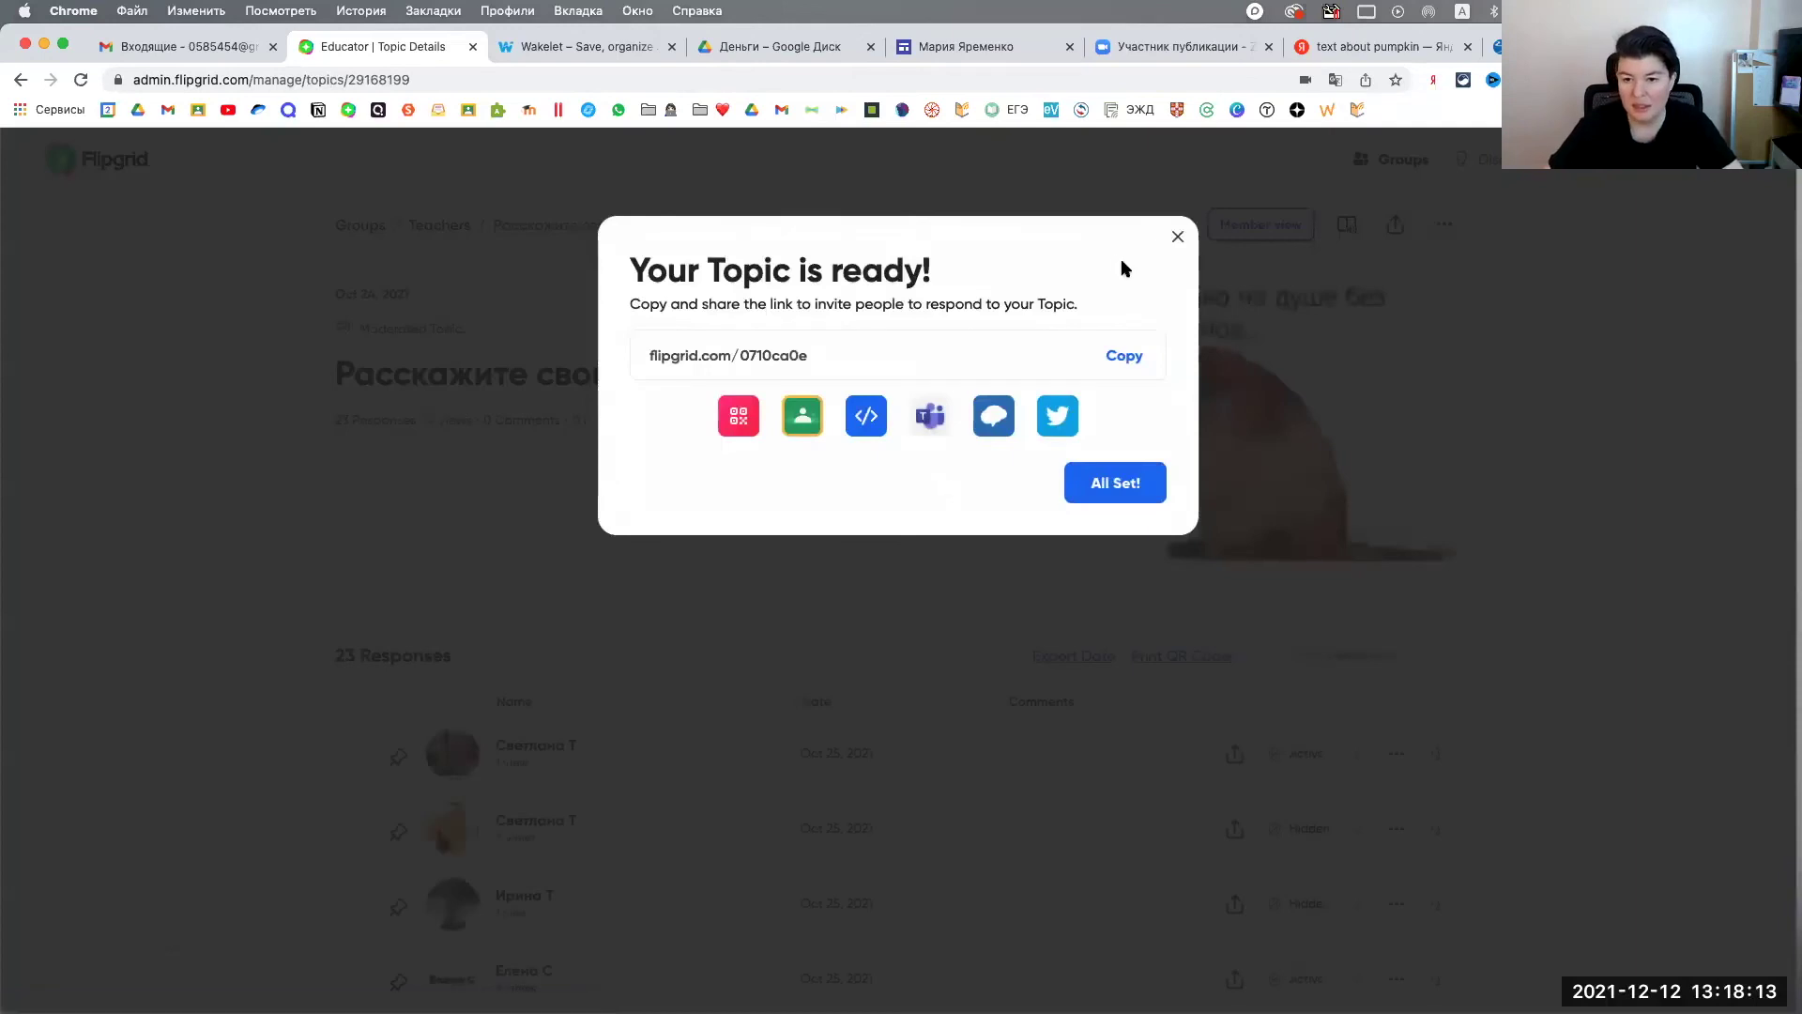
click(1177, 240)
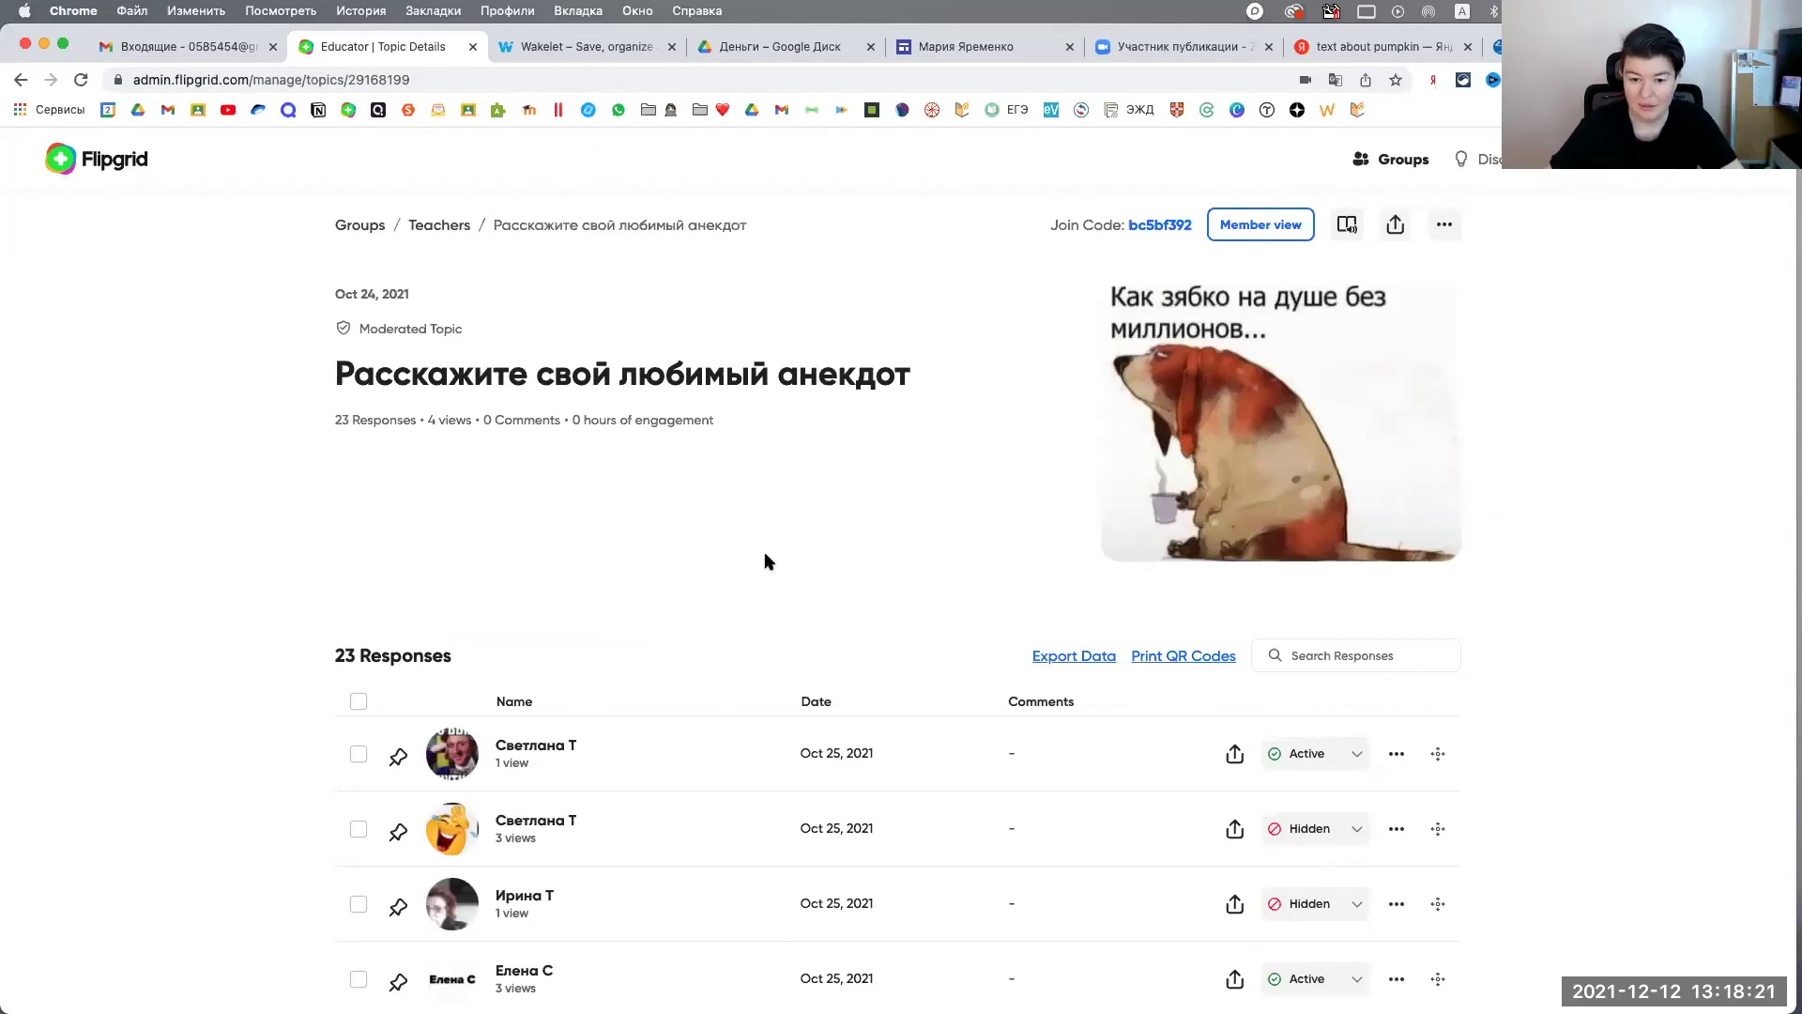
Step: Scroll the 23 responses and check the first response's visibility, leaving it Active
scroll(760, 560, down, 5)
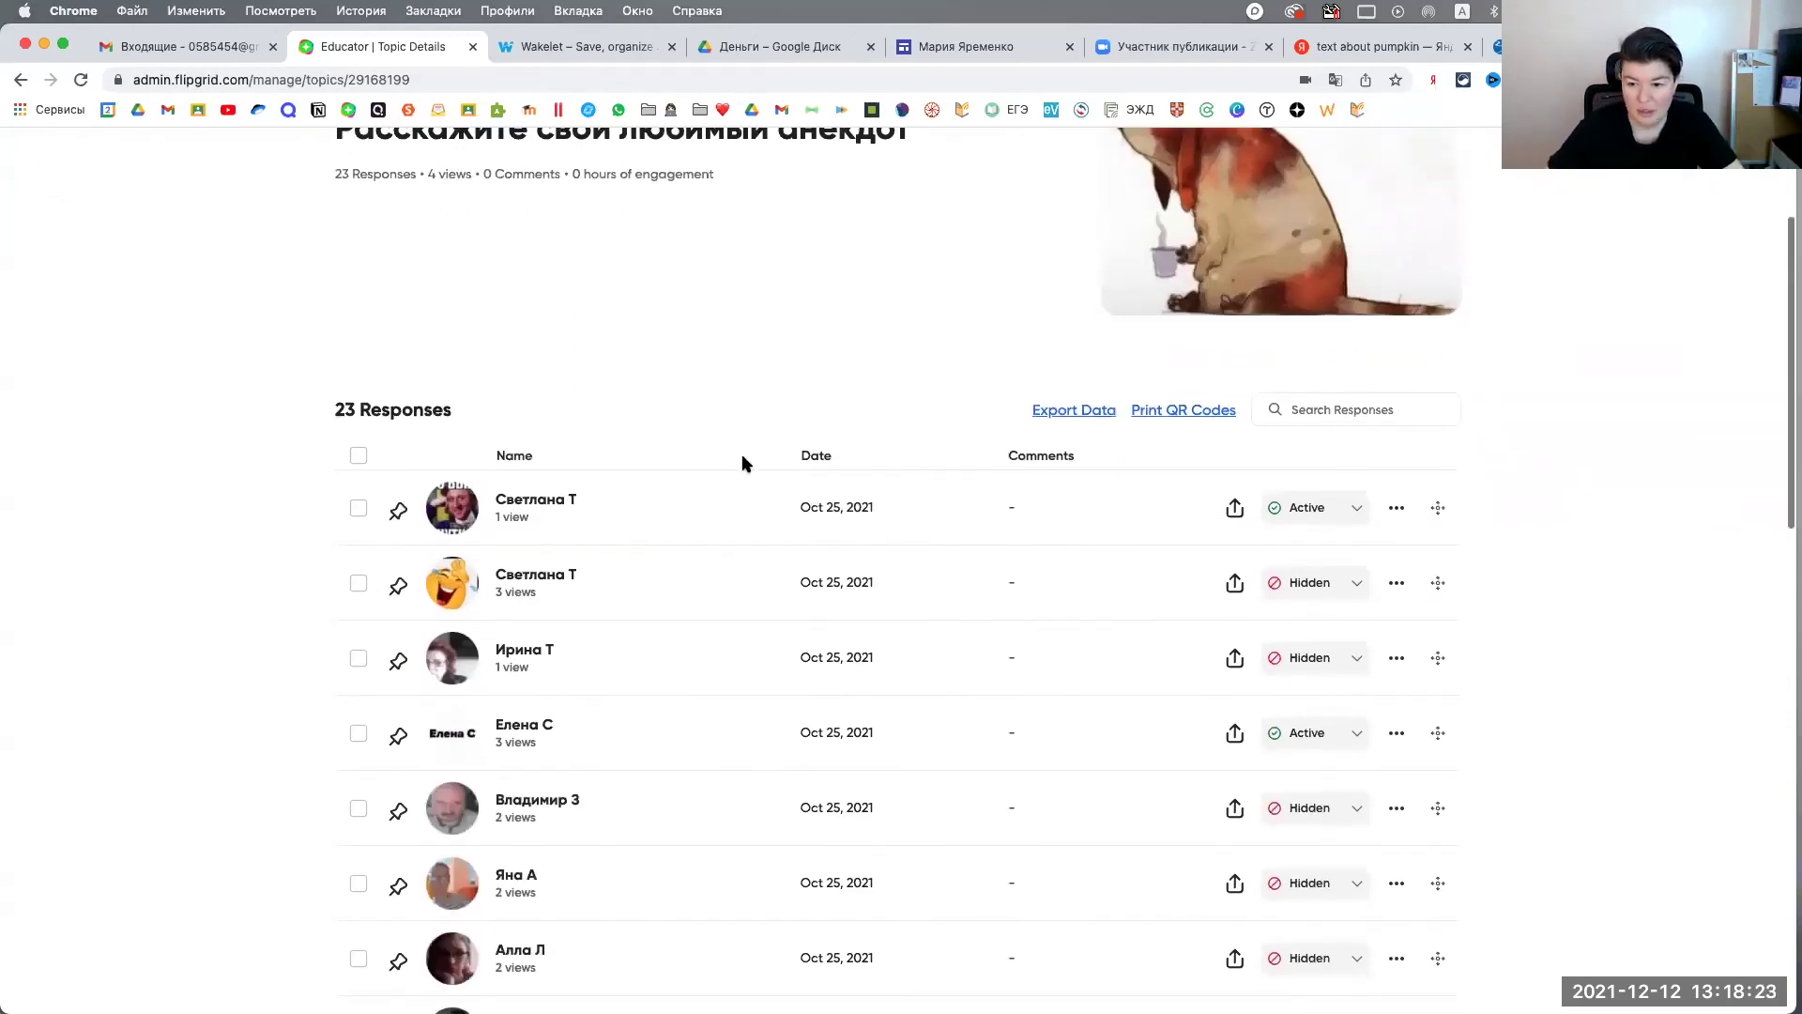
scroll(724, 828, down, 5)
scroll(728, 831, up, 6)
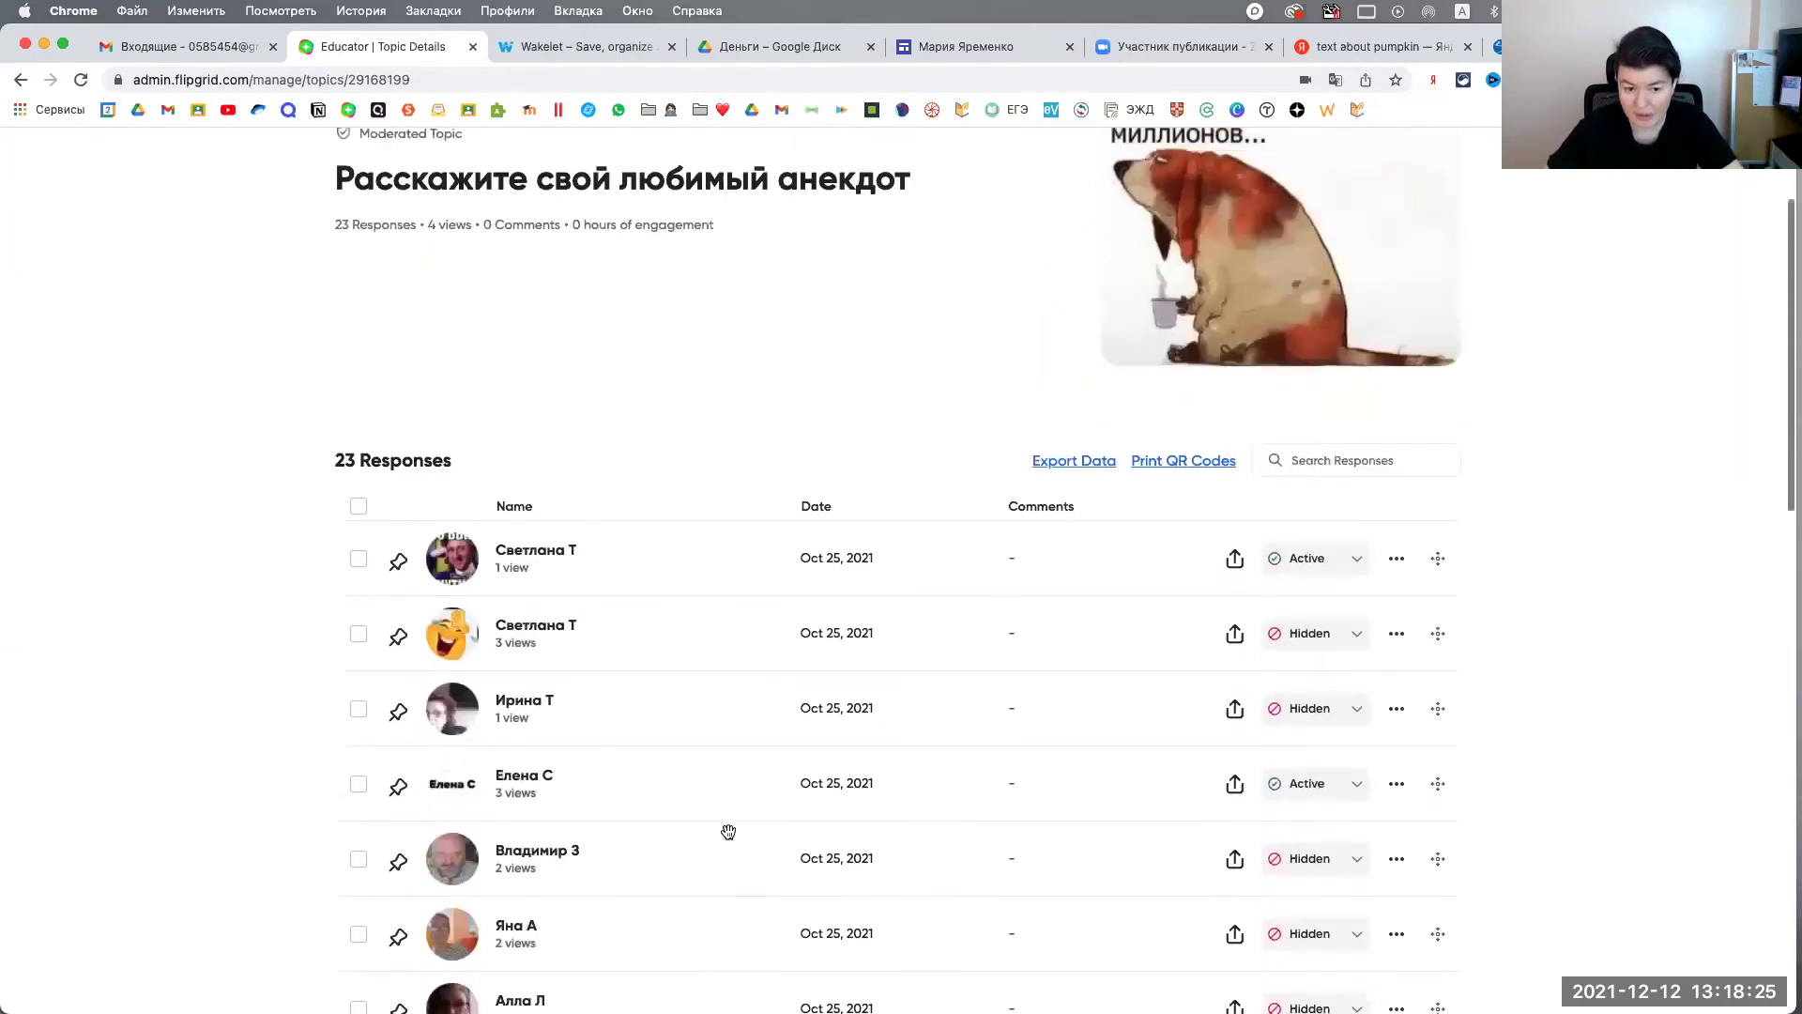
scroll(733, 826, down, 10)
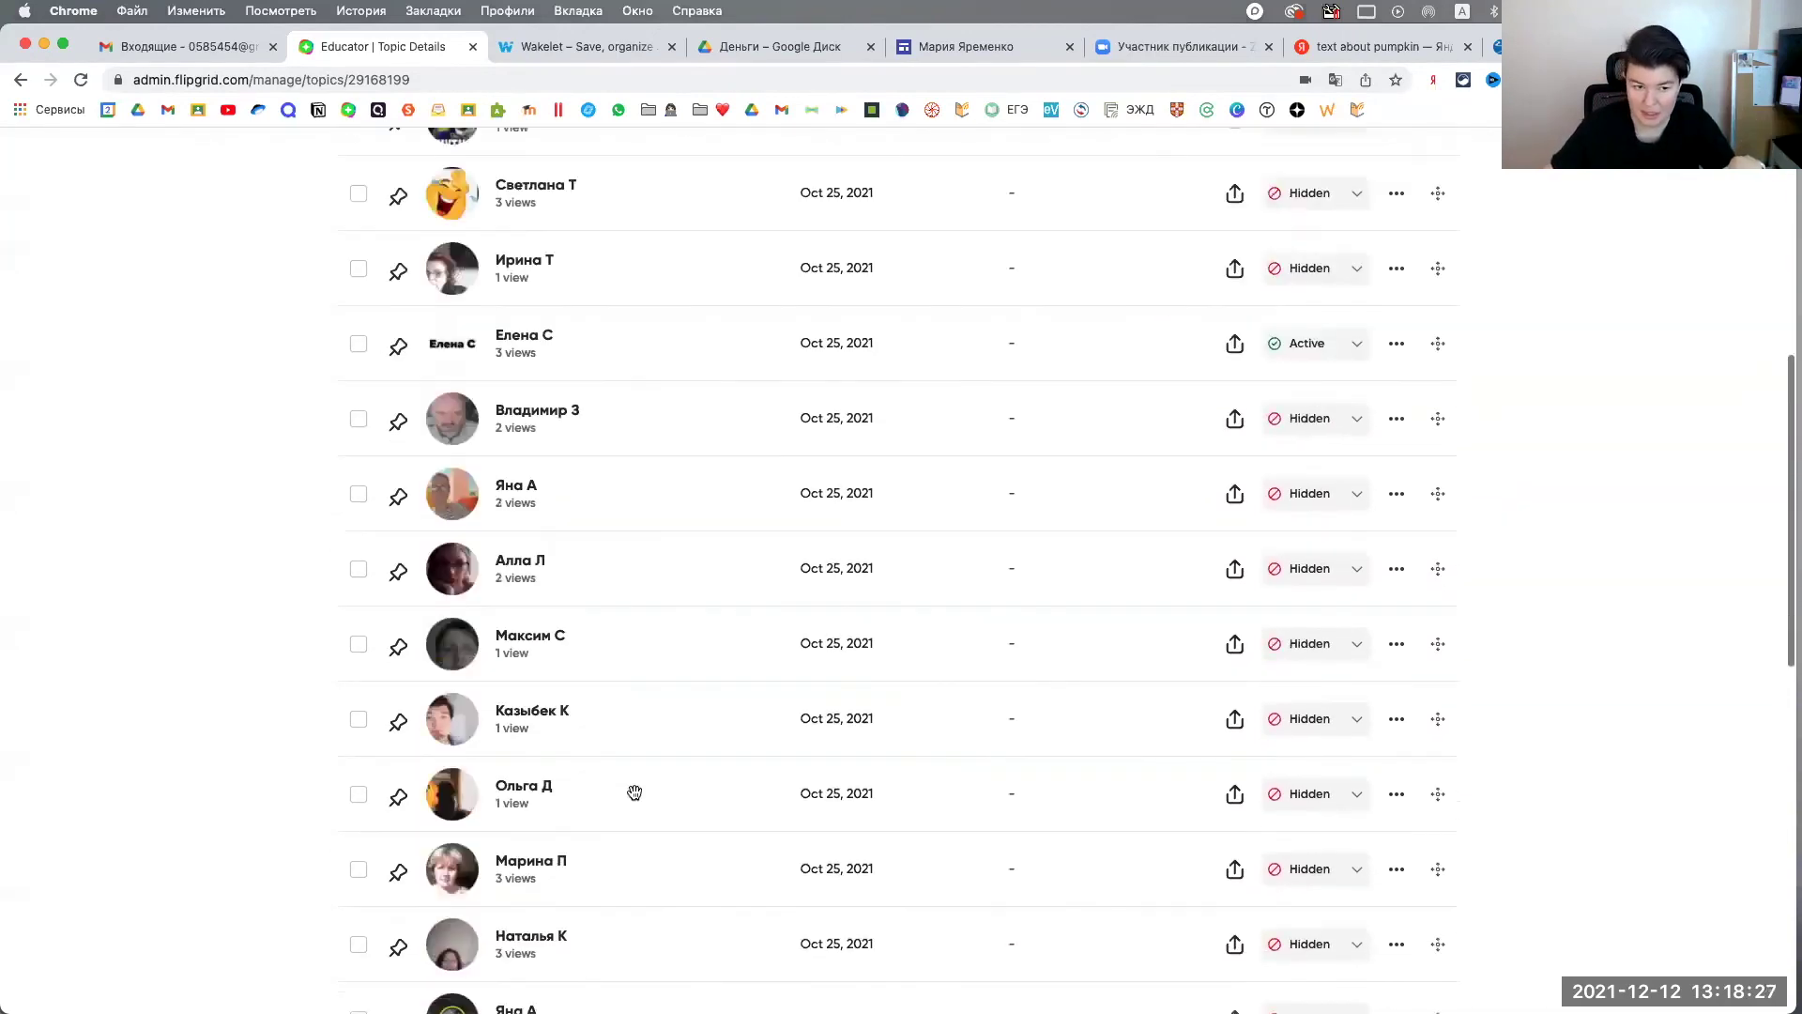
scroll(631, 793, up, 5)
scroll(635, 793, up, 4)
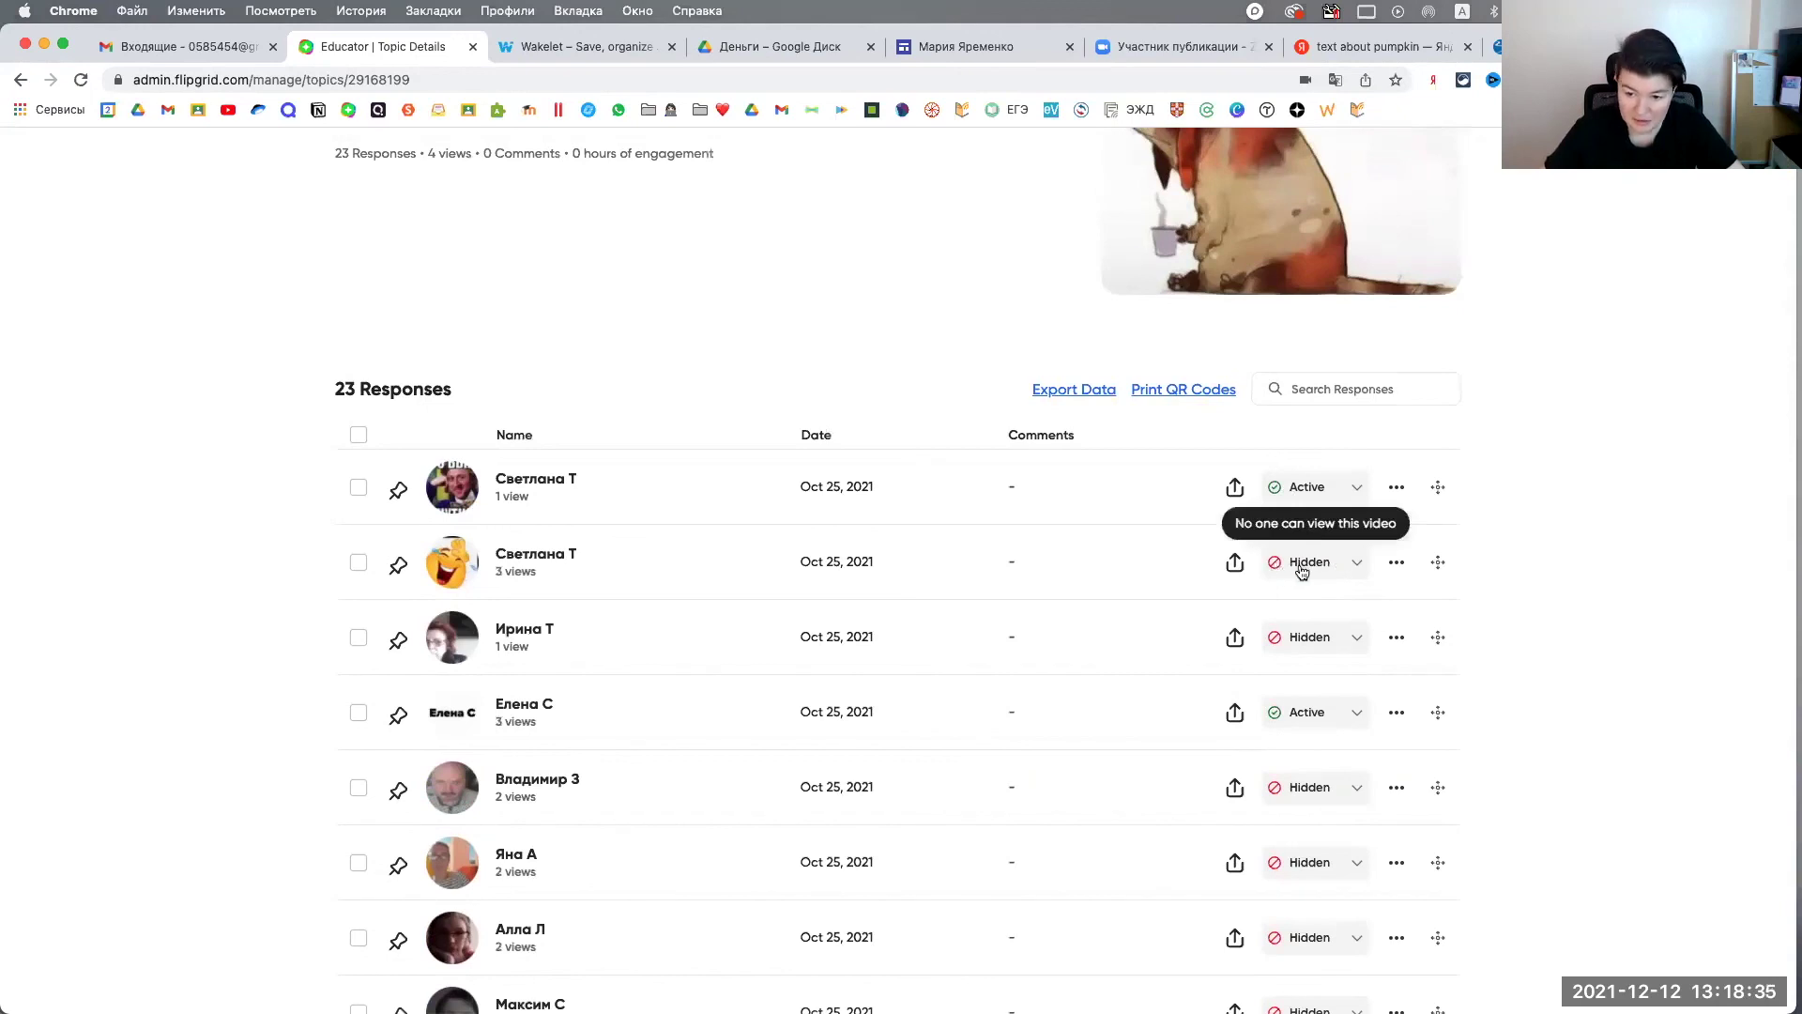
click(1357, 489)
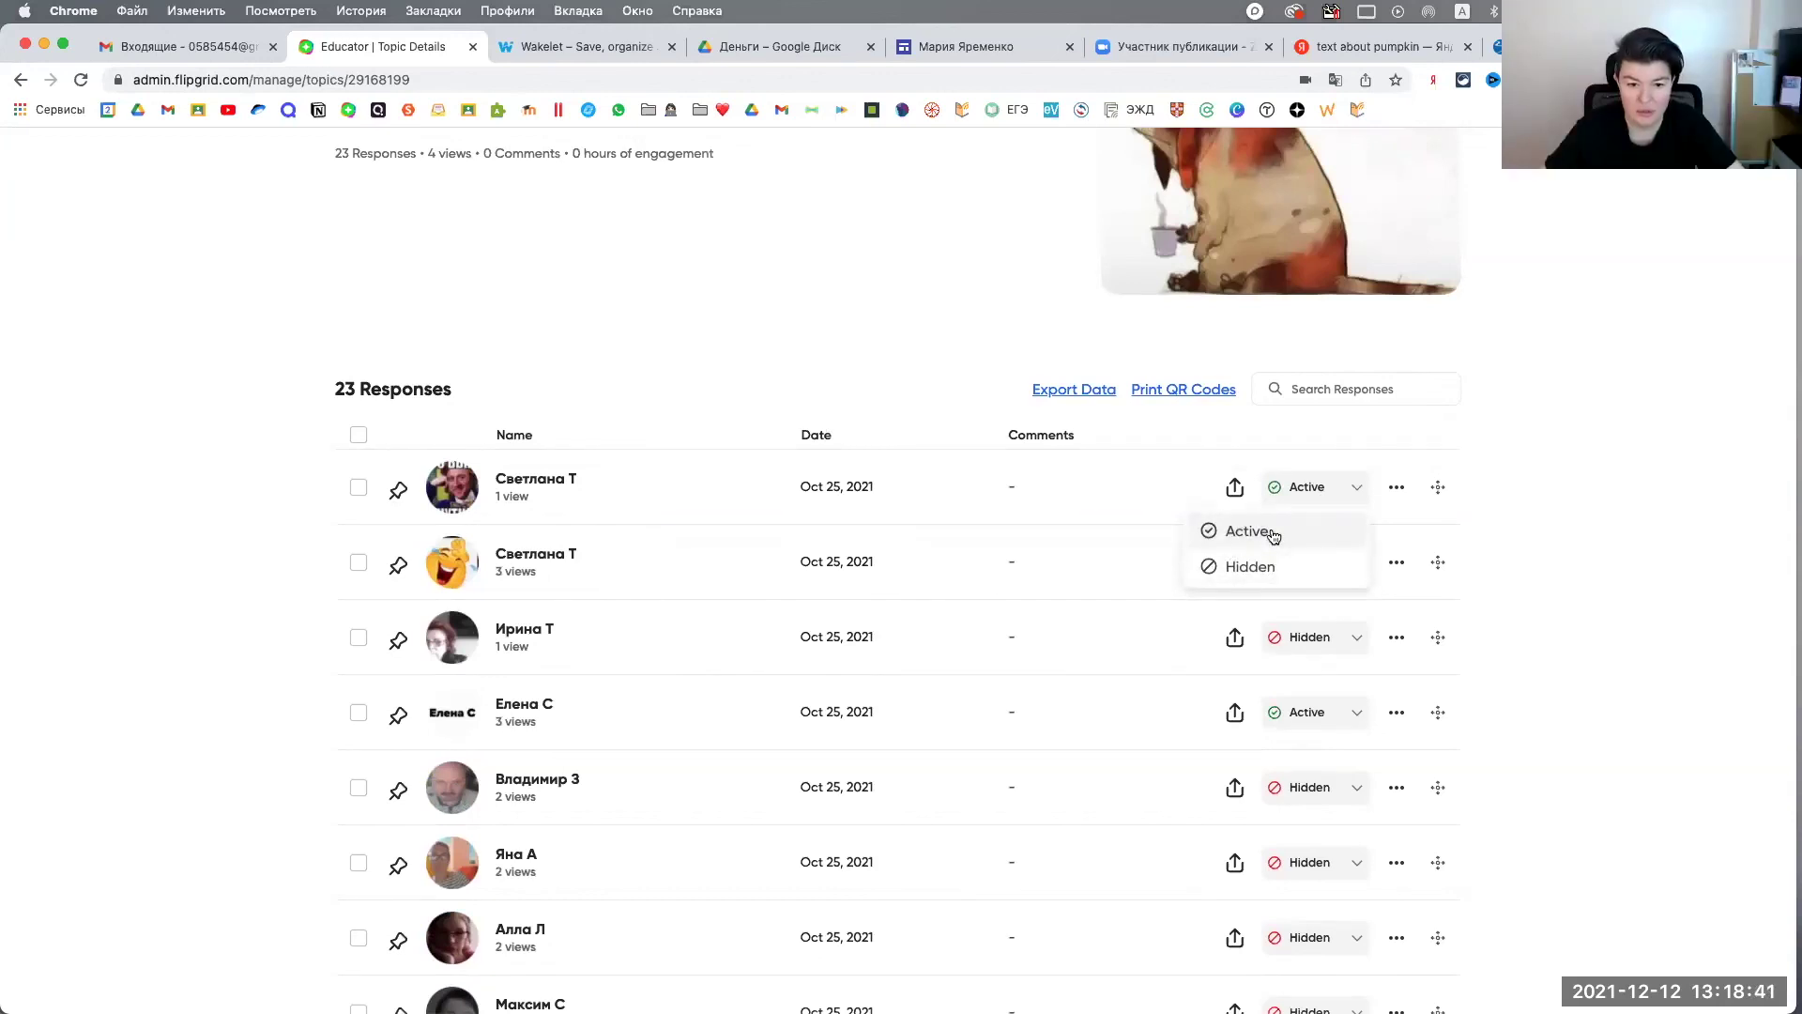
click(1461, 495)
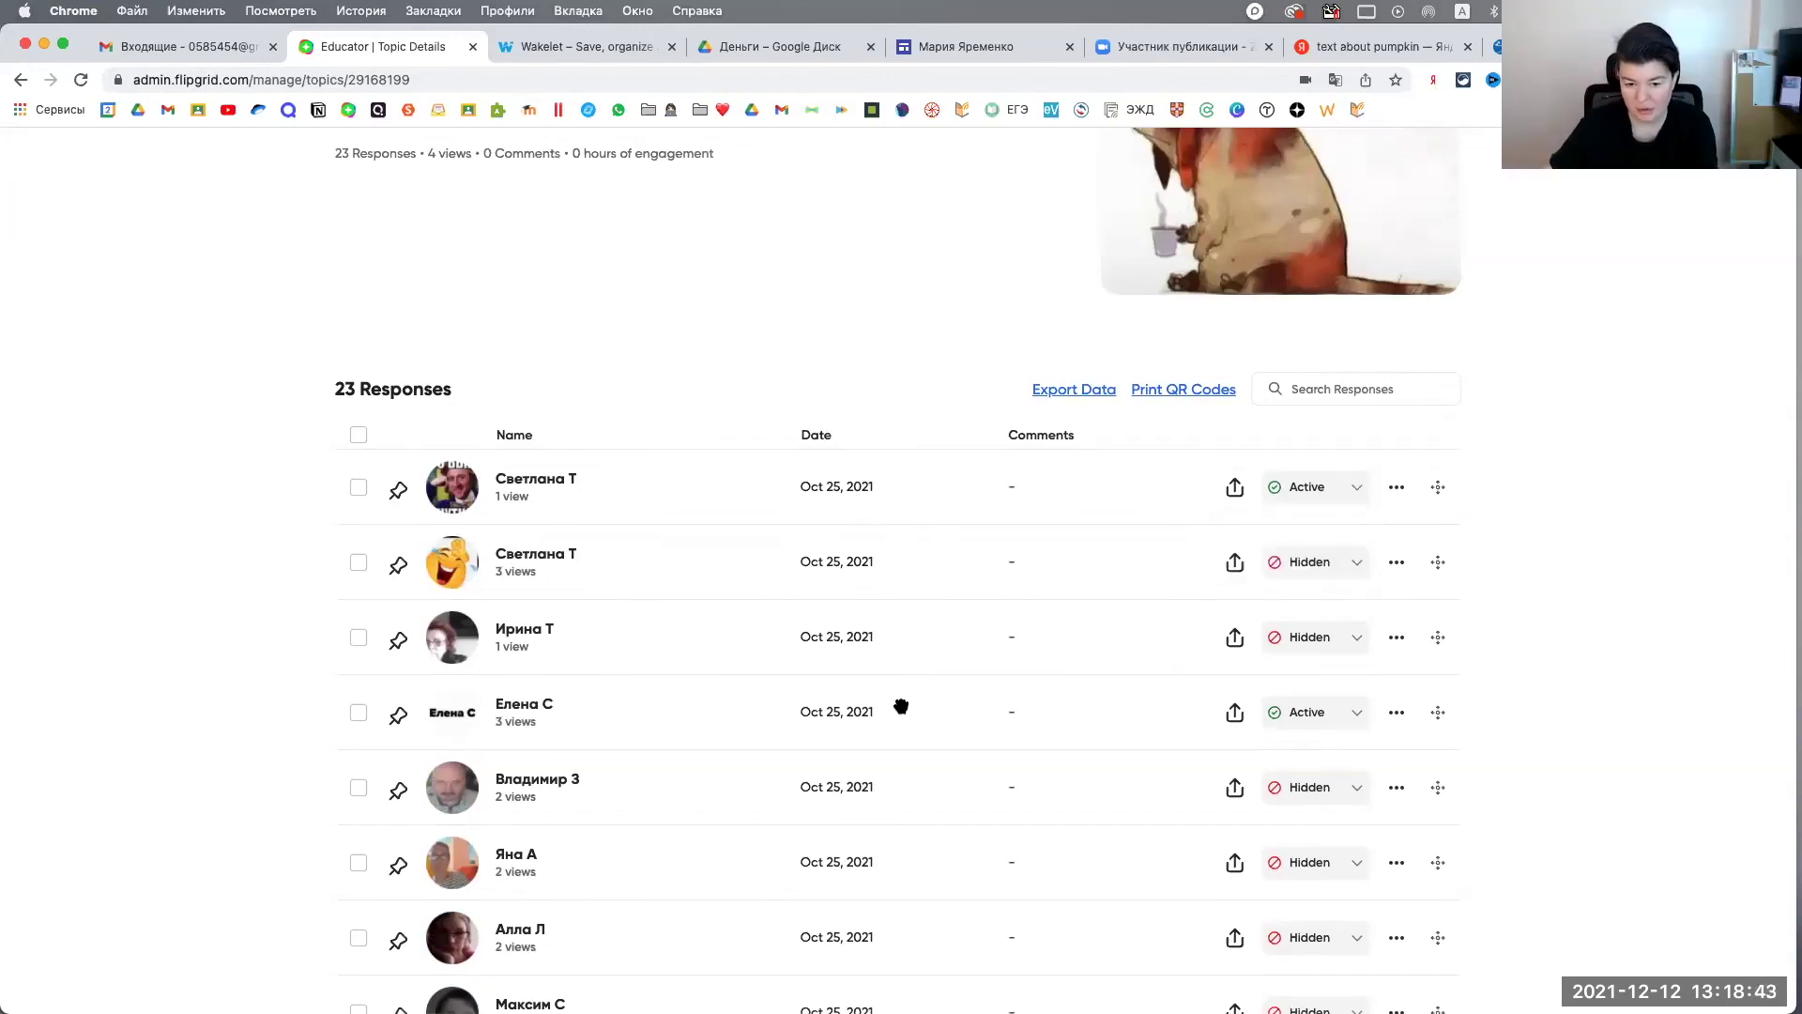
Step: Keep the second response Hidden and open its video page
scroll(901, 706, down, 15)
scroll(901, 705, up, 15)
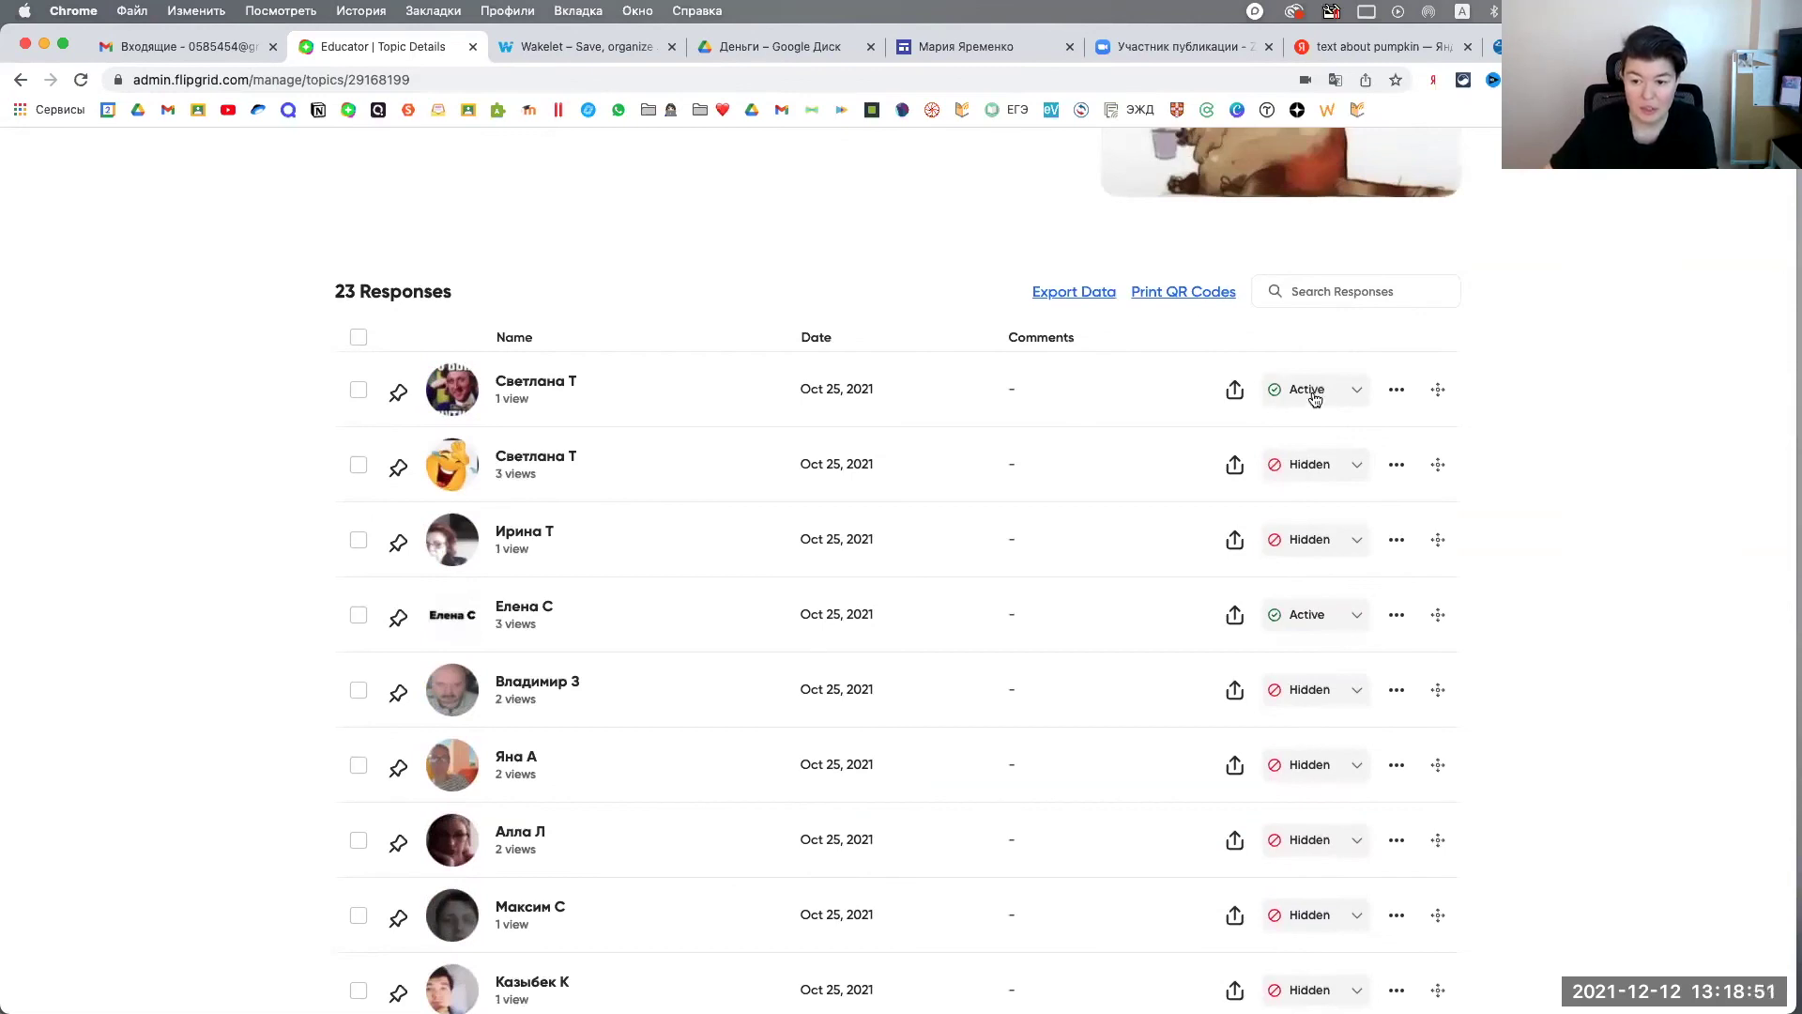
click(1352, 469)
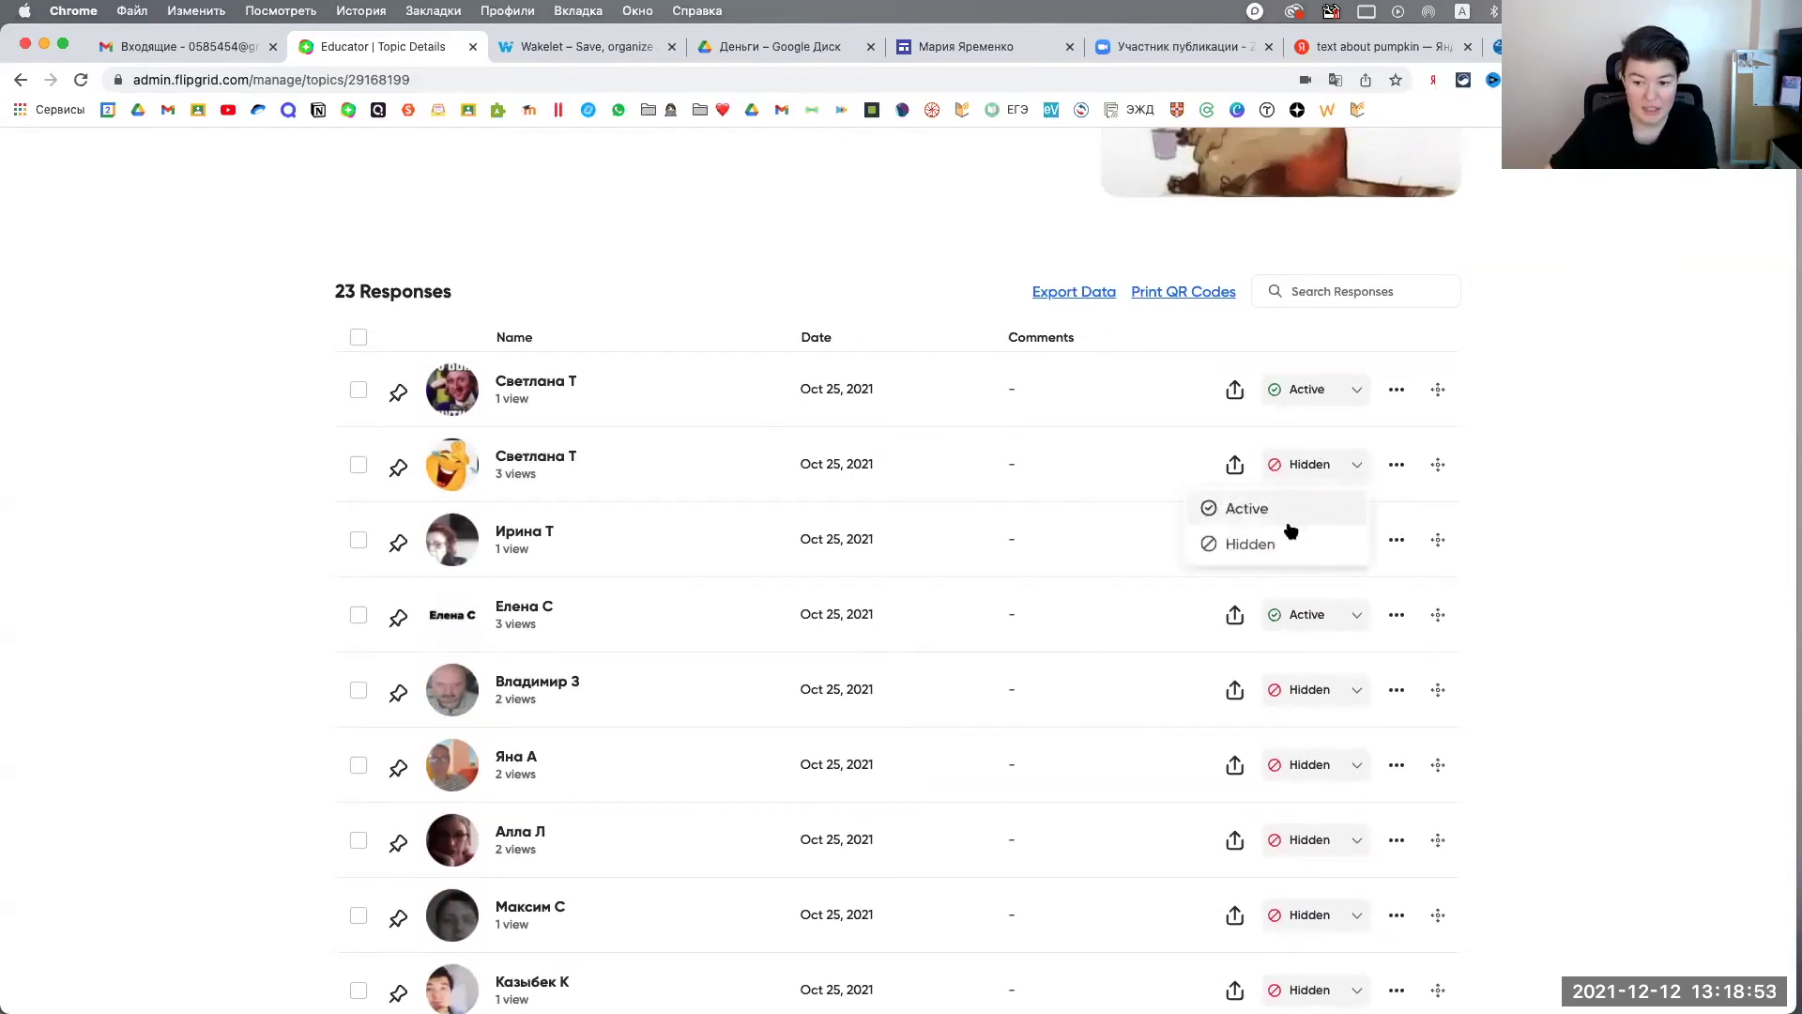
click(1264, 550)
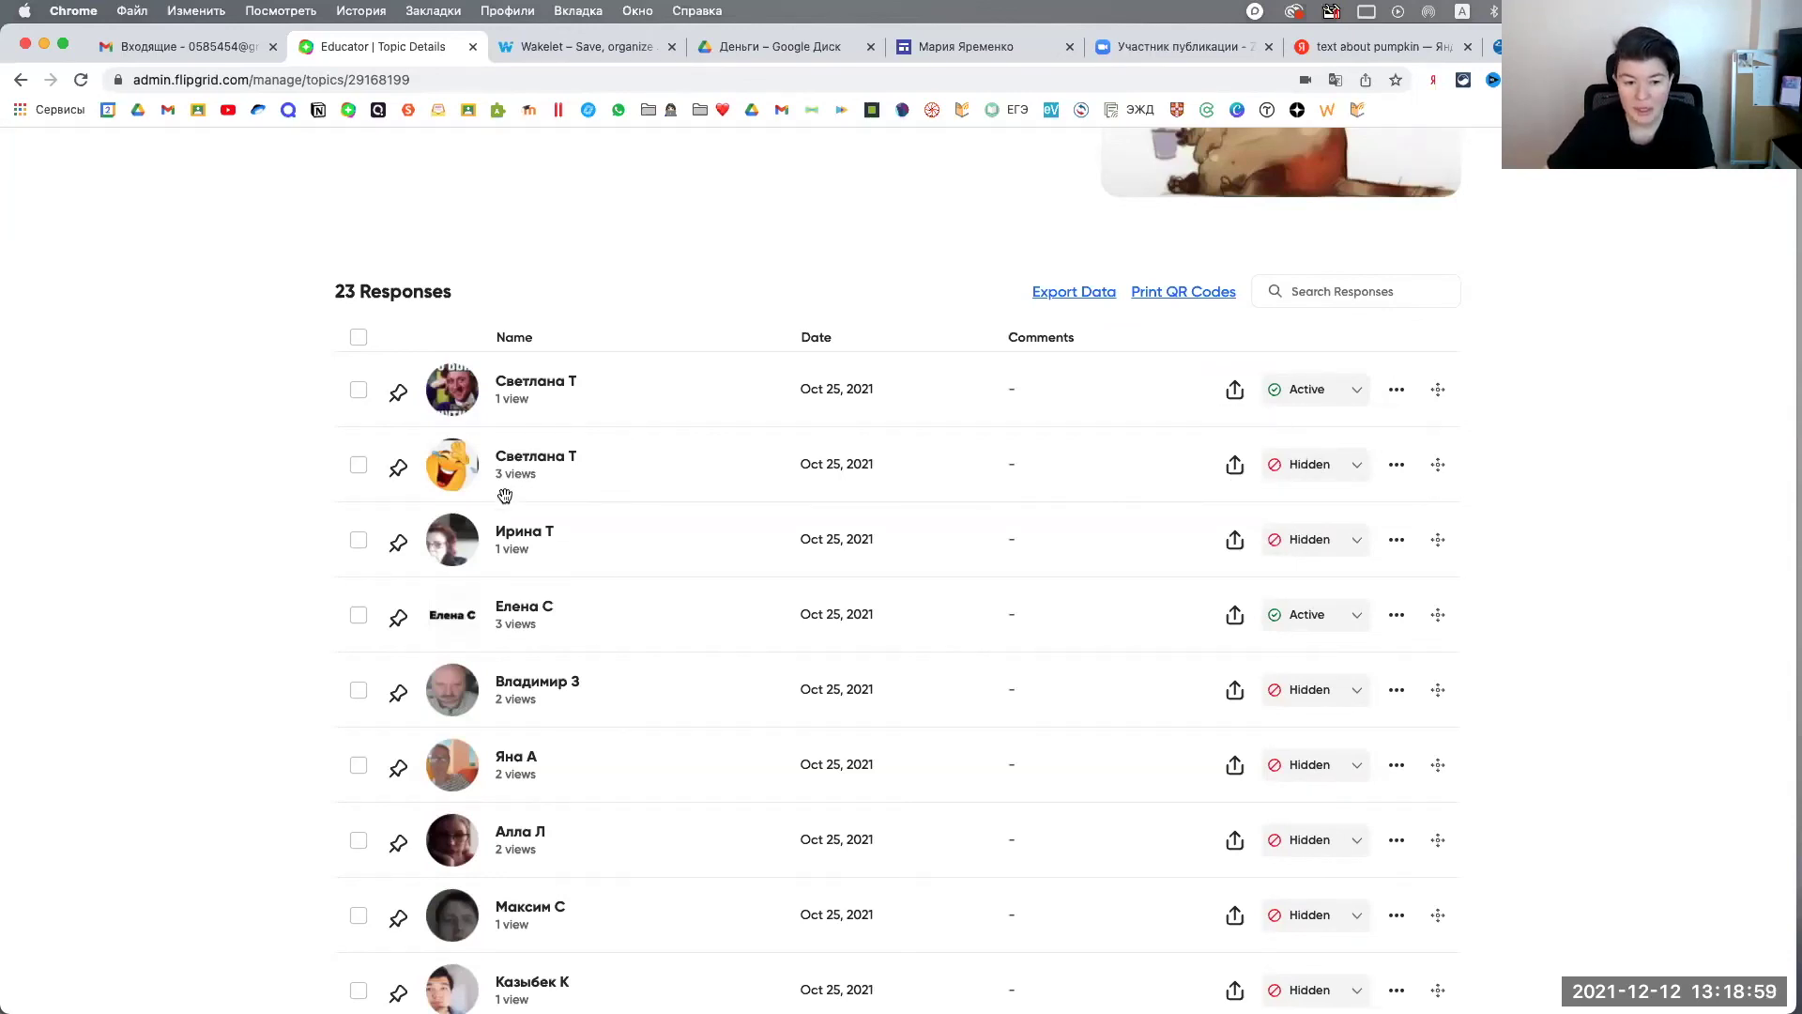
scroll(504, 488, down, 1)
click(797, 465)
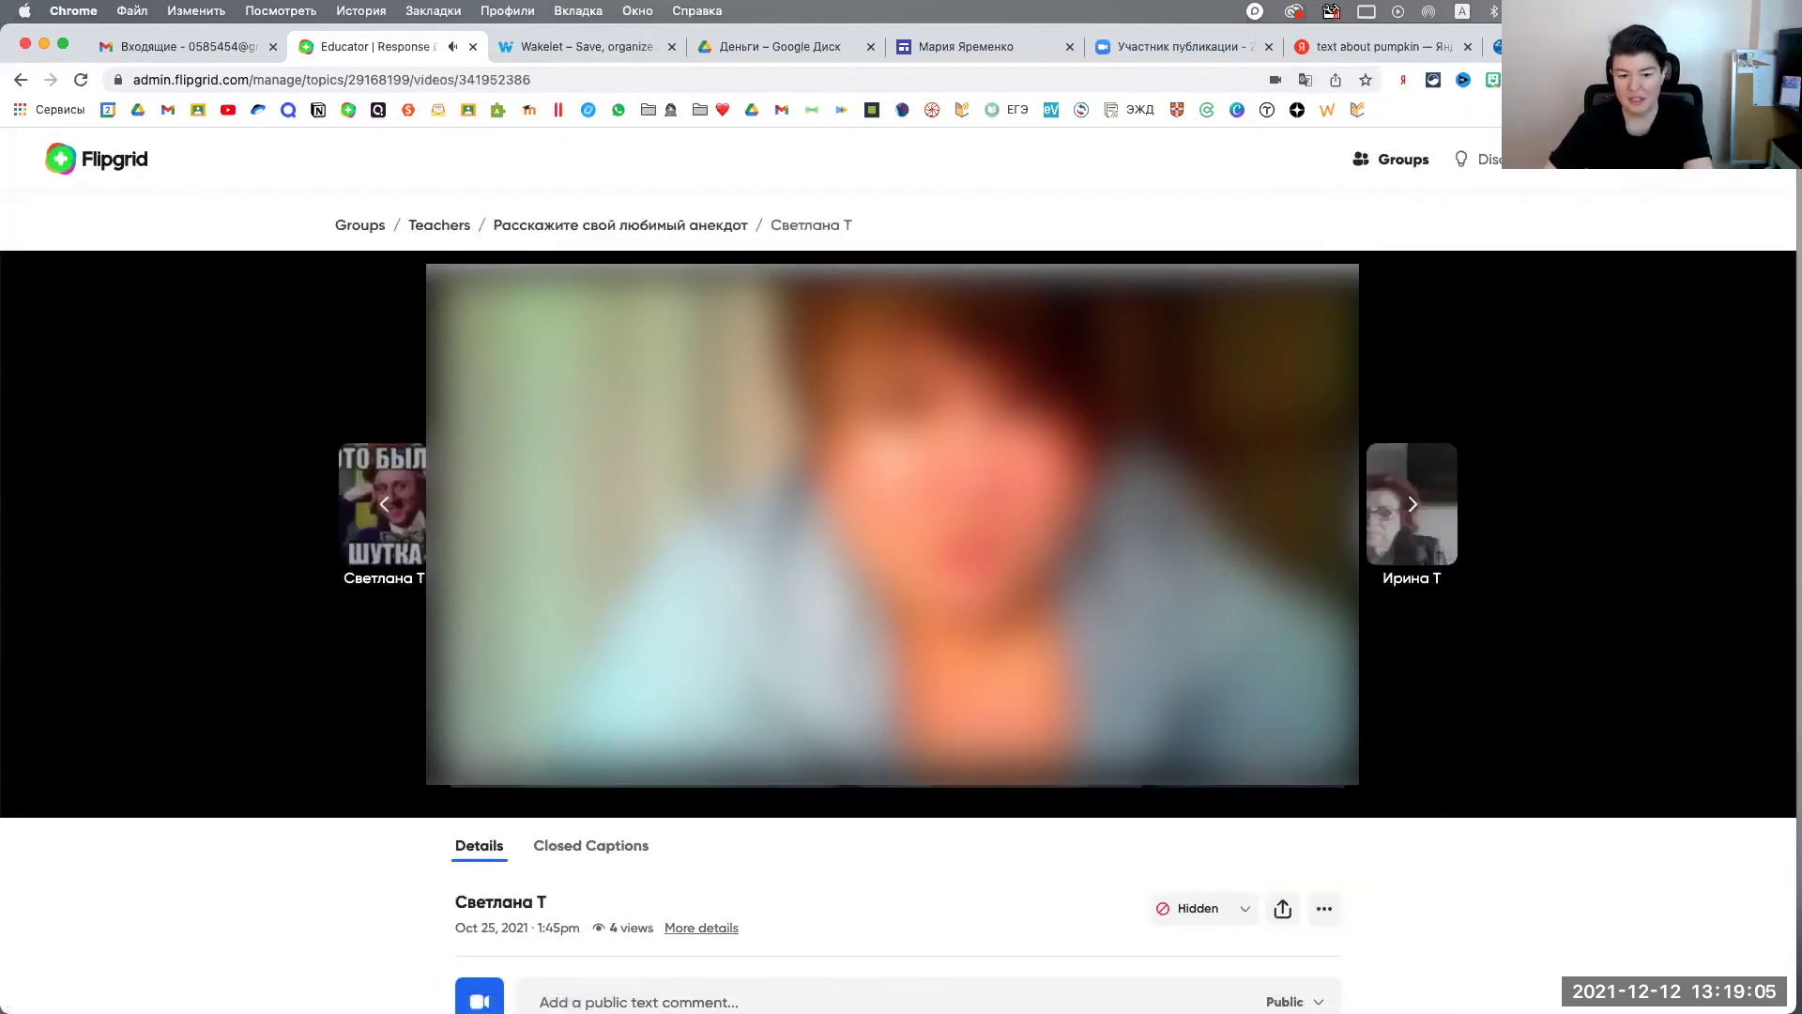
Step: Scroll the Hidden response's video page, then return to the Teachers group page
scroll(898, 525, down, 1)
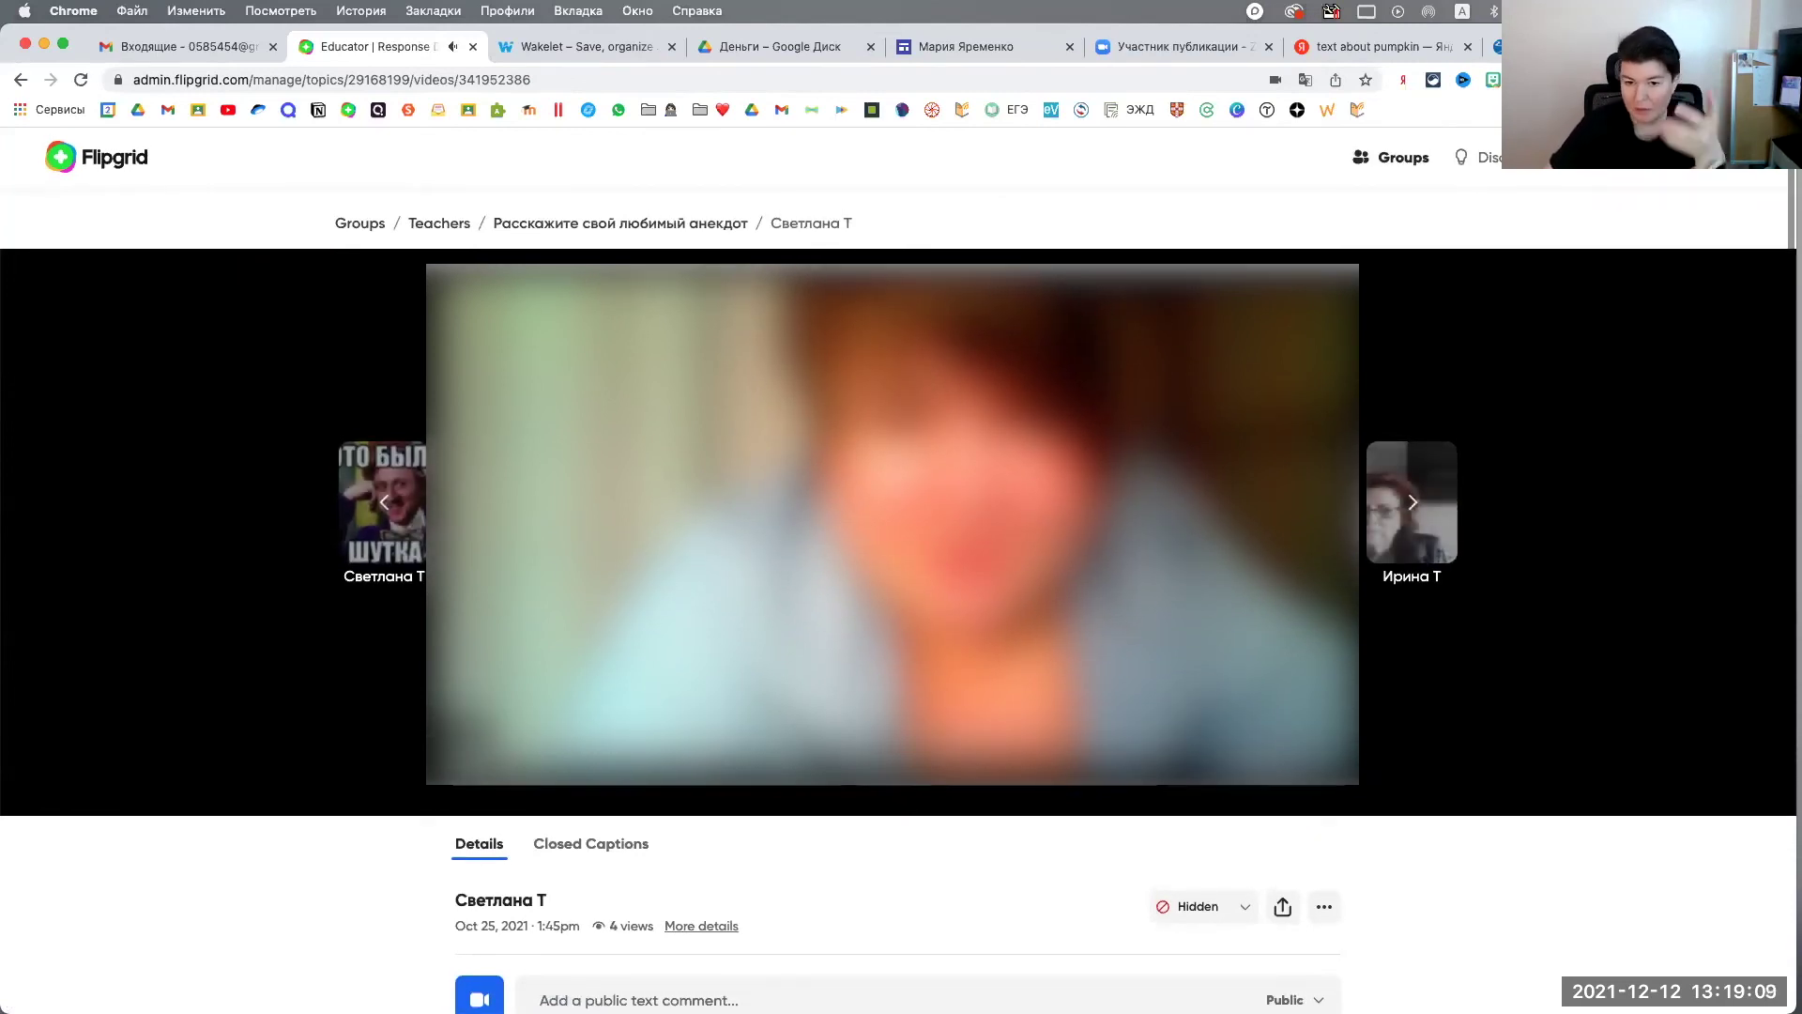
scroll(1392, 517, down, 1)
scroll(1392, 517, down, 5)
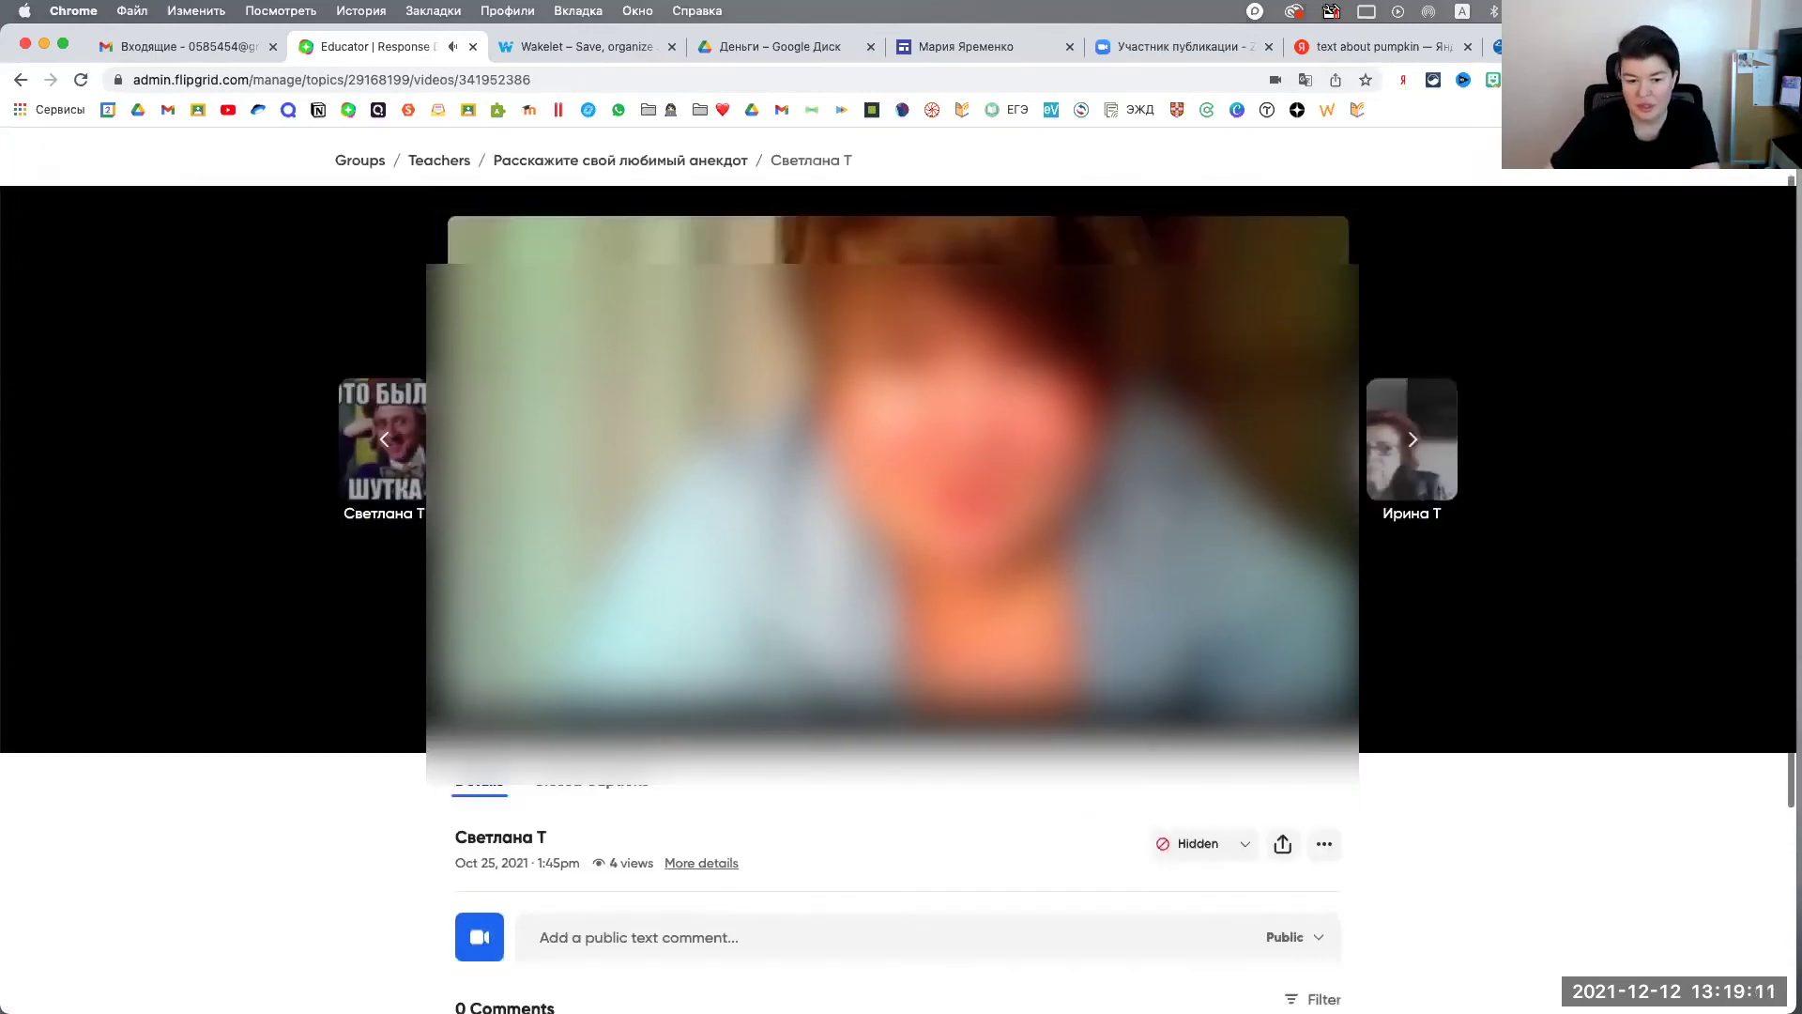
scroll(1391, 518, up, 5)
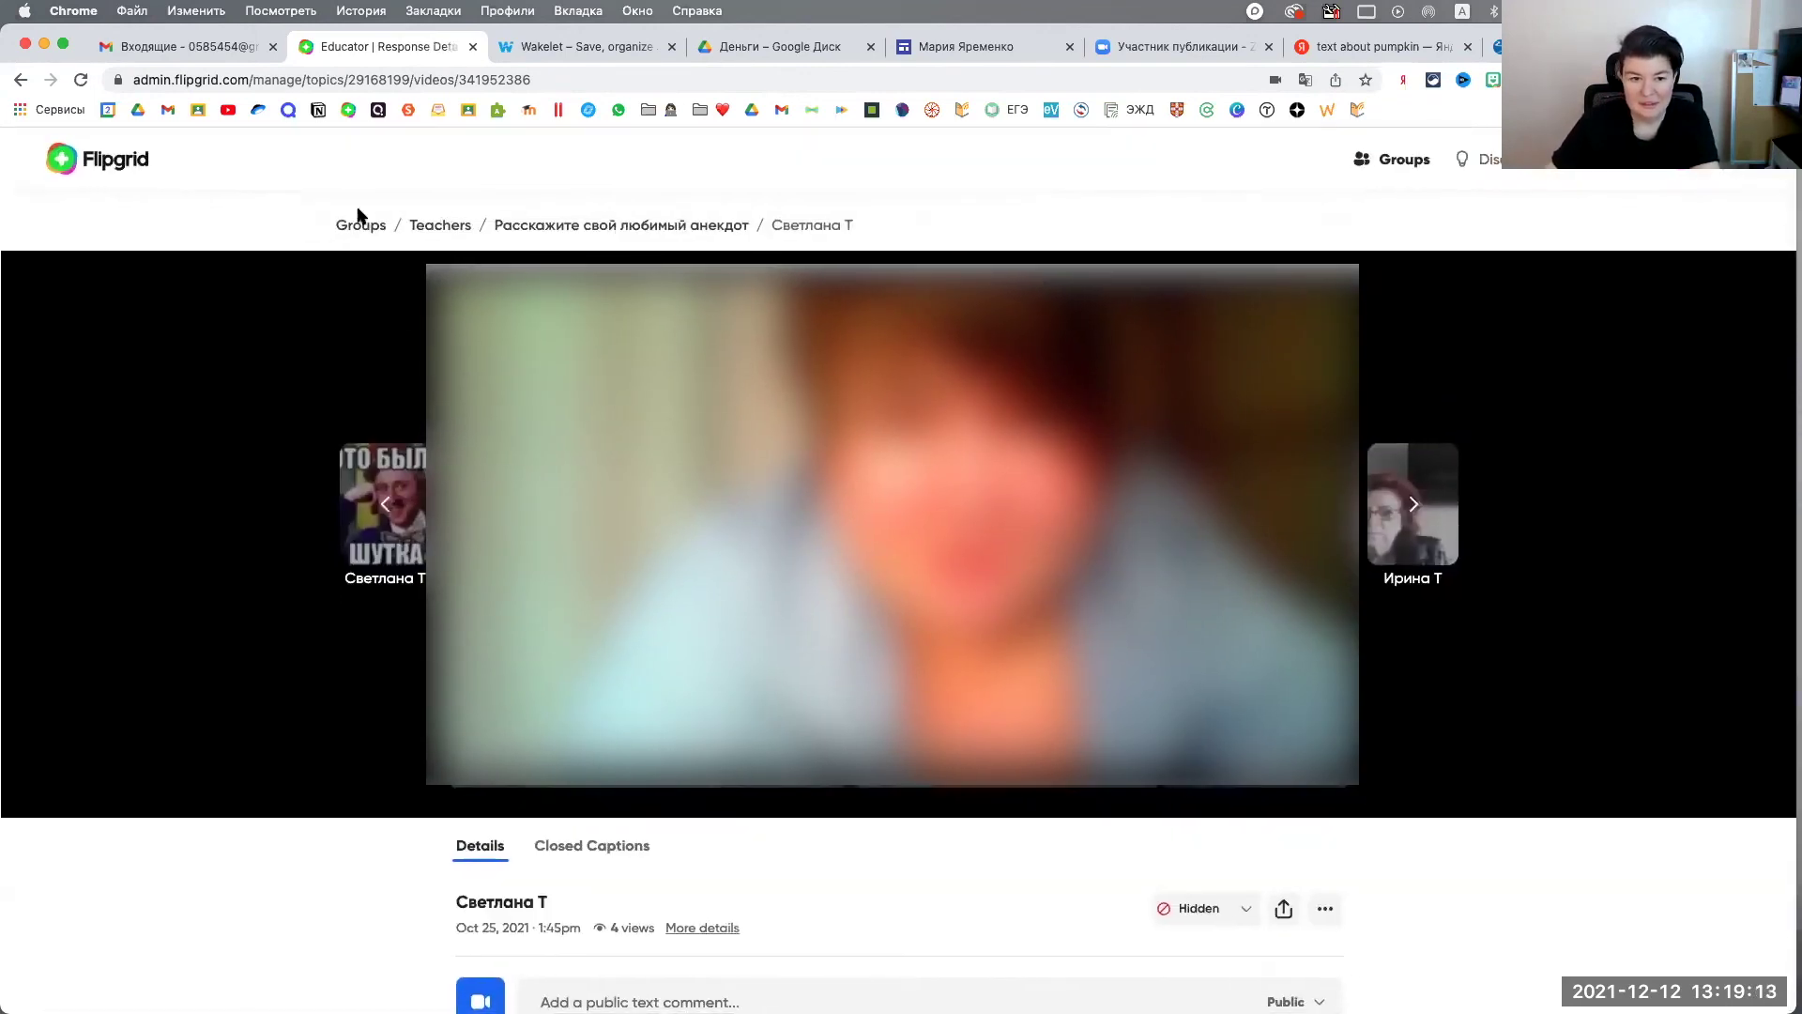
click(449, 227)
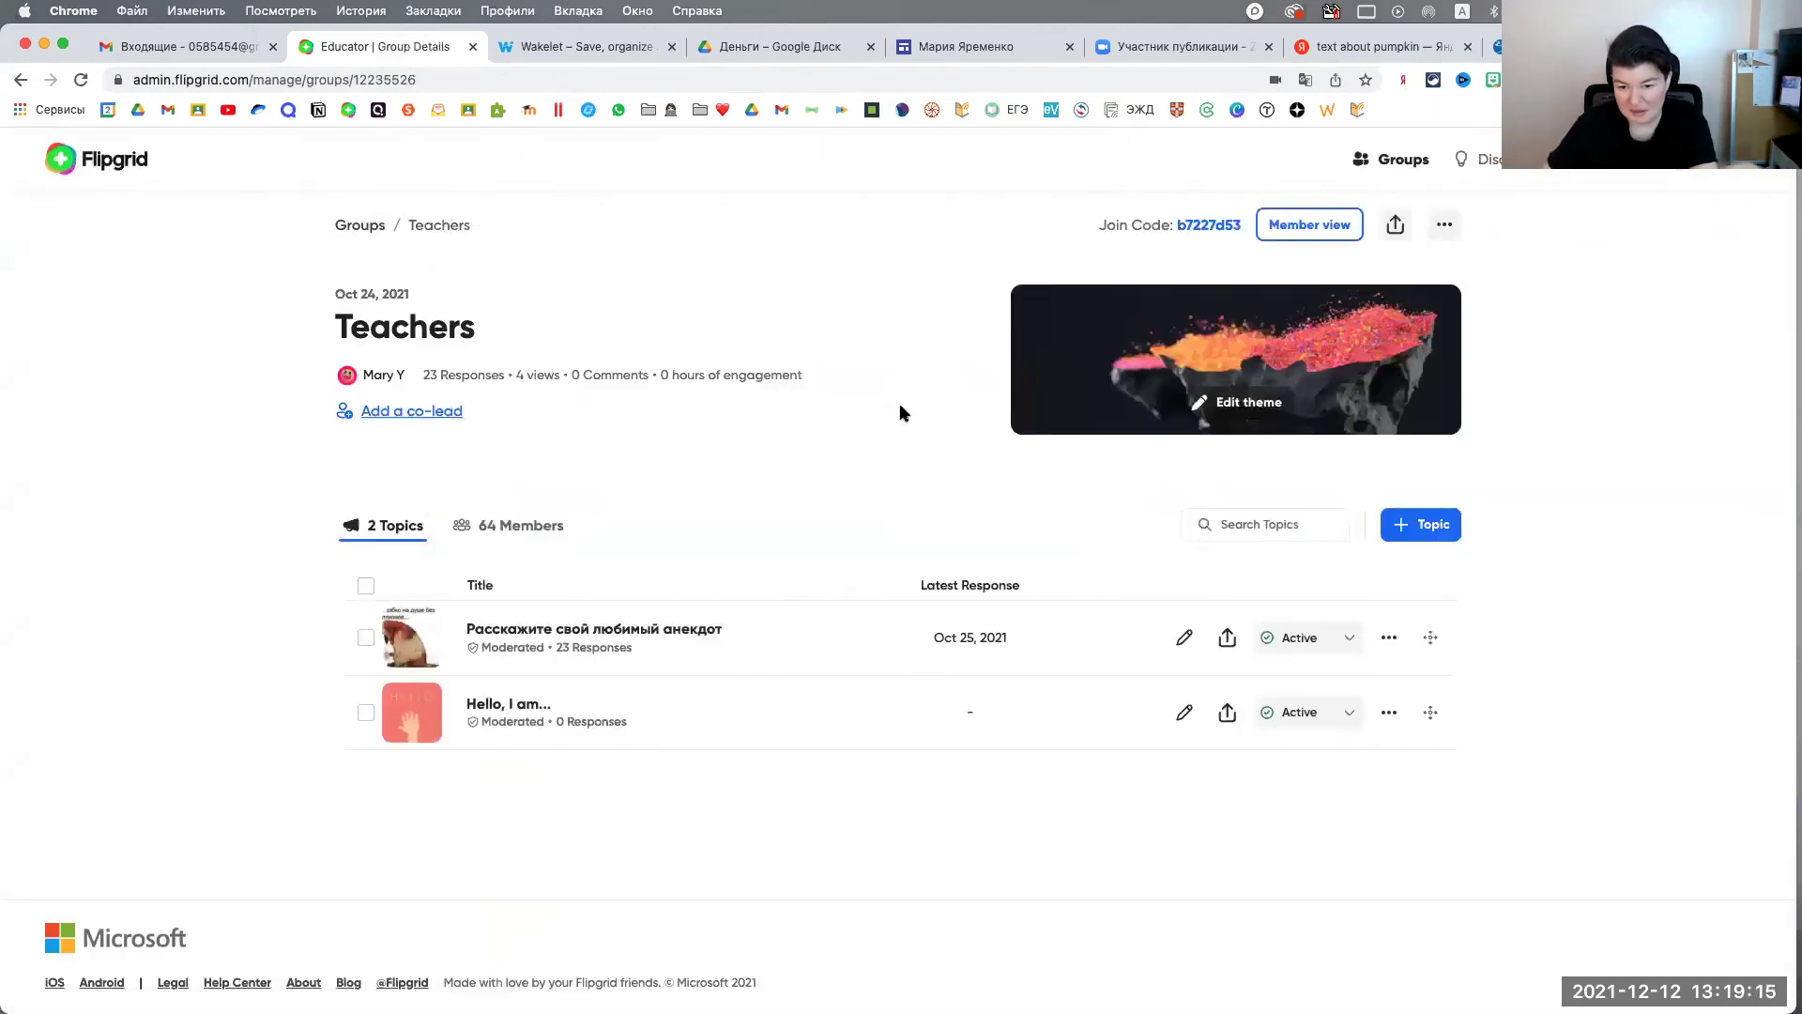